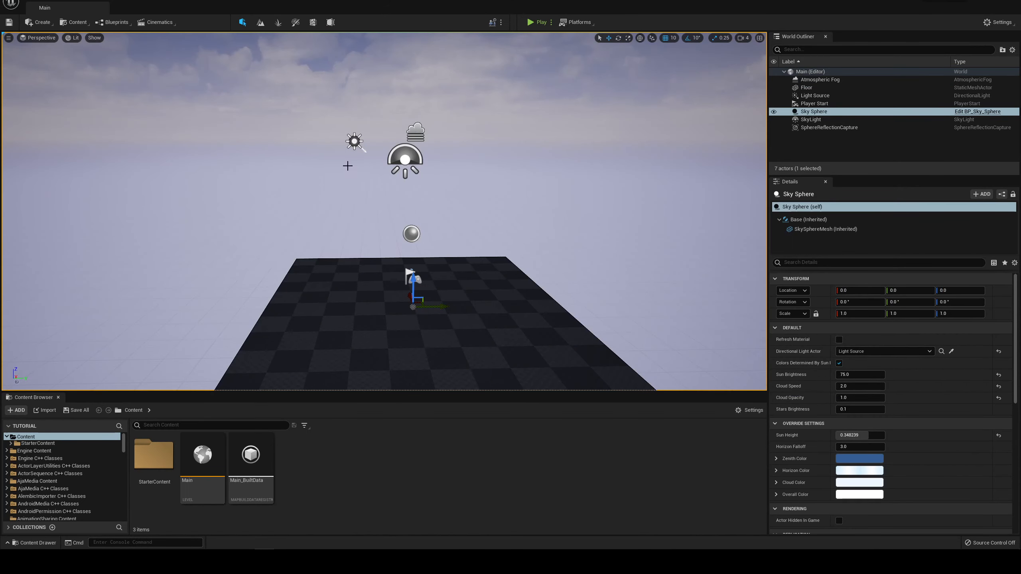
Step: Delete all the actors from the Main level, accepting the broken reference to the light source
middle_click_drag(348, 165, 338, 129)
left_click_drag(347, 165, 409, 164, "alt")
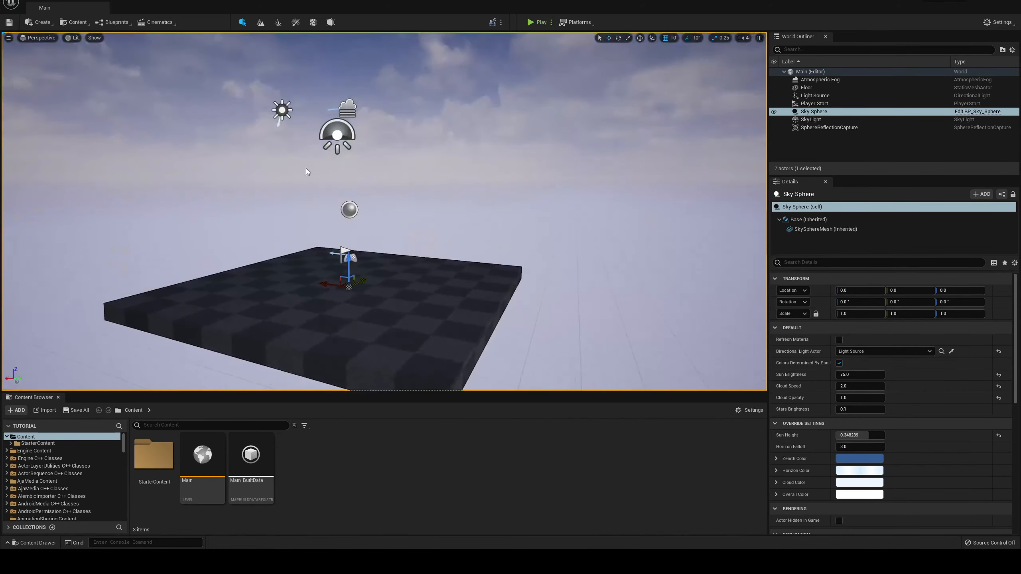
mouse_move(399, 155)
right_mouse_down("alt")
mouse_move(418, 169)
mouse_move(358, 121)
mouse_move(414, 166)
right_mouse_up("alt")
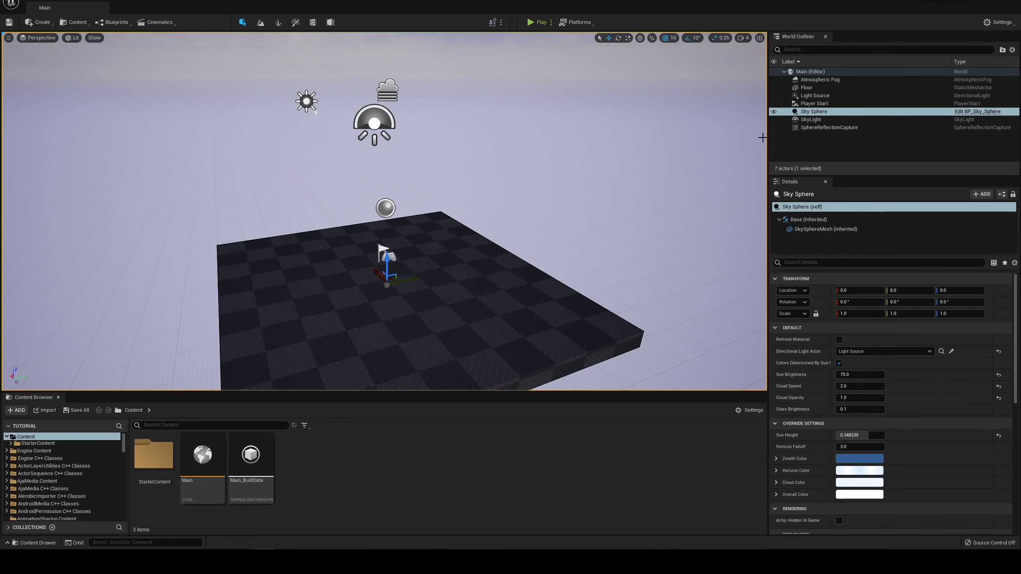
left_click(830, 128)
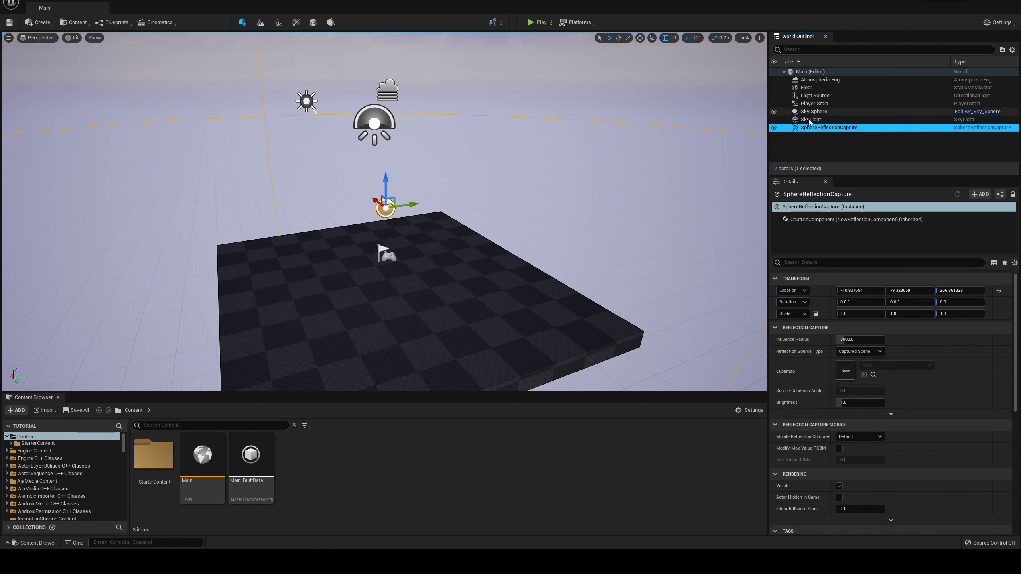
key("ctrl+a")
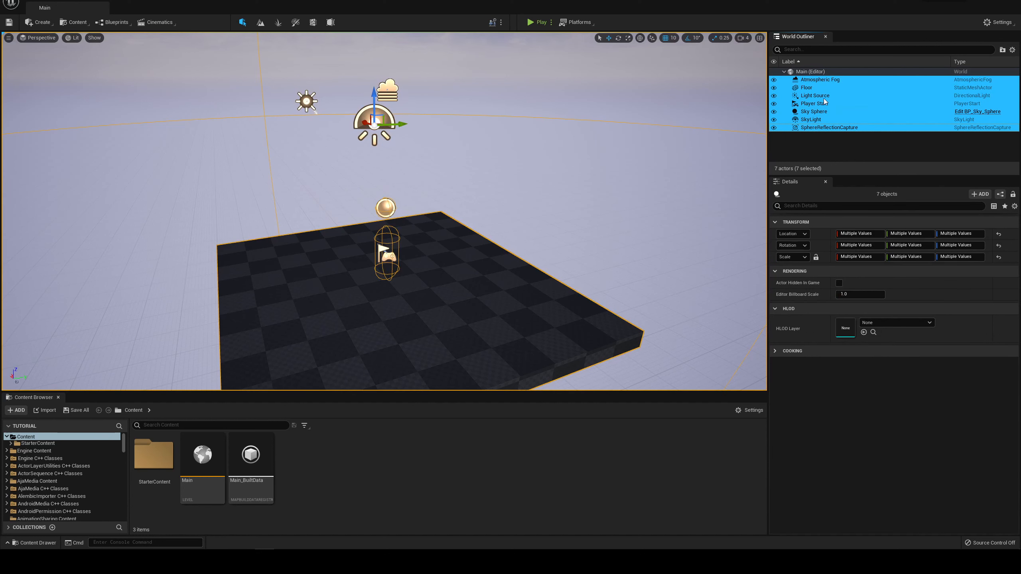
key("Delete")
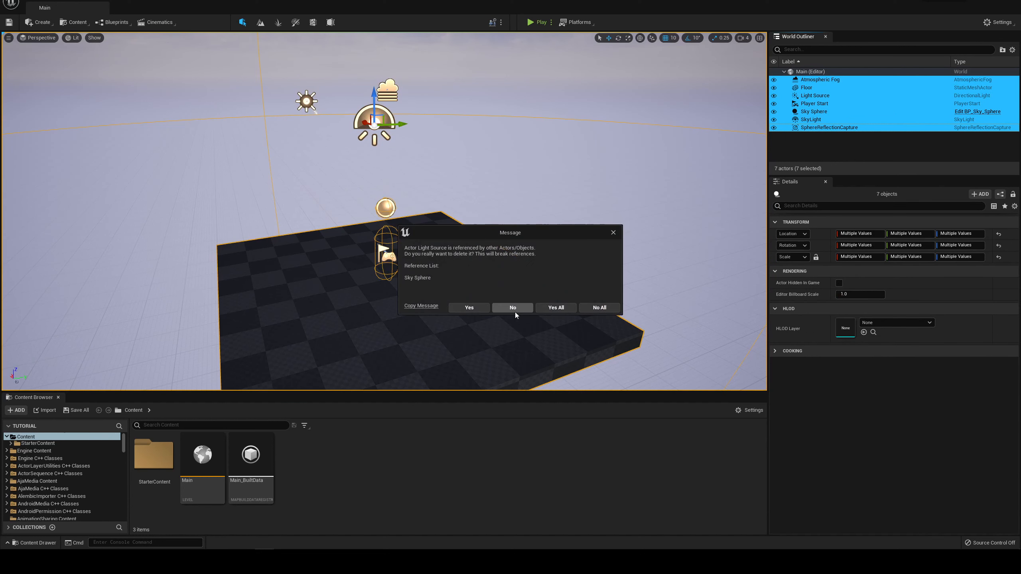
left_click(559, 307)
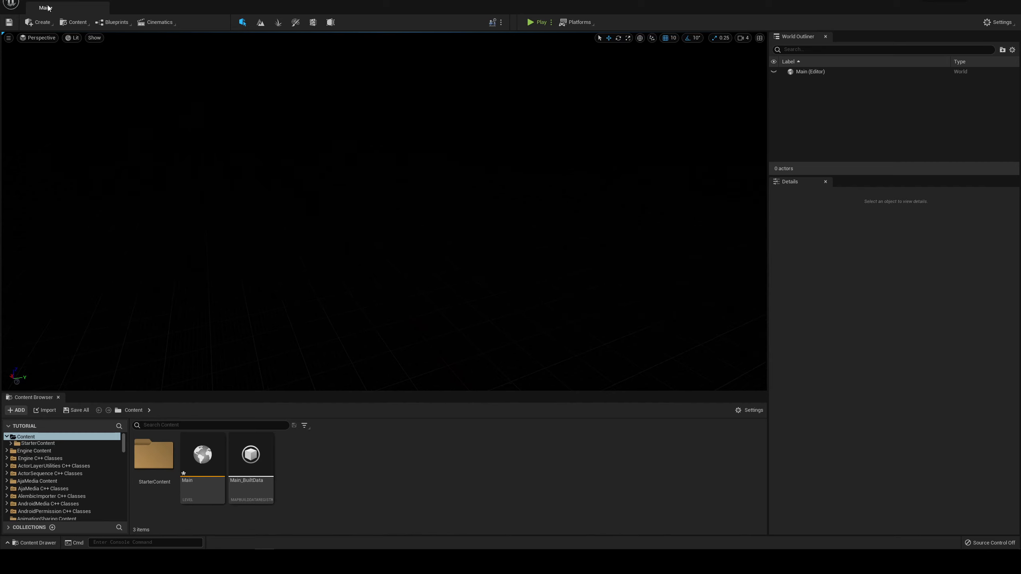
Step: Check the project's Content folder in File Explorer and save the current level there under the new name tutorial_animation
left_click(28, 1)
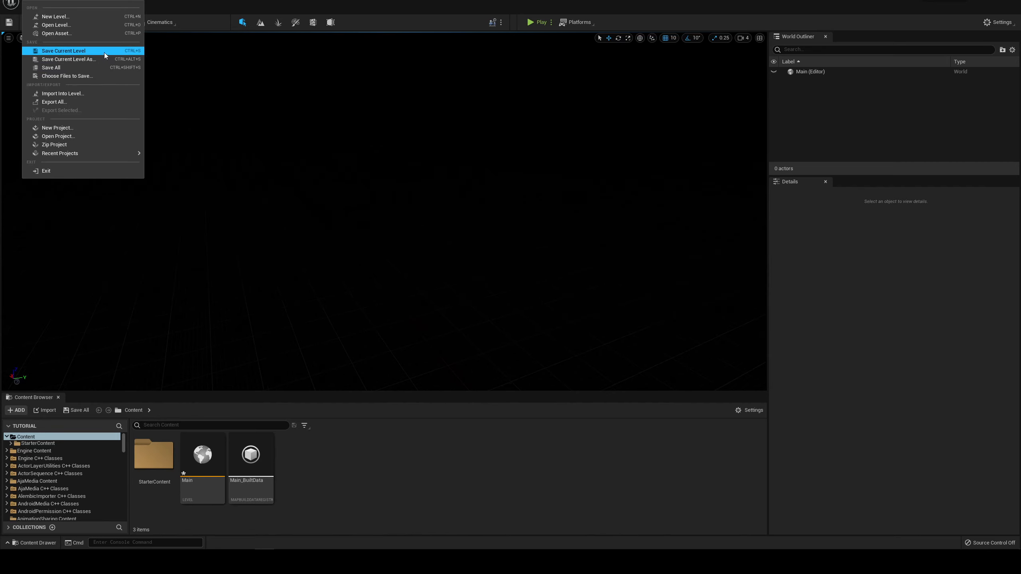
left_click(92, 59)
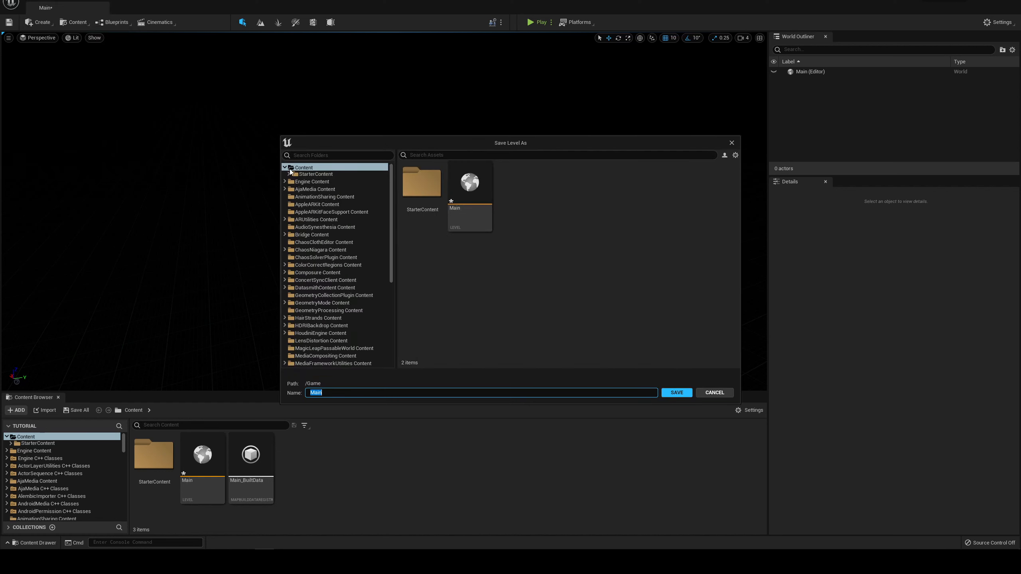
left_click(284, 167)
left_click(285, 167)
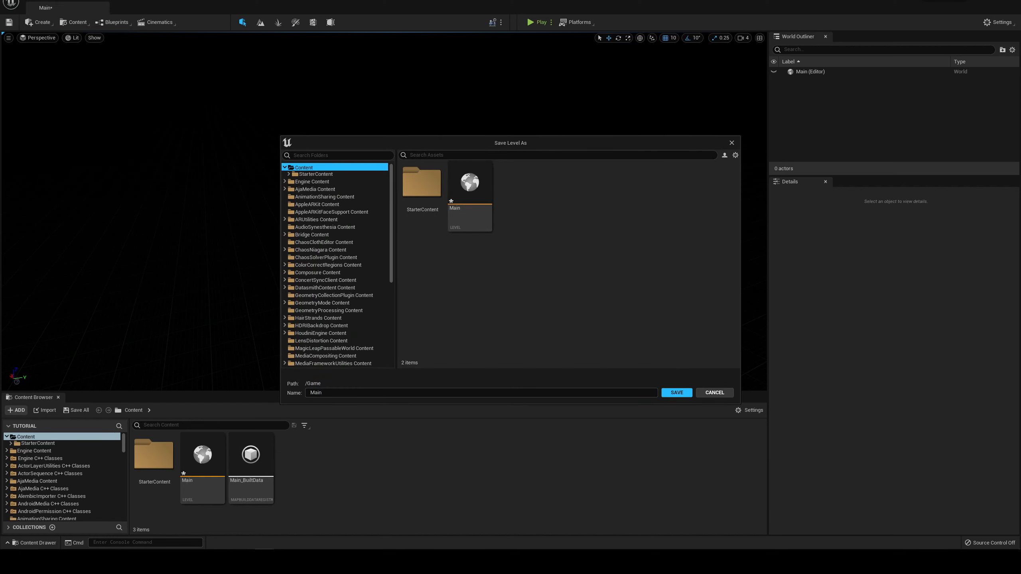
left_click(30, 560)
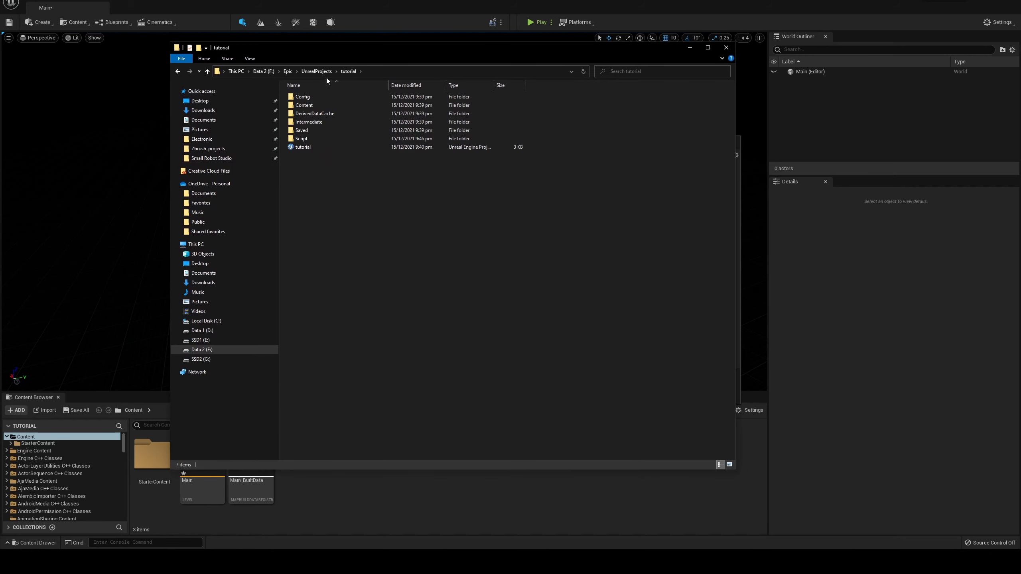
double_click(315, 106)
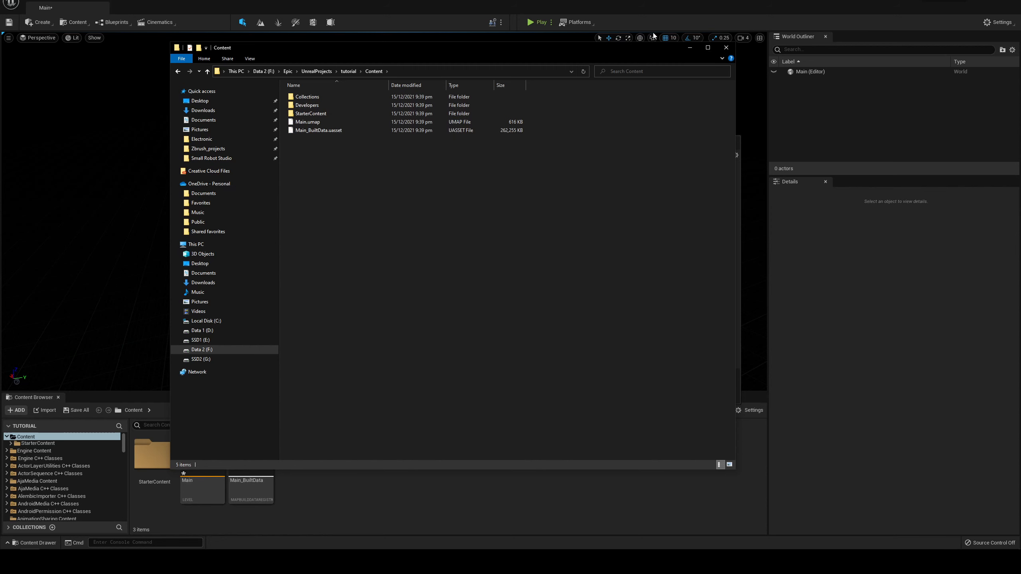
left_click(690, 49)
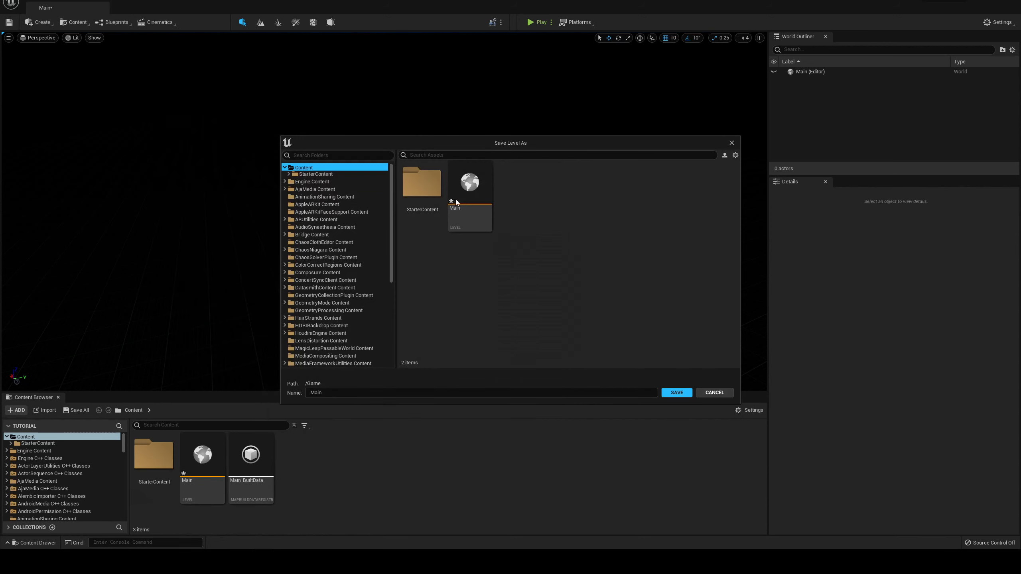
left_click(493, 392)
type("tuto")
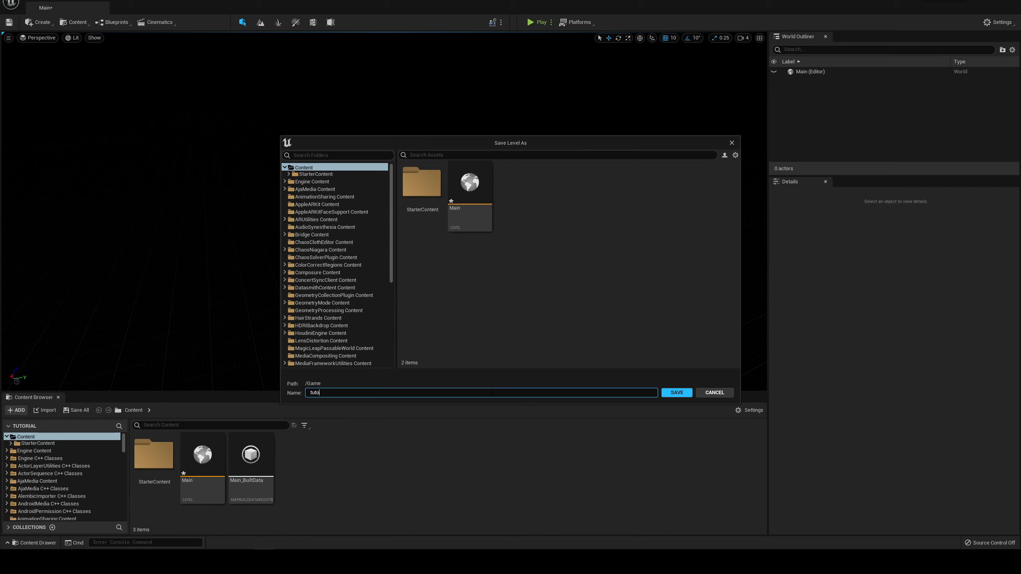
type("rial_animation")
left_click(675, 391)
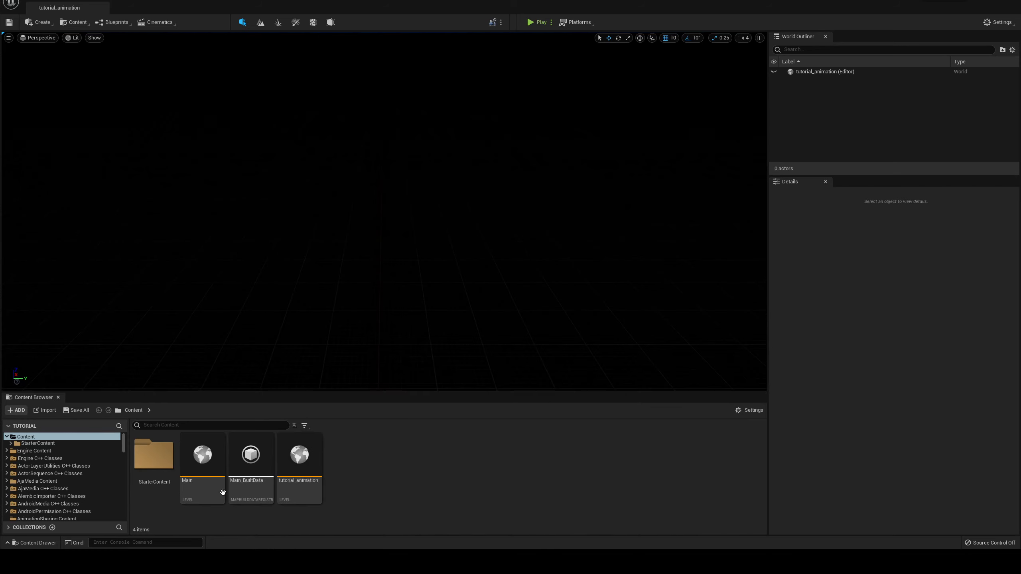
Step: Look up the saved tutorial_animation.umap file in the Content folder in File Explorer
key("alt+Tab")
left_click(329, 140)
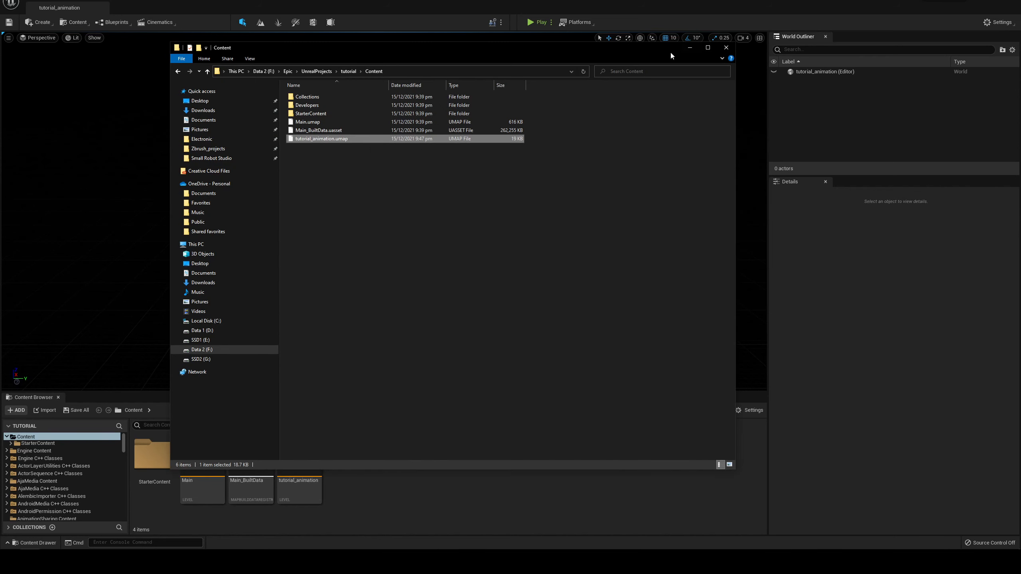
left_click(690, 47)
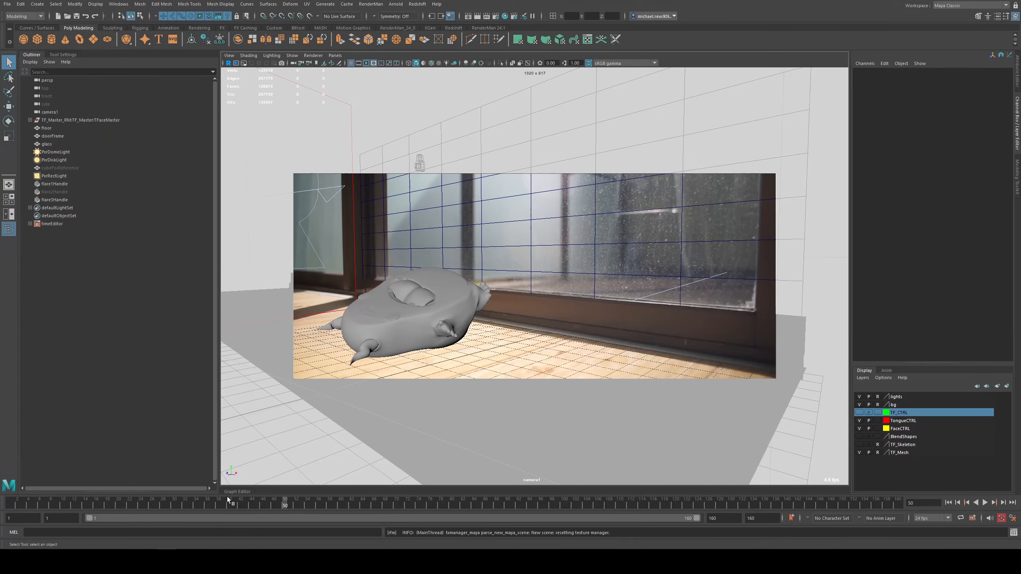
Step: Switch to Maya and scrub through the timeline to review the character's animation
left_click_drag(226, 496, 499, 496)
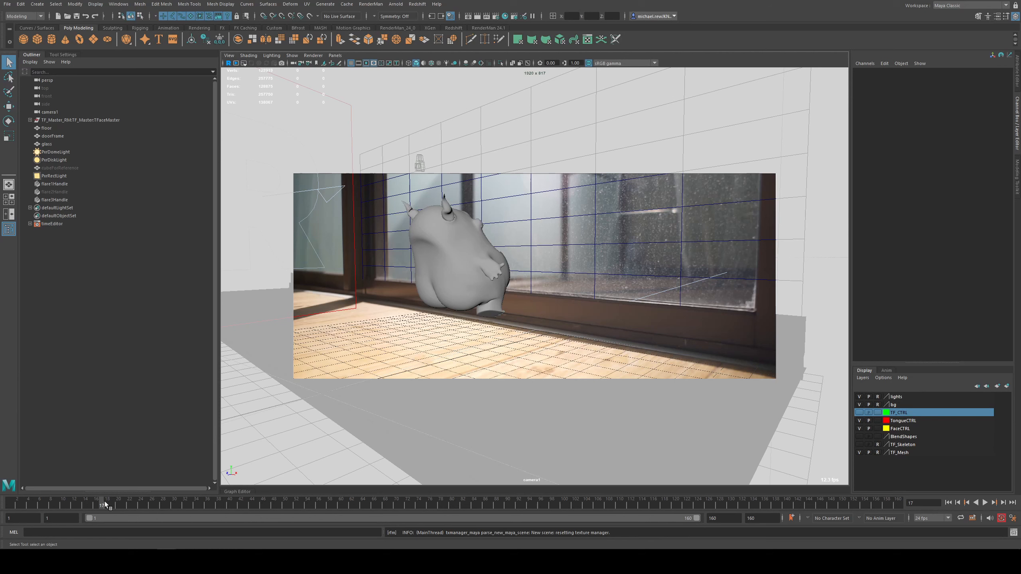
left_click_drag(105, 501, 207, 503)
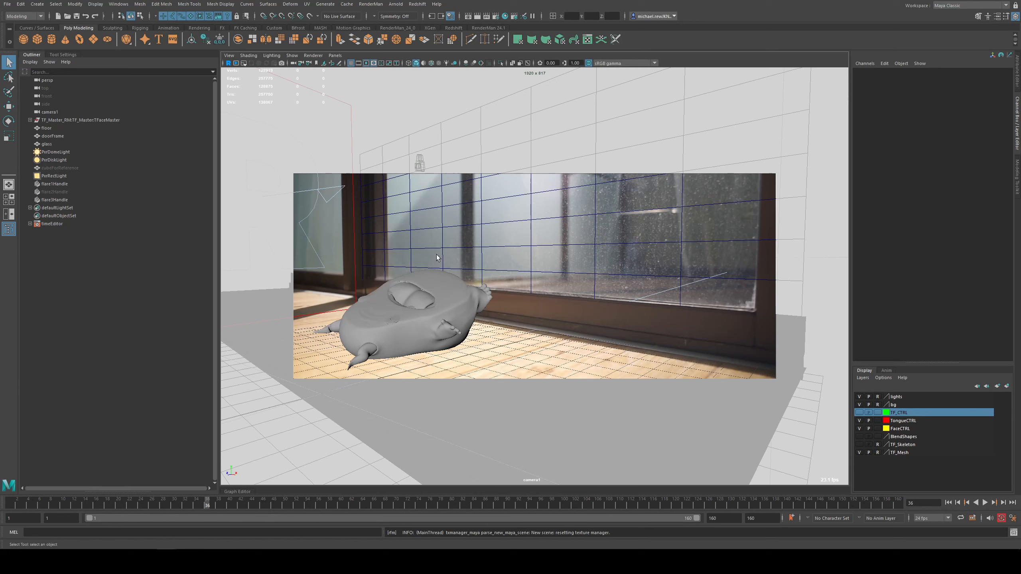
Step: Smooth all six meshes in the TongueFaceMesh group, from TF_Body to TF_eye_L, exponentially with 2 division levels
left_click(30, 120)
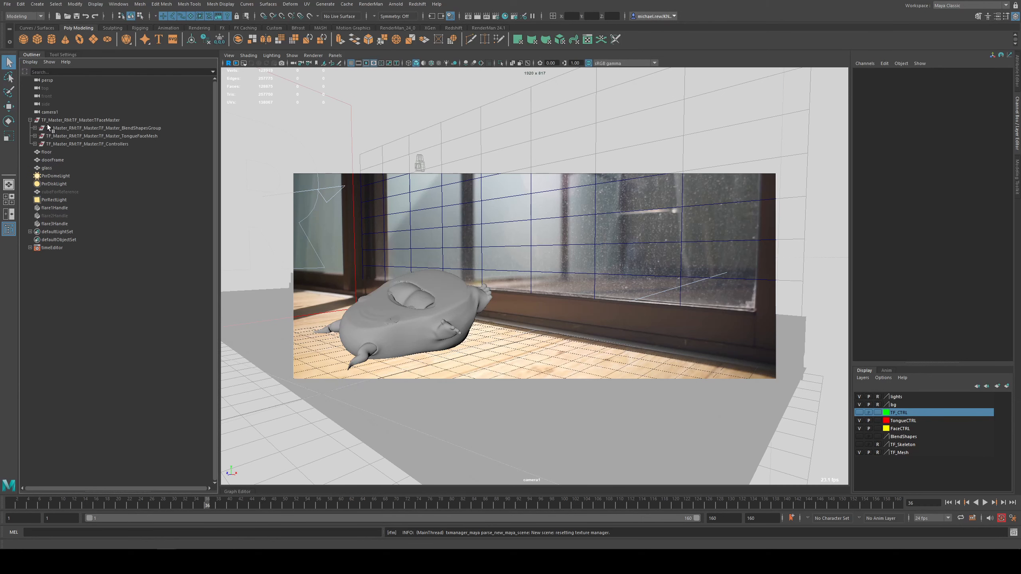
left_click(436, 297)
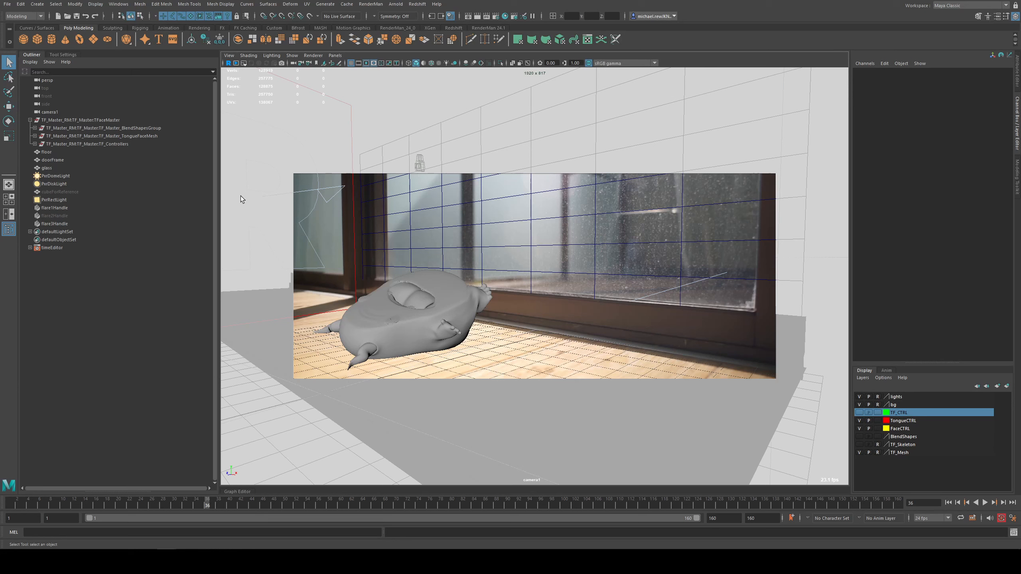
left_click(35, 135)
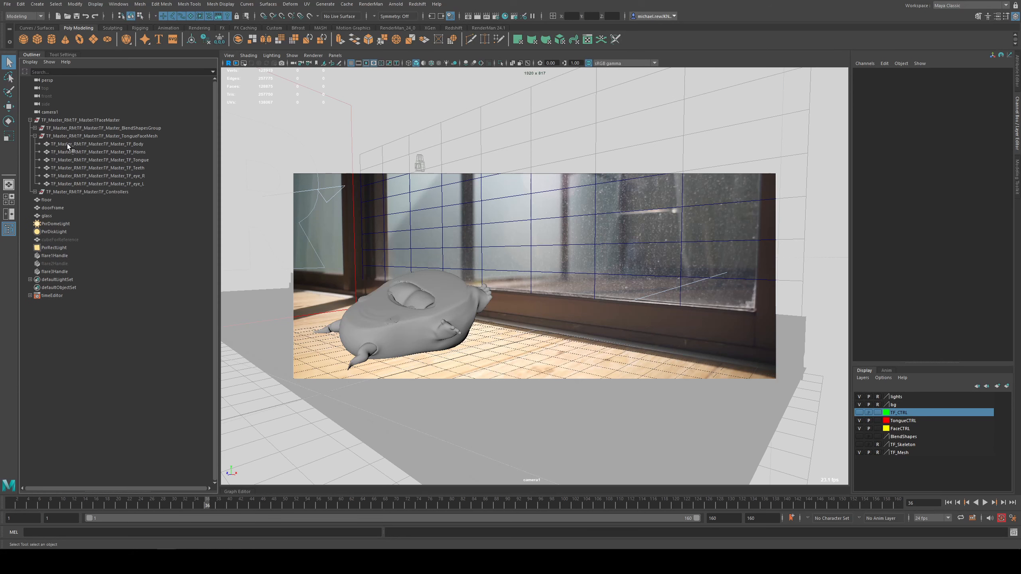
left_click(67, 143)
left_click(116, 183, "shift")
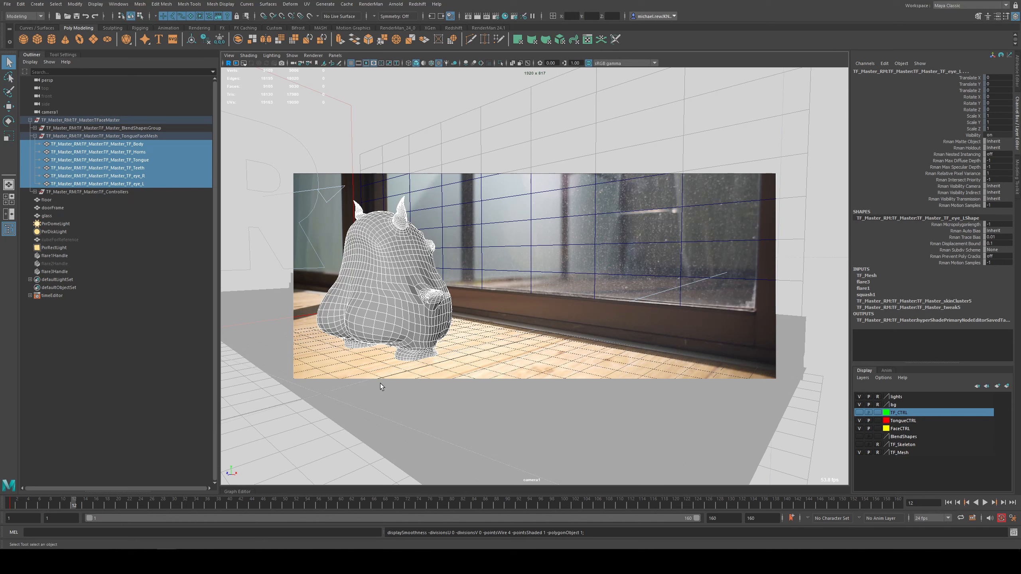
key("3")
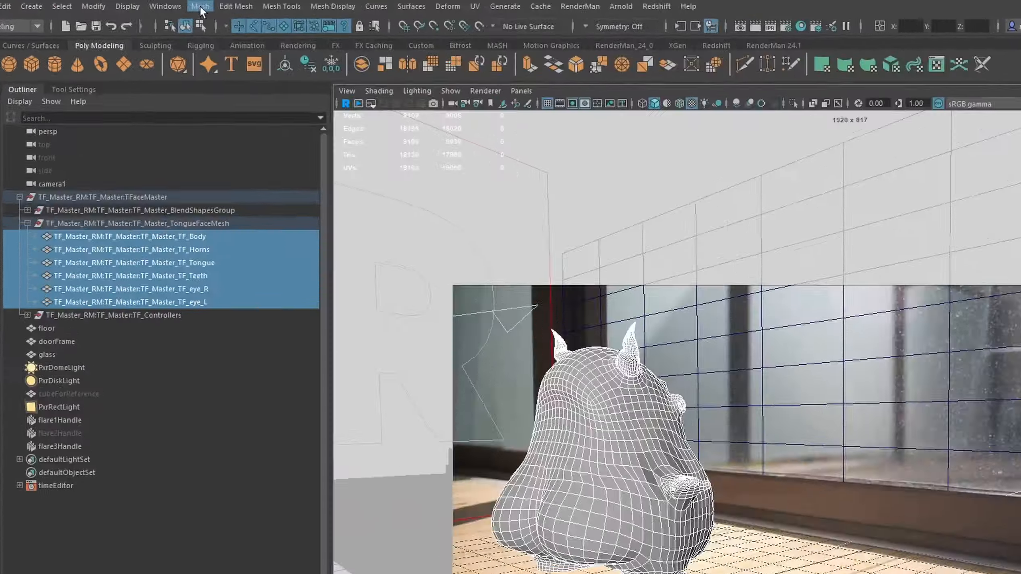
left_click(140, 4)
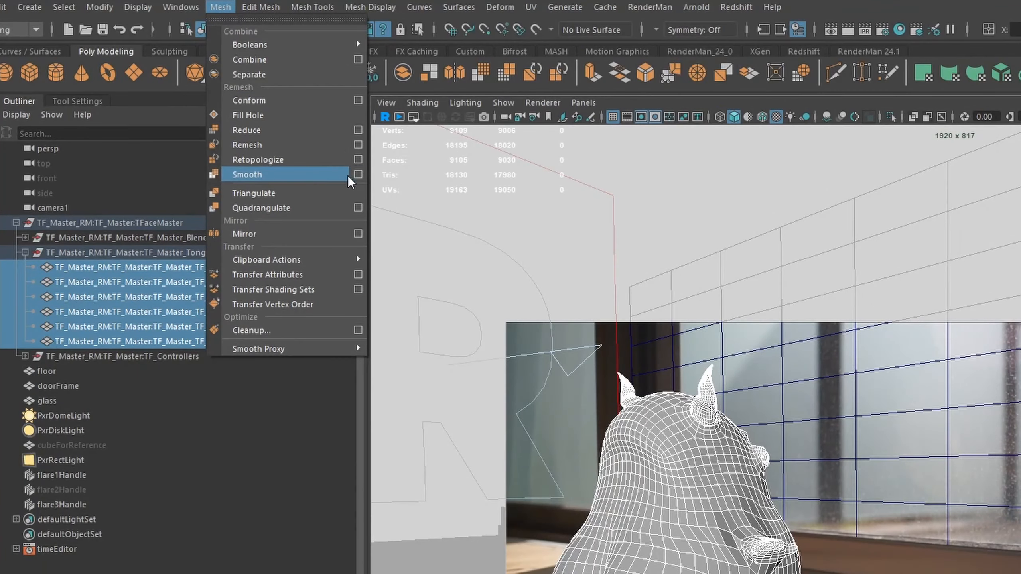
left_click(357, 174)
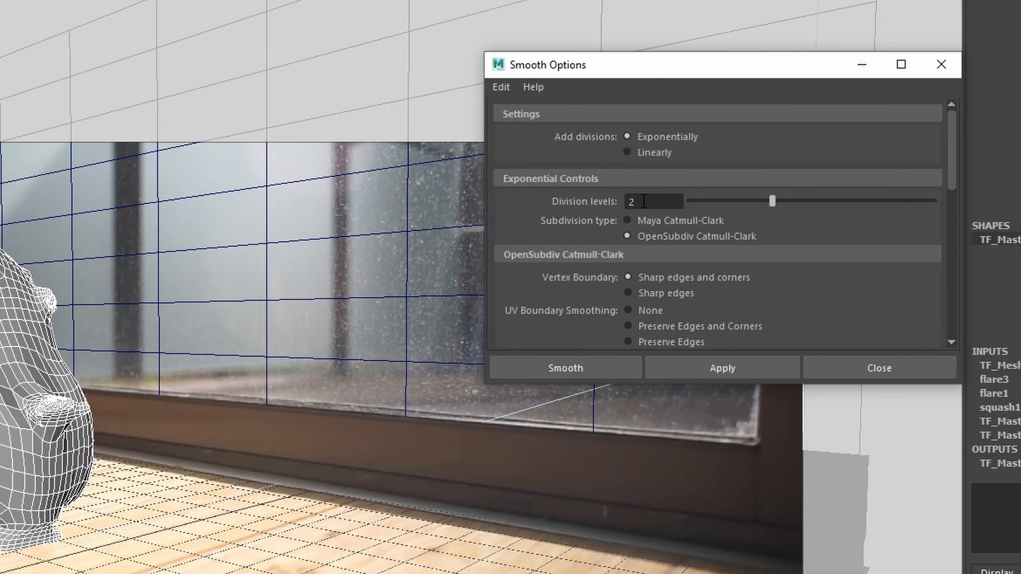
left_click(615, 374)
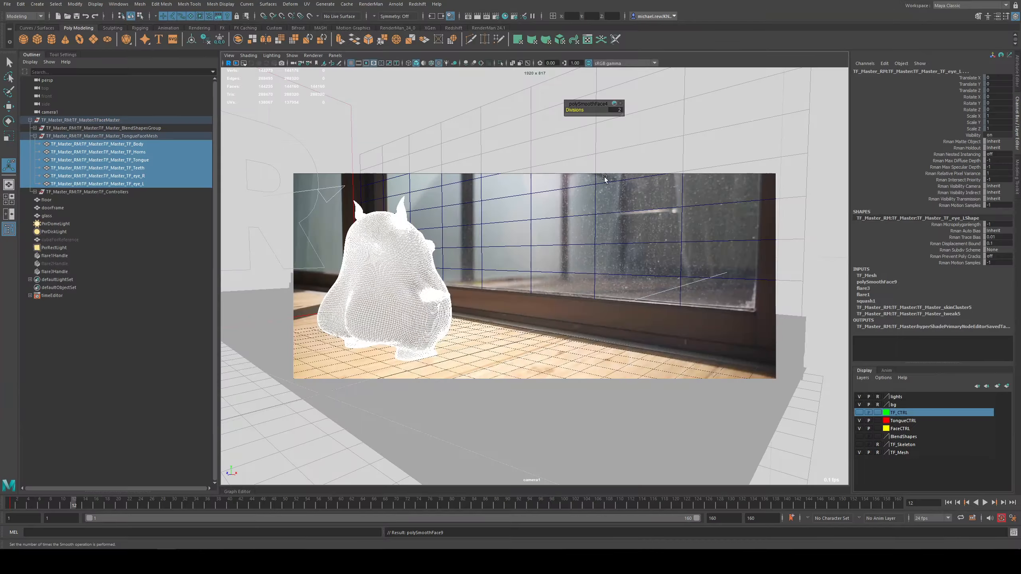
Step: Reselect the six character meshes from TF_Body to TF_eye_L and display them without smooth preview
left_click(476, 256)
left_click(132, 144)
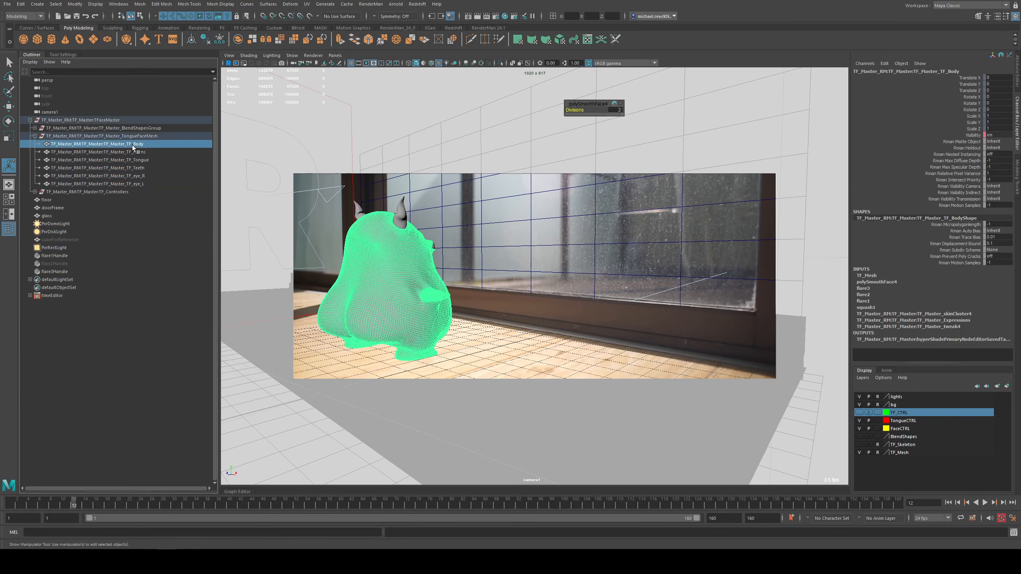
left_click(132, 183, "shift")
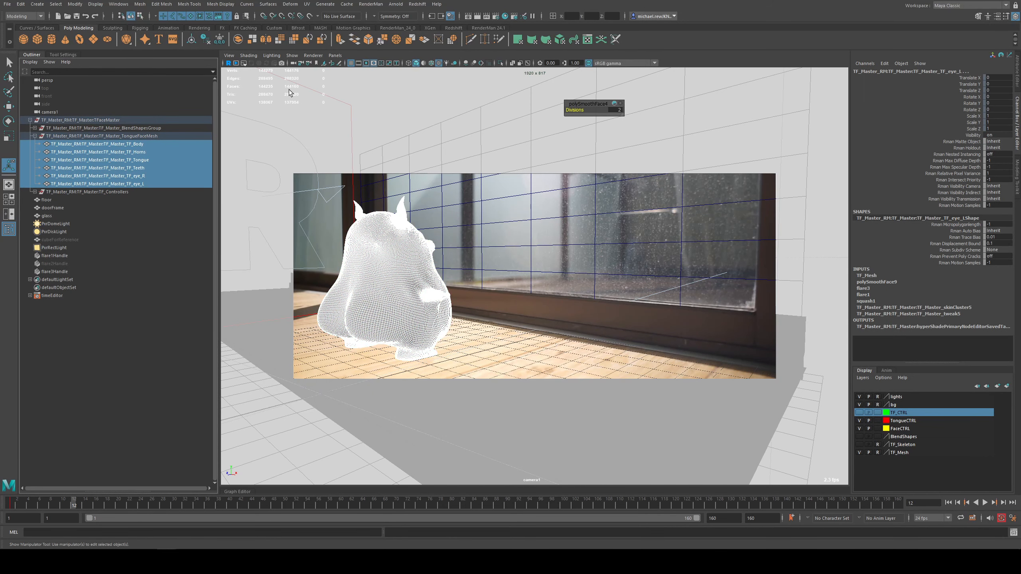
key("1")
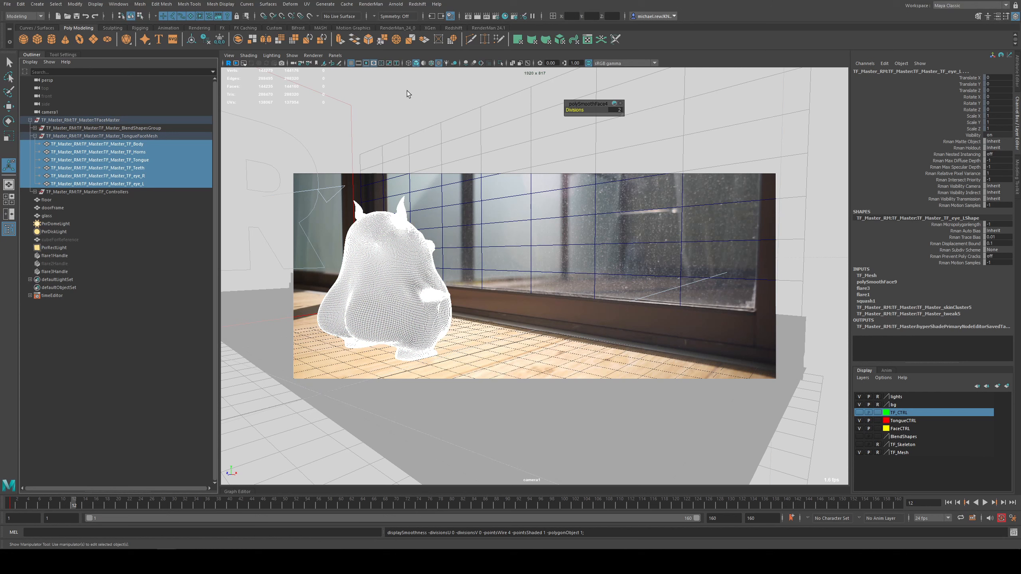
left_click(347, 4)
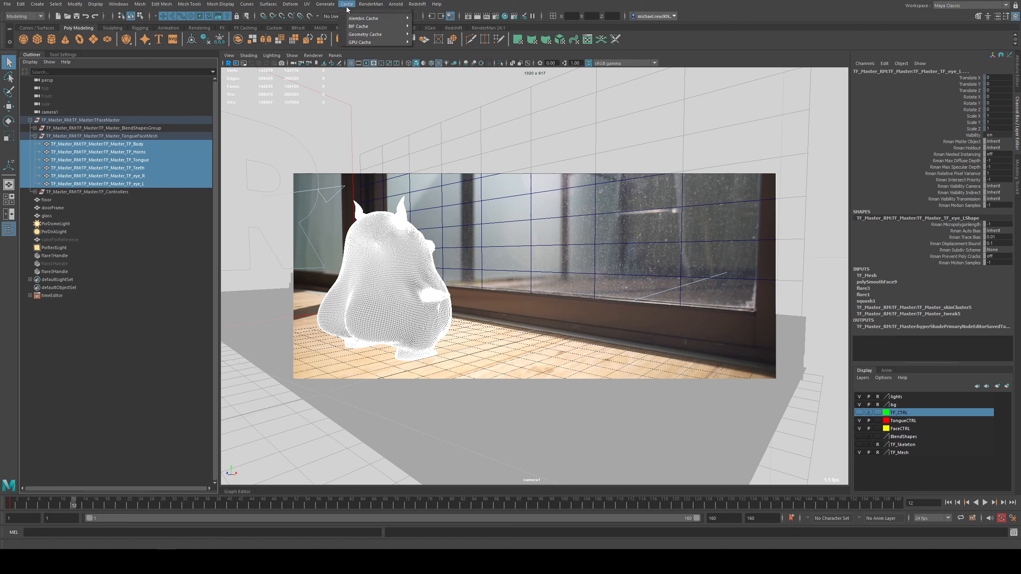
mouse_move(359, 19)
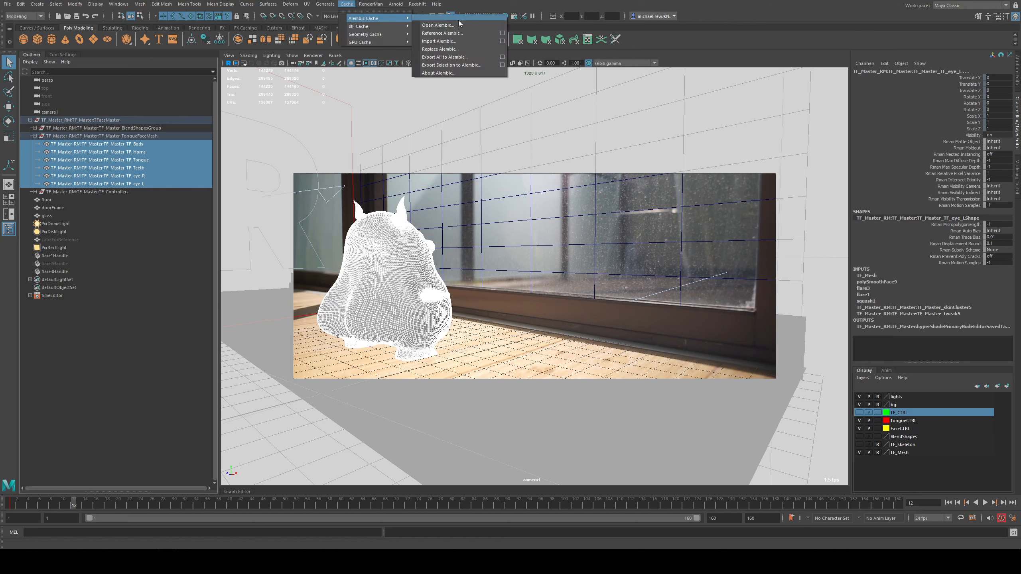
left_click(474, 63)
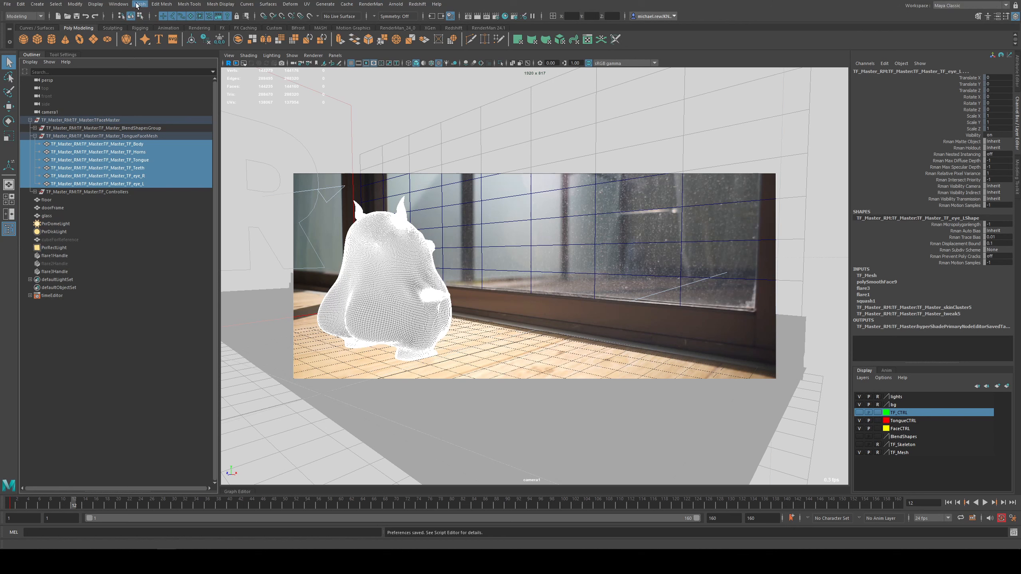
Step: Open the Plug-in Manager and check whether the AbcExport.mll and AbcImport.mll plug-ins are loaded
left_click(119, 4)
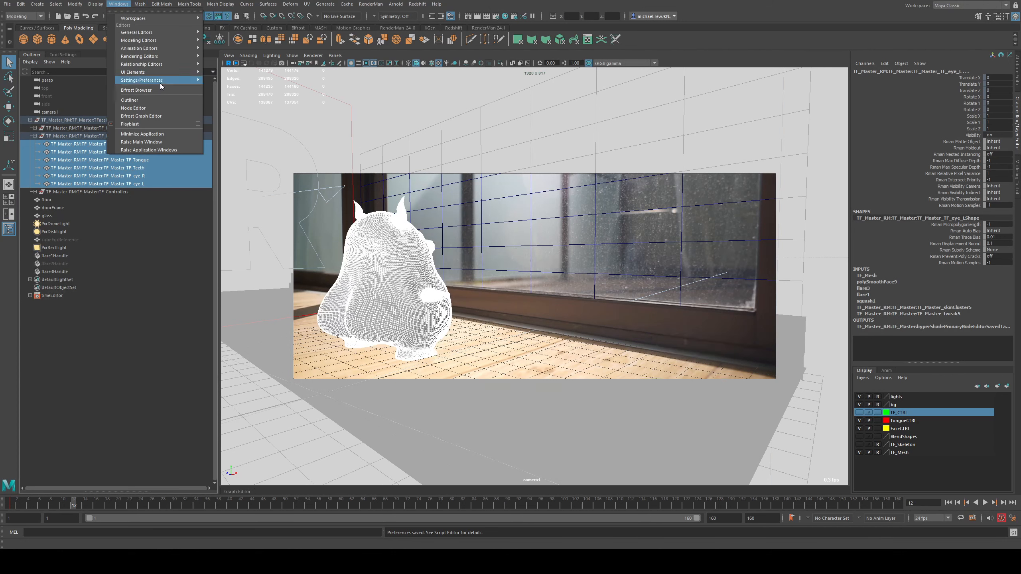
mouse_move(161, 82)
left_click(241, 129)
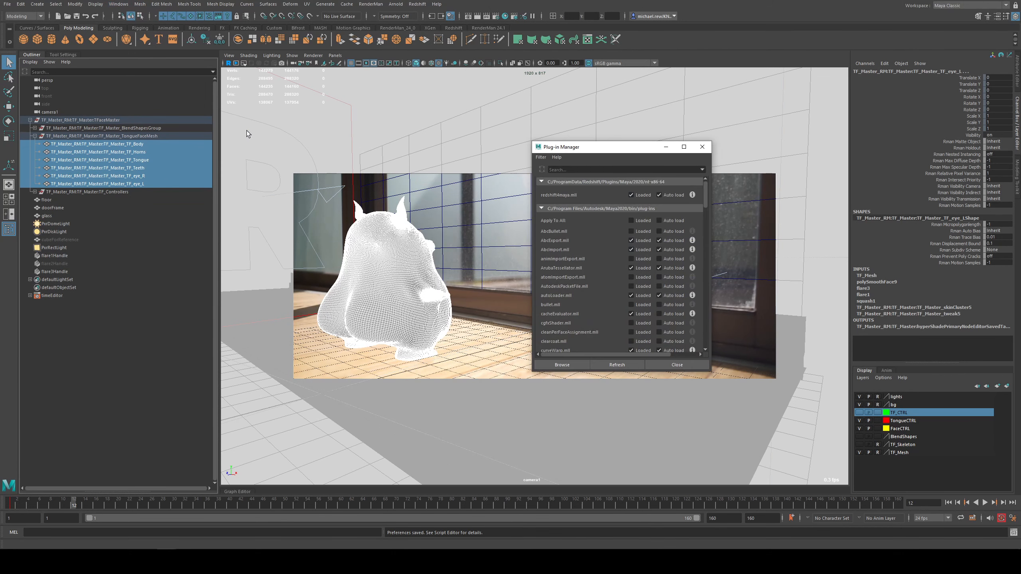
left_click_drag(610, 152, 462, 124)
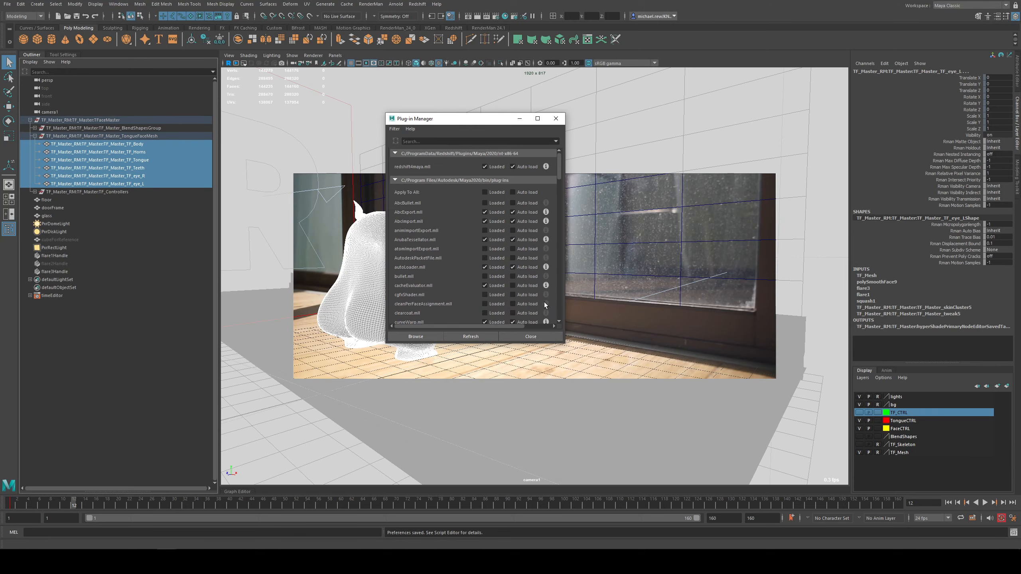
Step: Start an Alembic export of the selected meshes using the Time Slider range, UV Write, Write Face Sets and the Ogawa format
left_click(535, 333)
left_click(347, 4)
mouse_move(363, 18)
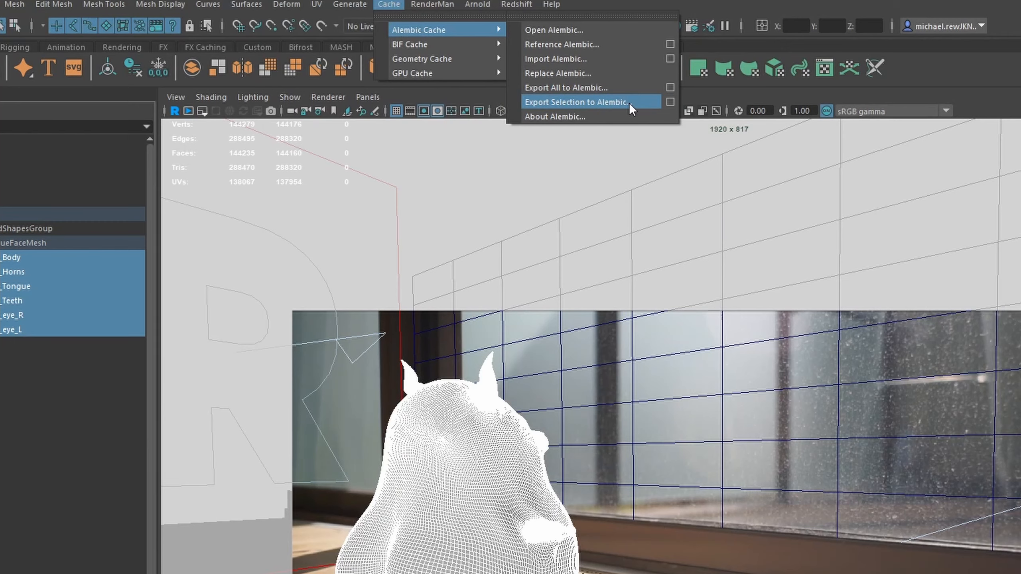
left_click(670, 102)
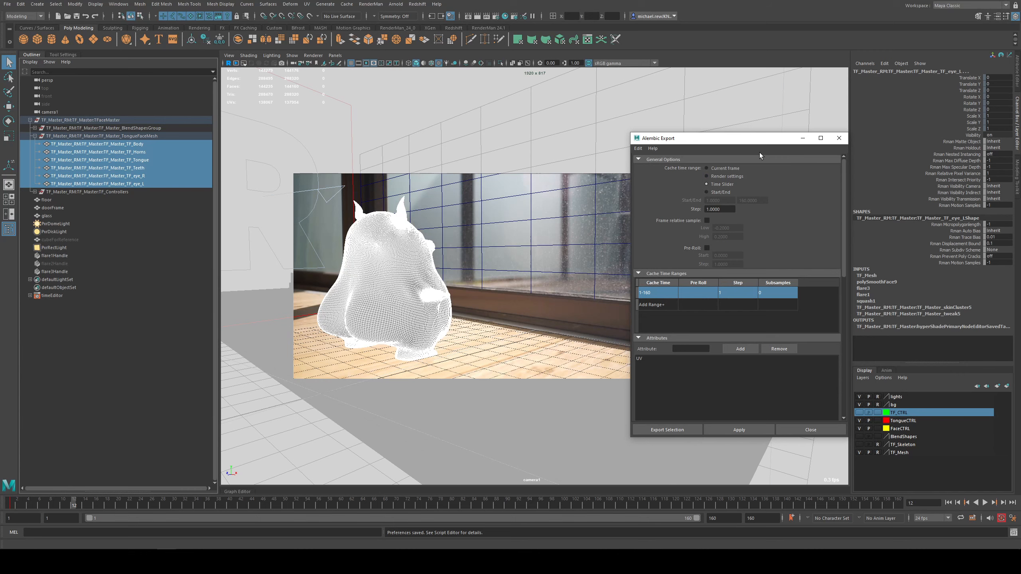
left_click_drag(768, 138, 606, 88)
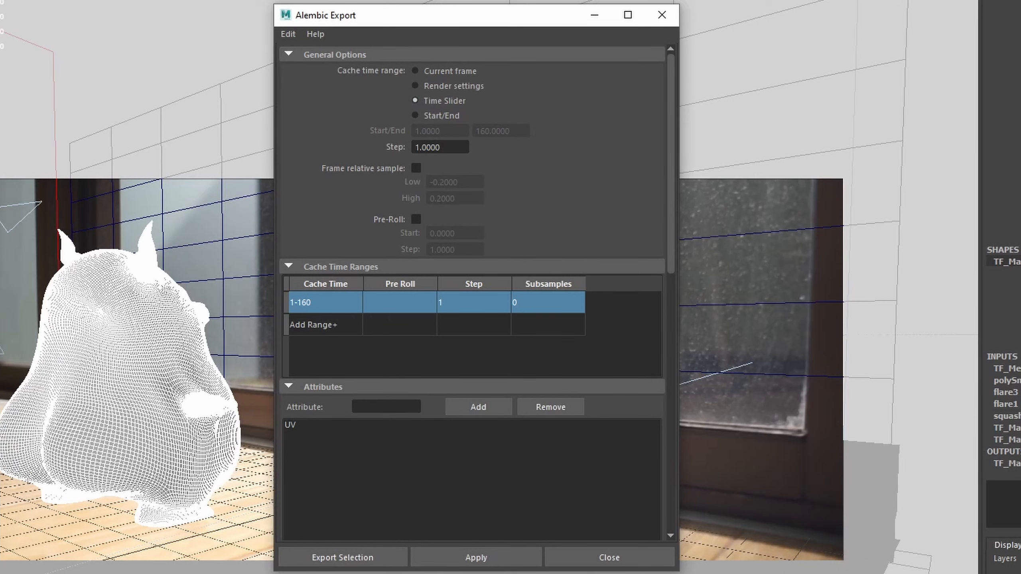
left_click_drag(671, 74, 656, 372)
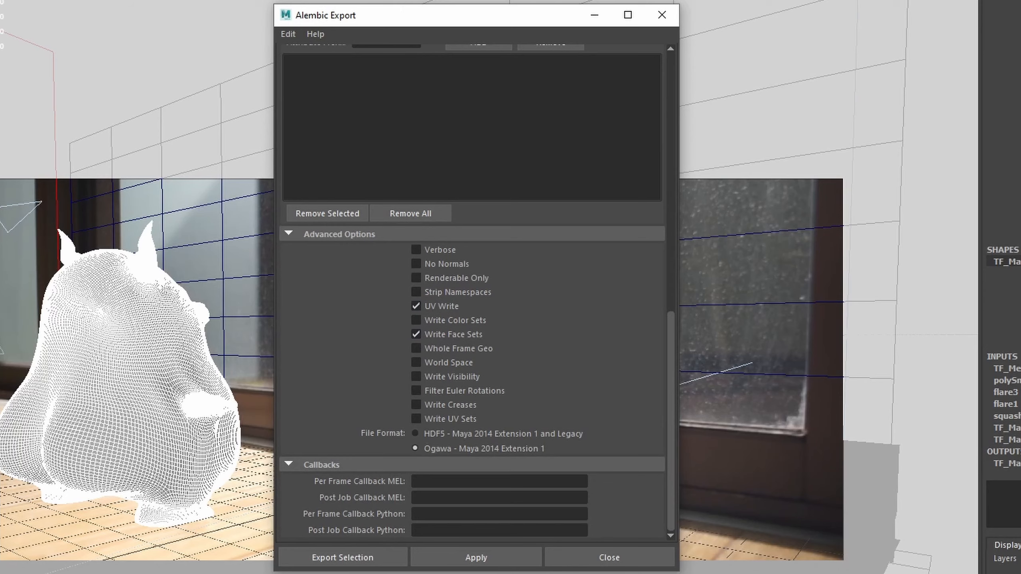
left_click(343, 557)
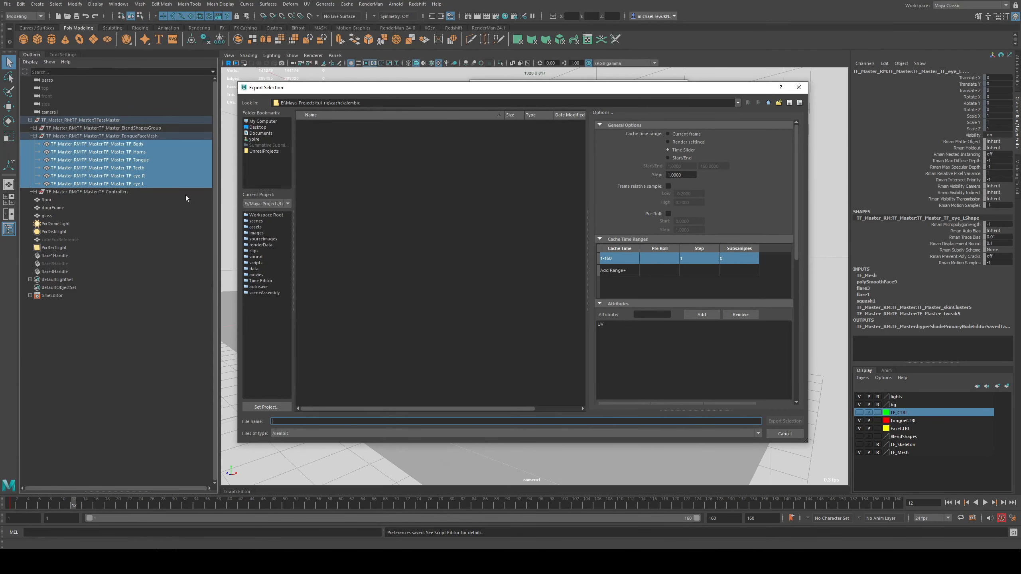
Step: Create a MayaImport folder inside the Content folder of the tutorial Unreal project and open it as the export destination
left_click(271, 151)
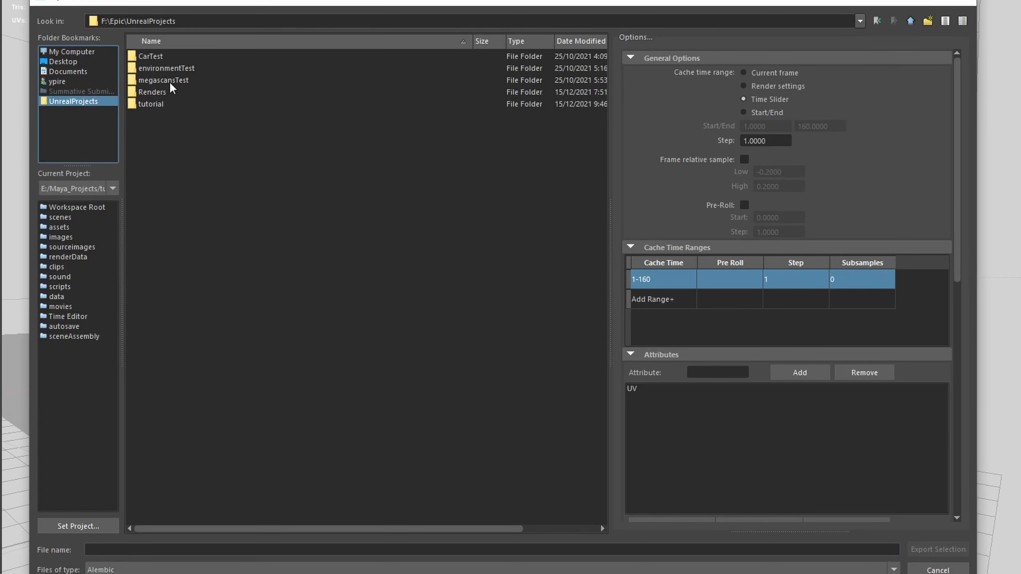
left_click(315, 145)
double_click(161, 103)
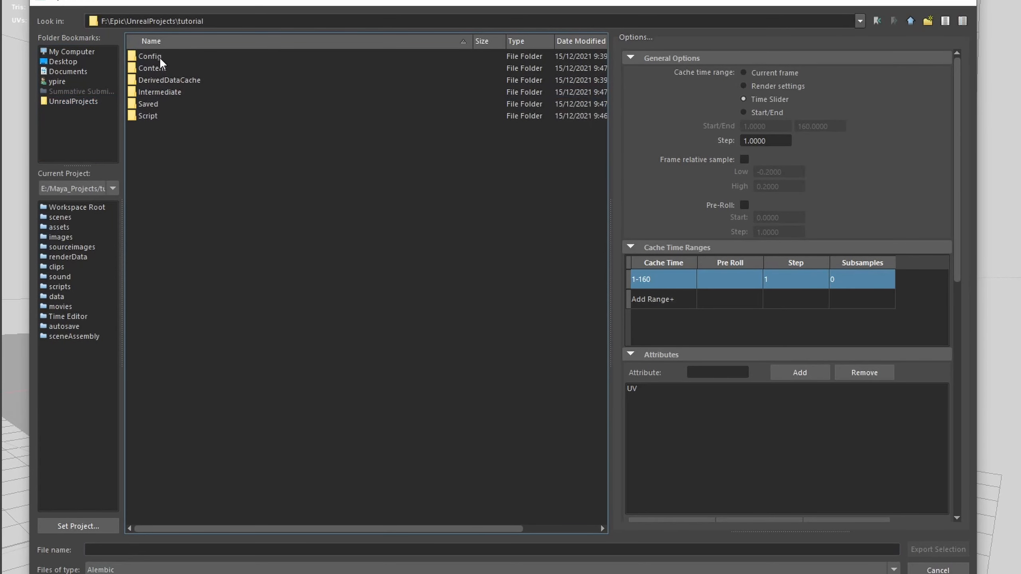
double_click(158, 69)
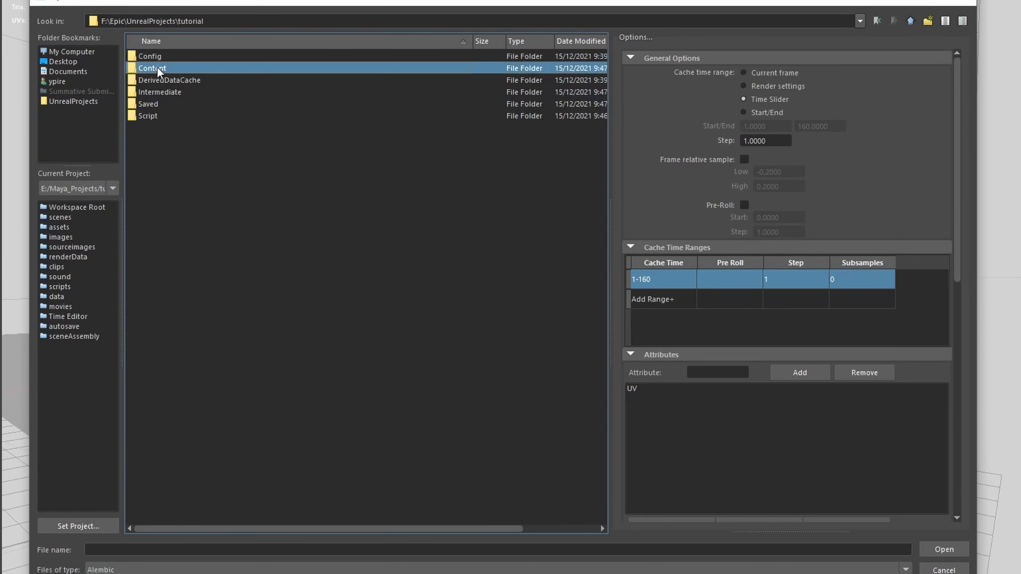
right_click(183, 132)
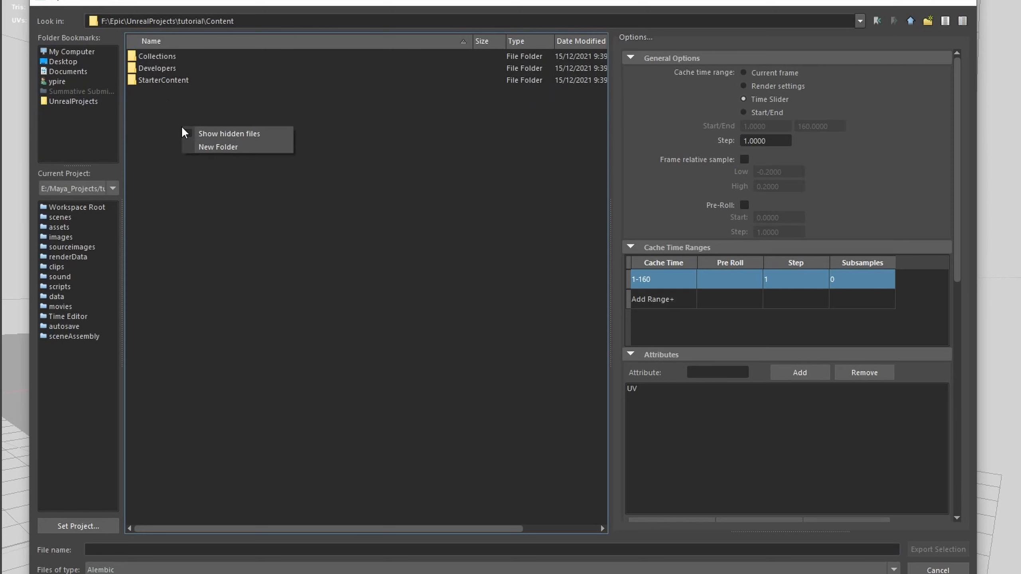
left_click(196, 148)
key("BackSpace")
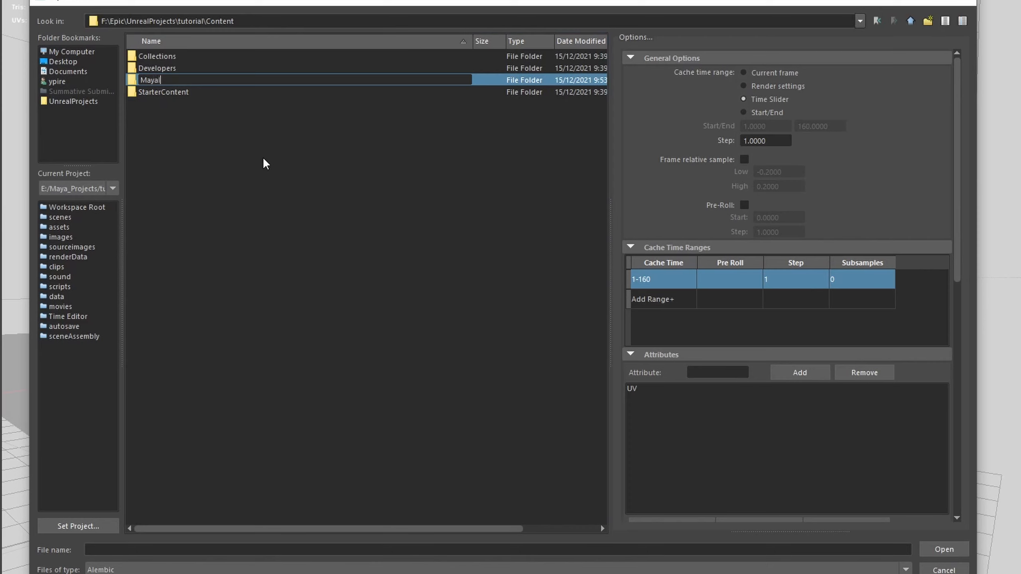
type("MayaImport")
key("Return")
key("Return")
Step: Export the selected meshes as tongueFace_anim and deselect them once the cache is written
left_click(614, 547)
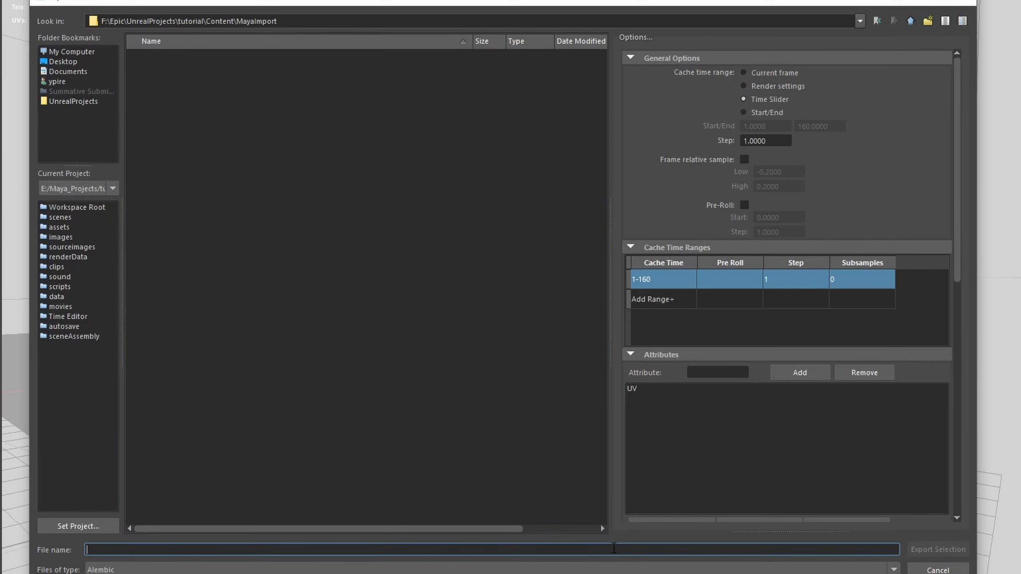
type("tongueFace_anim")
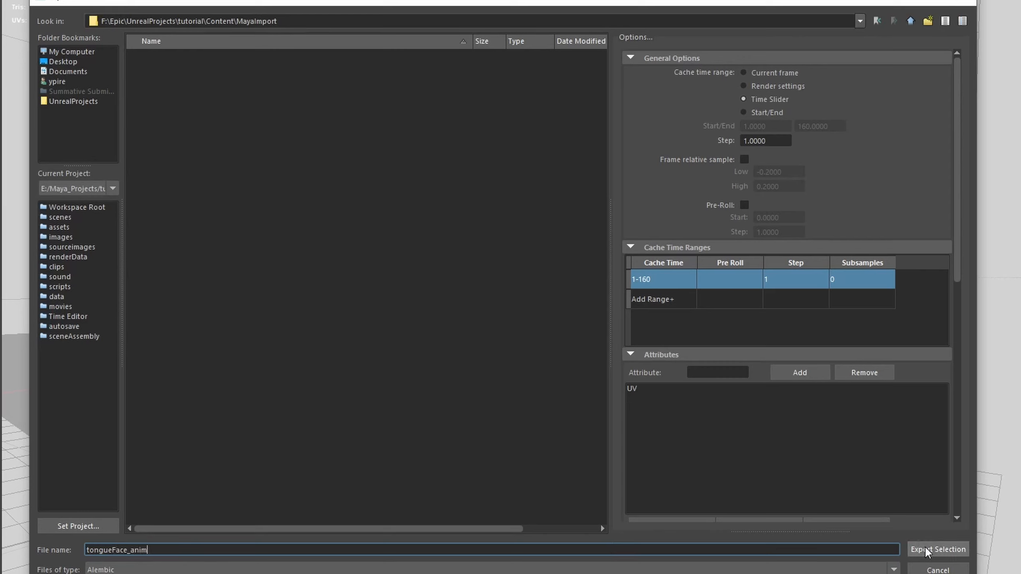
left_click(925, 550)
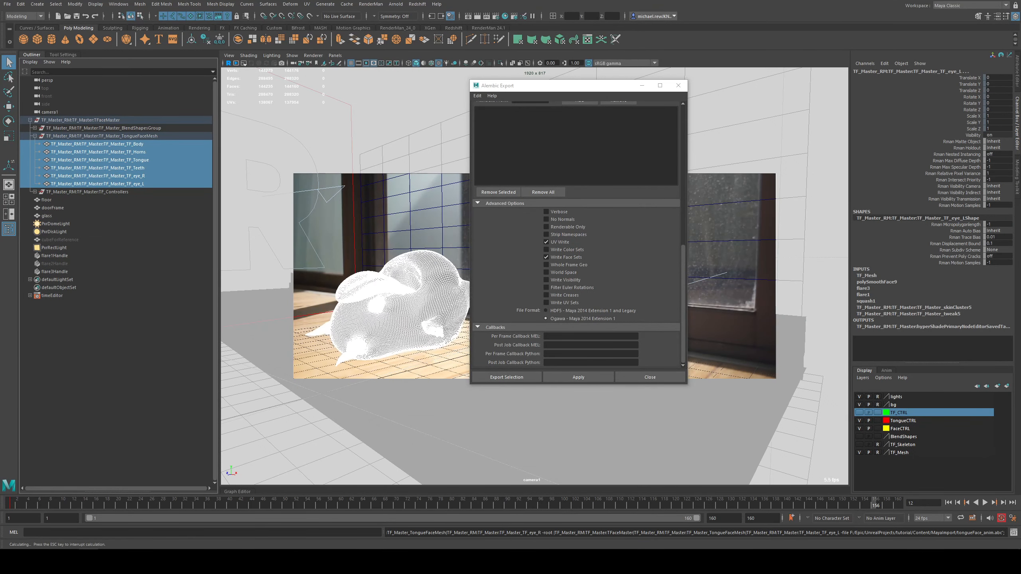
left_click(456, 266)
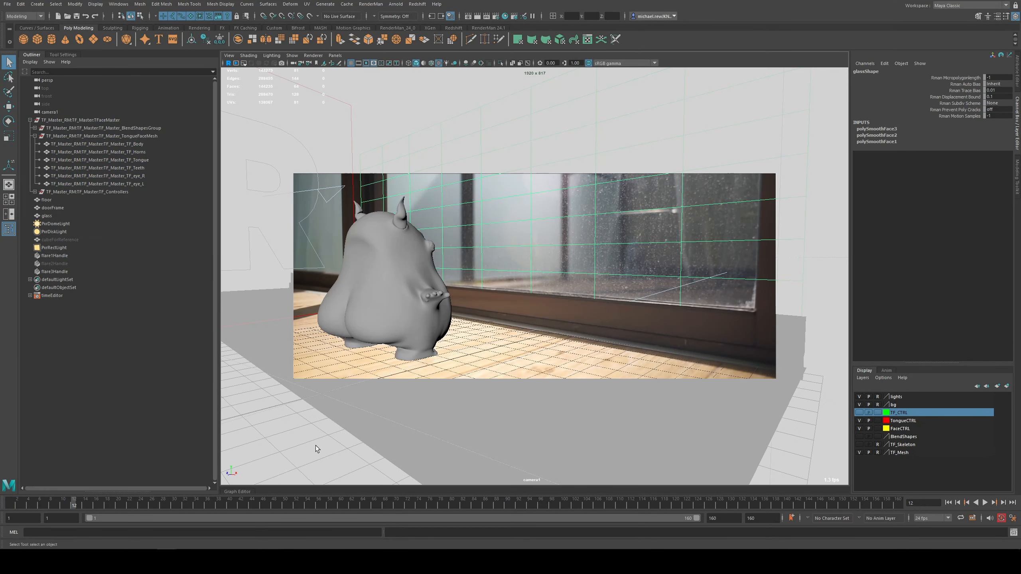
Step: Switch to Unreal Editor, accept importing the detected source file and set the Alembic import type to Skeletal
left_click(265, 560)
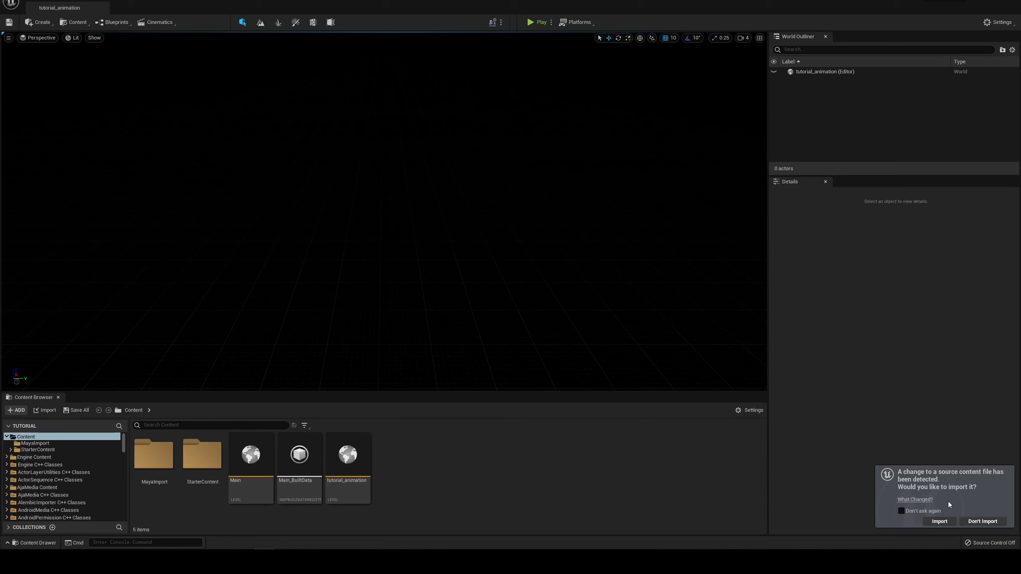
left_click(939, 521)
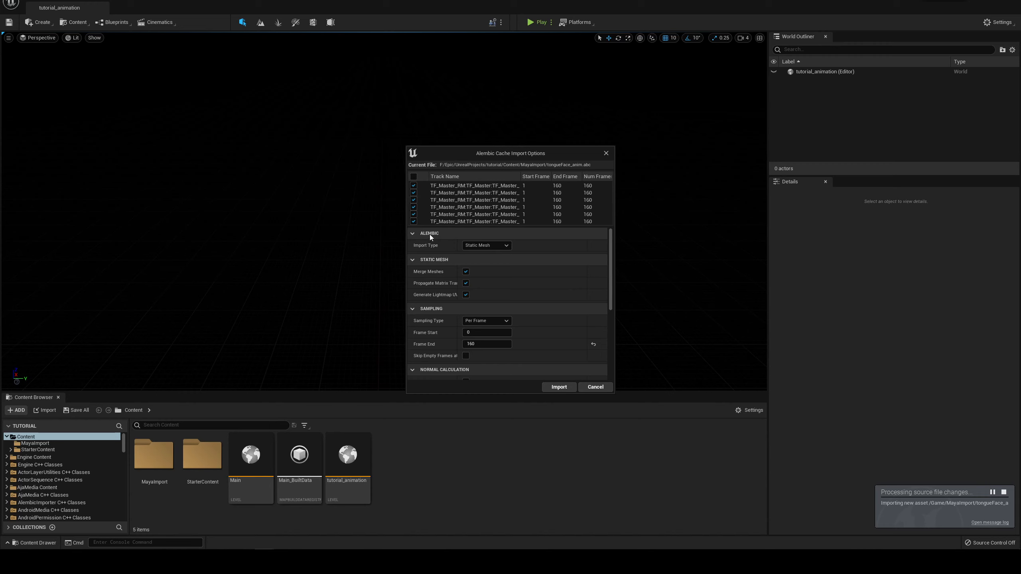
left_click(492, 246)
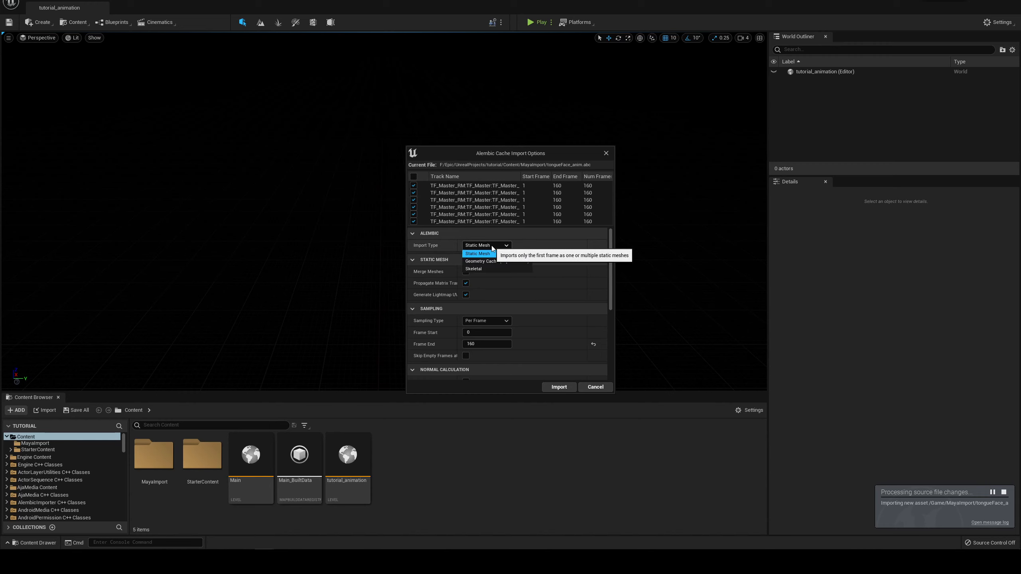
left_click(474, 269)
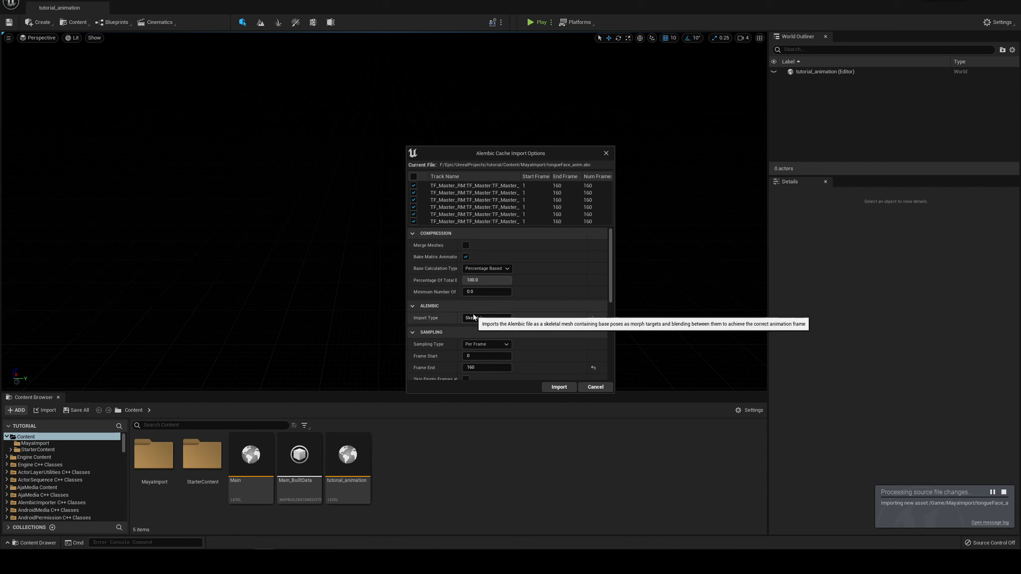
Step: Compare the Geometry Cache (Experimental) import type with Skeletal and examine the Geometry Cache's motion vector options
left_click(478, 320)
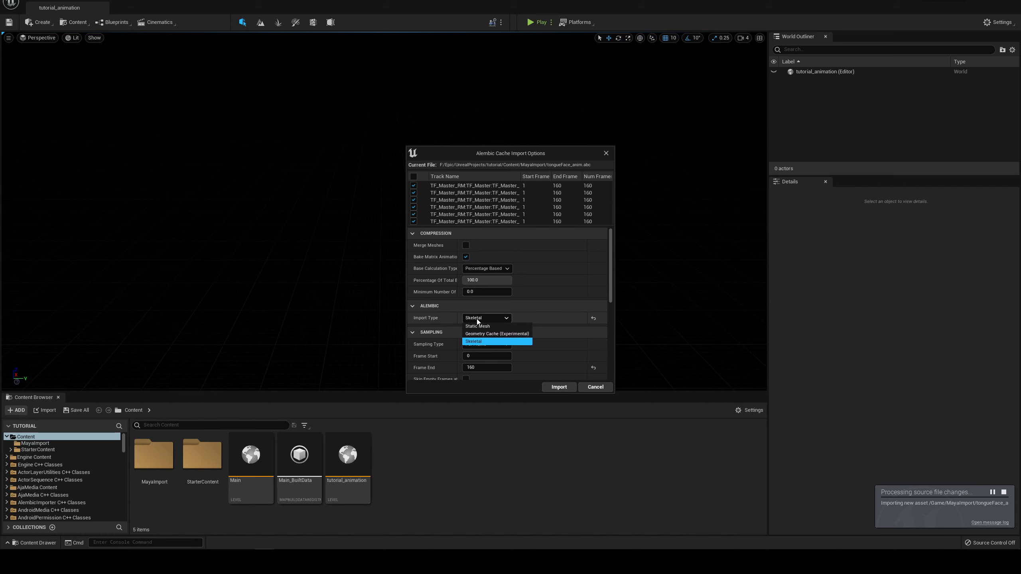
left_click(495, 333)
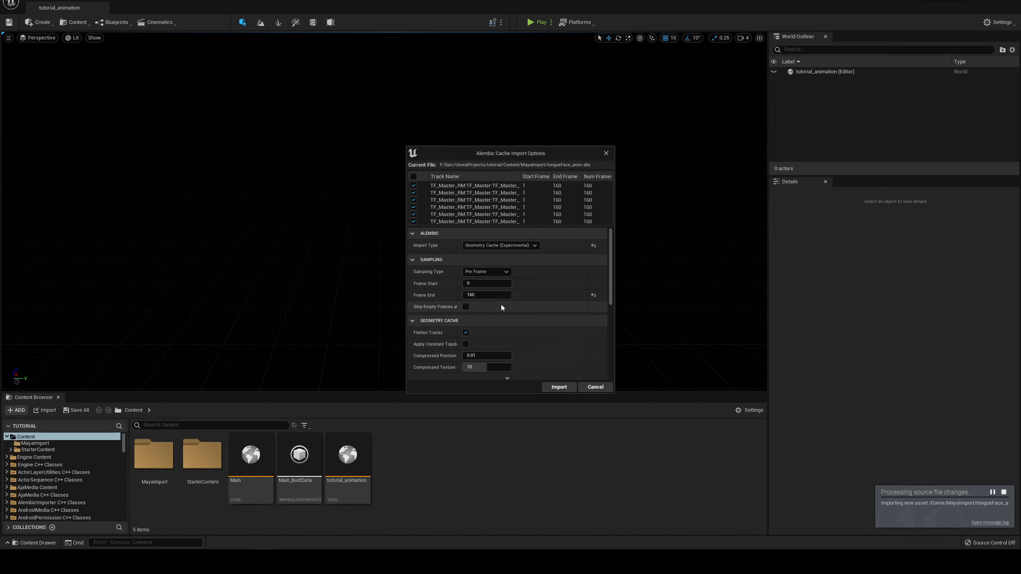
left_click(499, 249)
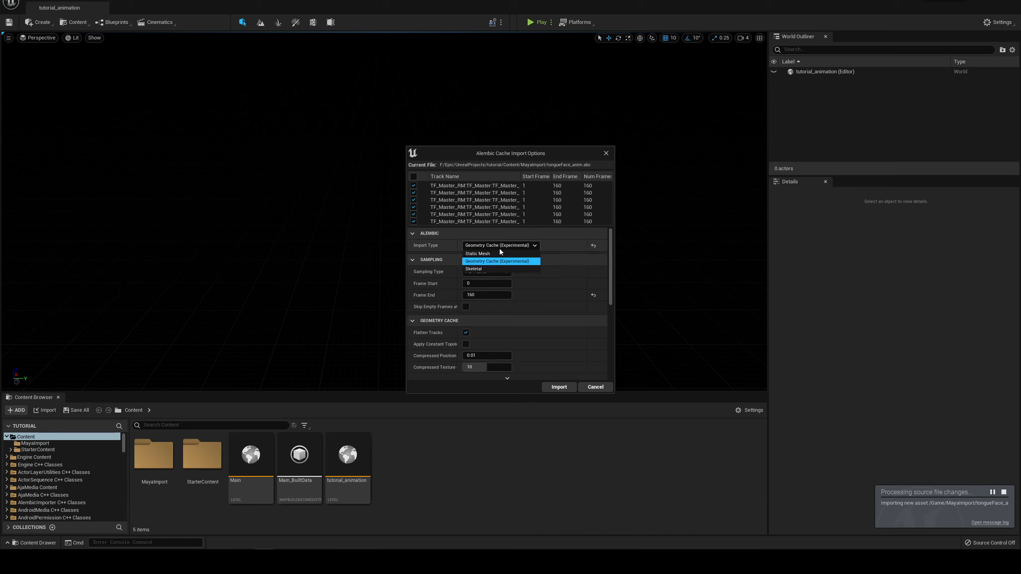
left_click(486, 268)
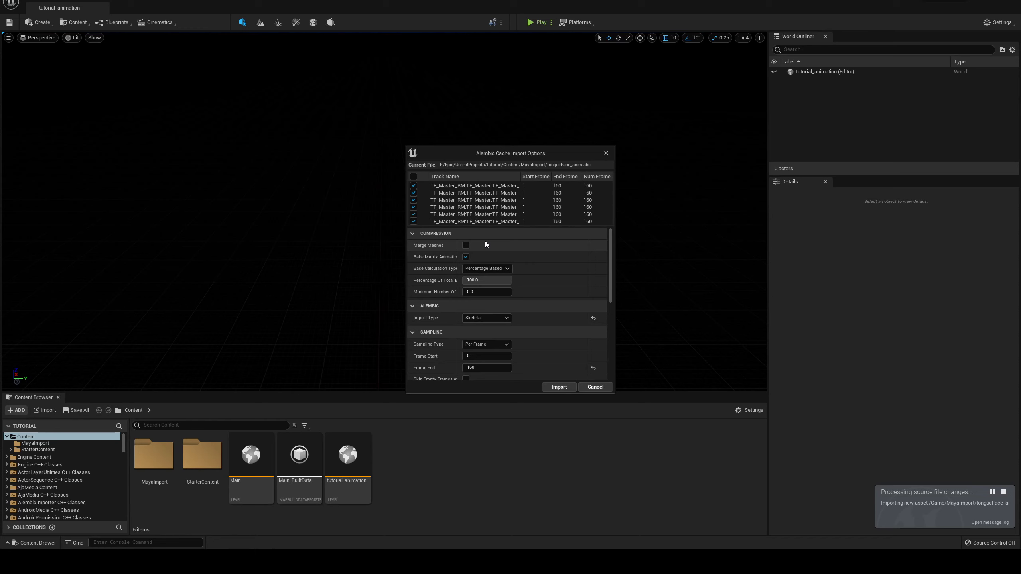
left_click(484, 320)
left_click(485, 336)
scroll(441, 307, "down", 2)
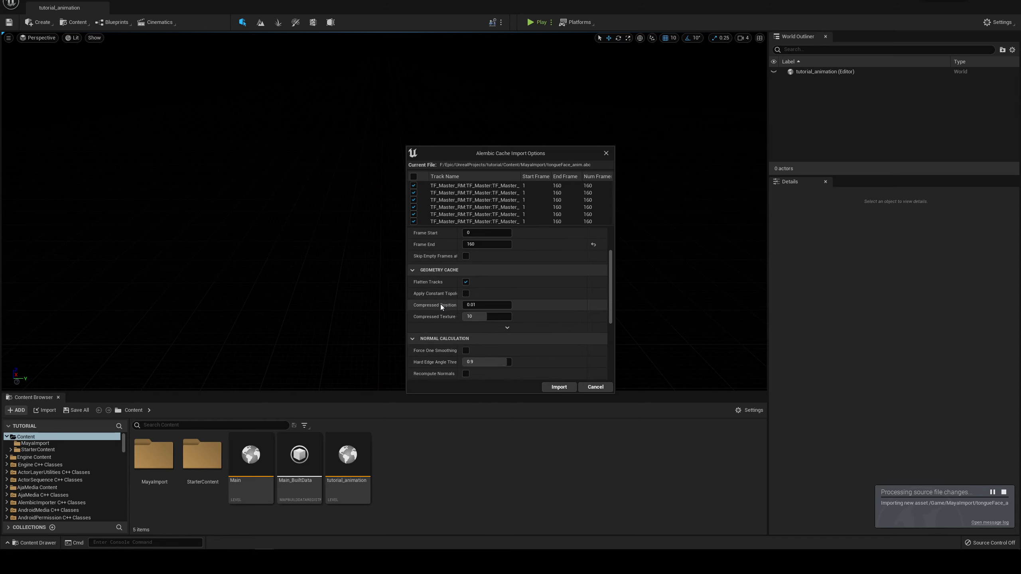
left_click(507, 315)
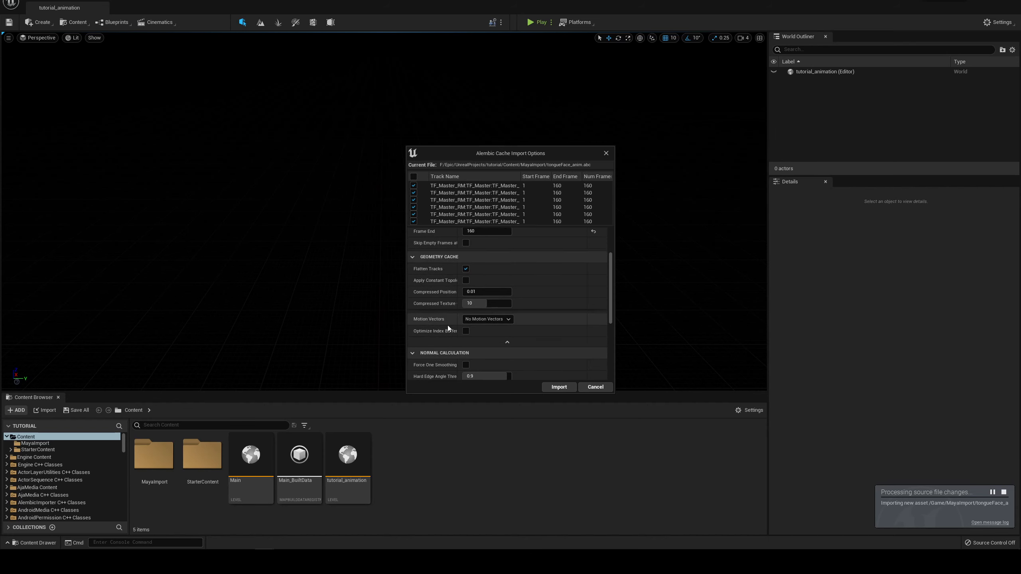
left_click(487, 319)
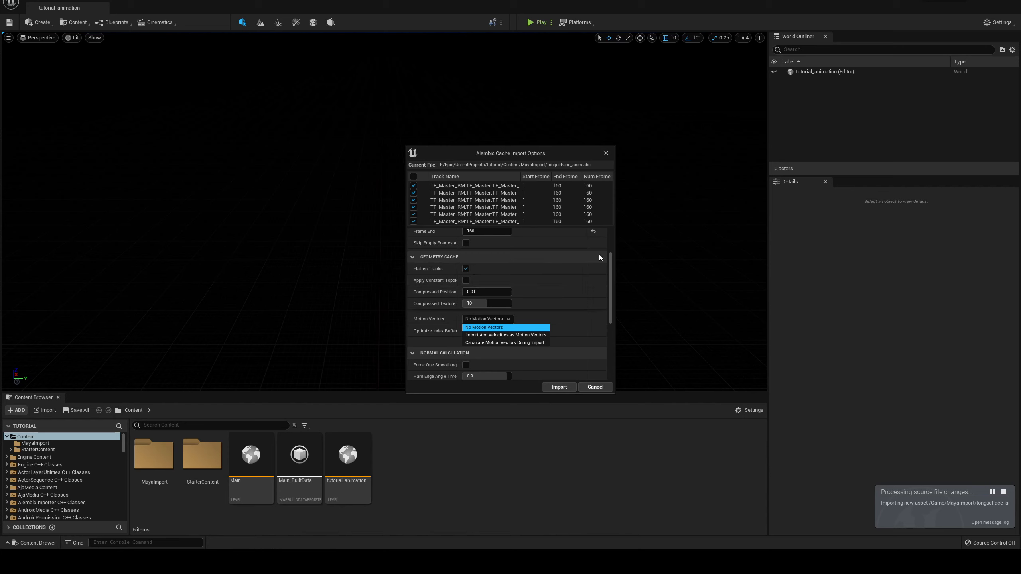
left_click_drag(610, 264, 610, 242)
Step: Set the import type to Skeletal and import the Alembic file with the Autodesk Maya conversion preset
left_click(481, 238)
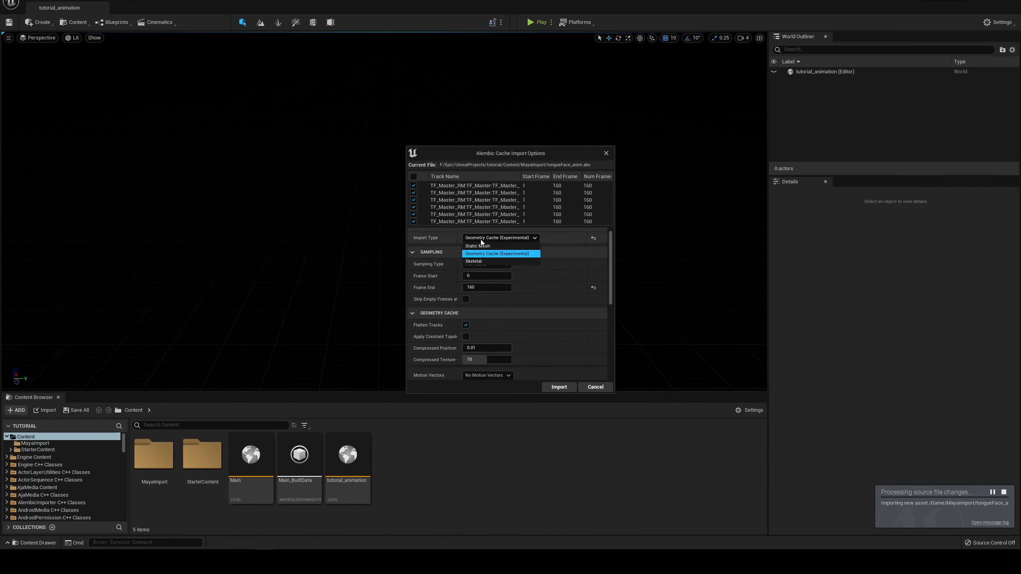
left_click(473, 261)
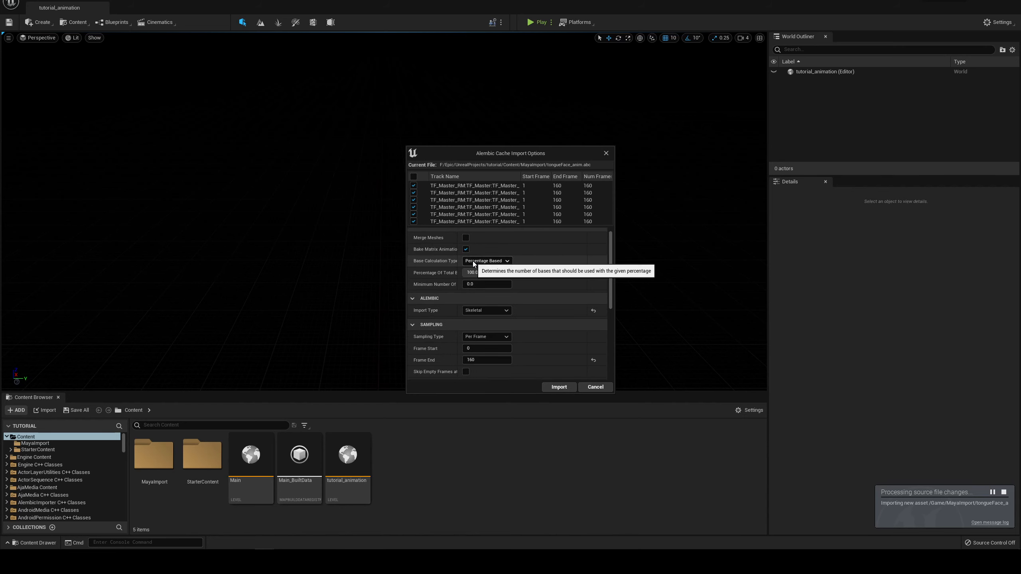
scroll(474, 274, "down", 10)
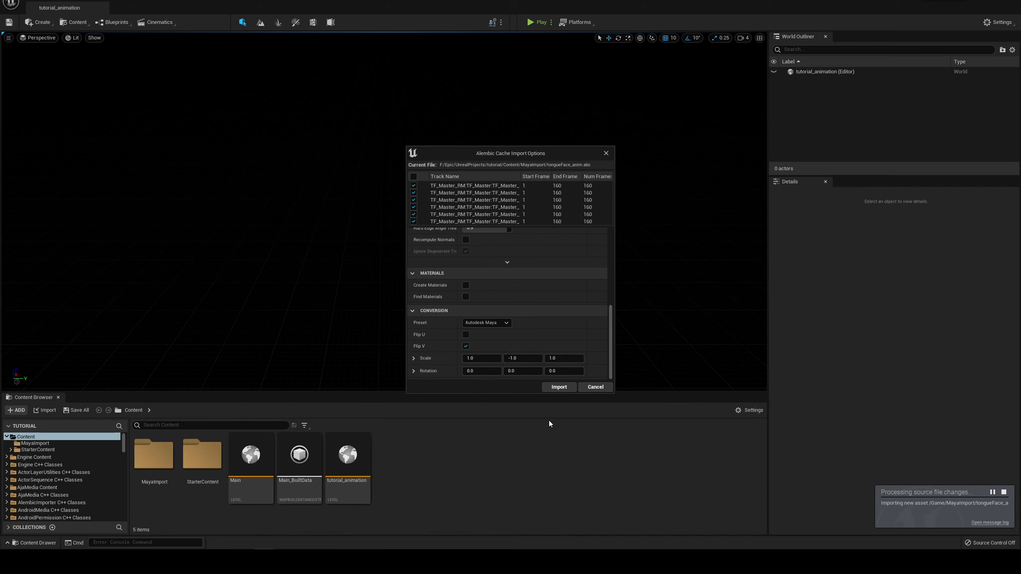
left_click(558, 386)
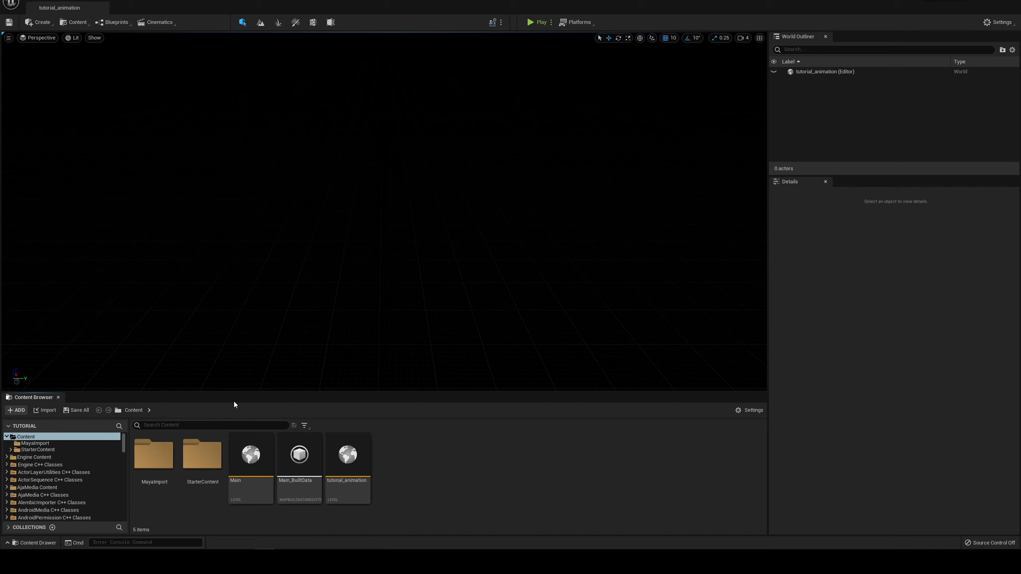
Step: Open the MayaImport content folder and inspect the imported assets, including the details of tongueFace_anim_Animation
left_click(70, 438)
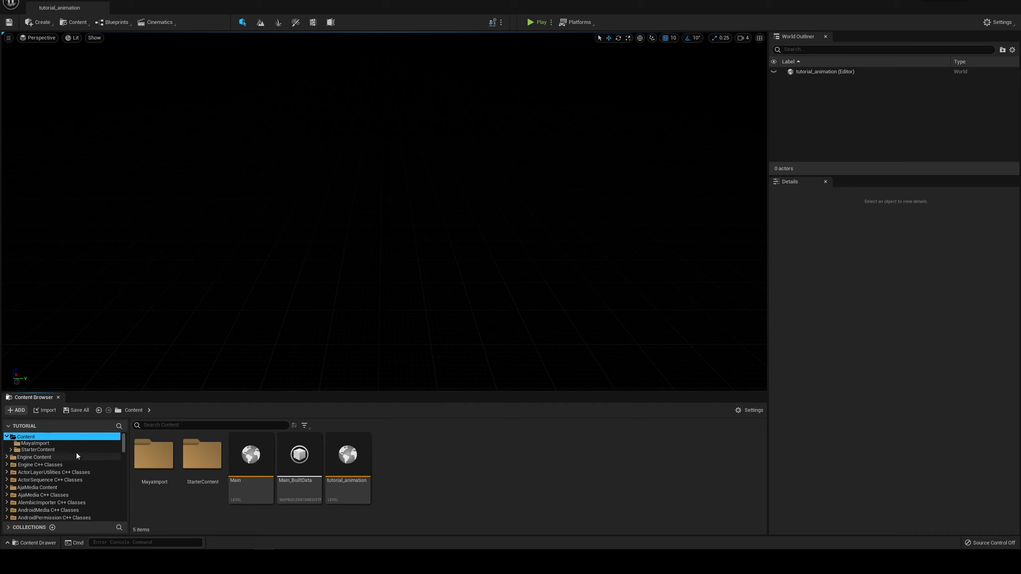
left_click(40, 444)
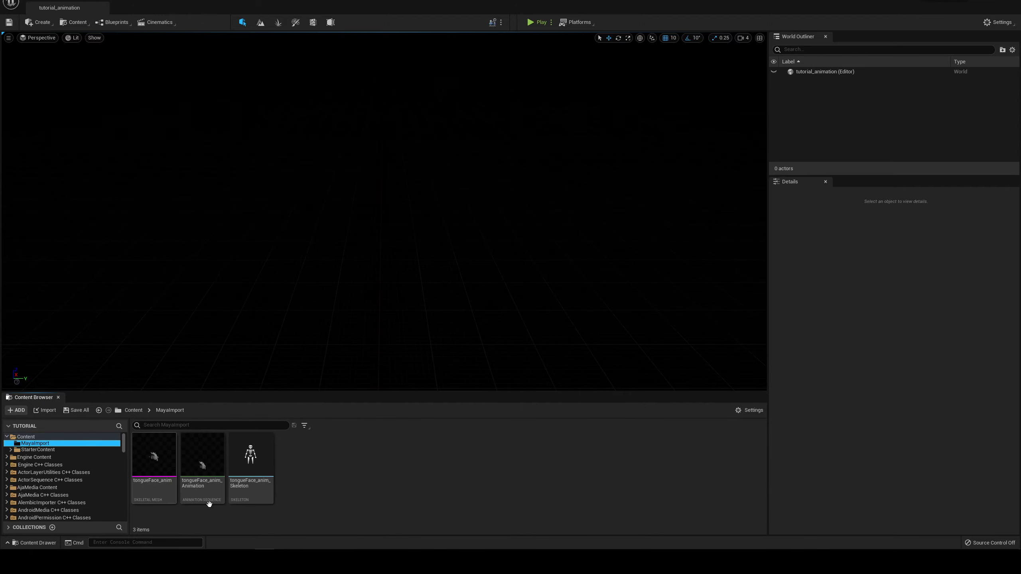
mouse_move(212, 473)
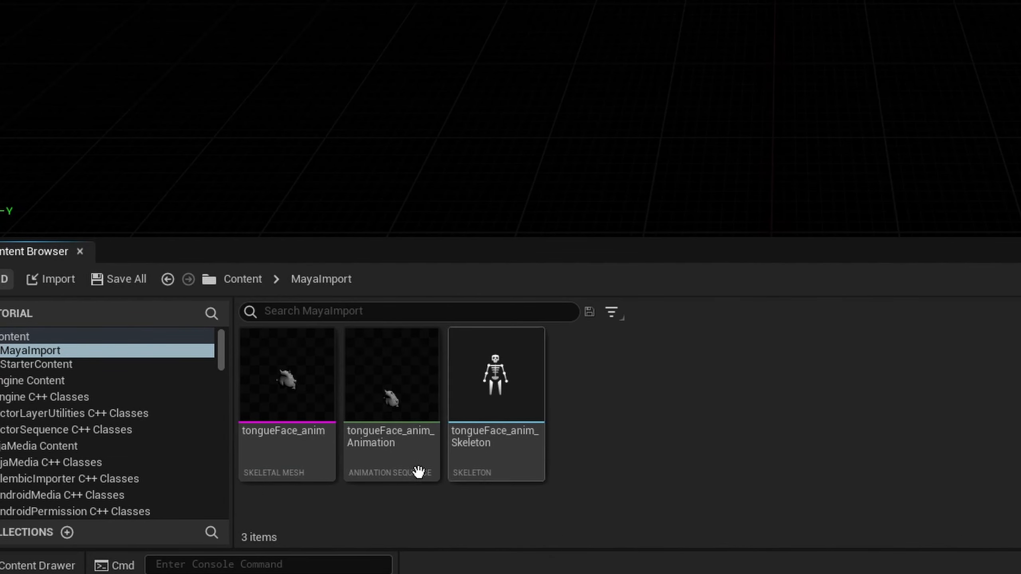
left_click(399, 368)
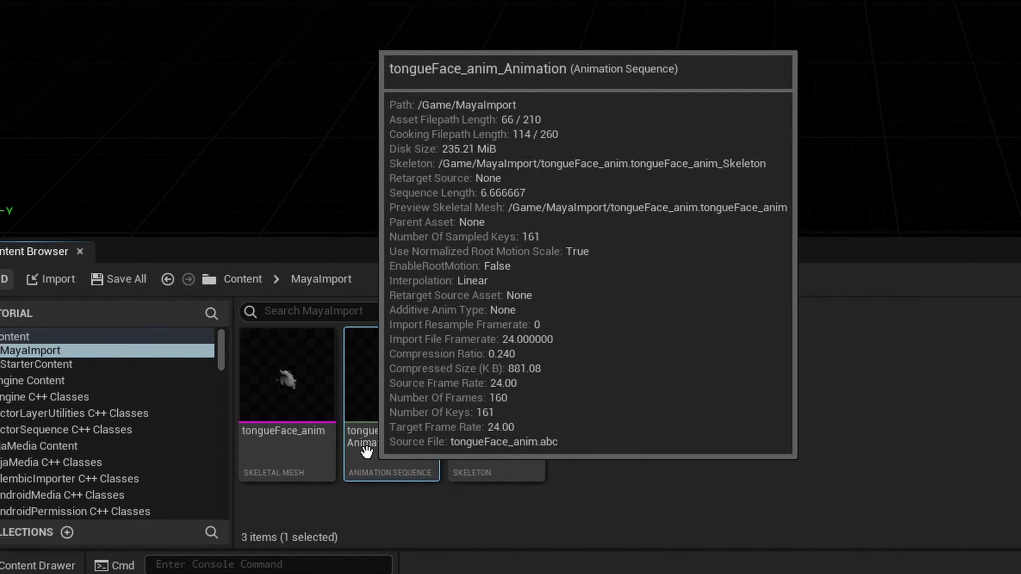
left_click(706, 424)
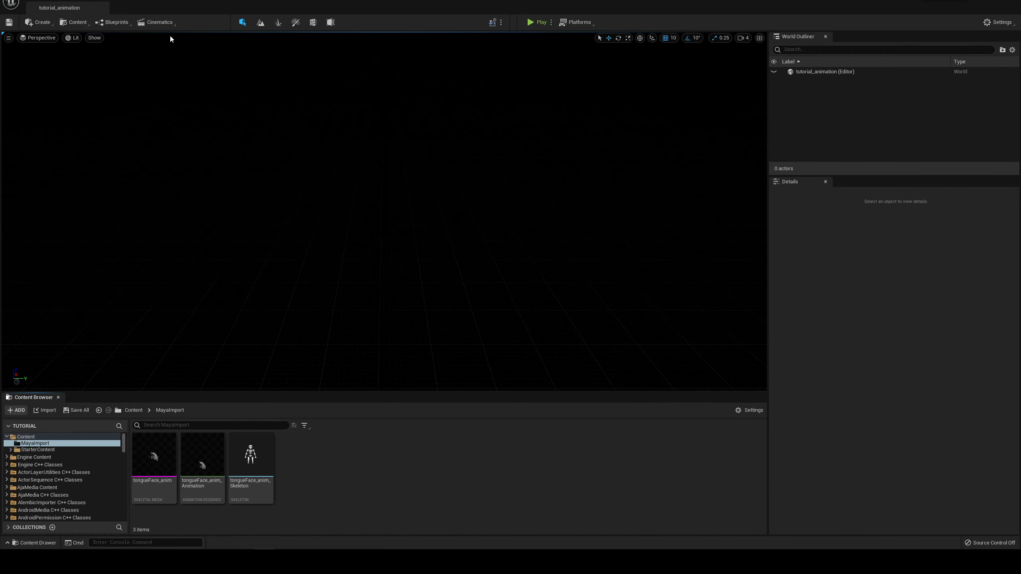
Step: Add a Plane shape to the level and scale it uniformly to 8.25
left_click(39, 22)
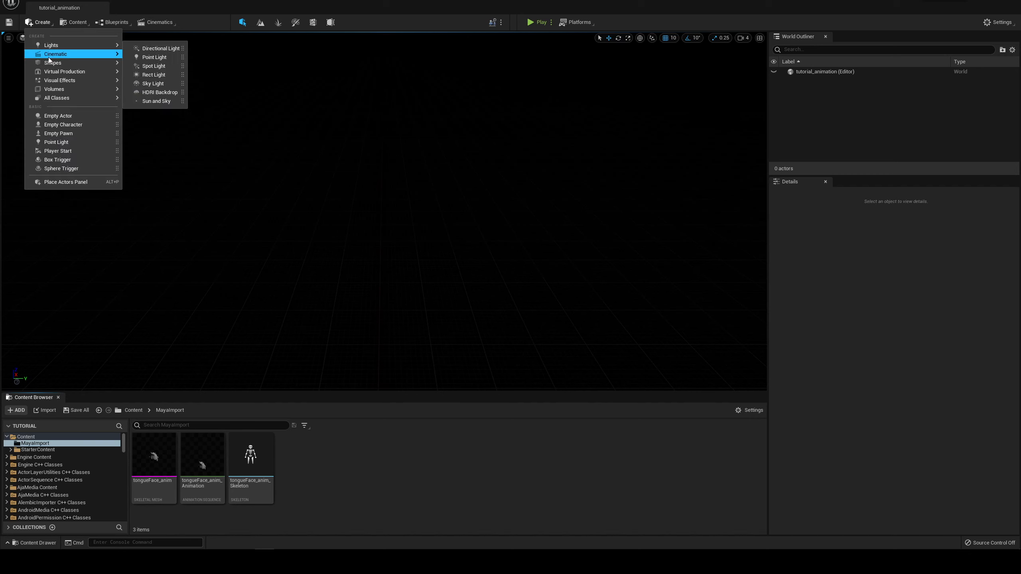
mouse_move(69, 65)
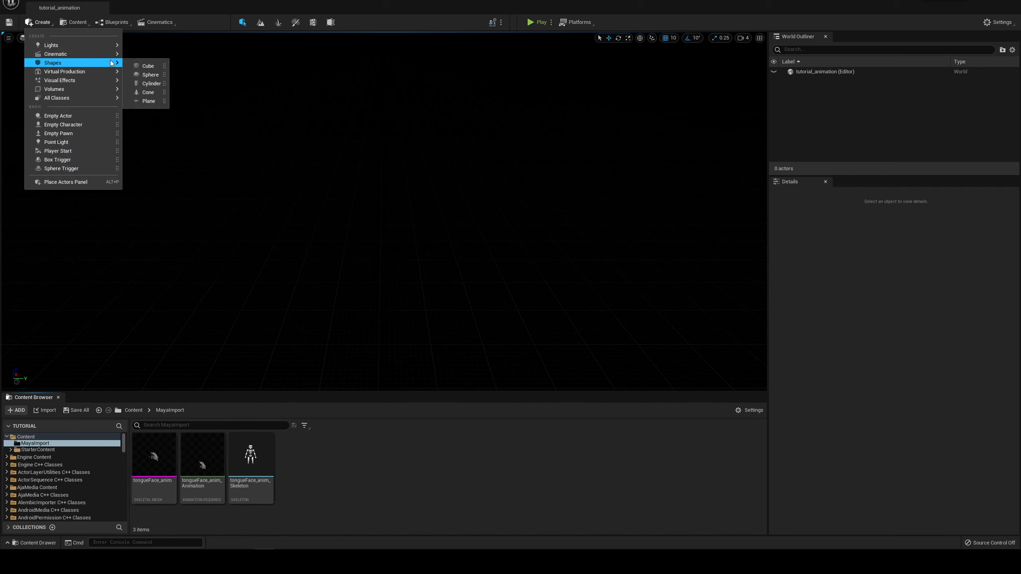
left_click(149, 101)
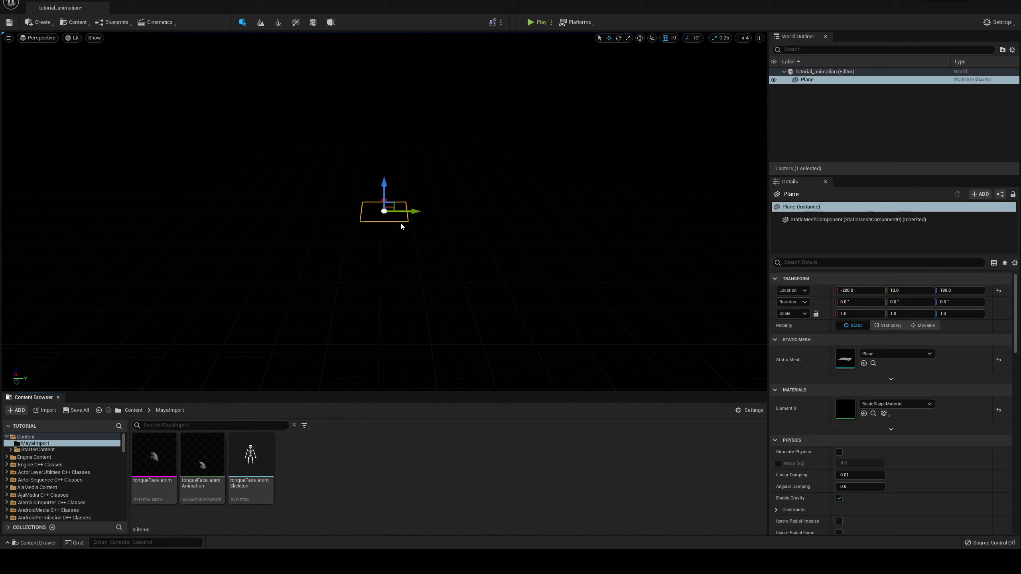
key("r")
left_click_drag(385, 210, 452, 189)
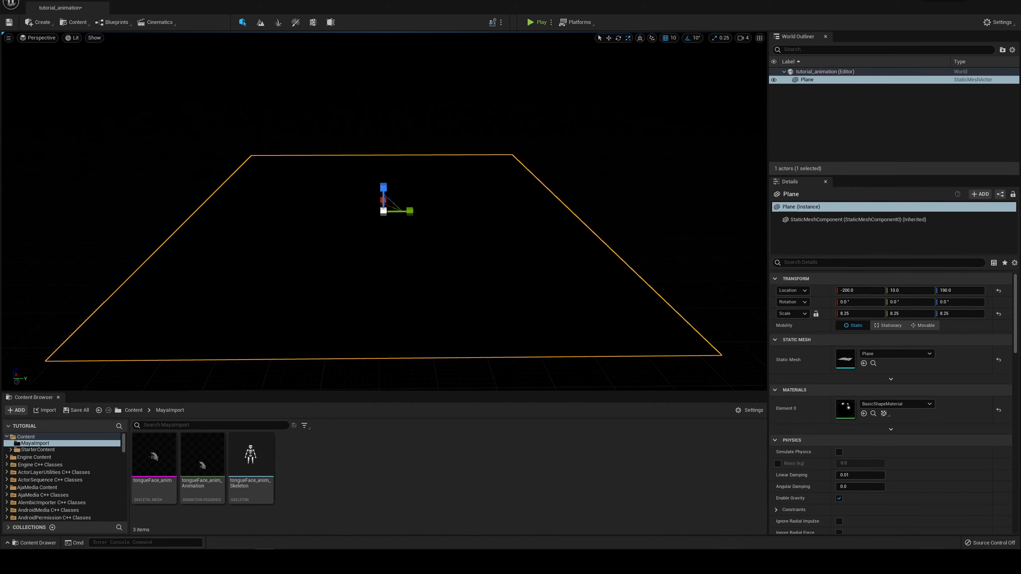
Step: Add a Rect Light above the plane at location -470, -70, 390
left_click_drag(215, 173, 296, 196, "alt")
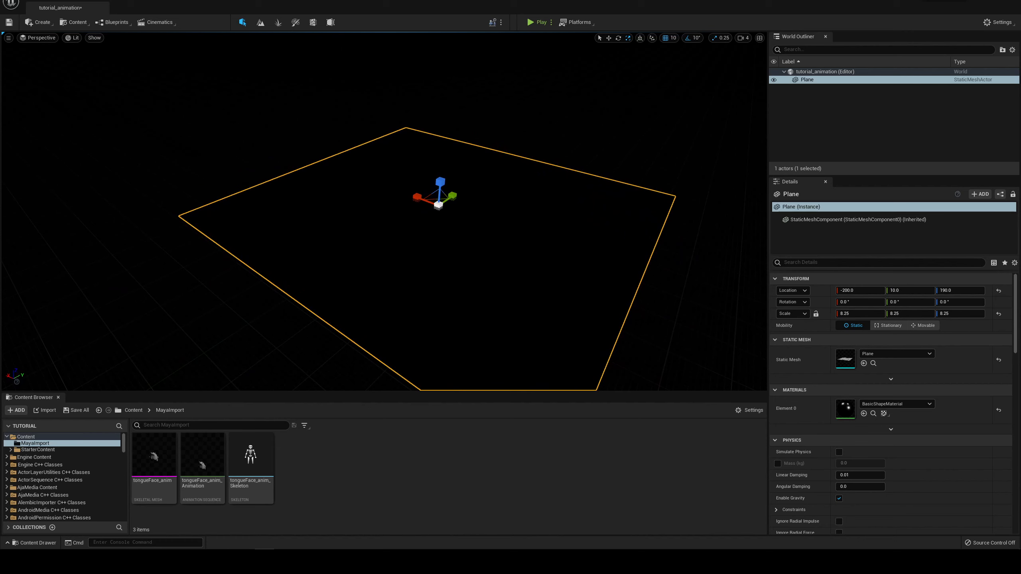
left_click_drag(560, 156, 455, 152, "alt")
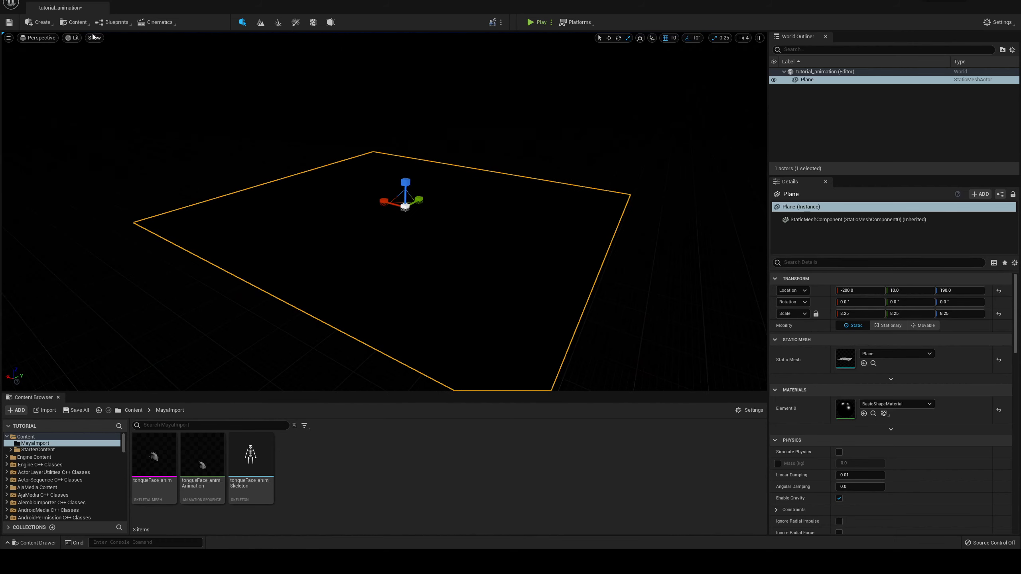
left_click(40, 22)
mouse_move(47, 46)
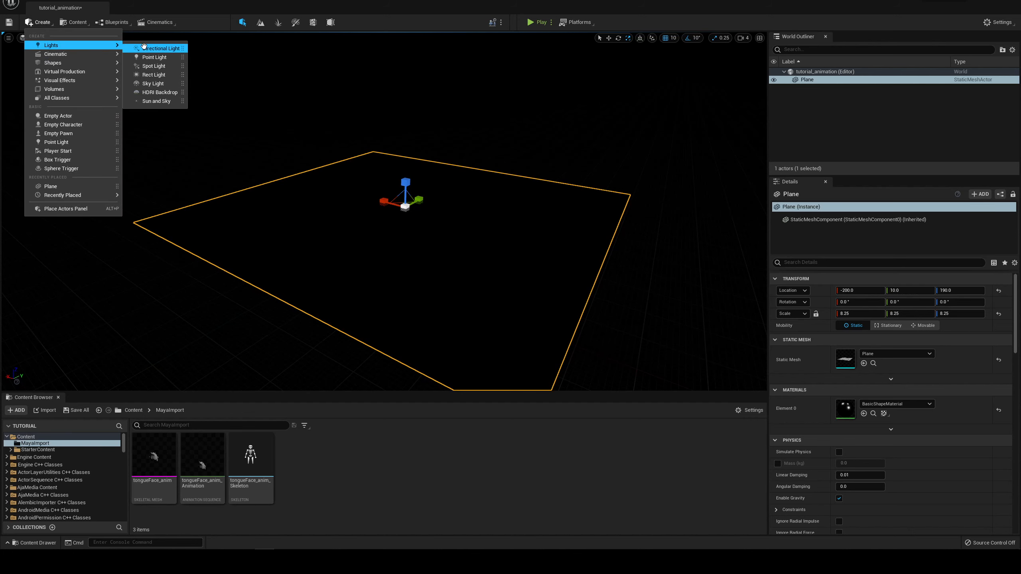
left_click(162, 75)
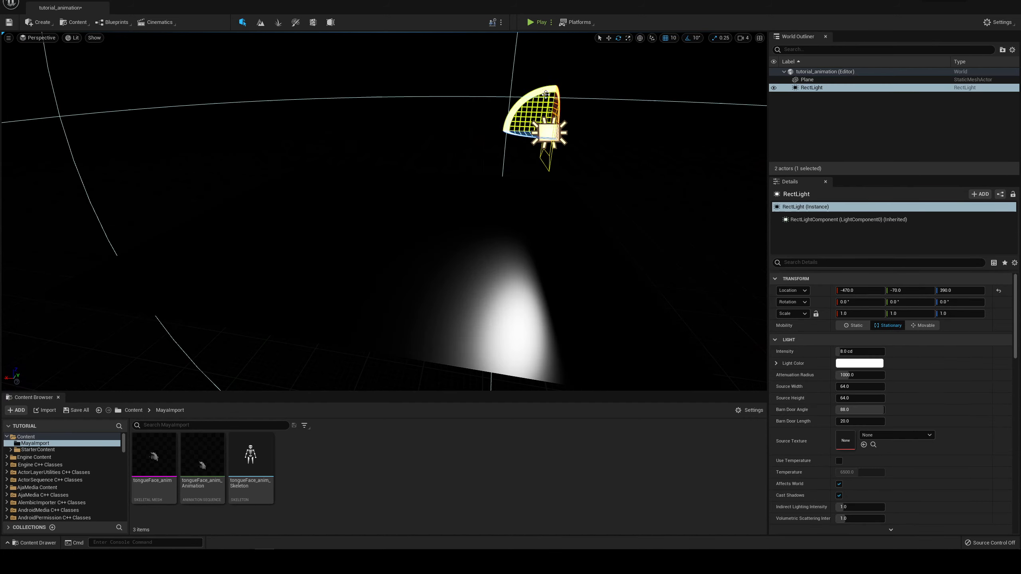
Step: Rotate the Rect Light about -20° around Y and switch the transform gizmo to local space
left_click_drag(503, 155, 388, 138)
left_click_drag(461, 107, 593, 143, "alt")
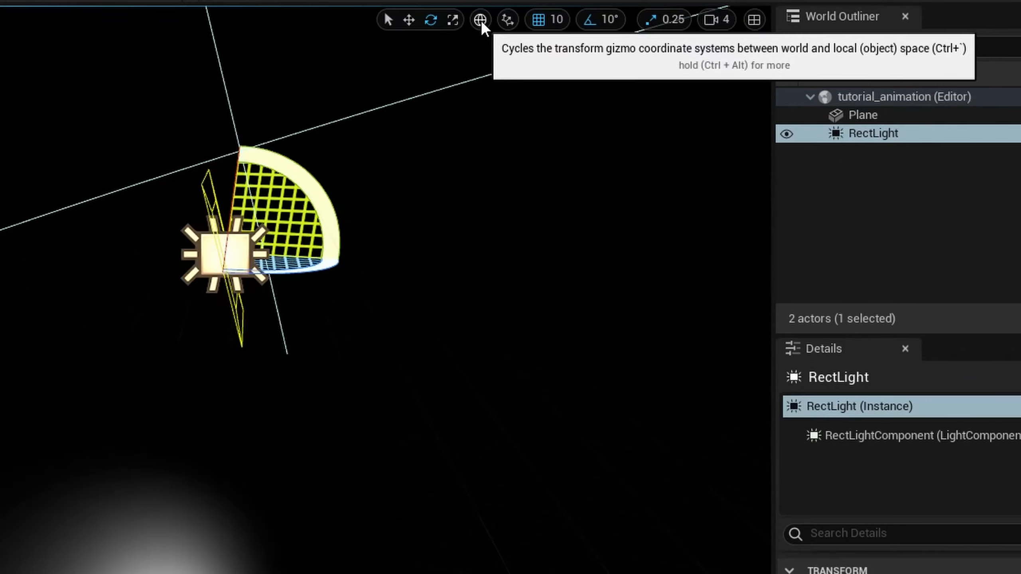
left_click(480, 21)
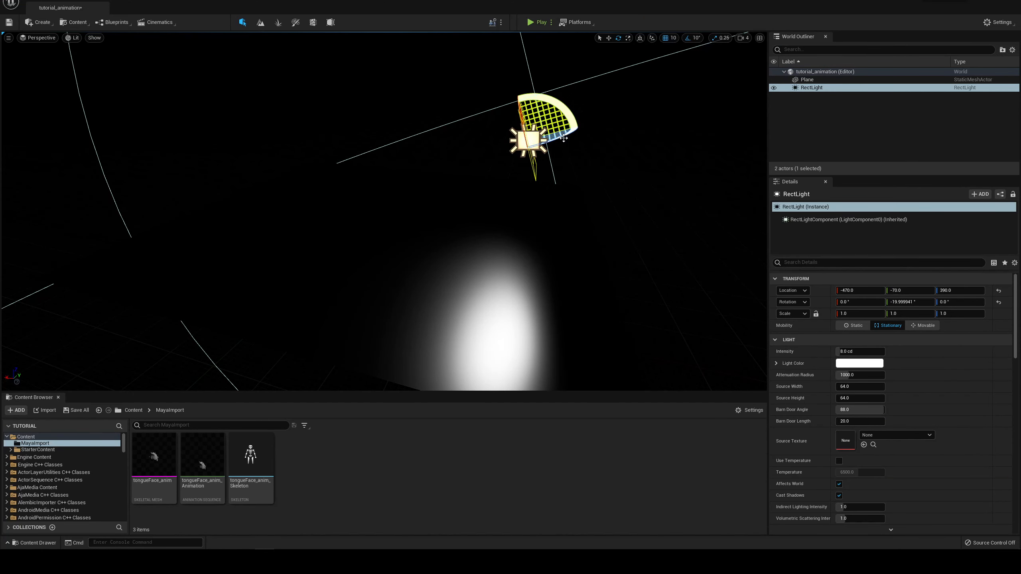
left_click_drag(303, 250, 281, 257)
key("ctrl+z")
Step: Create a folder named Materials inside the Content folder
left_click(50, 436)
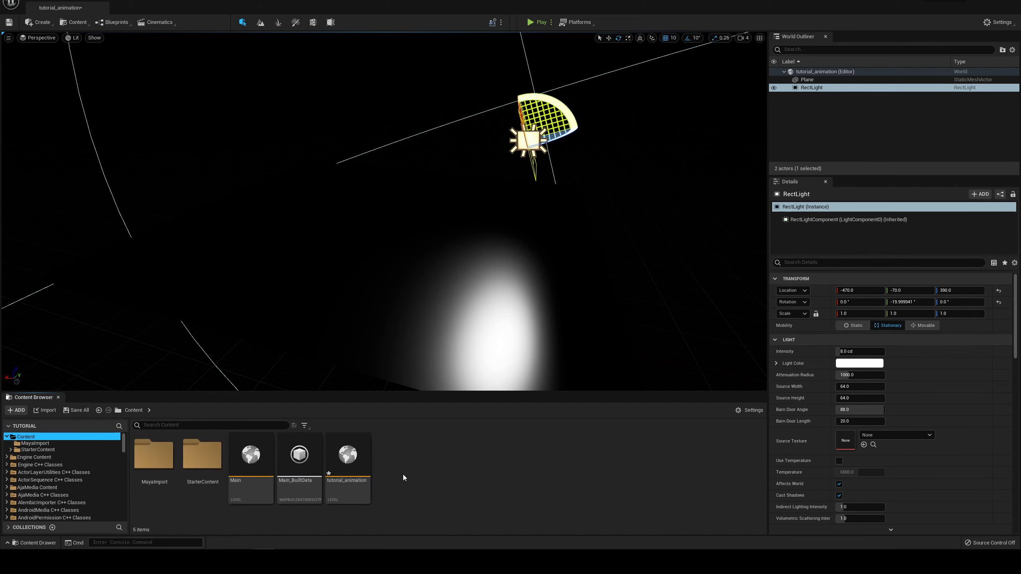
right_click(434, 466)
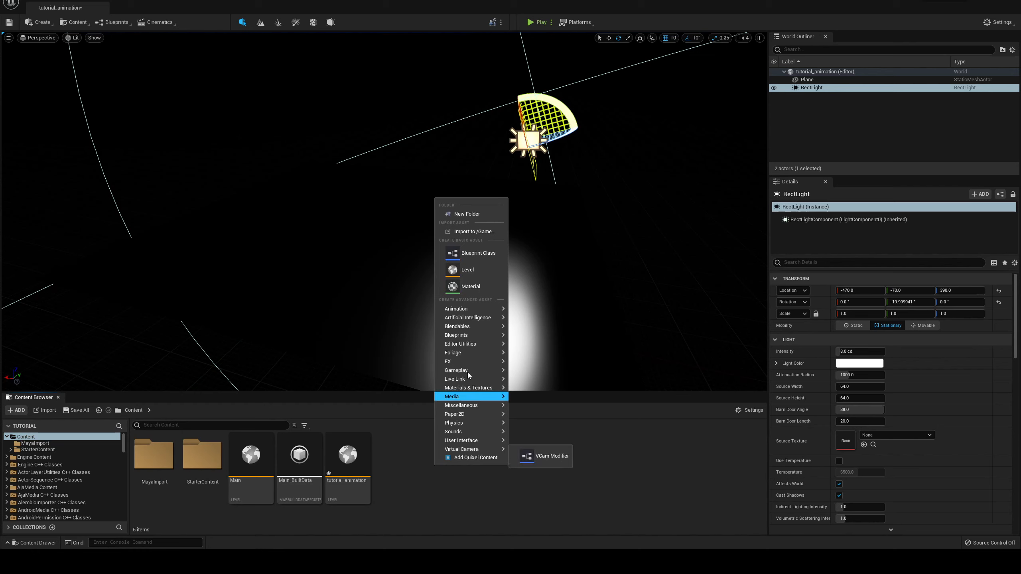
left_click(483, 213)
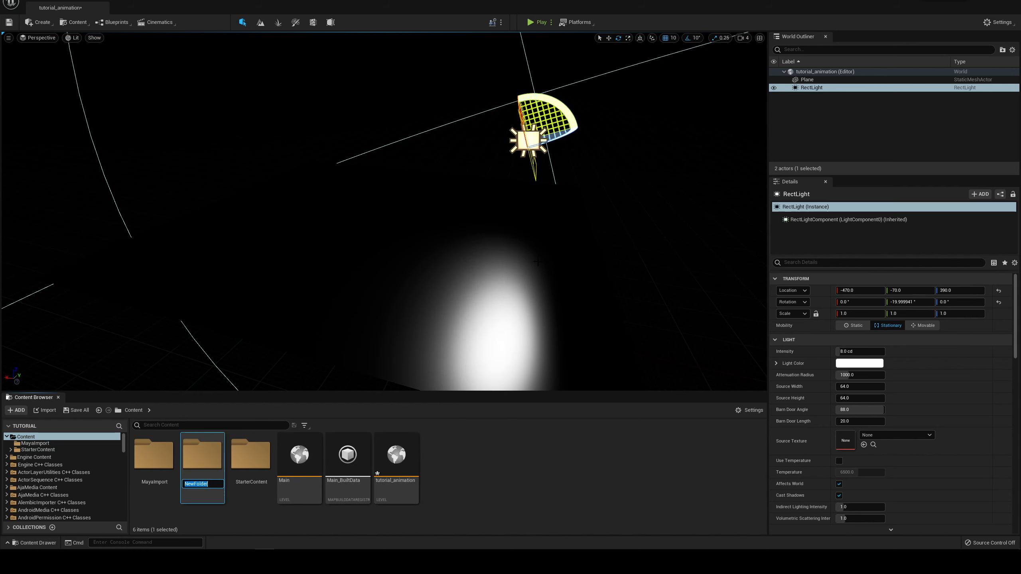
type("Material")
key("Return")
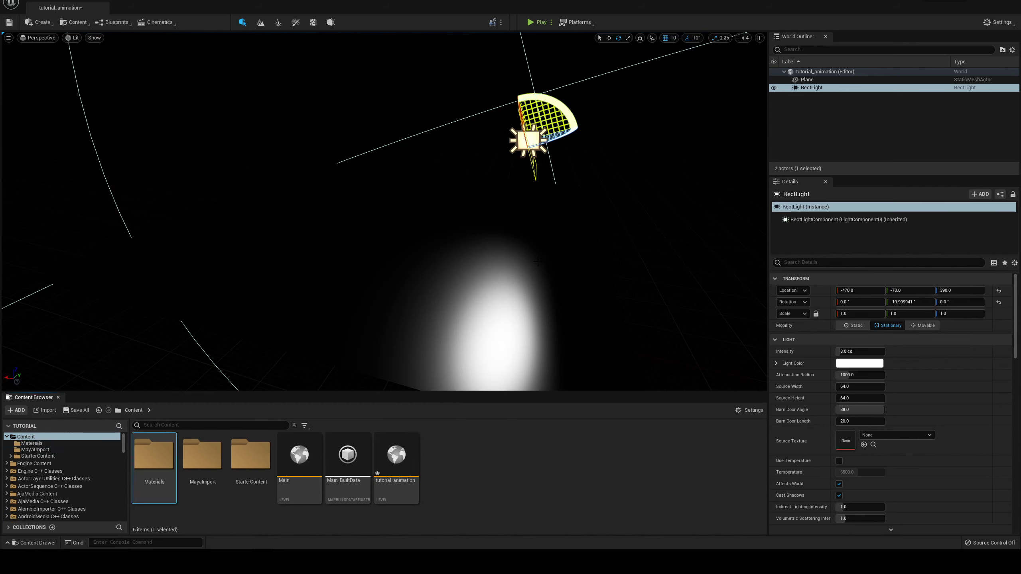
Step: Open the Materials folder and create a material named floor_mat in it
key("Return")
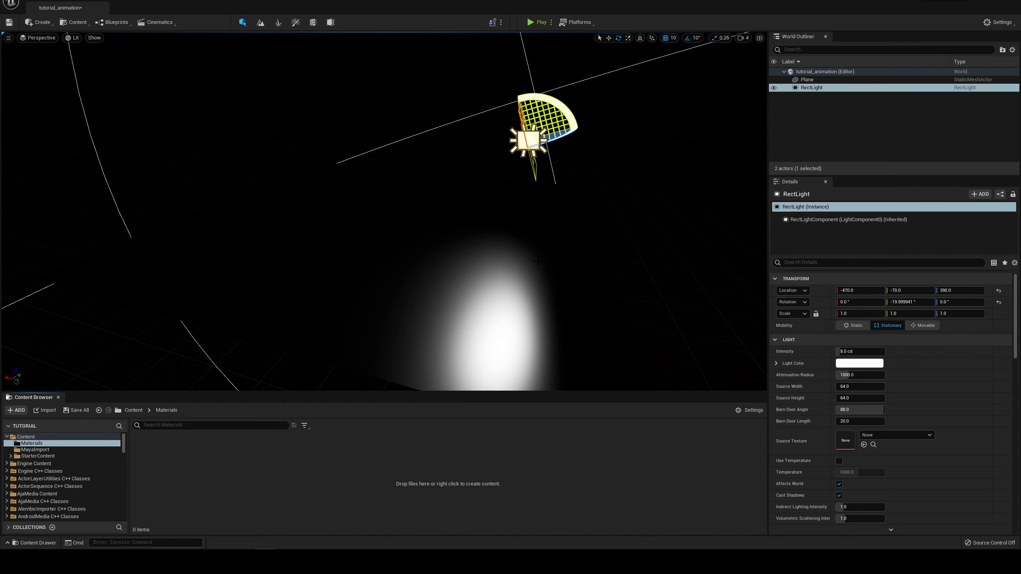
right_click(286, 471)
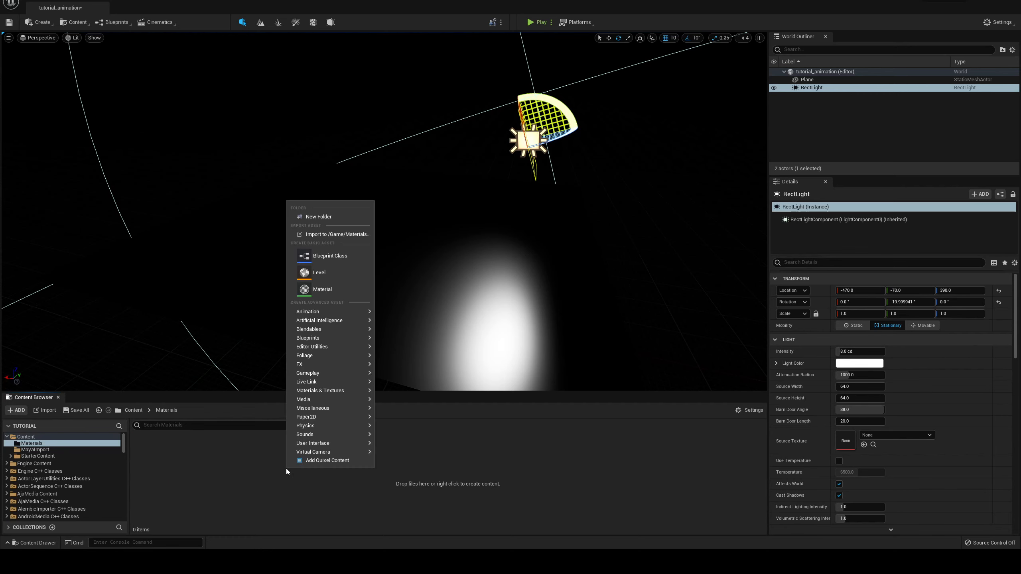
left_click(340, 291)
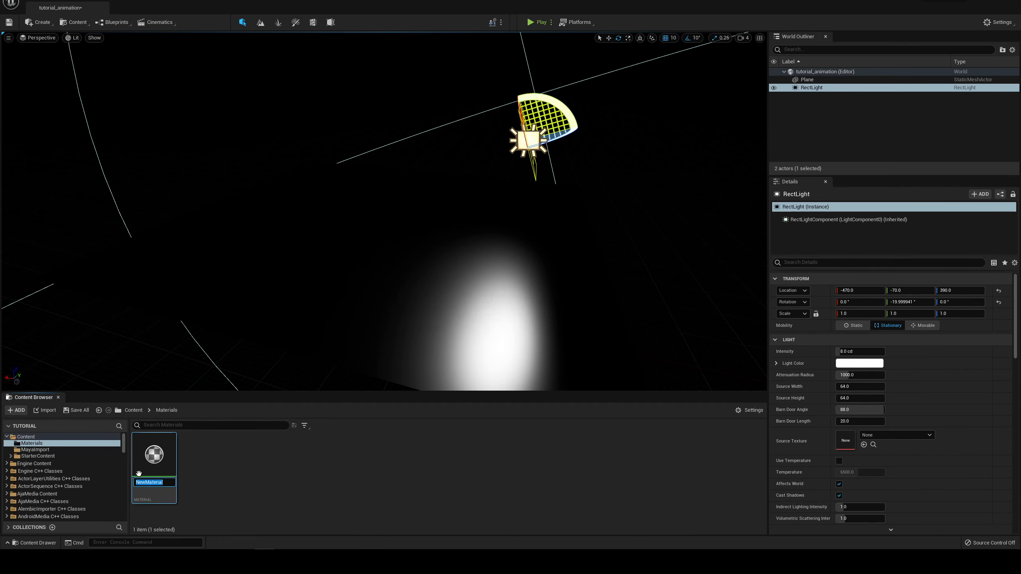
type("floor_mat")
key("Return")
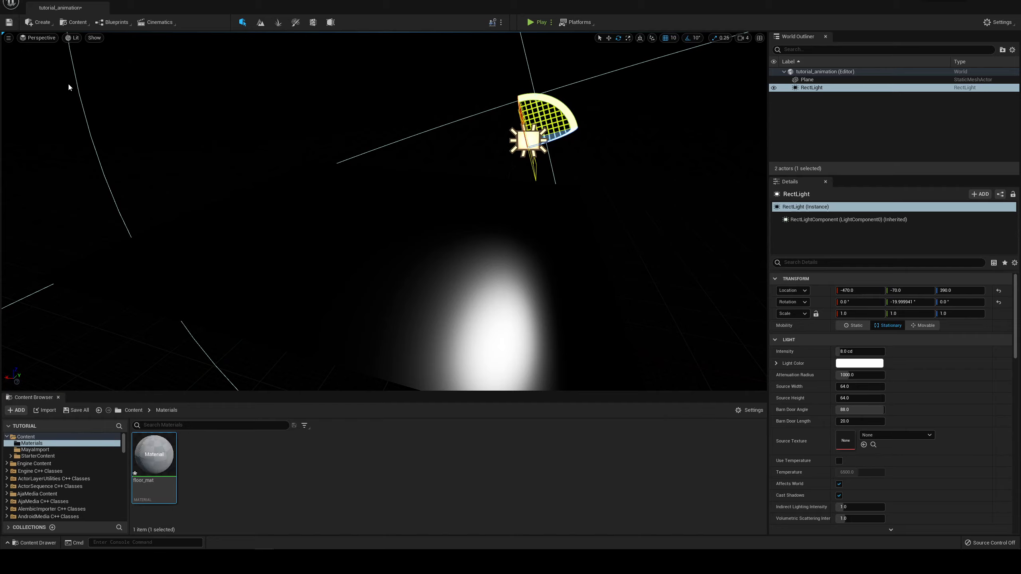
Step: Open floor_mat's material graph, add a VectorParameter node and connect its color output to Base Color
left_click_drag(69, 86, 562, 17)
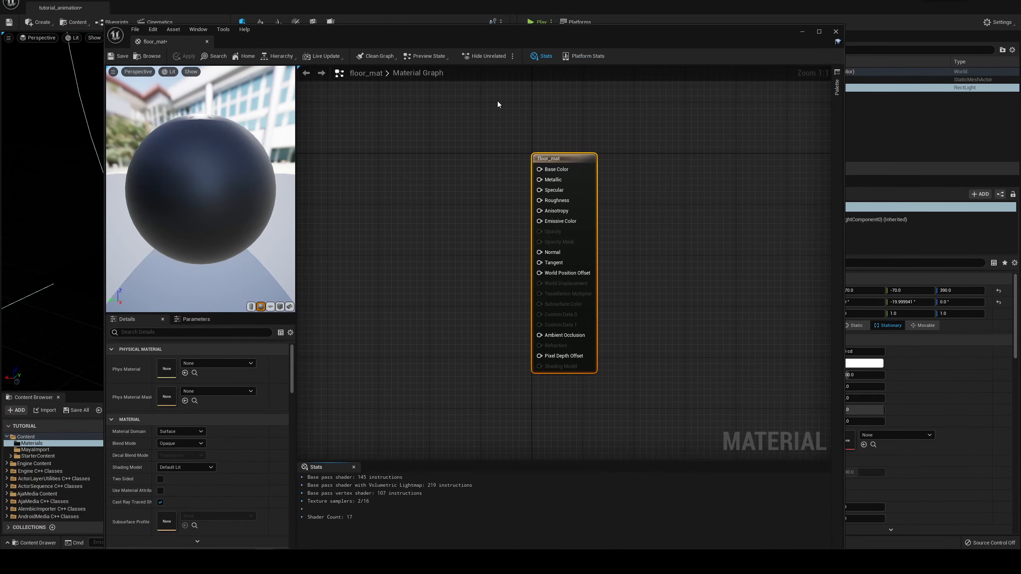
scroll(479, 192, "down", 1)
scroll(480, 188, "up", 1)
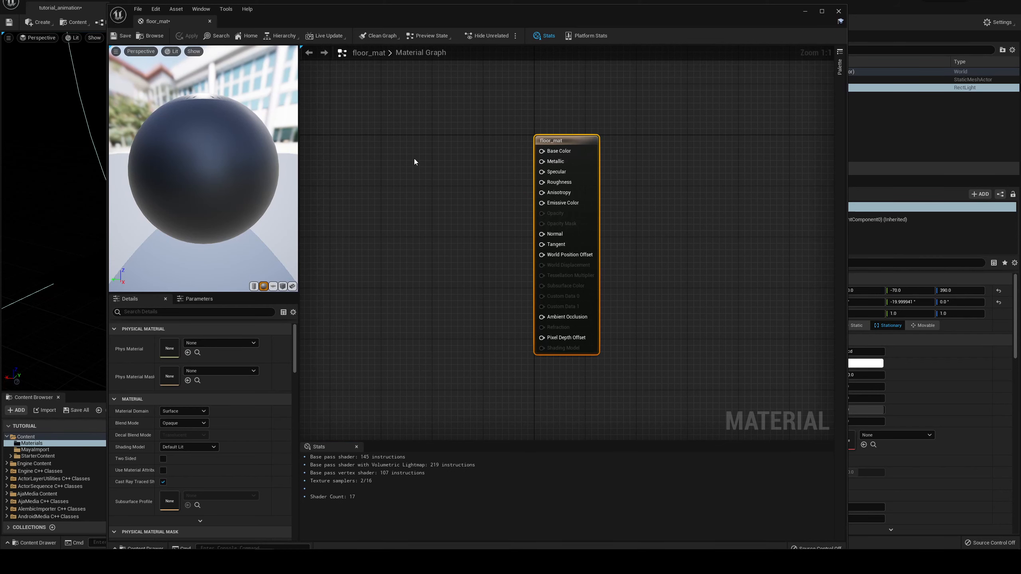
left_click(391, 149)
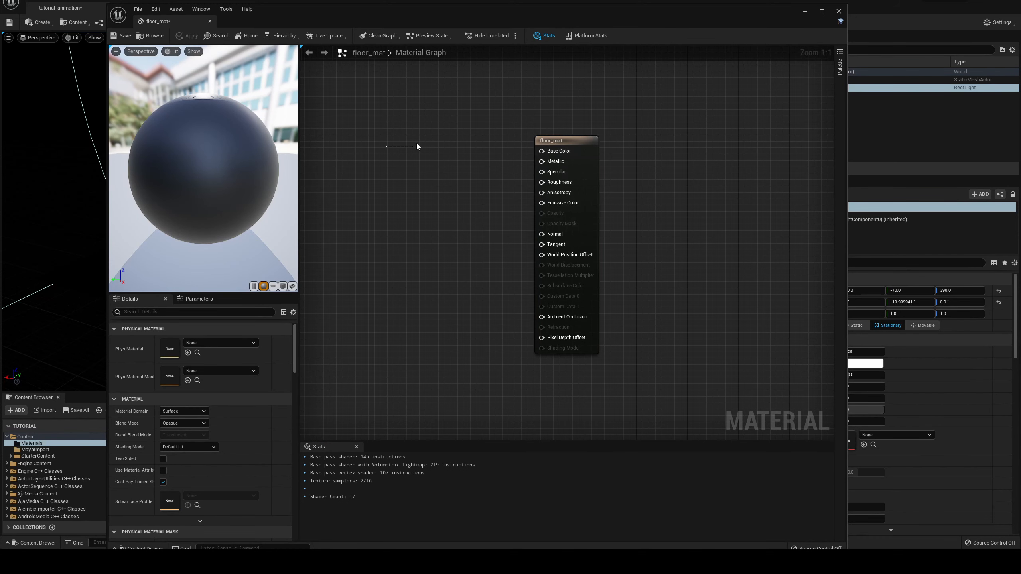
right_click_drag(411, 139, 491, 102)
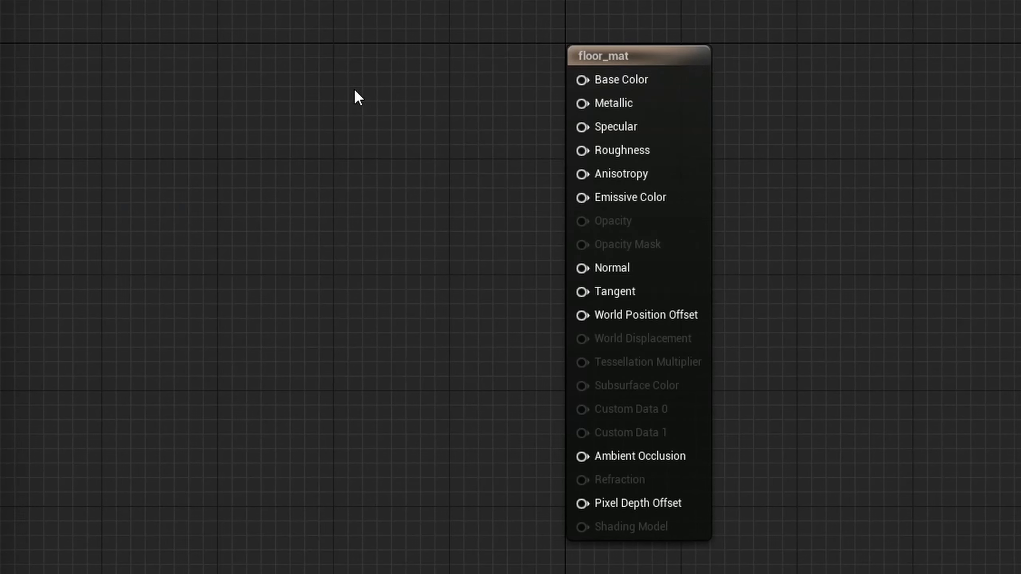
right_click(359, 163)
type("vector")
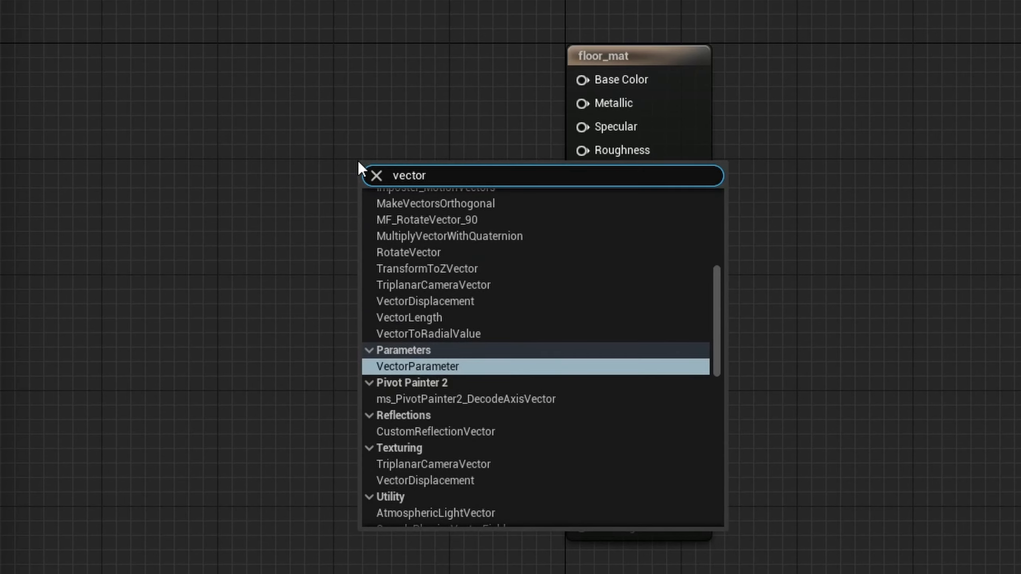
key("Return")
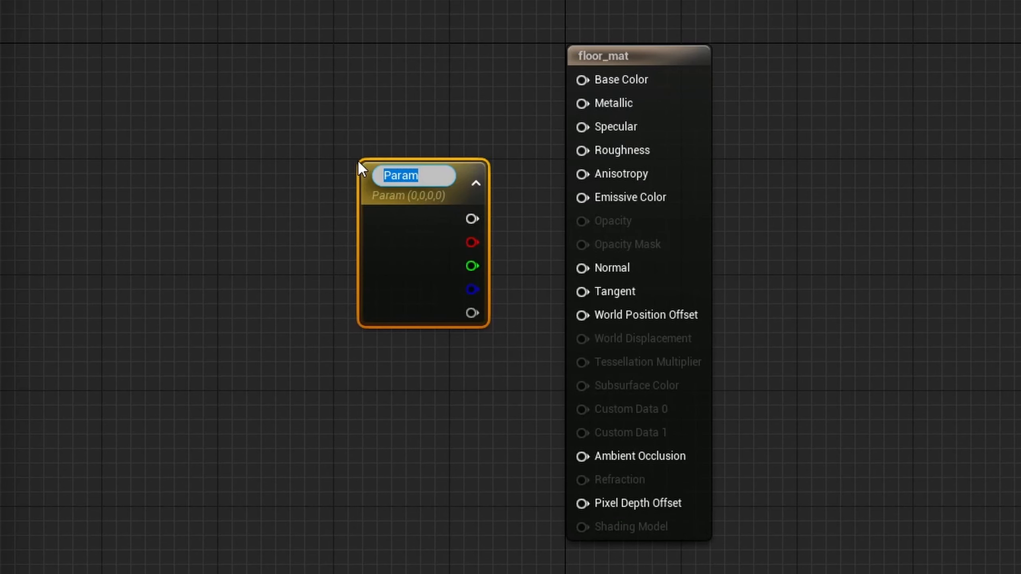
left_click_drag(456, 162, 387, 75)
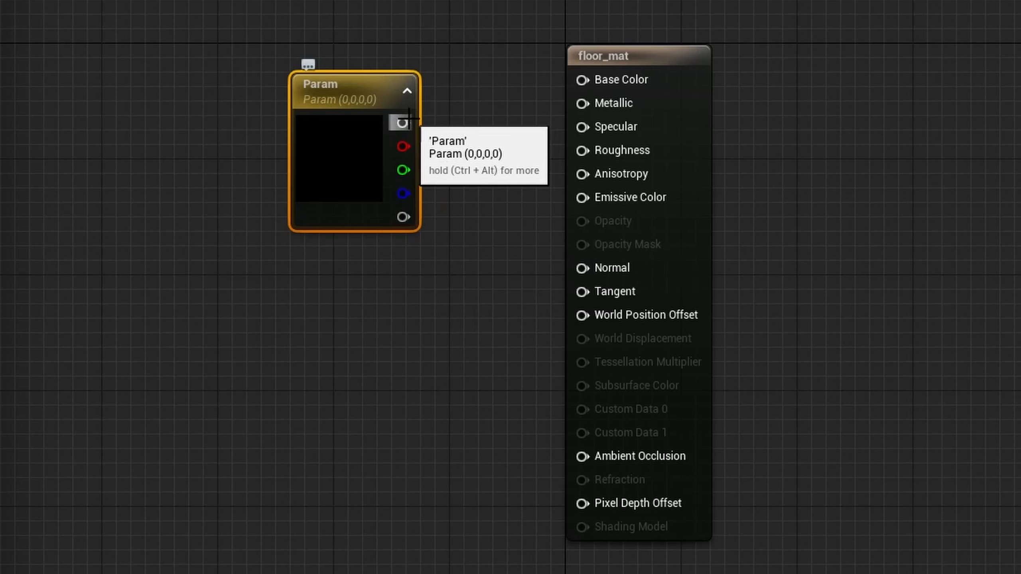
left_click_drag(402, 123, 585, 80)
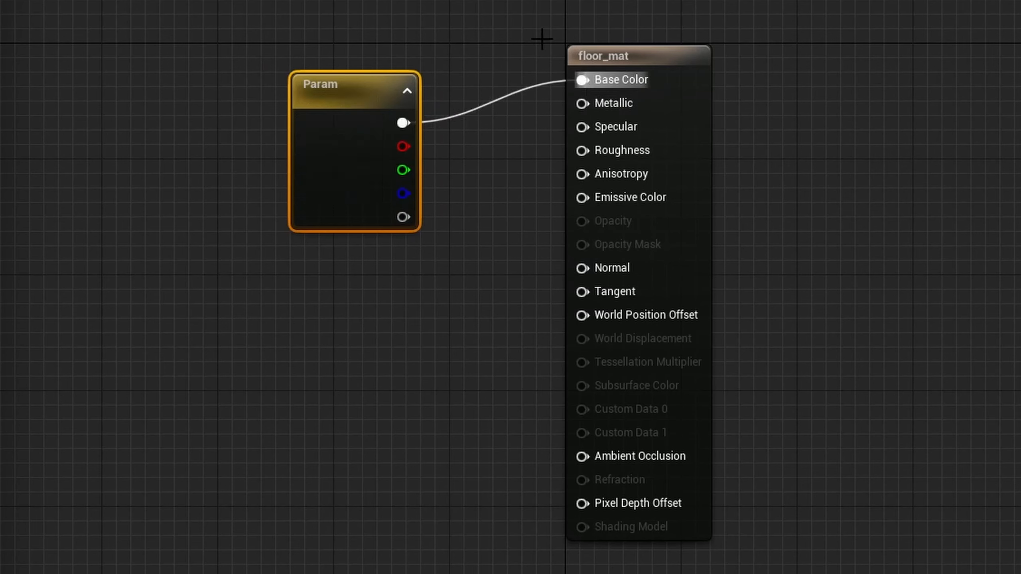
Step: Set the vector parameter's default color to a light grey with a value of 0.8
left_click(542, 86)
left_click(521, 92, "alt")
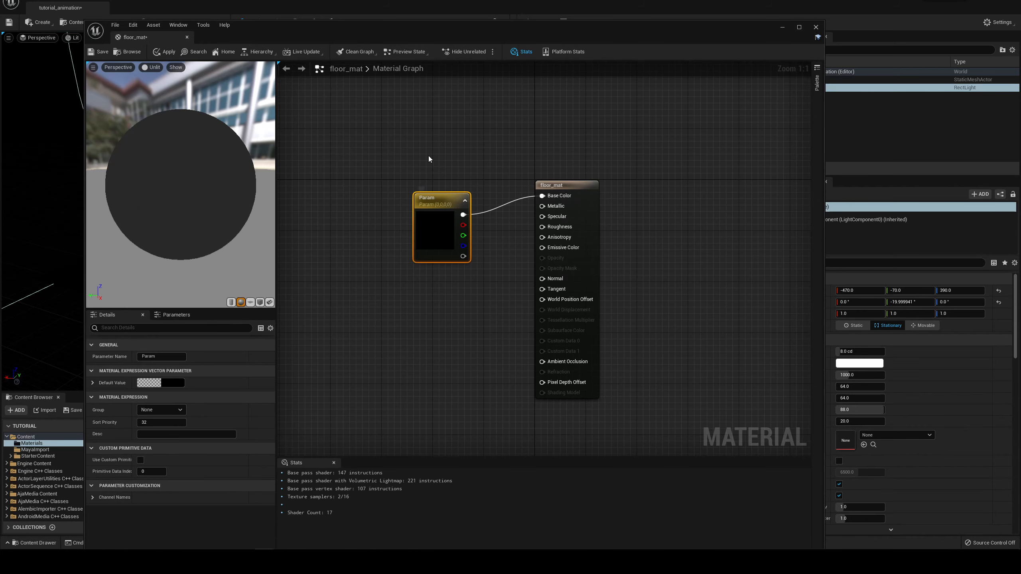
left_click(144, 386)
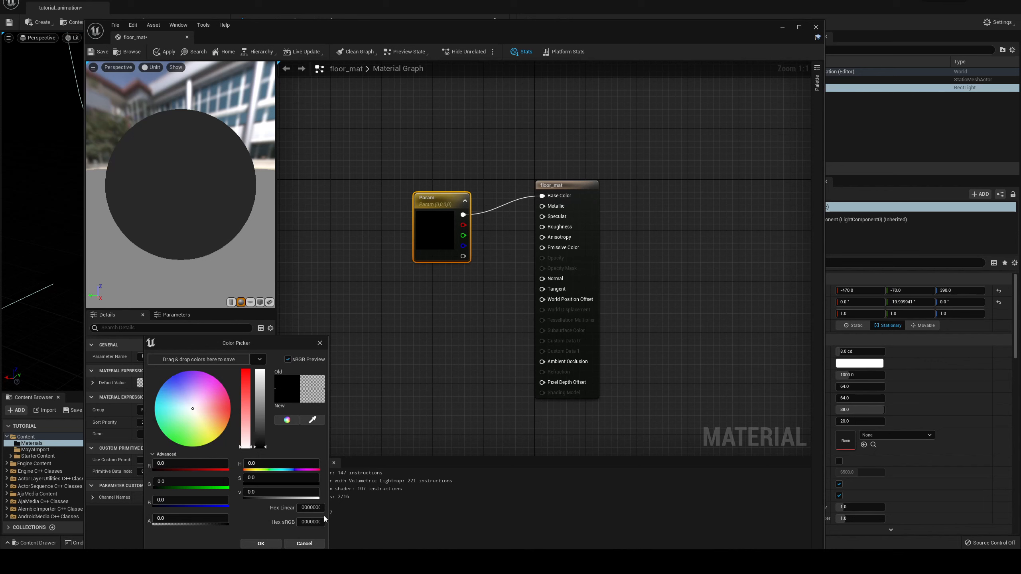
left_click_drag(260, 426, 265, 385)
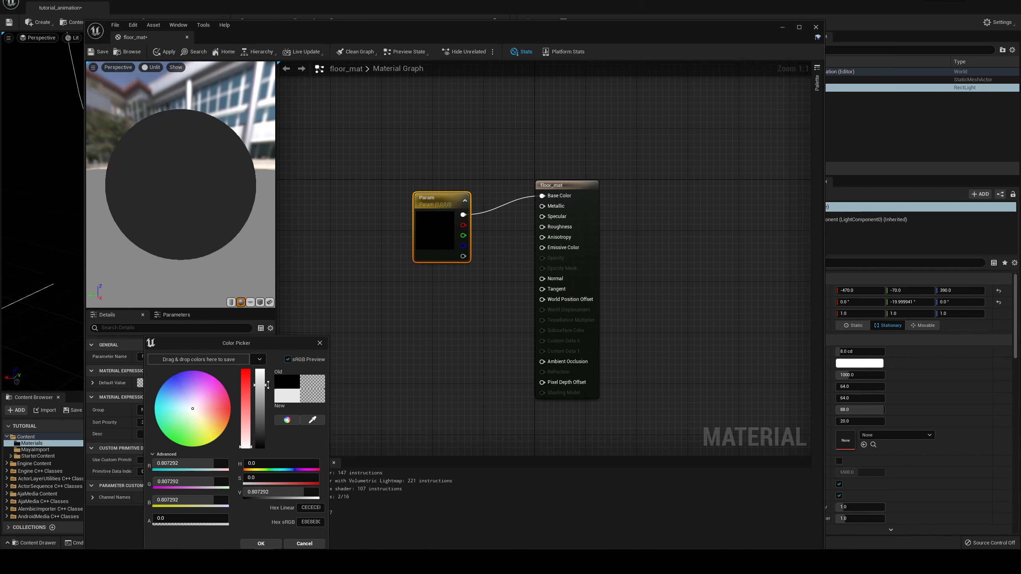
left_click(263, 491)
type(".8")
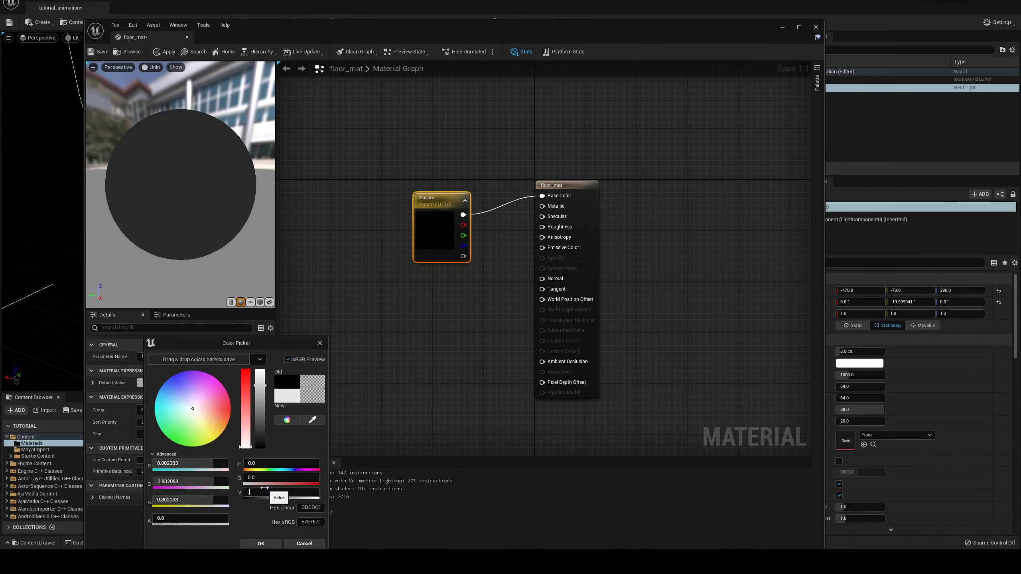
key("Return")
left_click(260, 544)
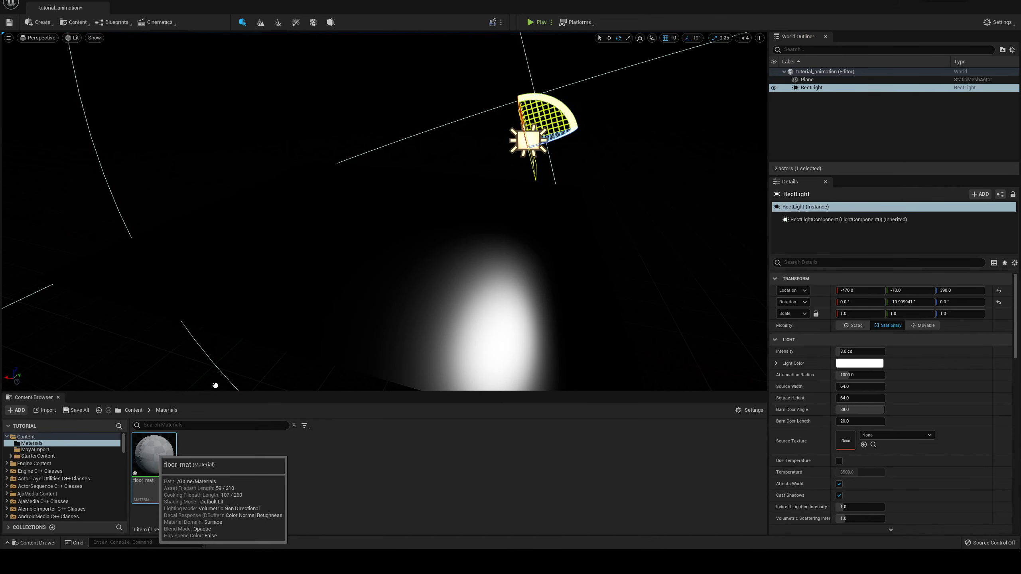
Step: Apply the floor_mat material to the floor plane and check it under the Rect Light
left_click_drag(358, 281, 447, 256)
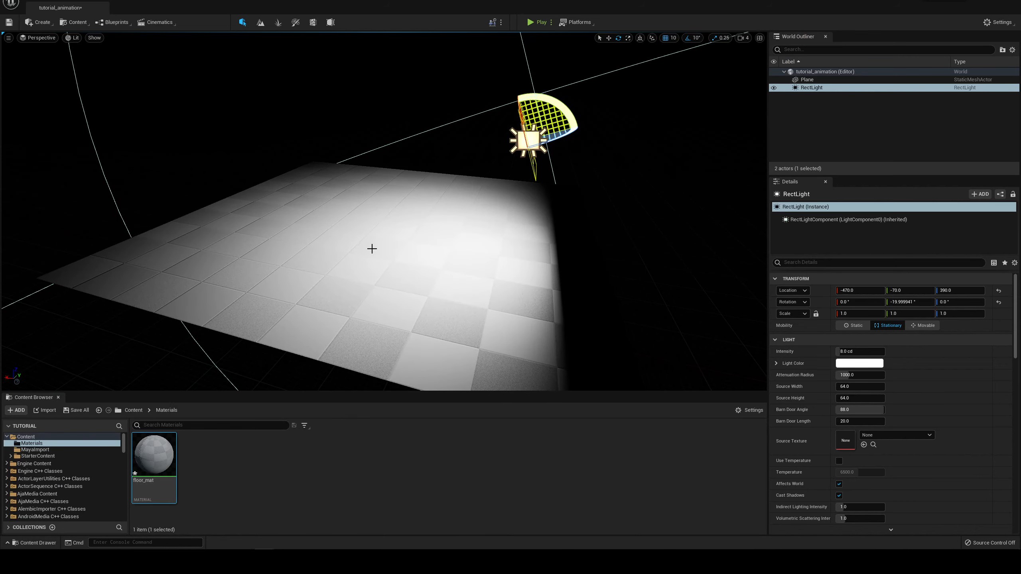
left_click_drag(317, 153, 297, 254, "alt")
middle_click_drag(297, 253, 295, 258, "alt")
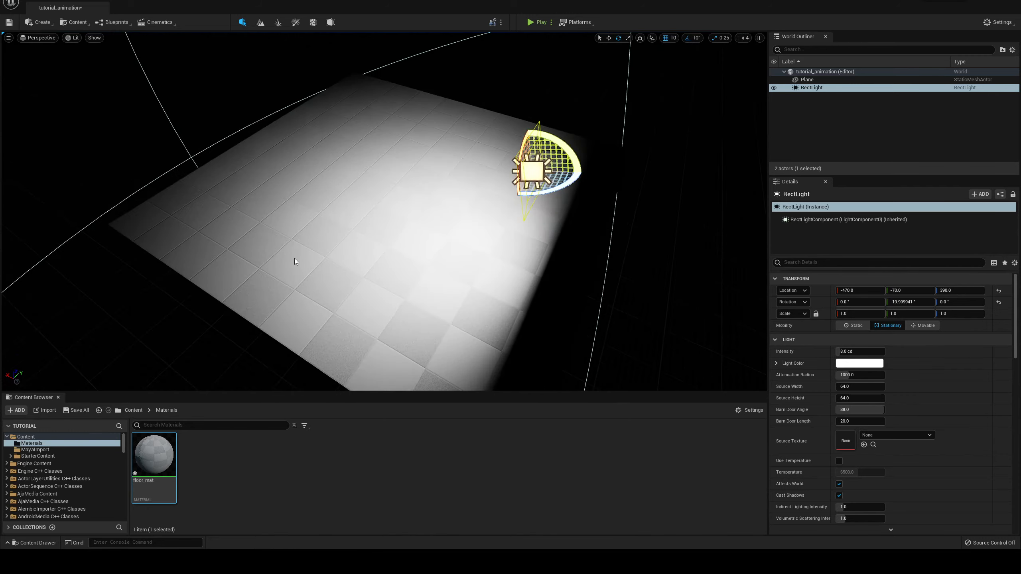
right_click_drag(294, 258, 271, 308, "alt")
left_click_drag(307, 207, 307, 245, "alt")
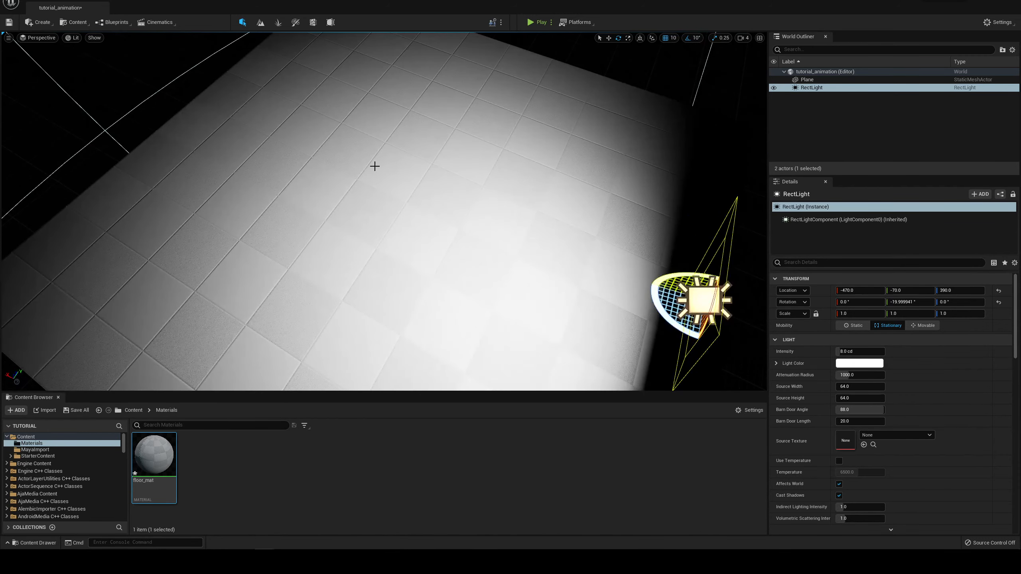
Step: Apply the changes to the floor_mat material and close its material editor
left_click_drag(1, 86, 683, 34)
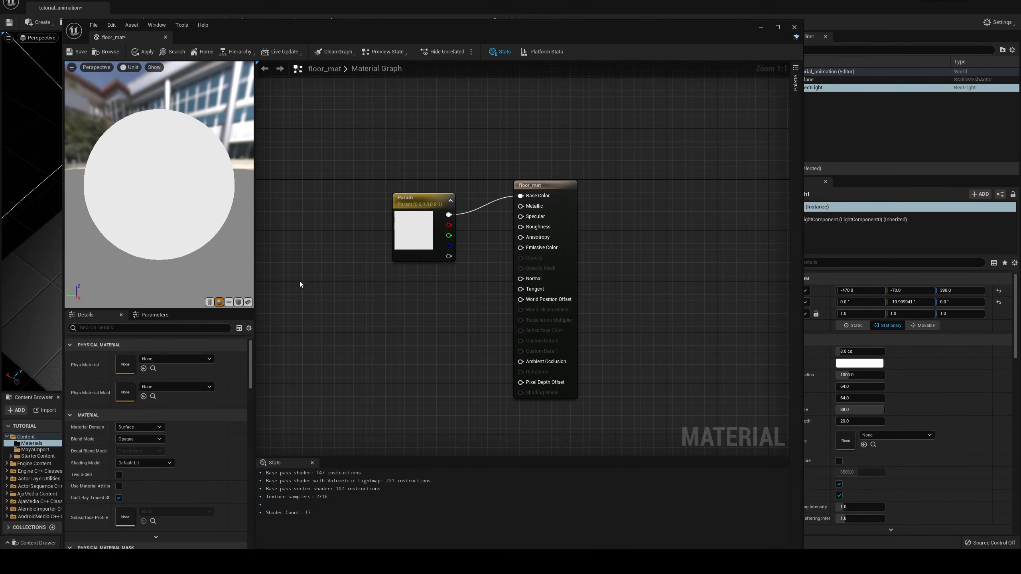
left_click(144, 53)
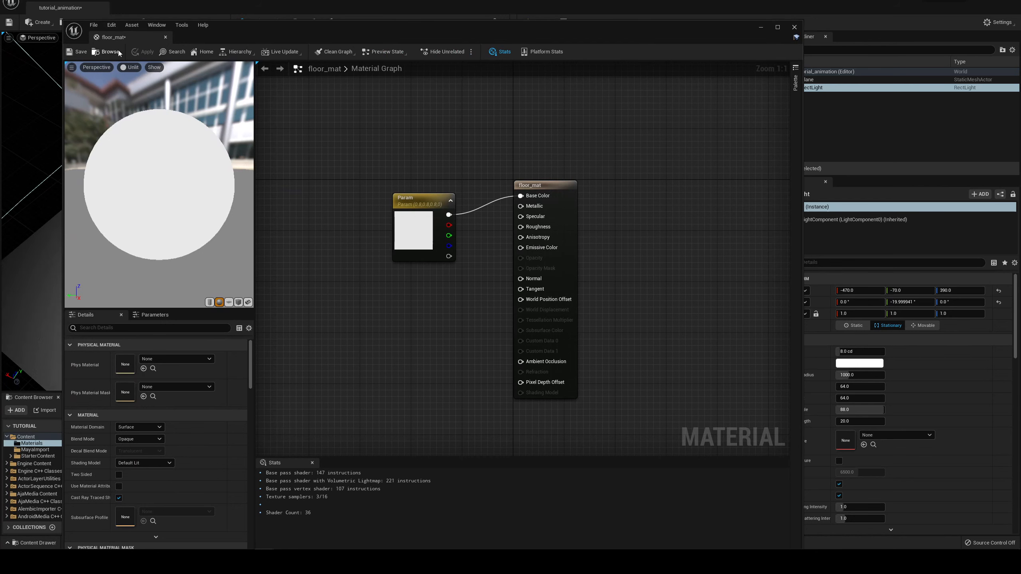
left_click(795, 27)
Step: Open the MayaImport folder and place the tongueFace_anim_Animation asset in the level, above the middle of the floor plane
scroll(442, 237, "down", 5)
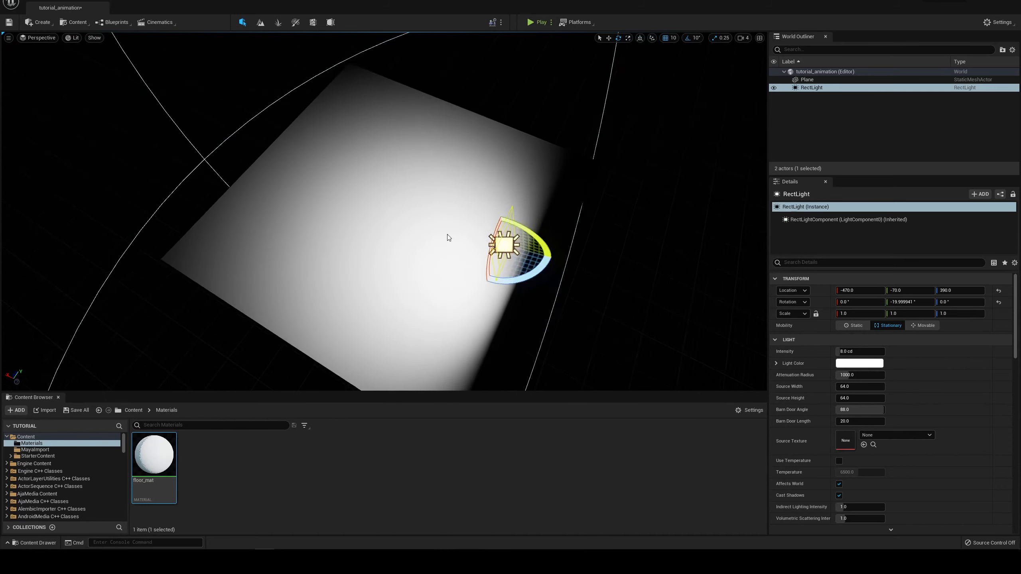
left_click_drag(448, 236, 444, 217, "alt")
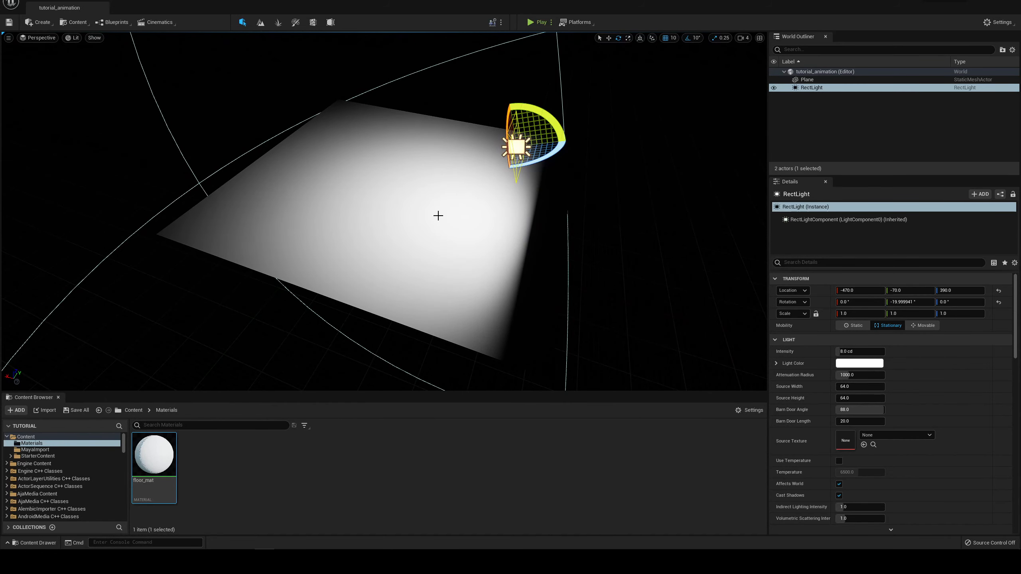
left_click_drag(333, 164, 345, 135, "alt")
right_click_drag(345, 169, 372, 170, "alt")
mouse_move(345, 168)
left_mouse_down("alt")
mouse_move(372, 155)
mouse_move(355, 170)
left_mouse_up("alt")
mouse_move(457, 181)
left_mouse_down("alt")
mouse_move(496, 167)
mouse_move(455, 162)
left_mouse_up("alt")
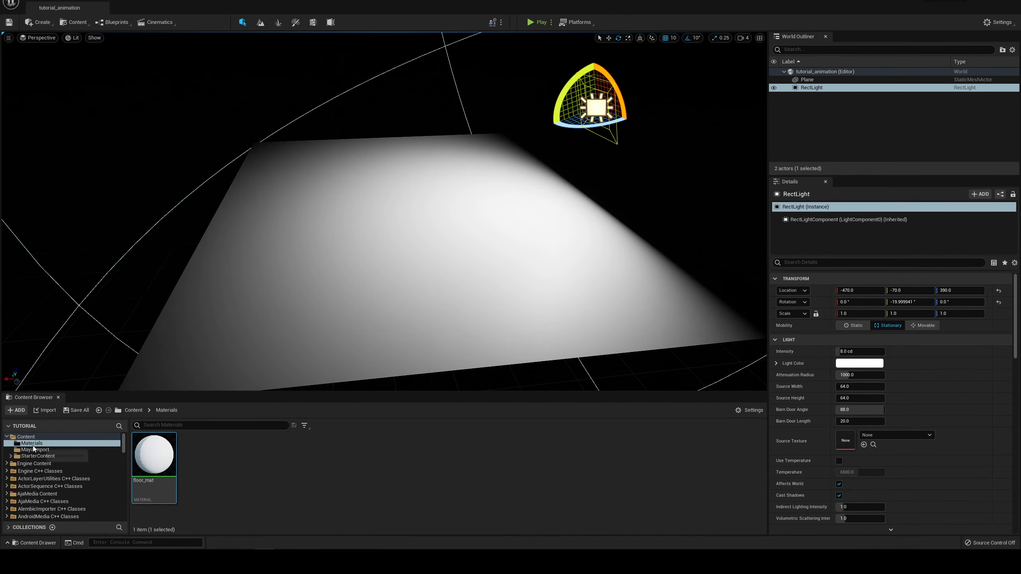
left_click(35, 449)
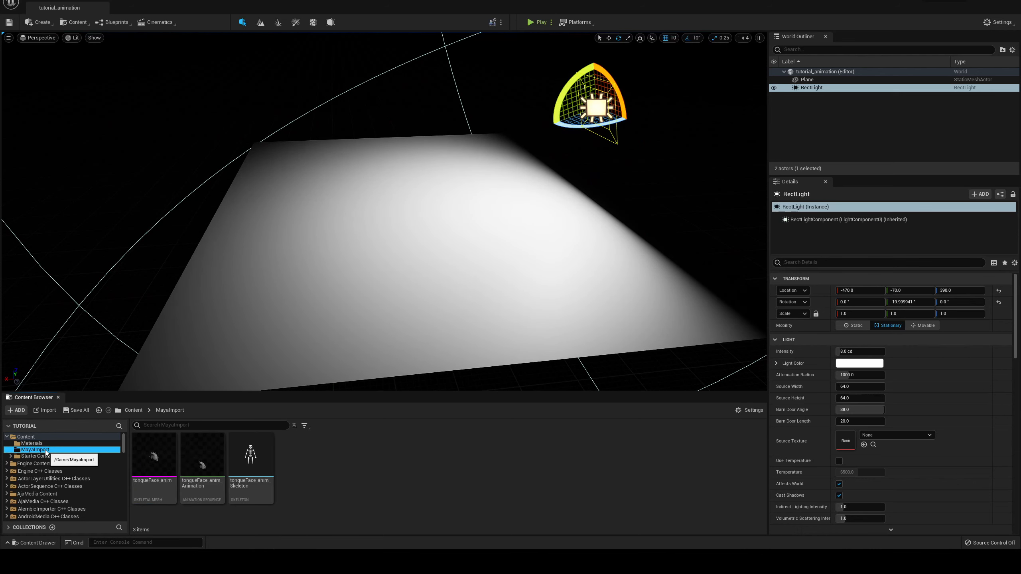
left_click(202, 462)
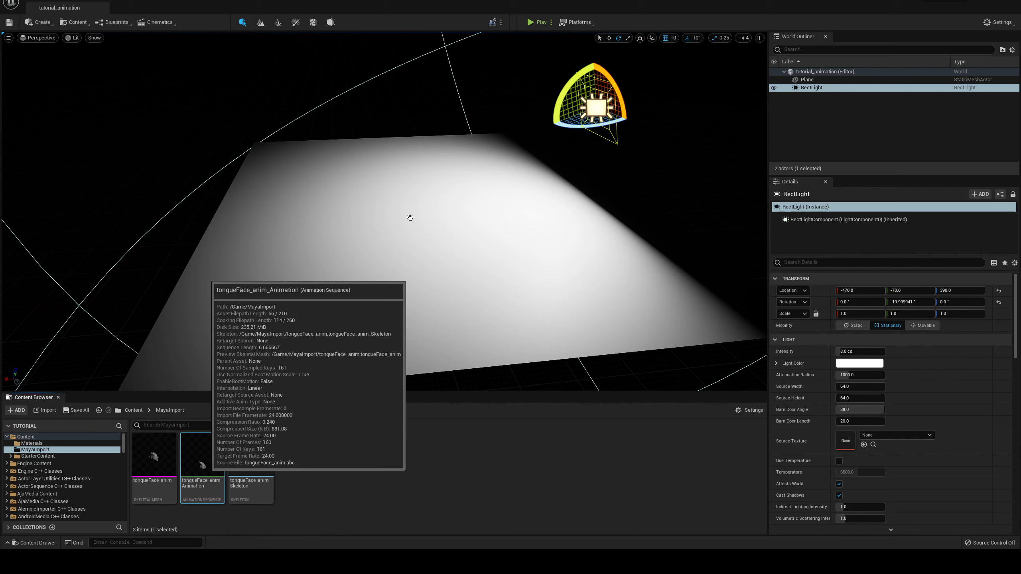
left_click_drag(393, 233, 416, 218)
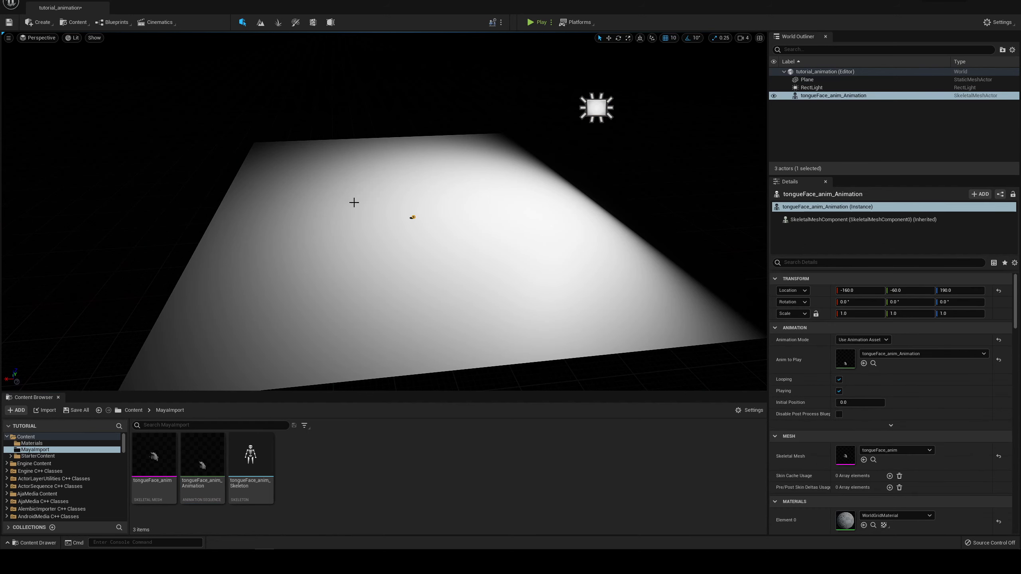
Step: Lock the character's scale proportions and set its uniform scale to 32
left_click(868, 314)
left_click(815, 314)
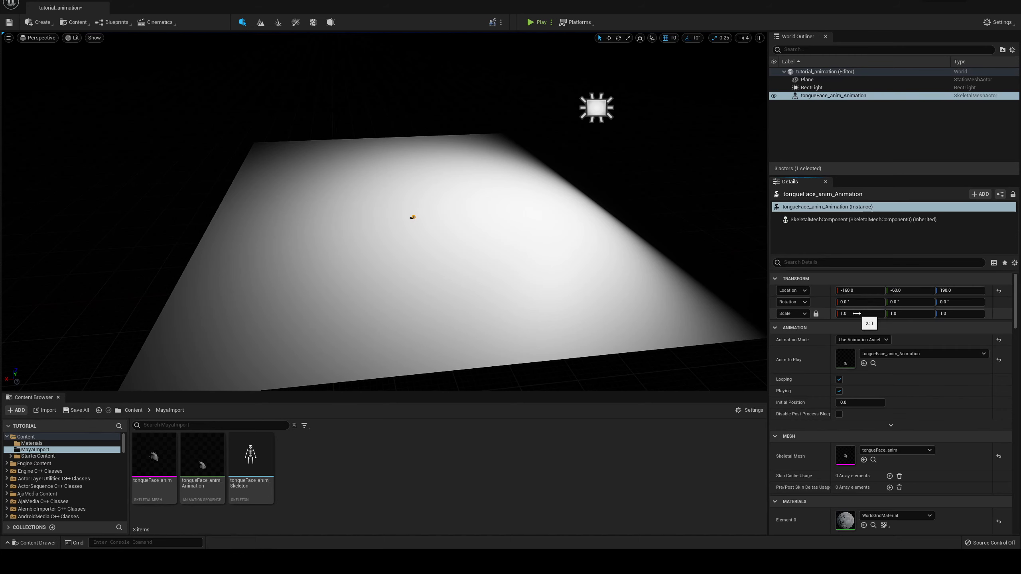
left_click(856, 314)
type("32")
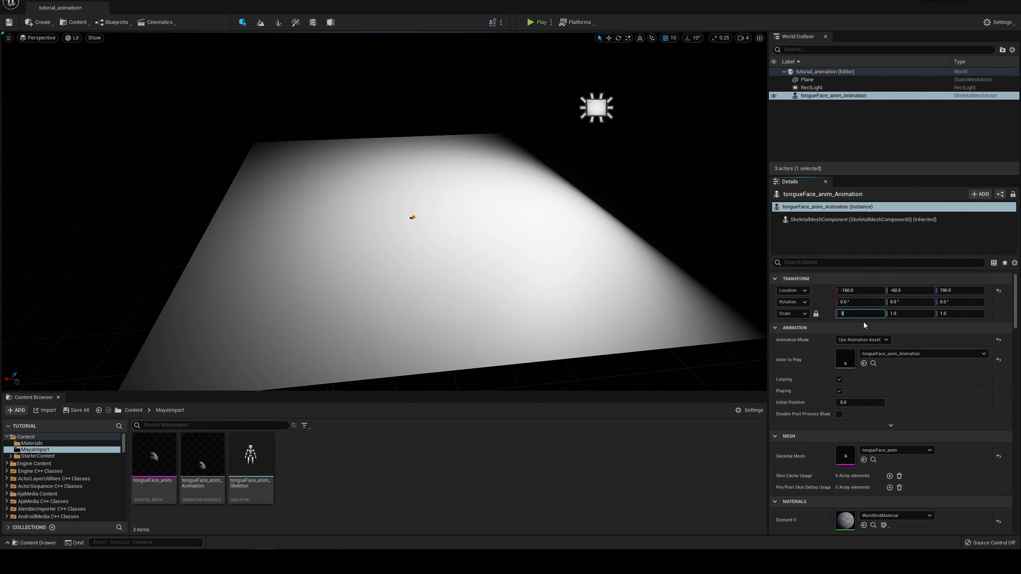
key("Return")
Step: View the enlarged character beside the floor plane and set its uniform scale to 30
right_click_drag(637, 165, 618, 169)
left_click_drag(409, 152, 329, 132, "alt")
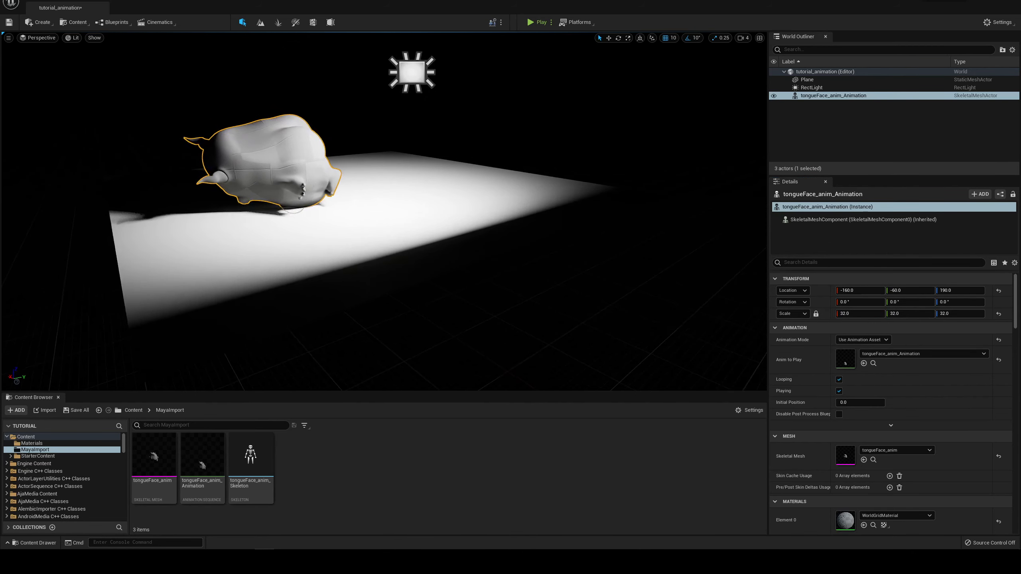
left_click(849, 314)
type("30")
key("Return")
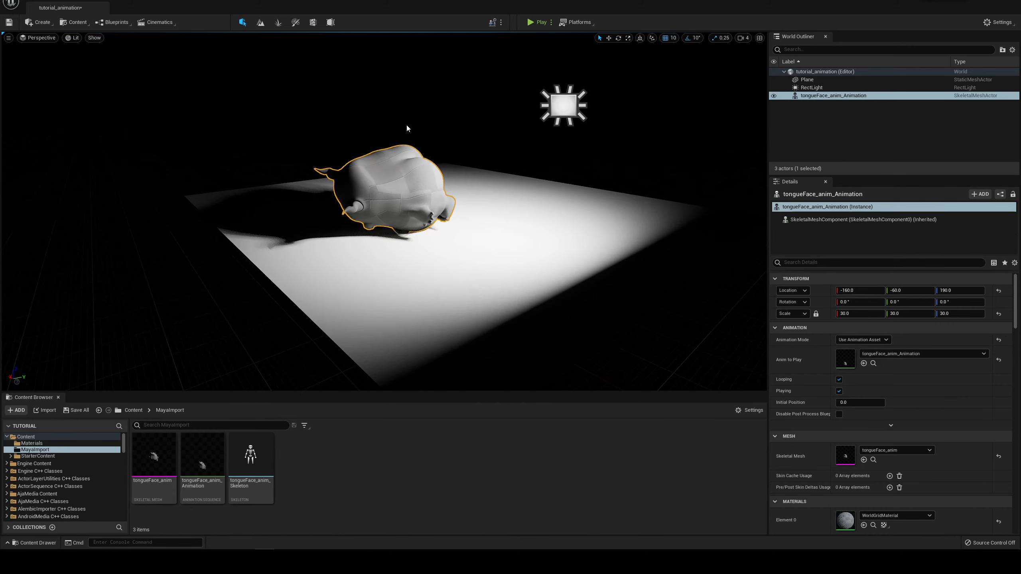
Step: Rotate the tongueFace_anim_Animation character to about 90 degrees on the X axis so it stands upright
left_click_drag(406, 123, 281, 106, "alt")
middle_click_drag(427, 126, 575, 133, "alt")
scroll(427, 126, "up", 4)
left_click_drag(427, 127, 499, 161, "alt")
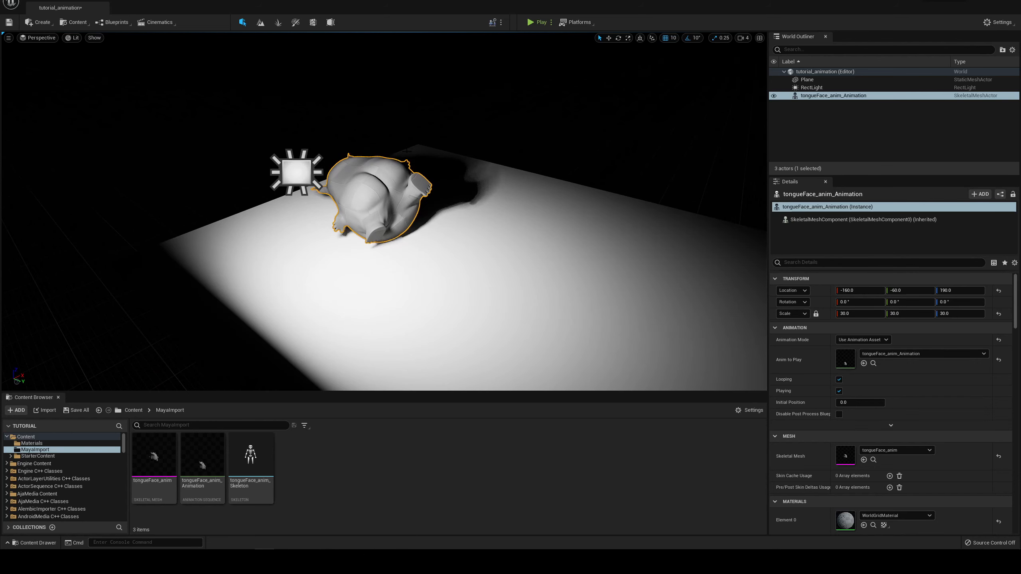
key("e")
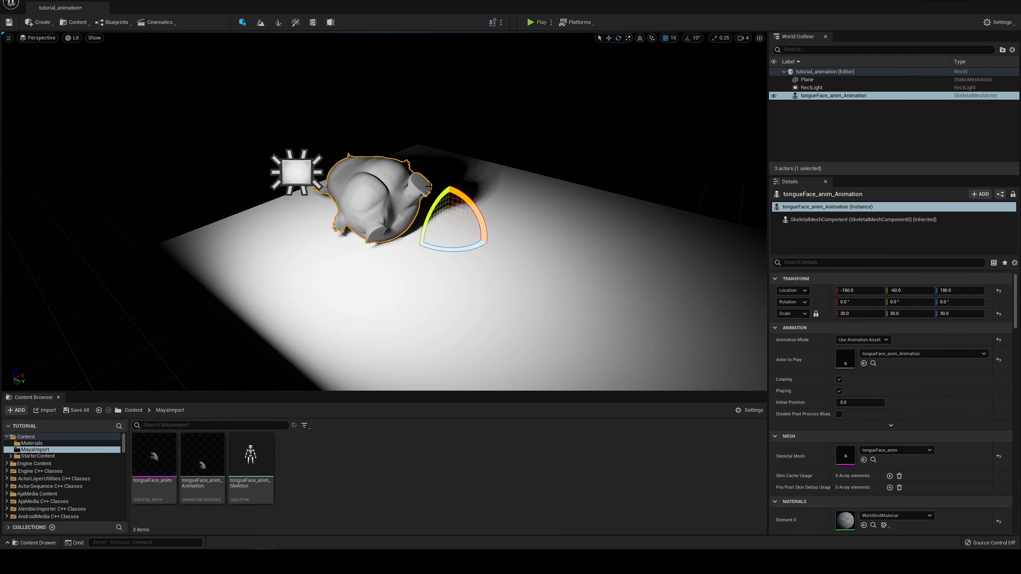
left_click_drag(459, 188, 483, 244)
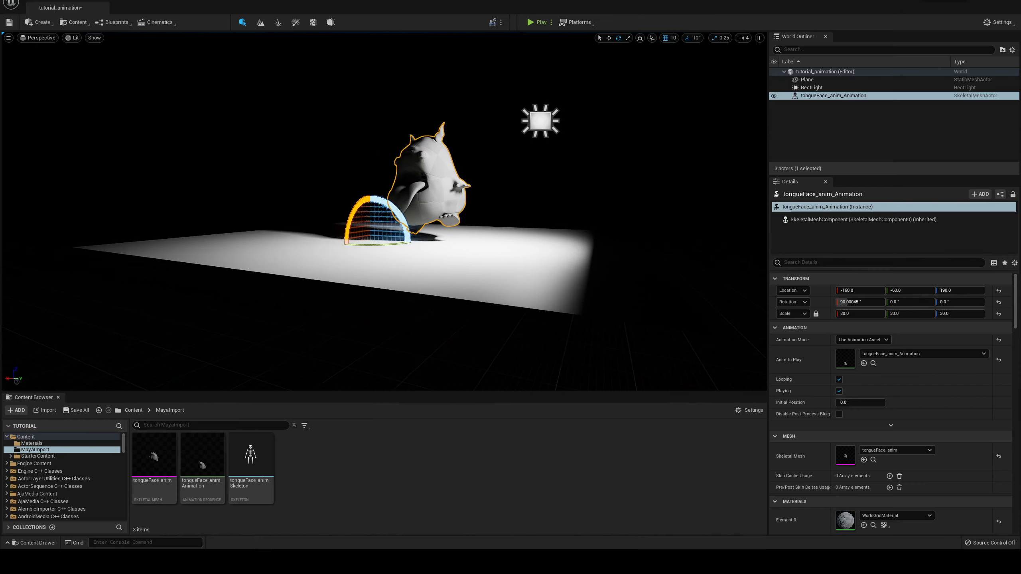
Step: Rotate the upright character around its vertical axis to a Z rotation of about 120 degrees
right_click_drag(514, 250, 514, 249, "alt")
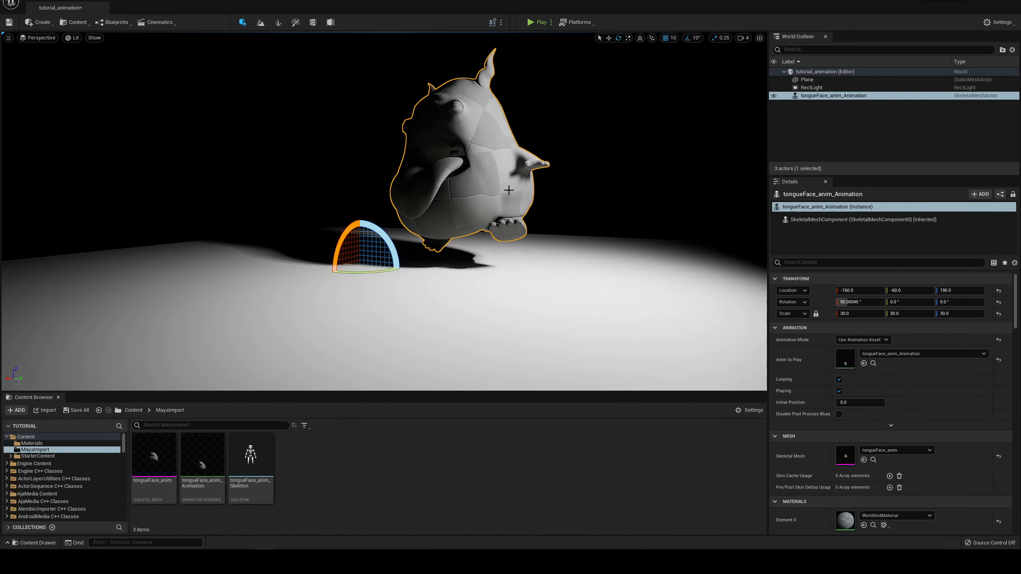
left_click_drag(509, 190, 528, 192, "alt")
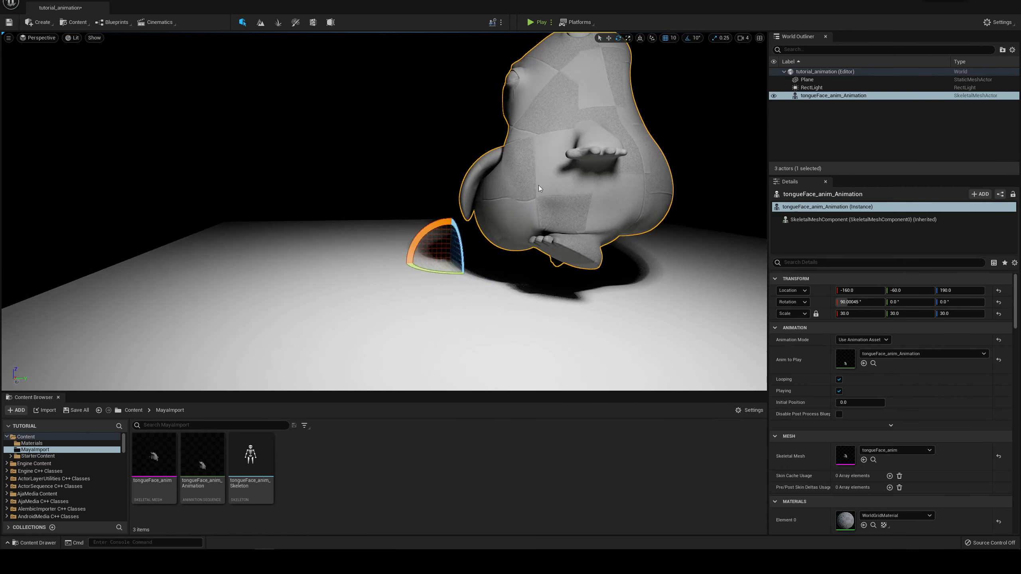
right_click_drag(528, 189, 507, 177, "alt")
left_click_drag(506, 177, 358, 294, "alt")
Step: Move the character across the floor towards the Rect Light, to about X -285, Y -63
key("w")
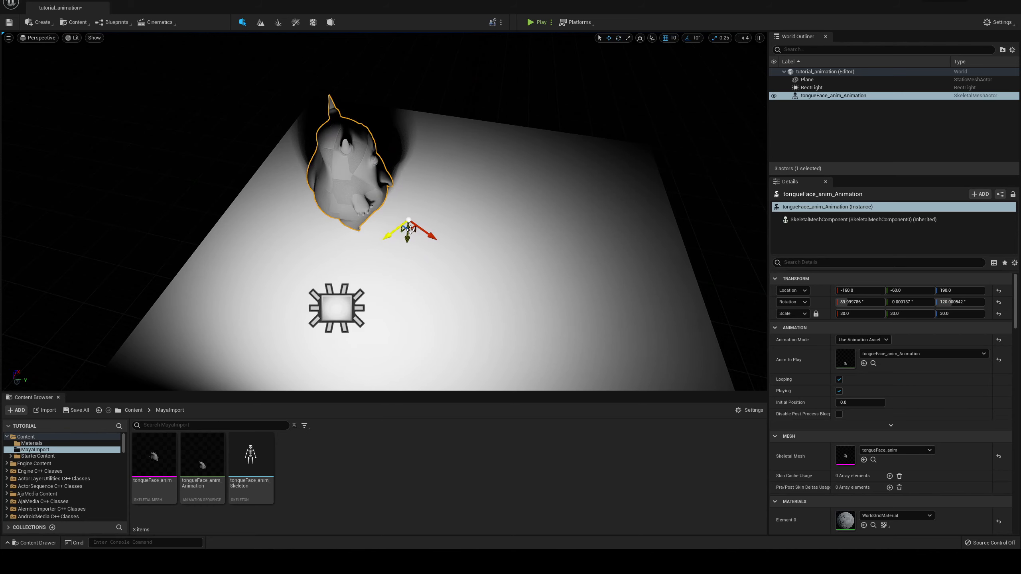
left_click_drag(409, 232, 391, 284)
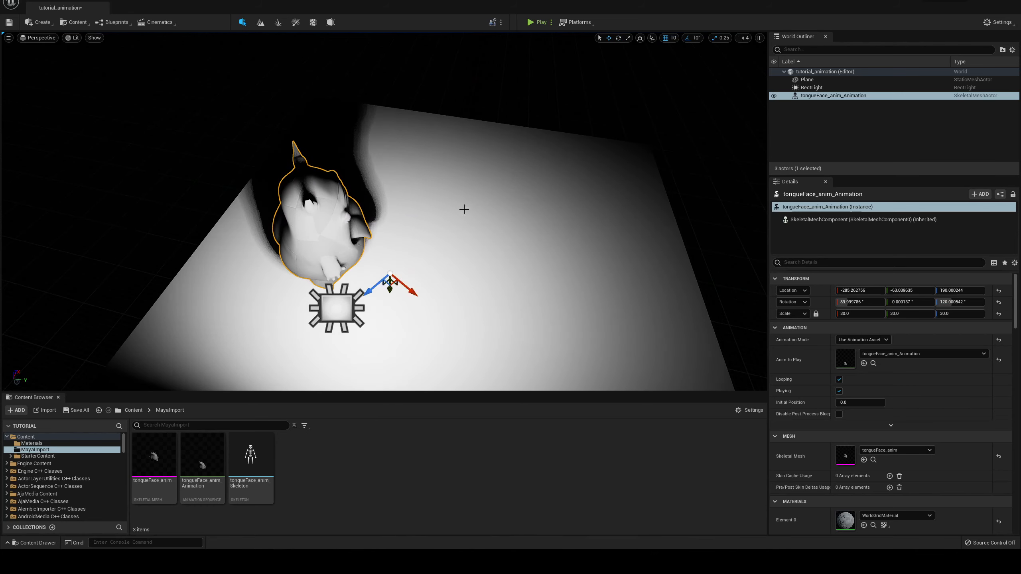
mouse_move(464, 209)
left_mouse_down("alt")
mouse_move(410, 160)
mouse_move(468, 159)
mouse_move(459, 211)
left_mouse_up("alt")
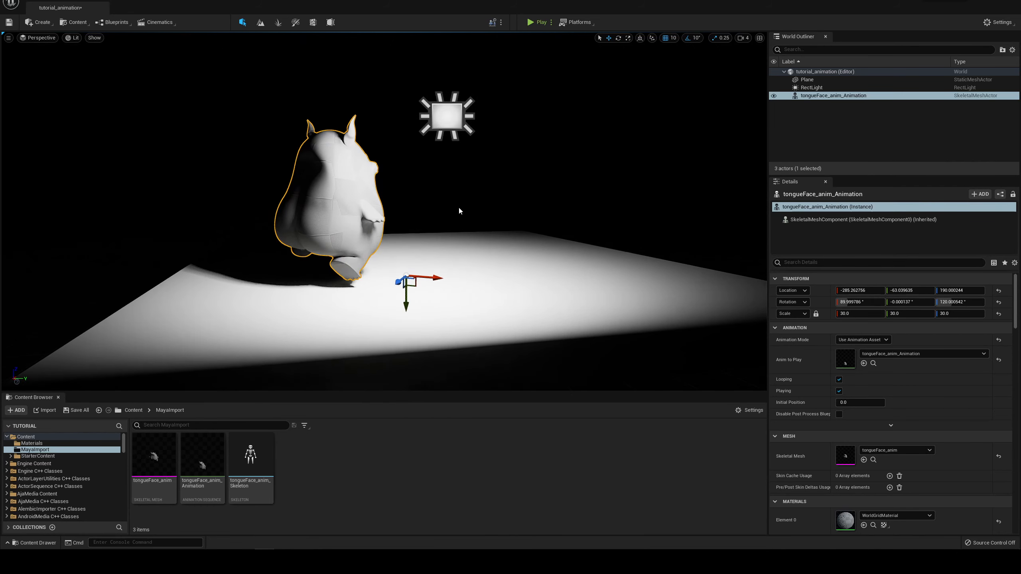
left_click_drag(462, 116, 394, 128, "alt")
Step: Turn the character further around its vertical axis to a Z rotation of about 190 degrees and view its face
key("e")
left_click_drag(369, 306, 368, 274)
right_click_drag(368, 274, 400, 191, "alt")
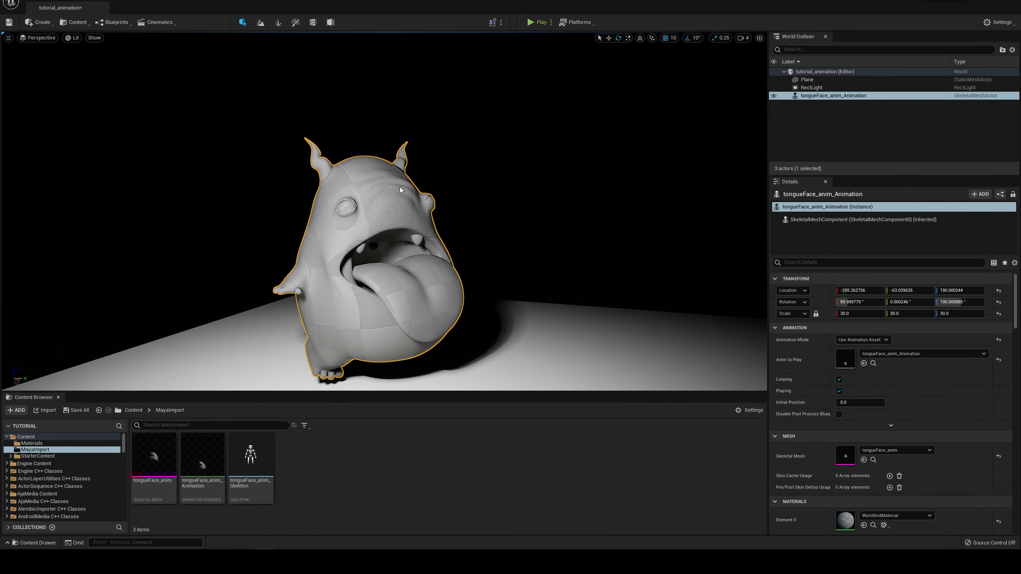
middle_click_drag(400, 190, 395, 218, "alt")
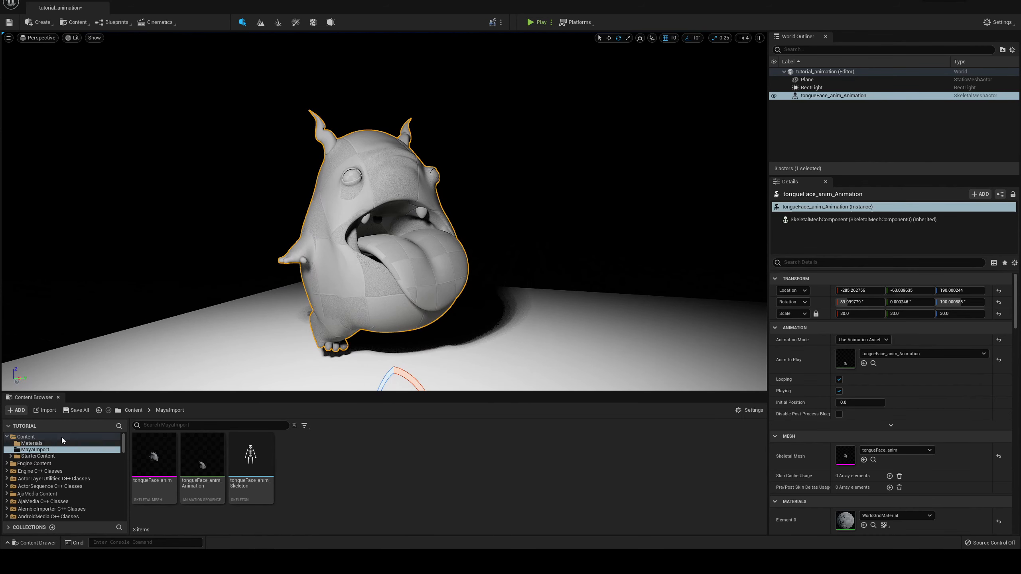
Step: Review the character's material slots and create a material named tf_body_mat in the Materials folder
left_click(51, 444)
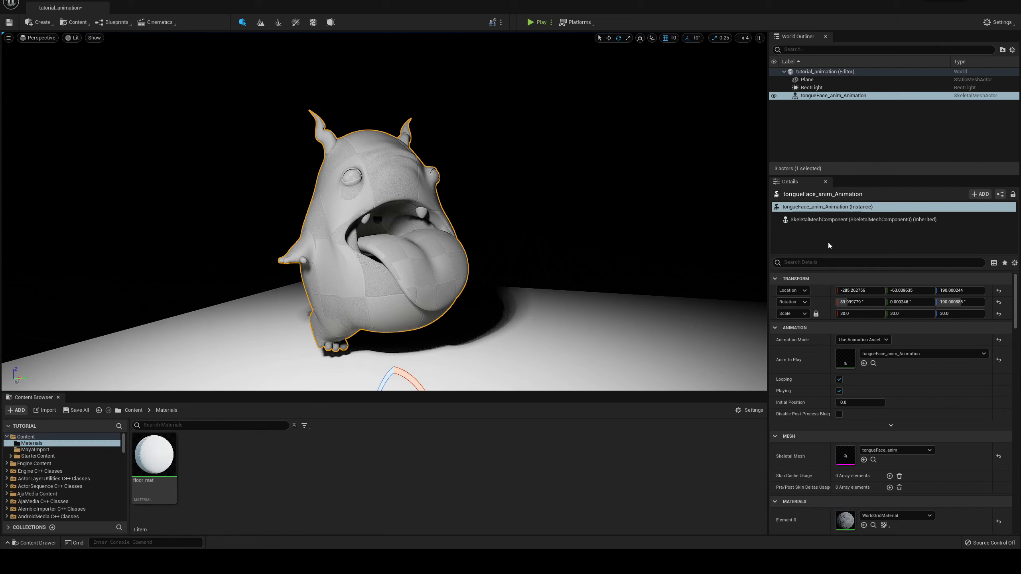
scroll(880, 363, "down", 5)
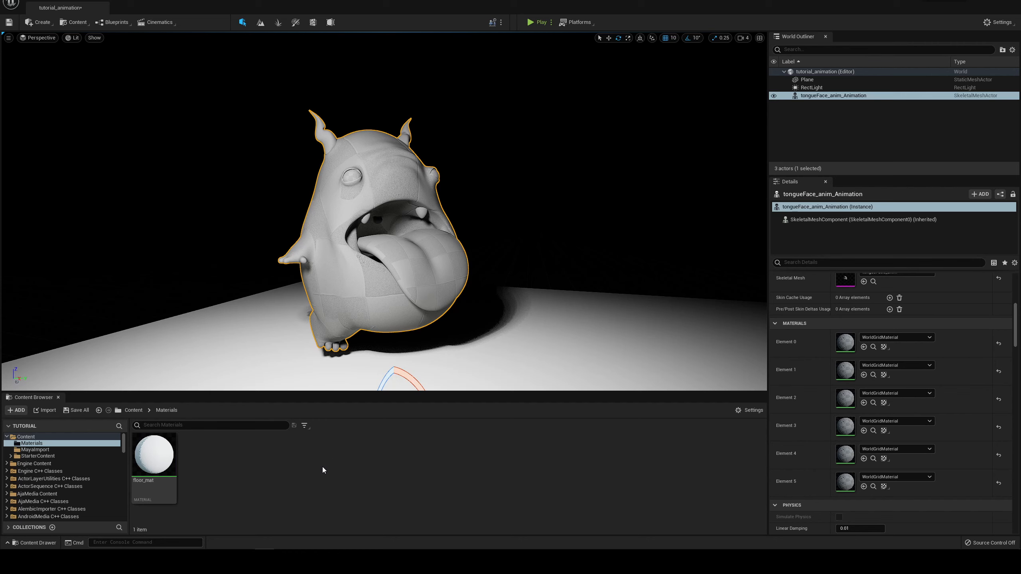
right_click(301, 466)
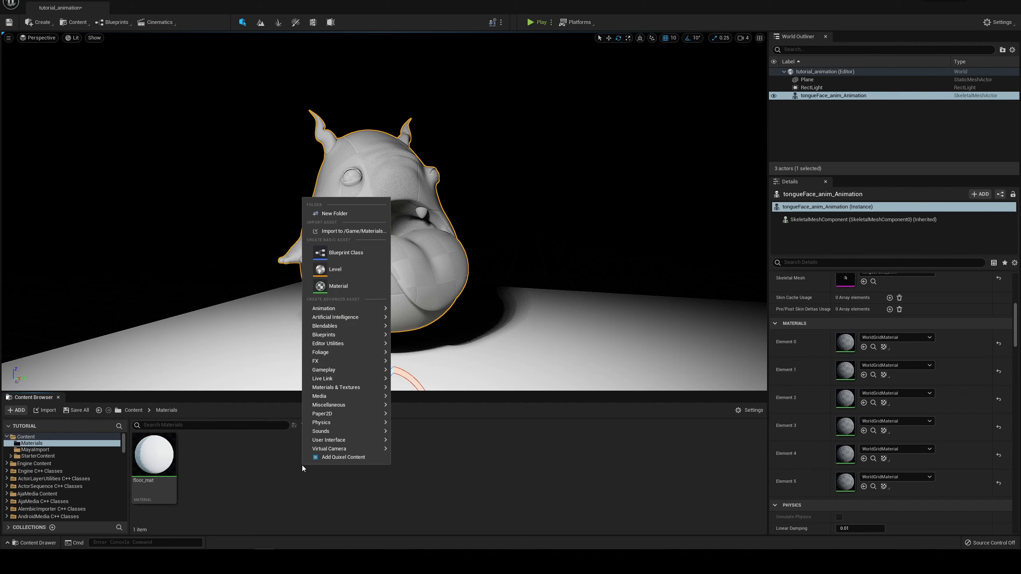
left_click(343, 286)
key("BackSpace")
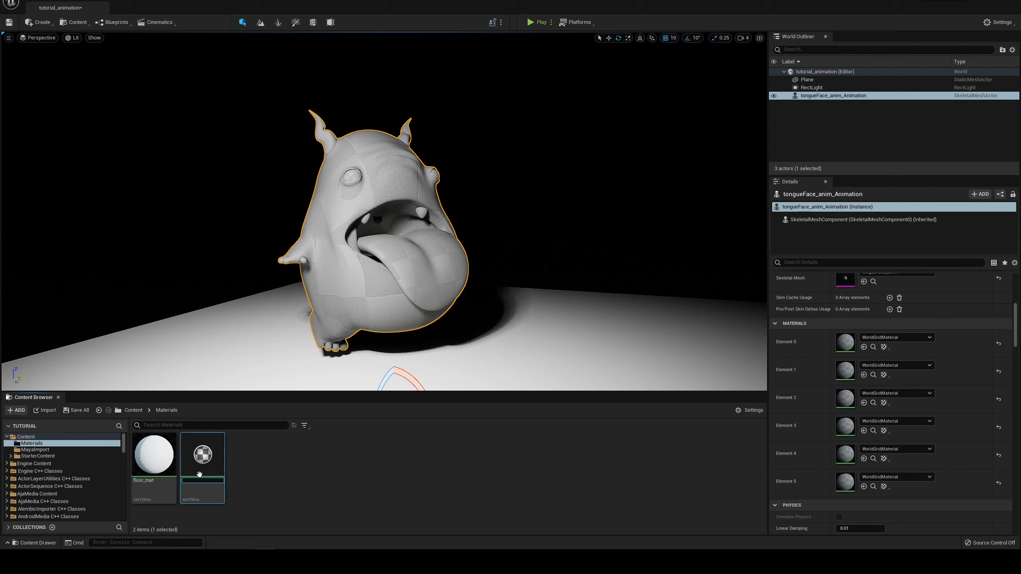
left_click(217, 482)
type("tf_body_mat")
key("Return")
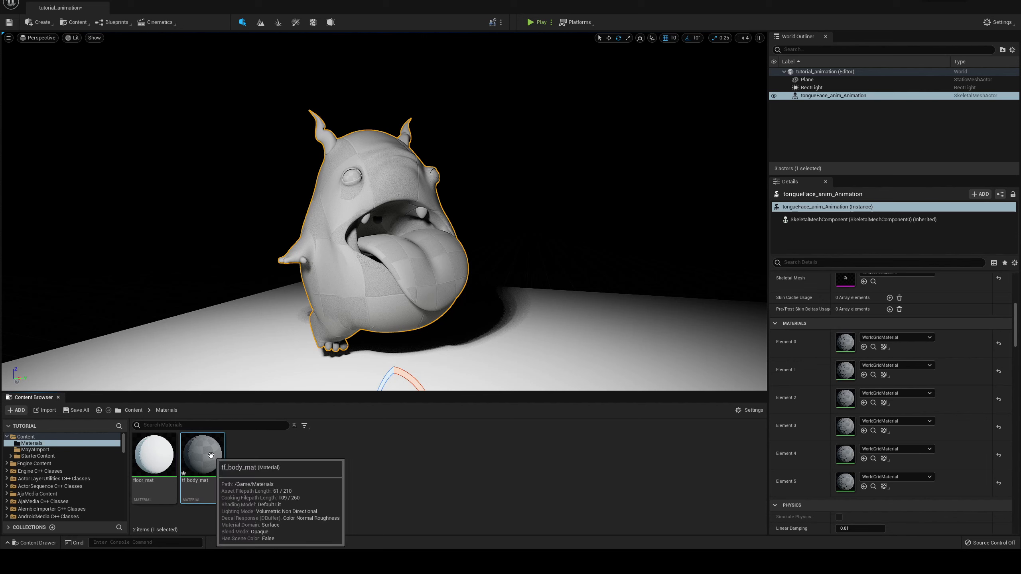
Step: Create a folder named Textures in the project's Content folder
left_click(57, 437)
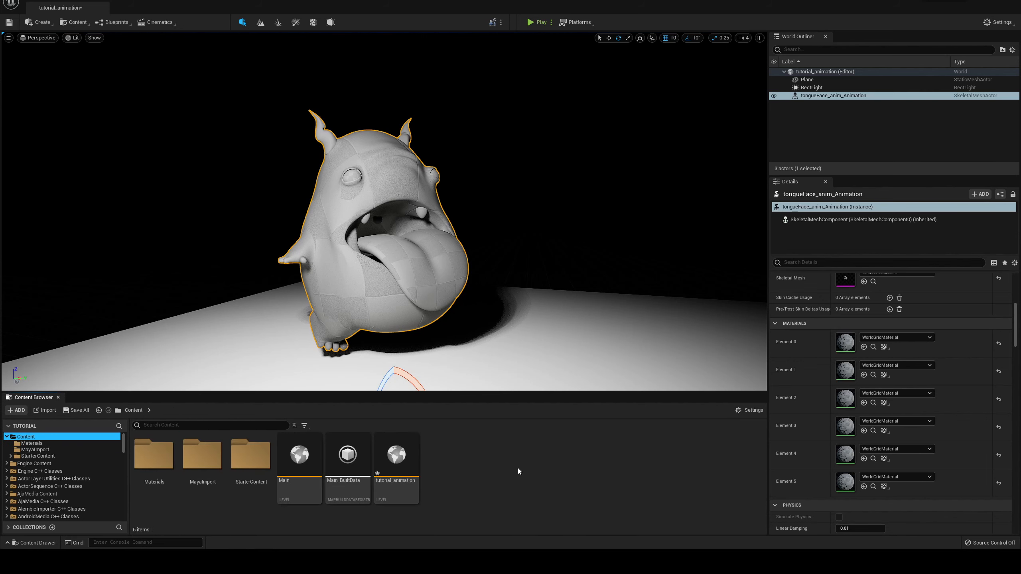
right_click(475, 459)
left_click(464, 489)
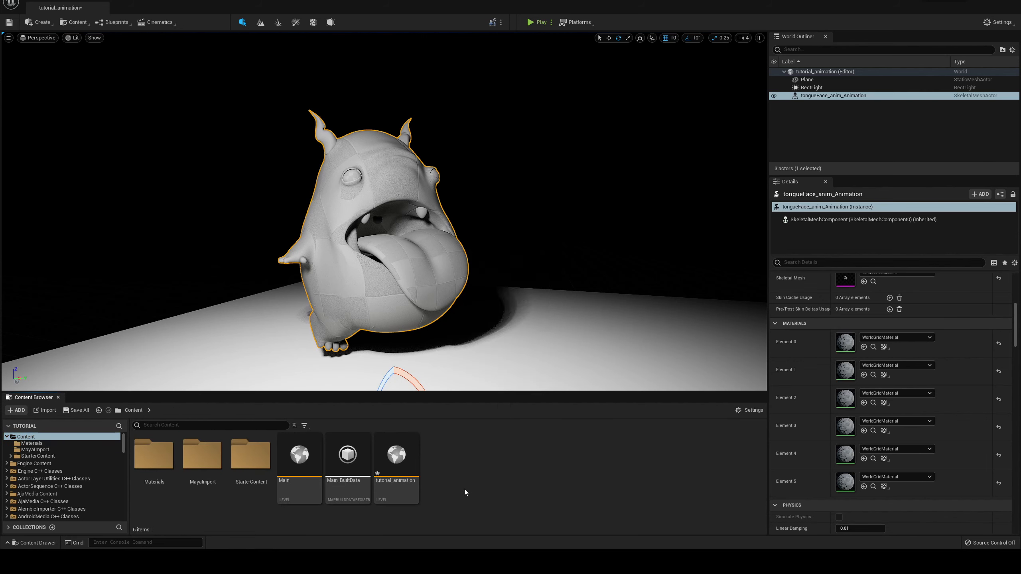
right_click(494, 474)
left_click(522, 356)
type("T")
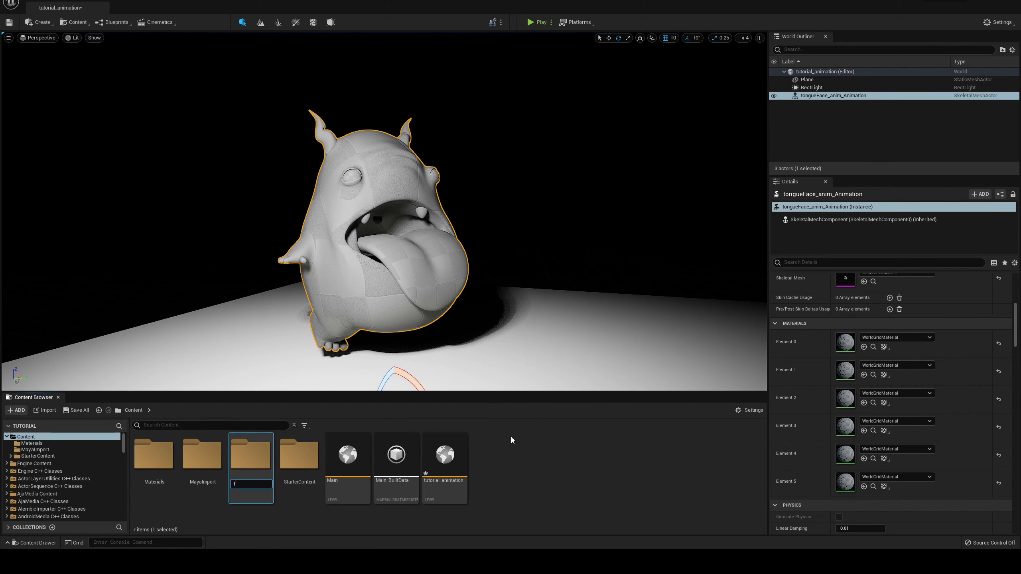
type("extures")
key("Return")
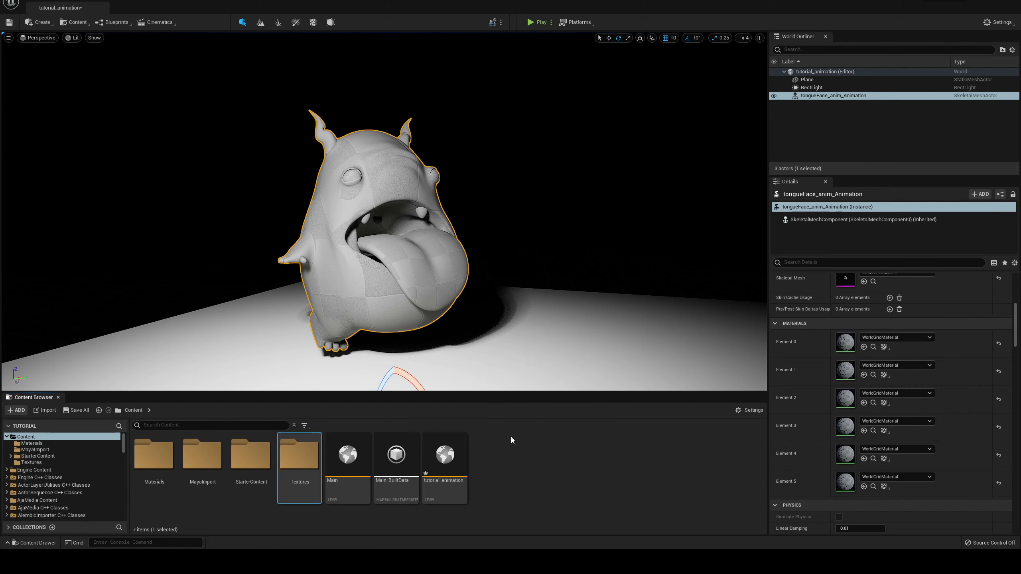
Step: Switch to File Explorer, add the tf texture folder to the project's Content/Textures folder, and open it back in Unreal Engine
key("alt+Tab")
left_click_drag(350, 48, 351, 64)
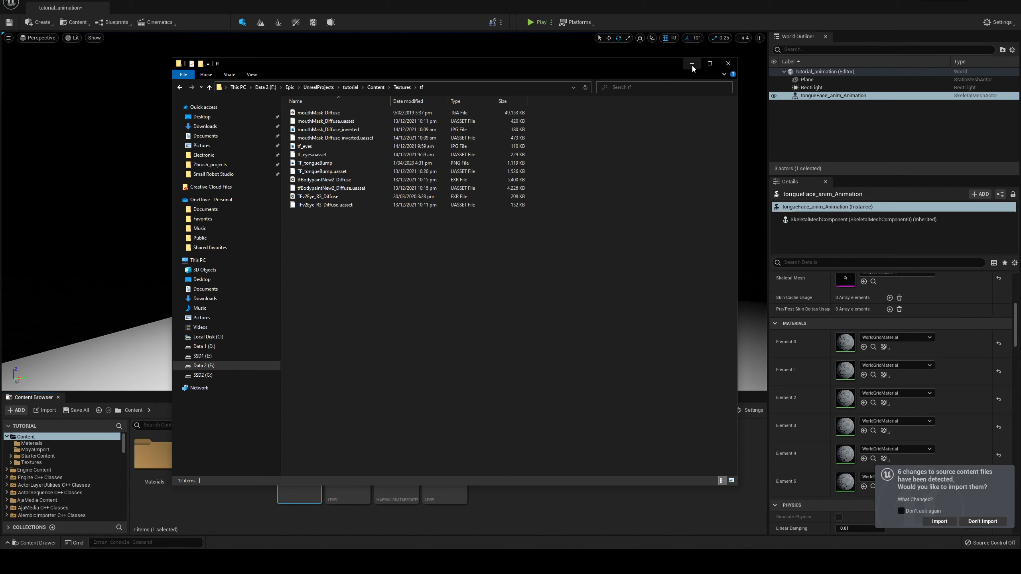
left_click(728, 63)
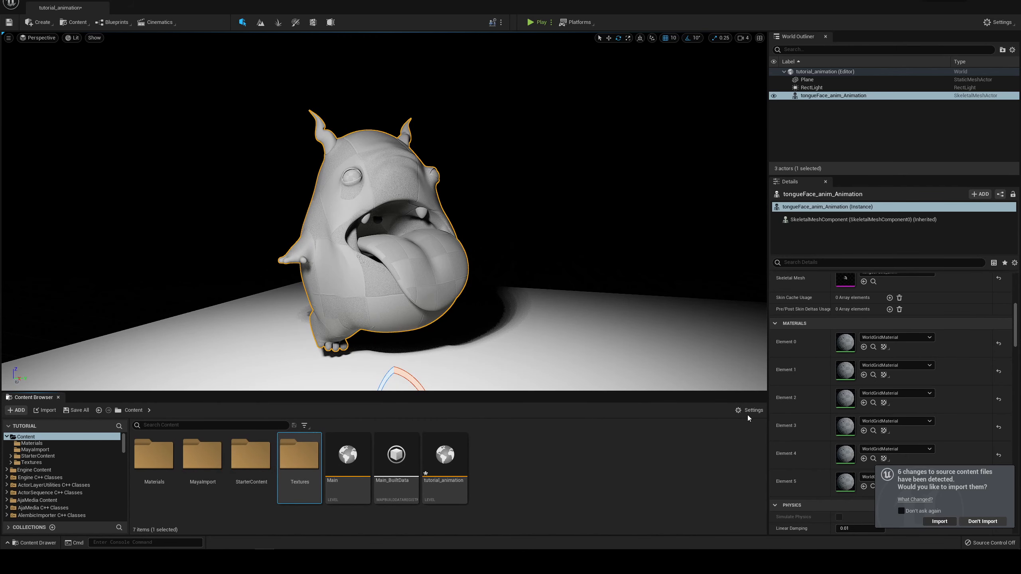
double_click(317, 485)
double_click(154, 455)
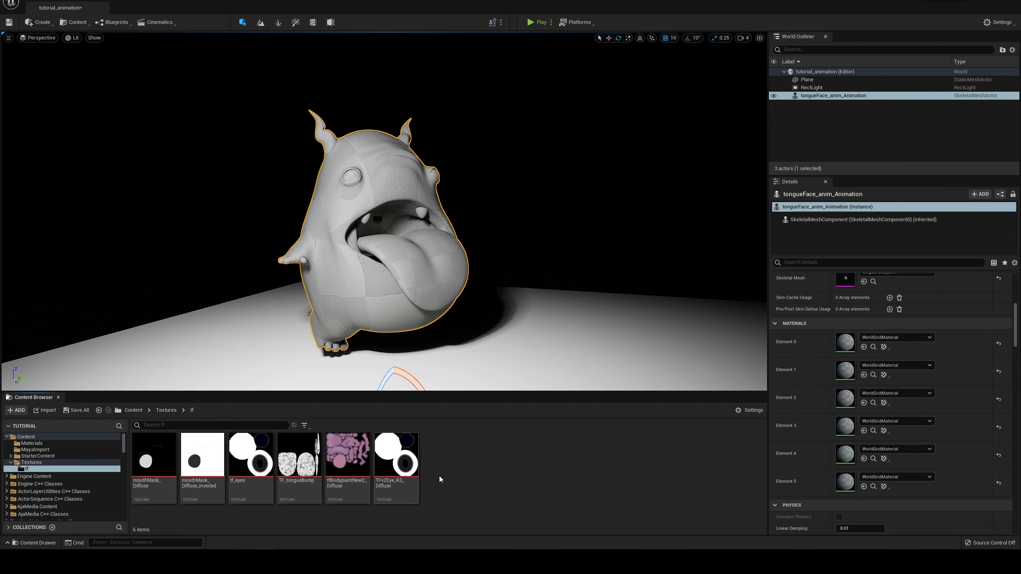
Step: Open tf_body_mat from the Materials folder and add a Texture Sample node to its graph
left_click(42, 444)
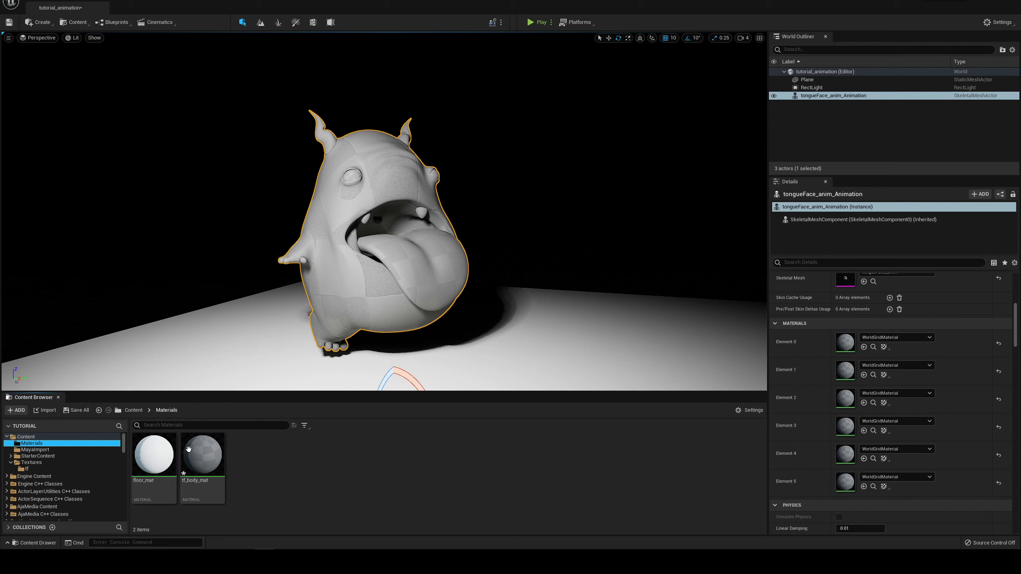
double_click(201, 446)
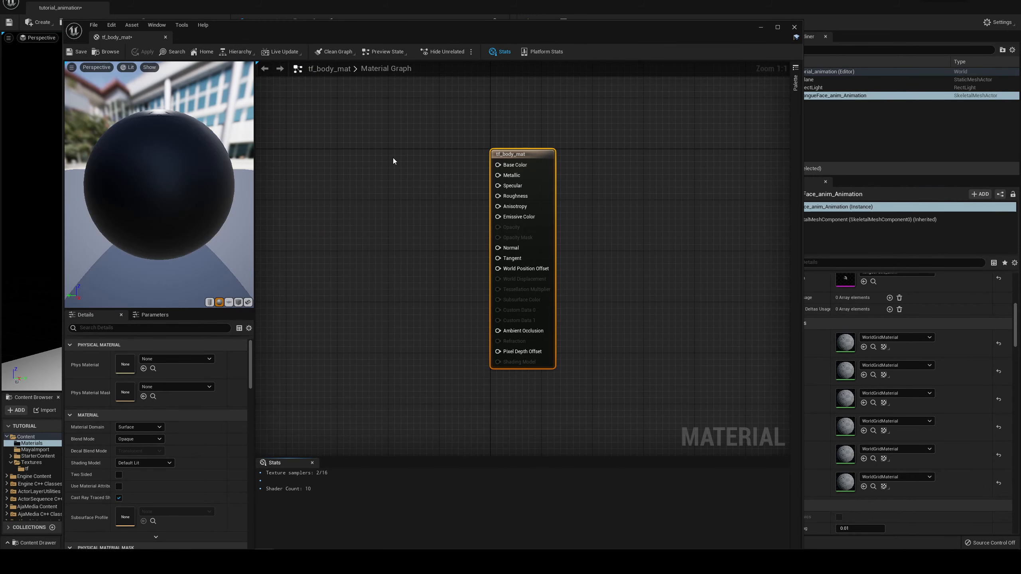
left_click(356, 299)
right_click(382, 205)
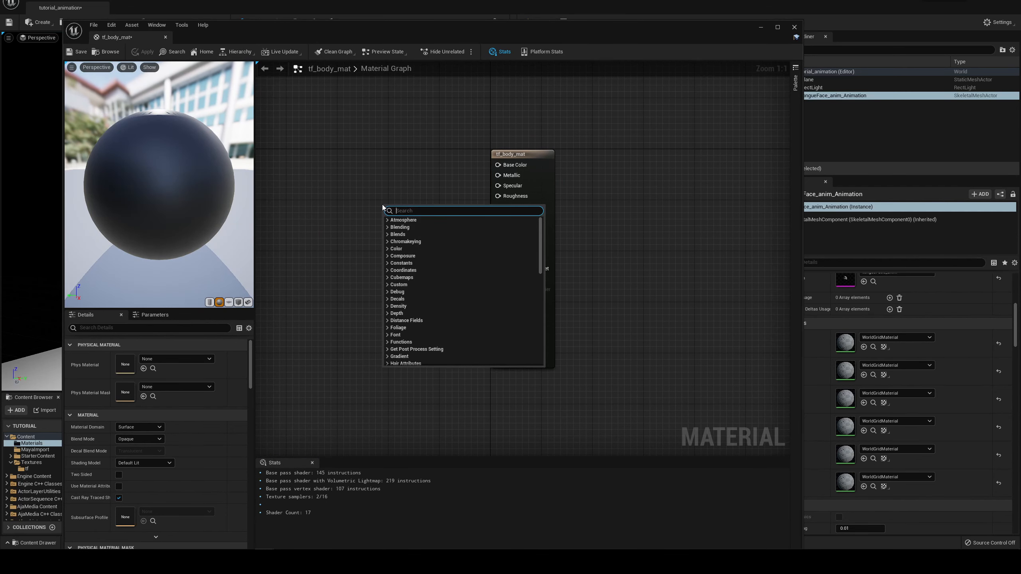
type("texture")
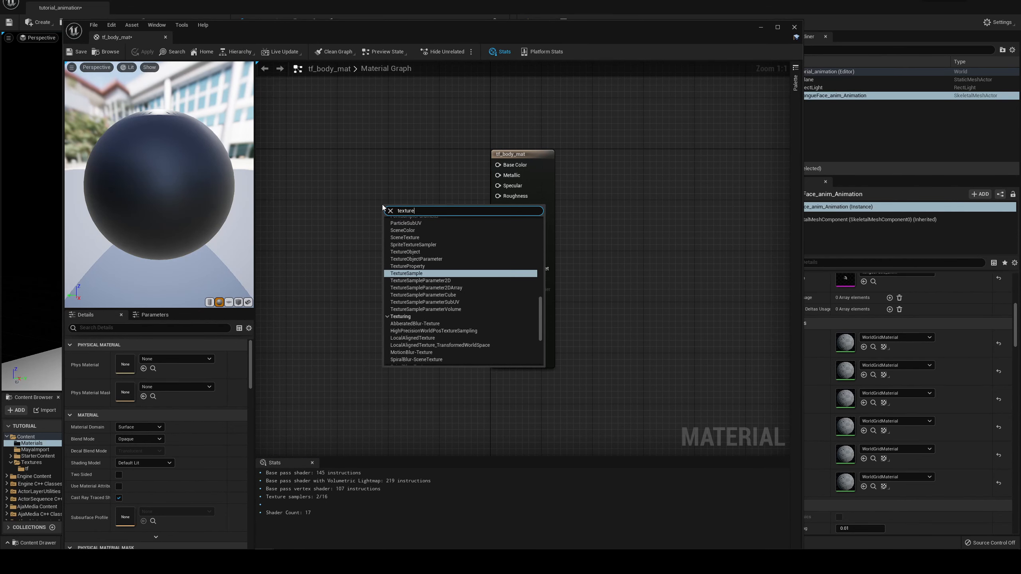
key("Return")
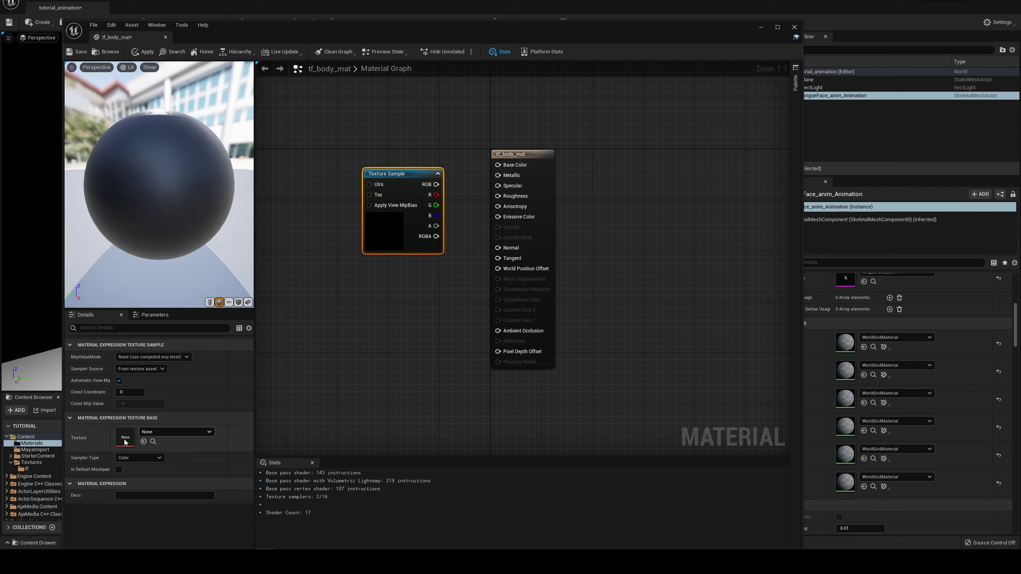
Step: Assign the tfBodypaintNew2_Diffuse texture to the Texture Sample, connect its RGB output to Base Color, and apply the material
left_click(164, 433)
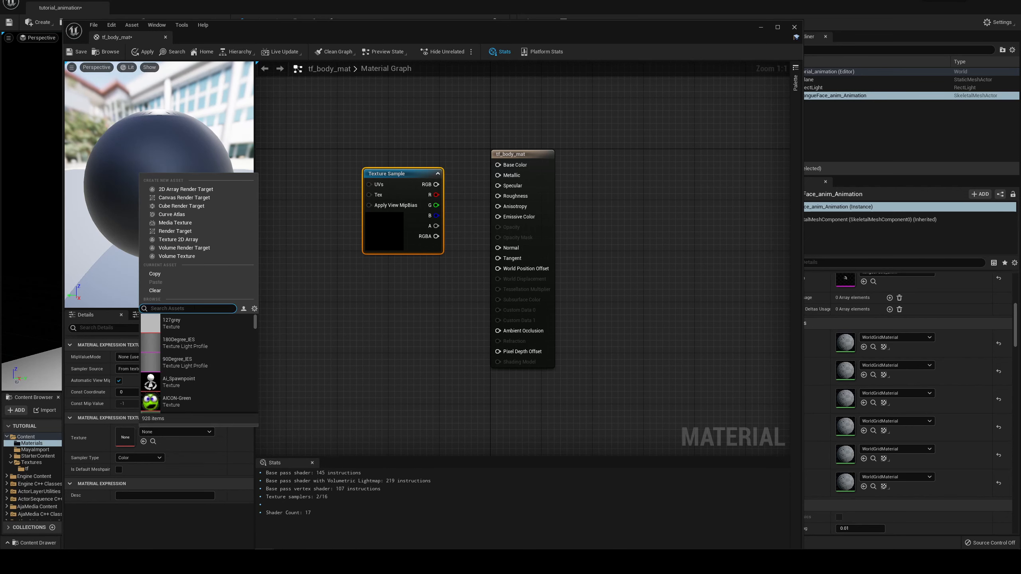
type("body")
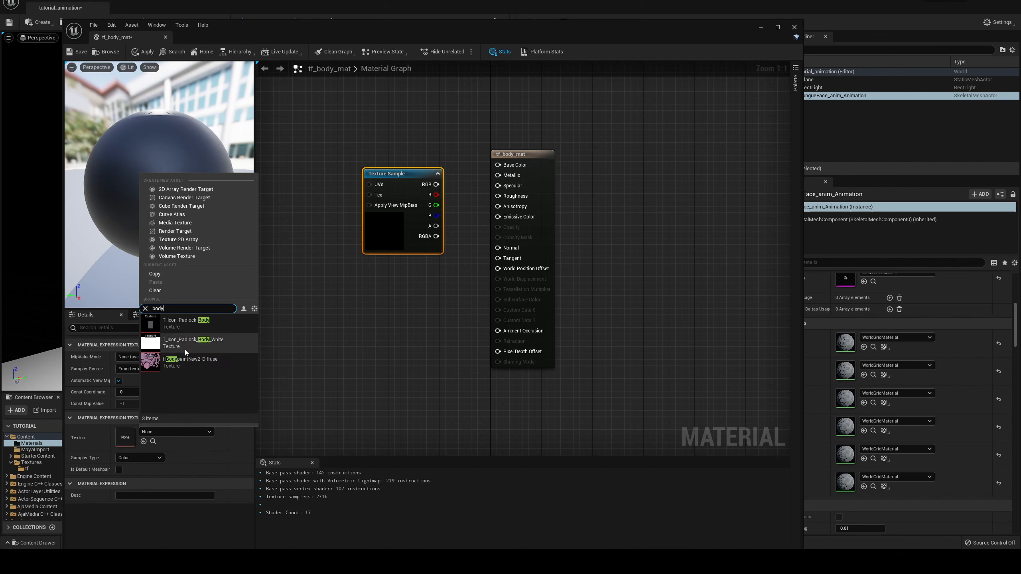
left_click(189, 363)
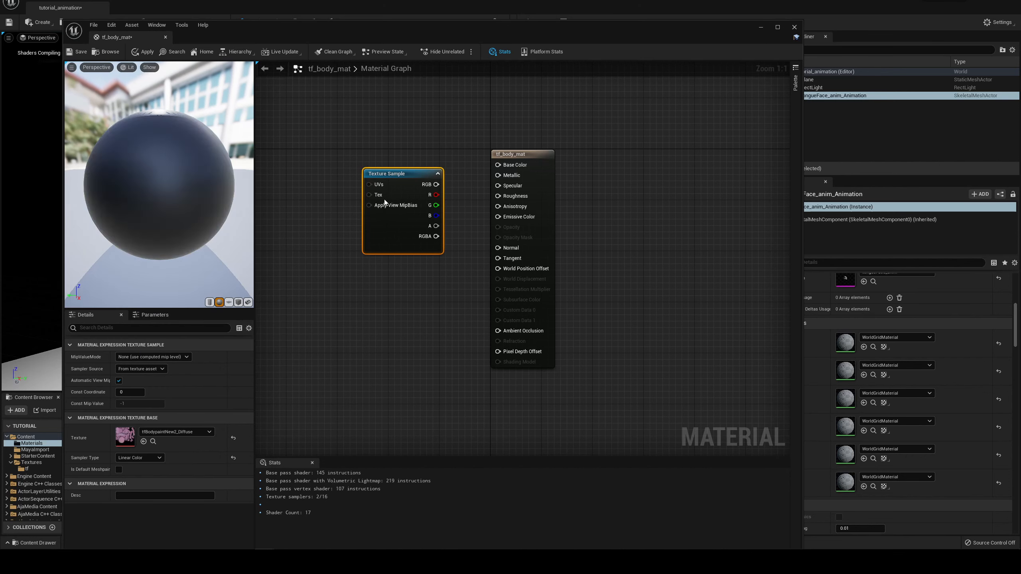
left_click_drag(437, 184, 498, 164)
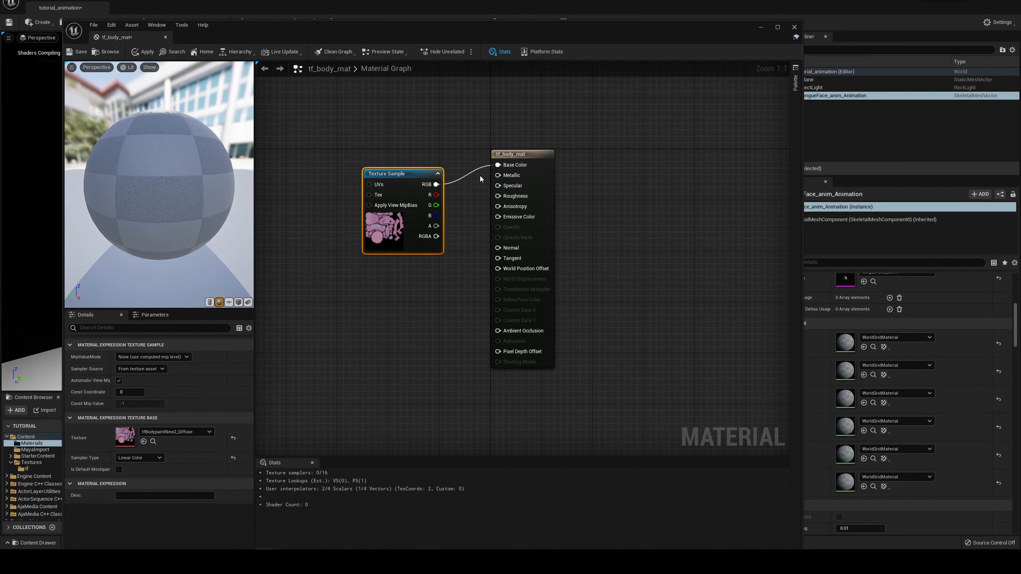
left_click(140, 54)
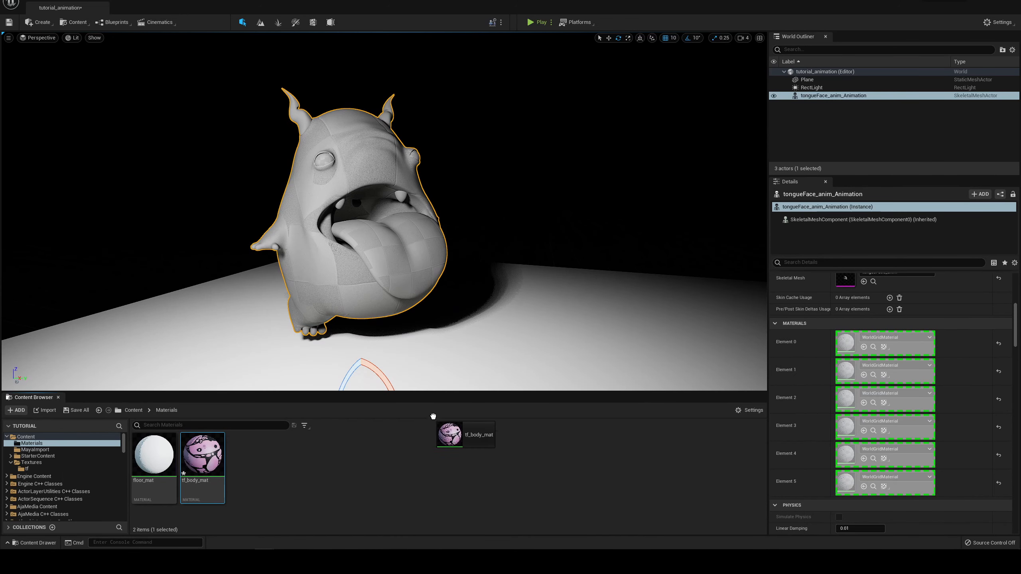
Step: Assign tf_body_mat to the character's Element 0 material slot and view the textured body
left_click_drag(458, 417, 197, 441)
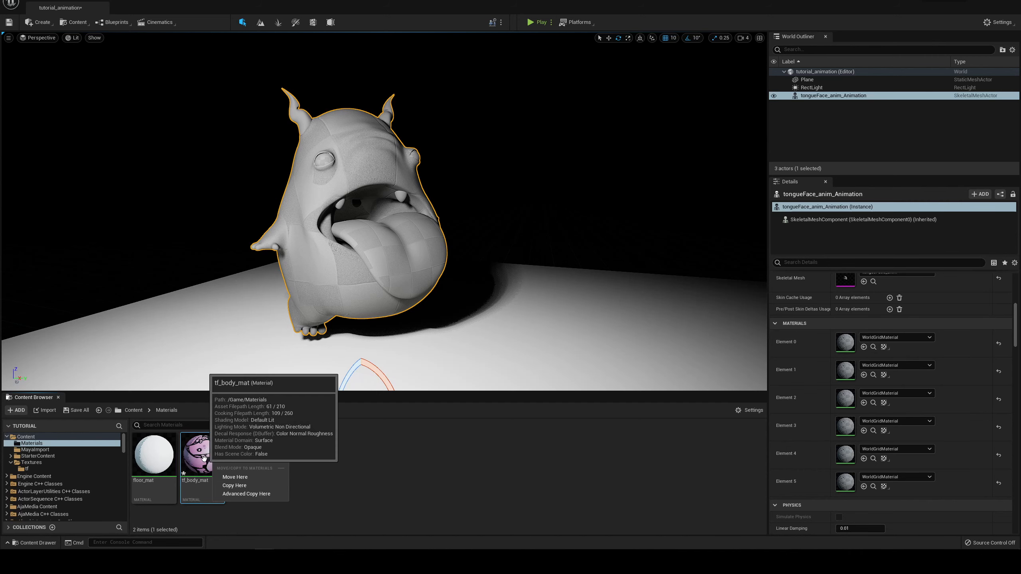
left_click_drag(204, 459, 252, 440)
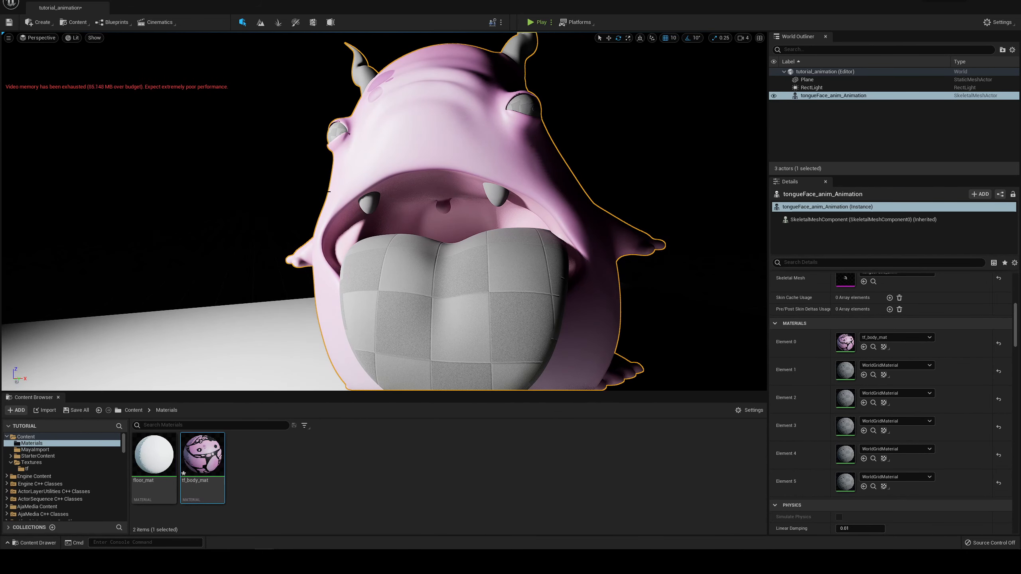
left_click_drag(367, 164, 385, 117, "alt")
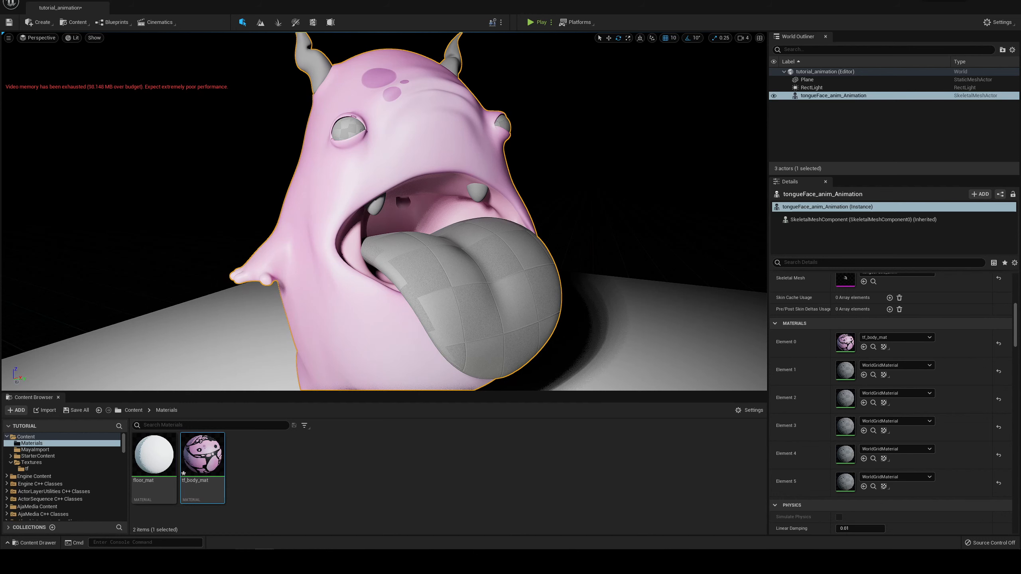
Step: Reopen tf_body_mat, add a second Texture Sample below the first, and connect its RGB output to Roughness
double_click(203, 456)
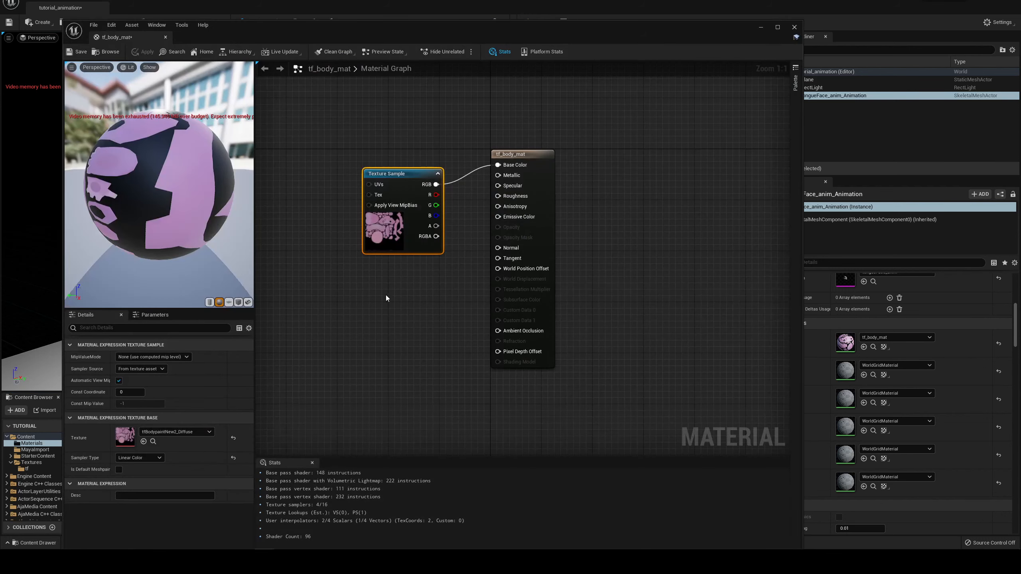
left_click_drag(414, 179, 389, 140)
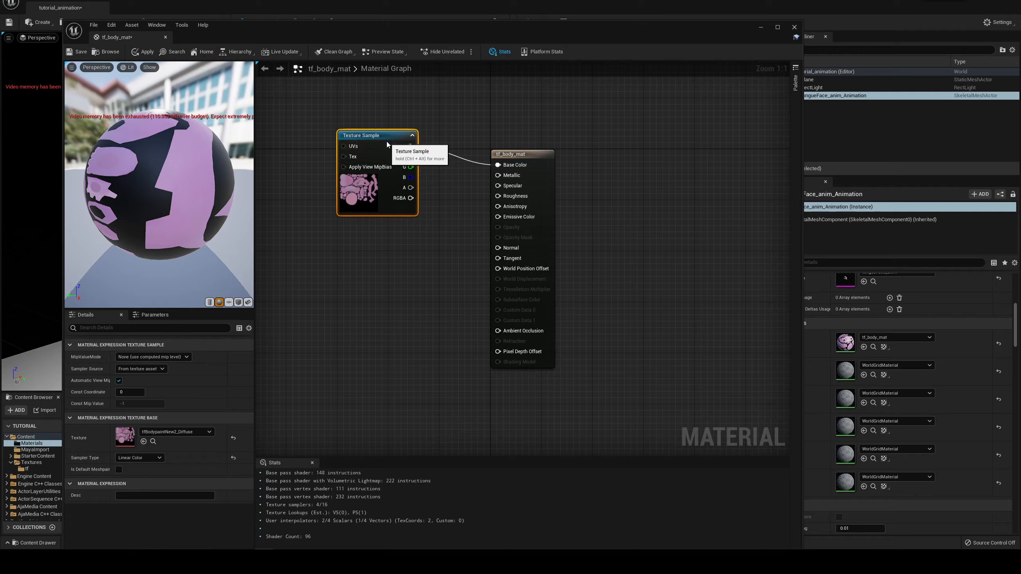
right_click(363, 281)
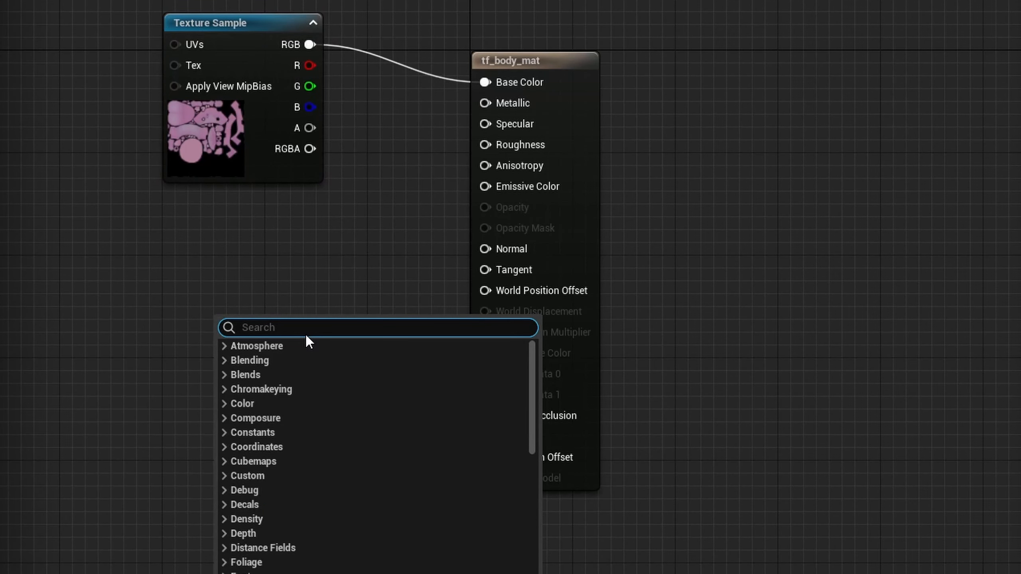
type("textu")
key("Return")
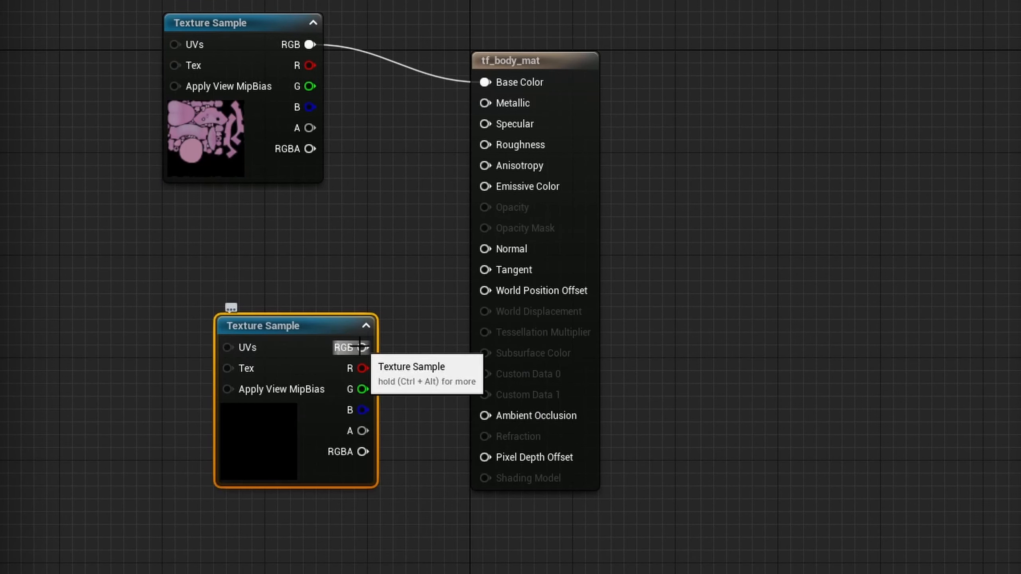
left_click_drag(360, 347, 494, 144)
Step: Assign mouthMask_Diffuse_inverted to the second Texture Sample and space the two texture nodes farther apart
left_click(177, 431)
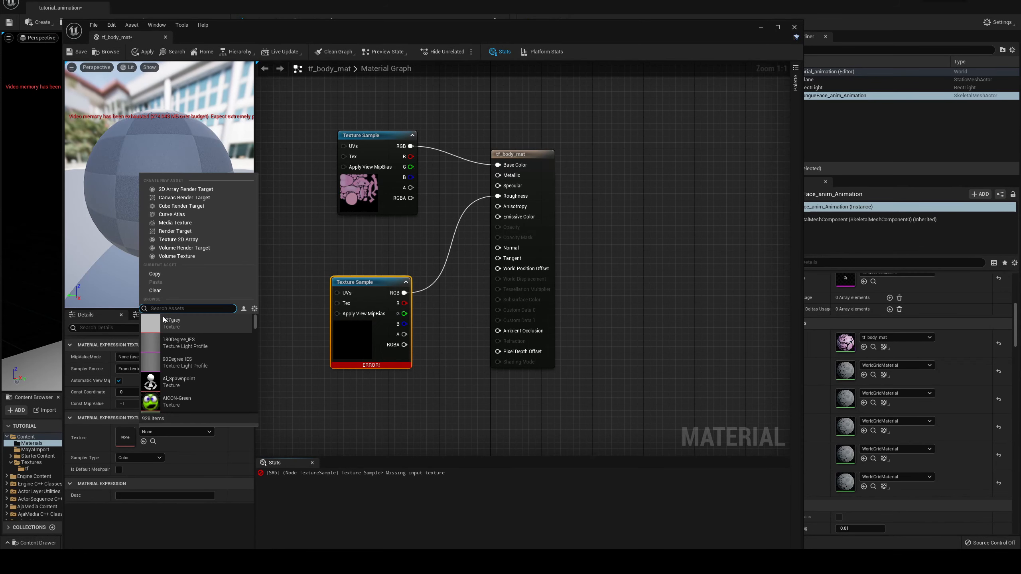
type("mask")
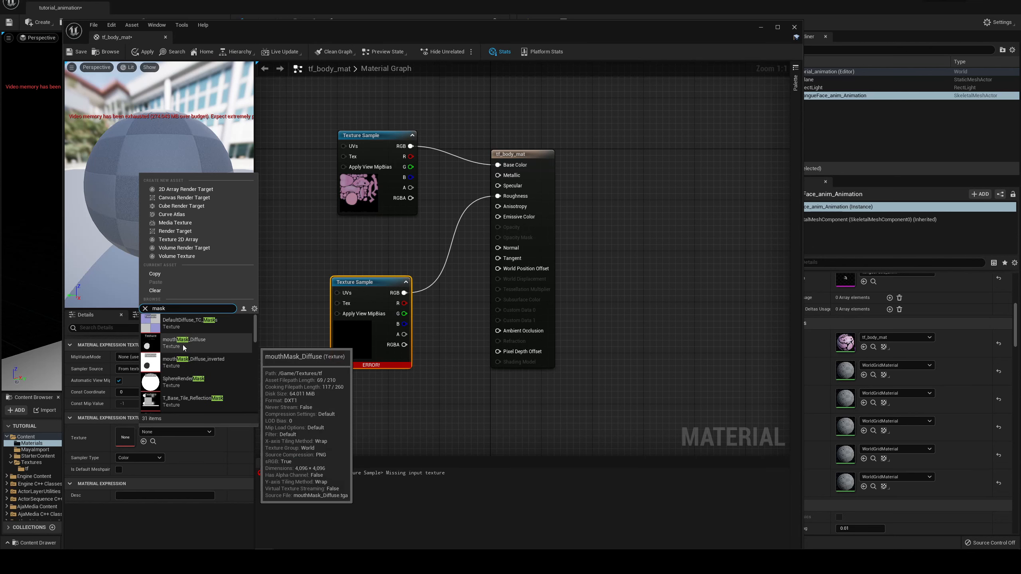
left_click(184, 343)
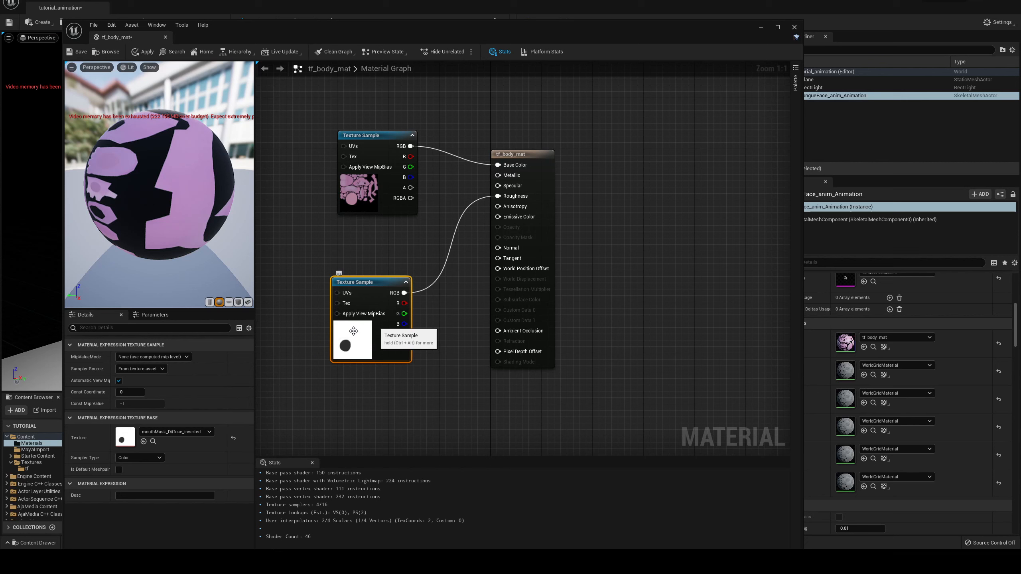
left_click_drag(383, 144, 370, 111)
left_click_drag(381, 282, 368, 295)
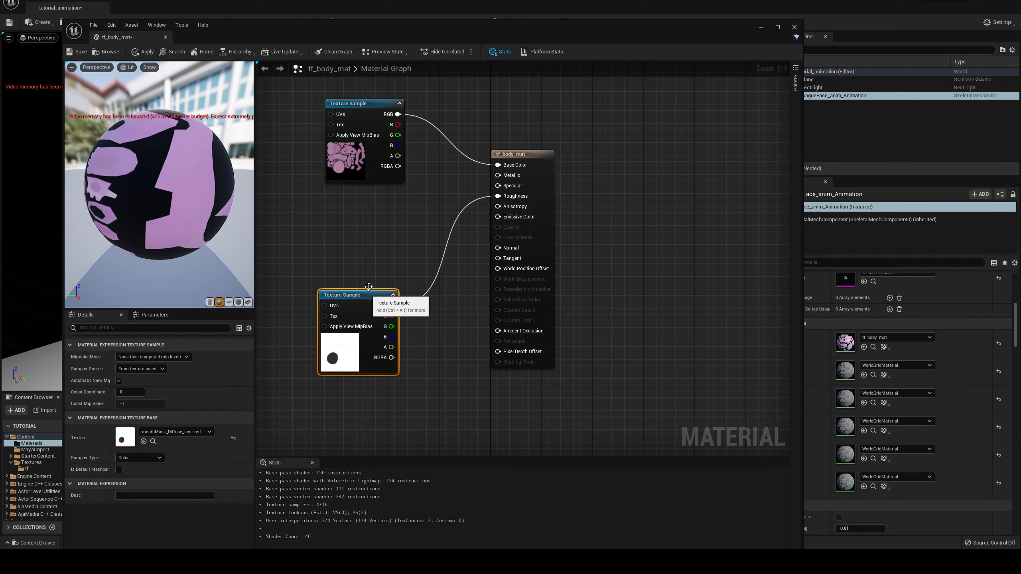
left_click_drag(376, 213, 489, 195)
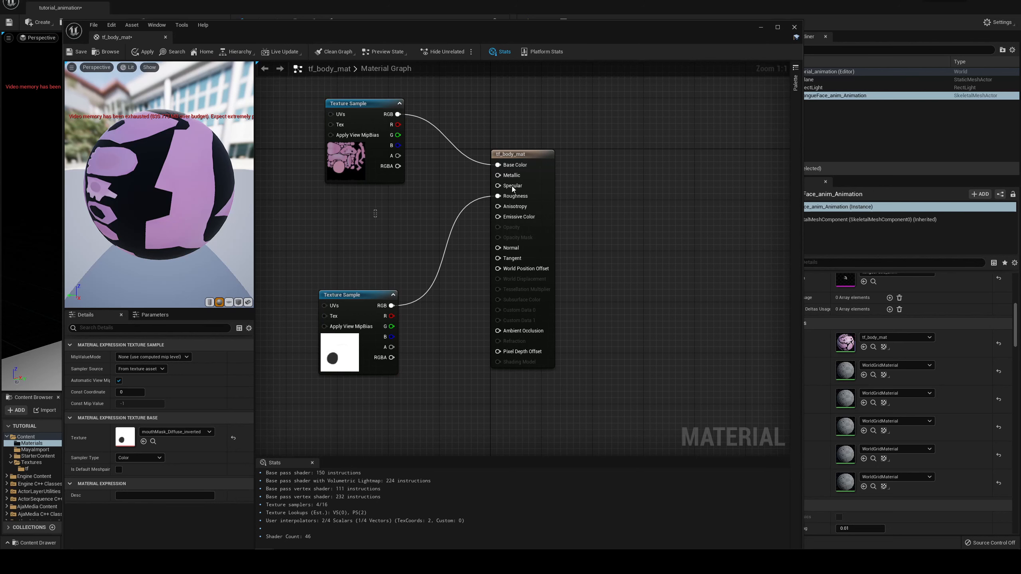
Step: Add a Constant node between the two texture nodes and connect it to the material's Specular input
left_click(425, 216)
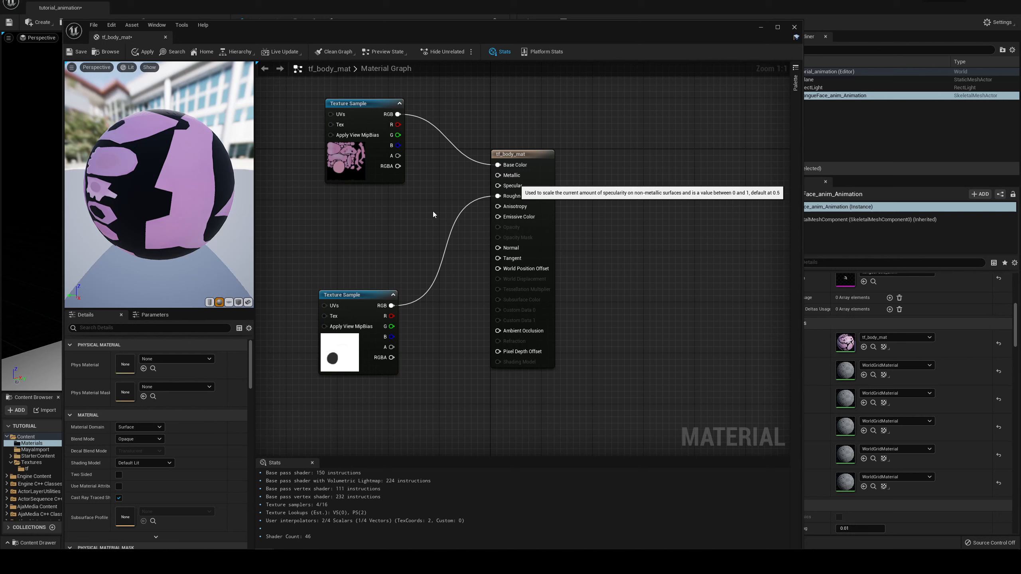
right_click(398, 219)
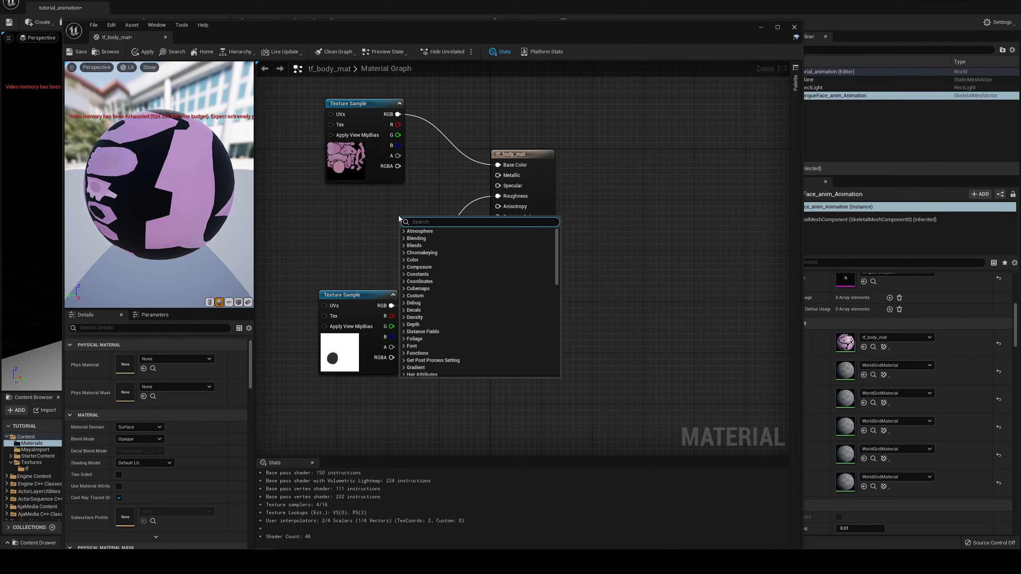
type("constant")
key("Return")
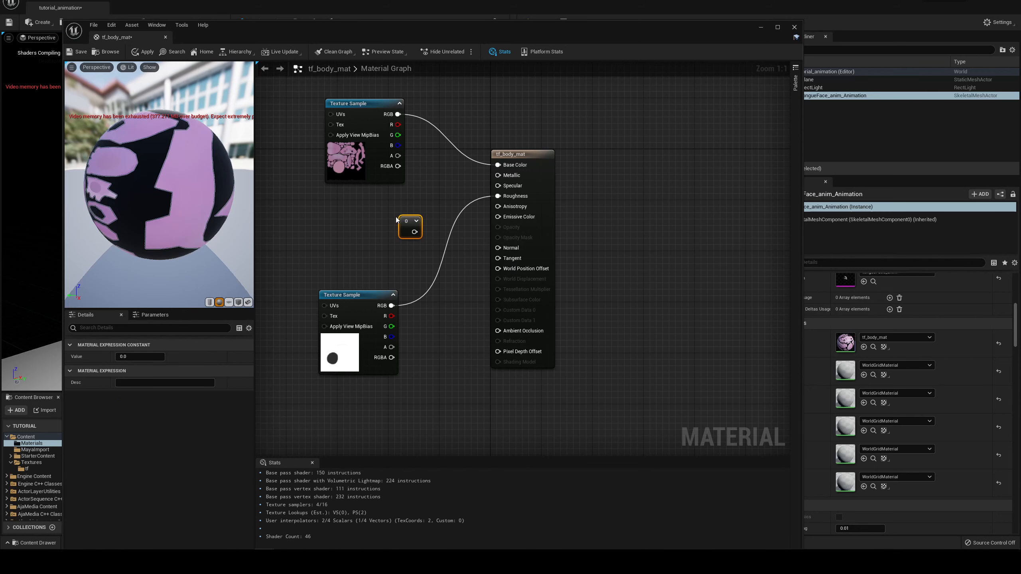
left_click_drag(414, 232, 500, 185)
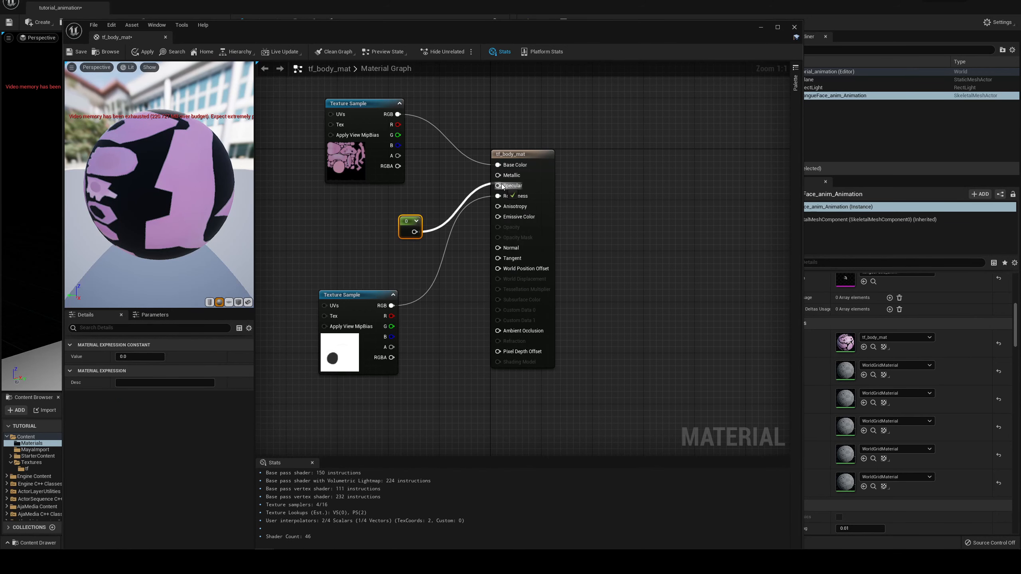
Step: Set the specular Constant's value to 0.25, apply the changes to tf_body_mat, and close the material editor
left_click_drag(409, 228, 387, 232)
left_click(138, 357)
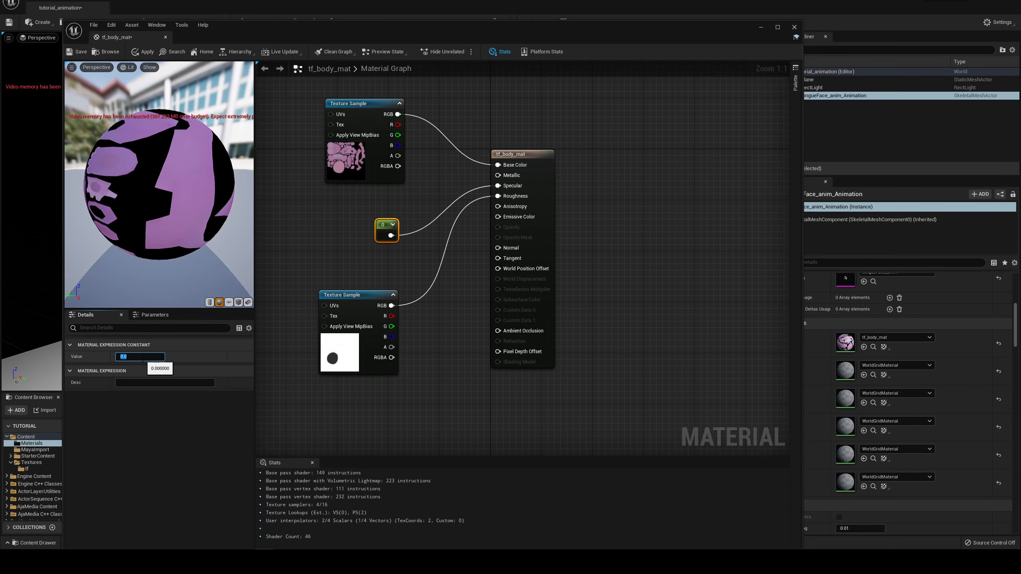
type("0.25")
left_click(475, 125)
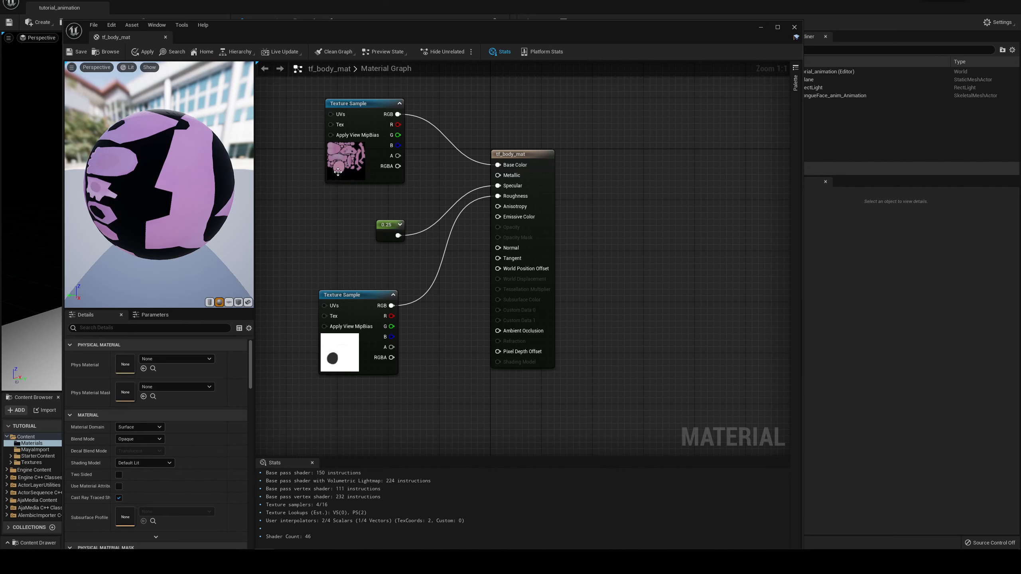
left_click(144, 51)
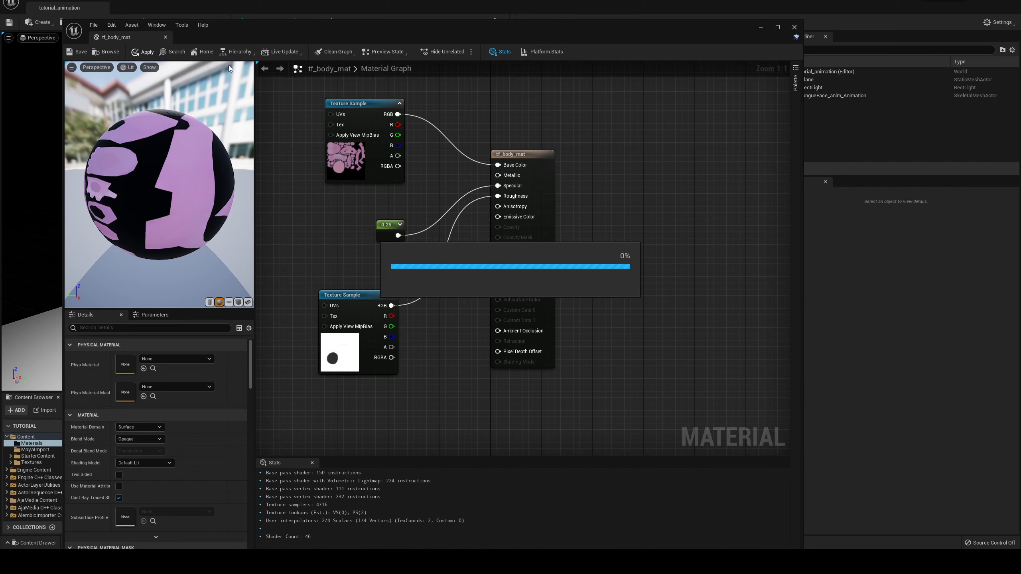
left_click(794, 27)
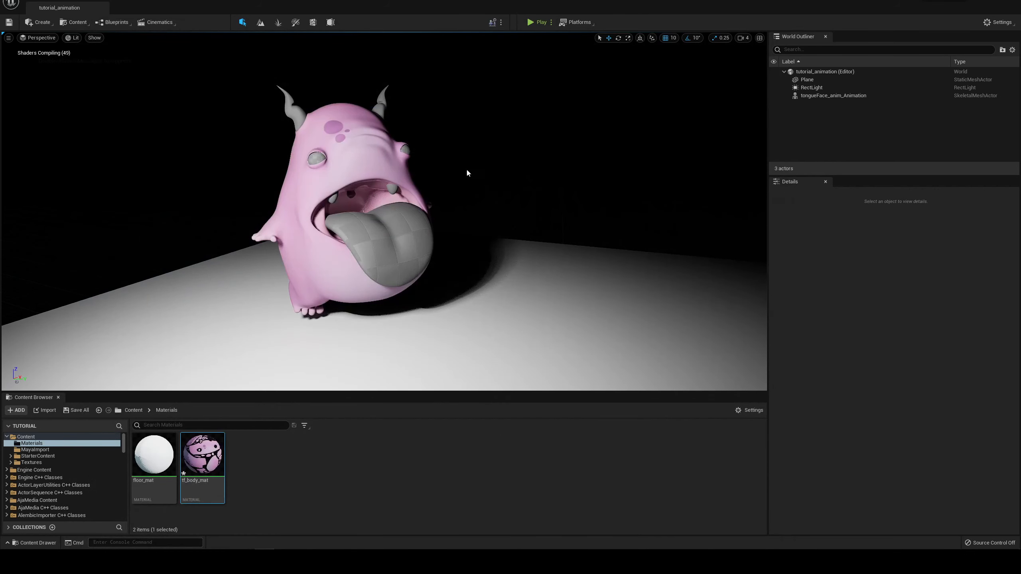
Step: Select the character and assign the bone material to its Element 1 and Element 2 slots
right_click_drag(427, 142, 392, 154, "alt")
left_click_drag(392, 154, 426, 155, "alt")
left_click(426, 155)
left_click_drag(519, 124, 446, 187, "alt")
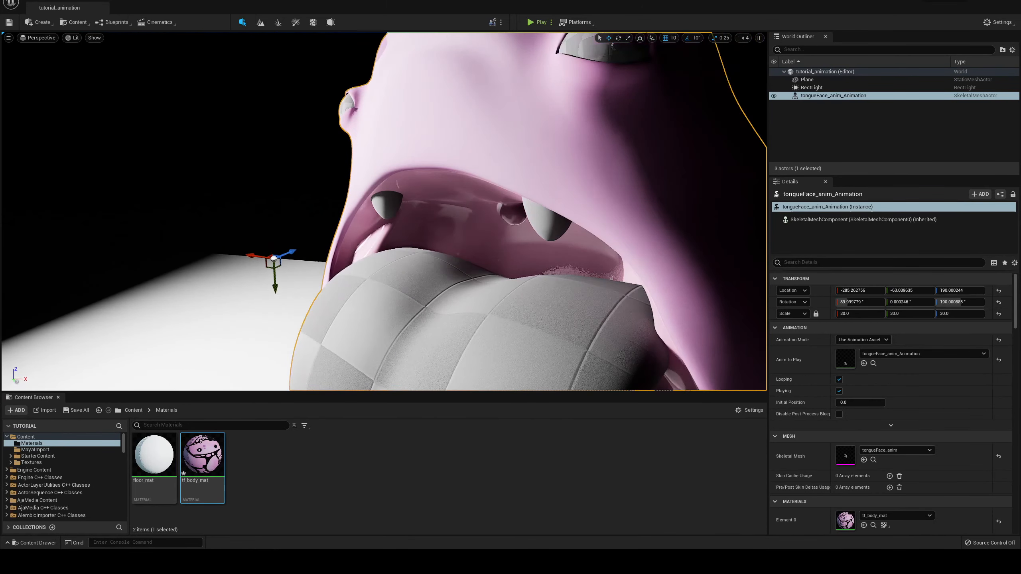
left_click_drag(444, 125, 615, 135, "alt")
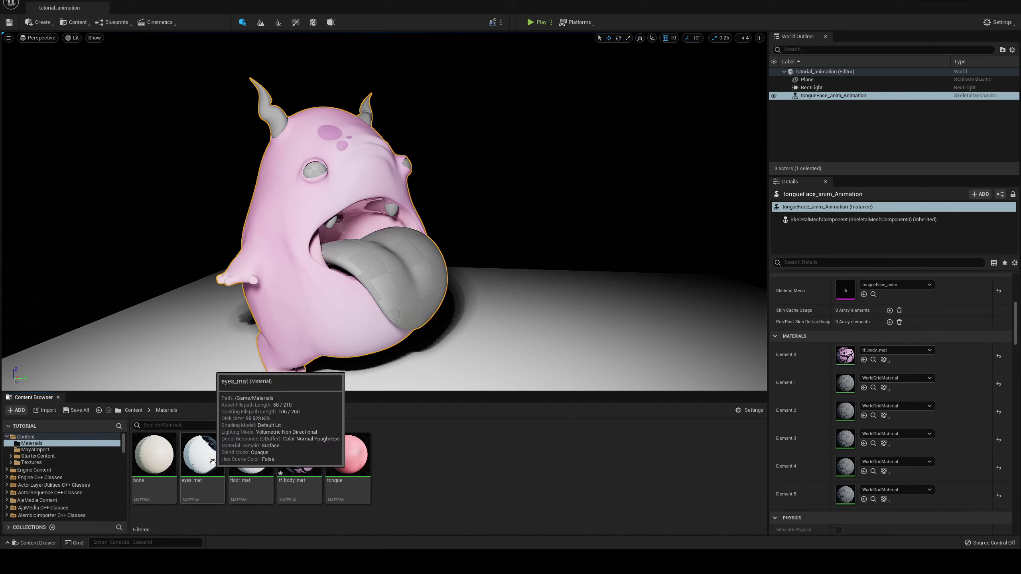
left_click_drag(154, 459, 837, 389)
left_click_drag(173, 470, 845, 411)
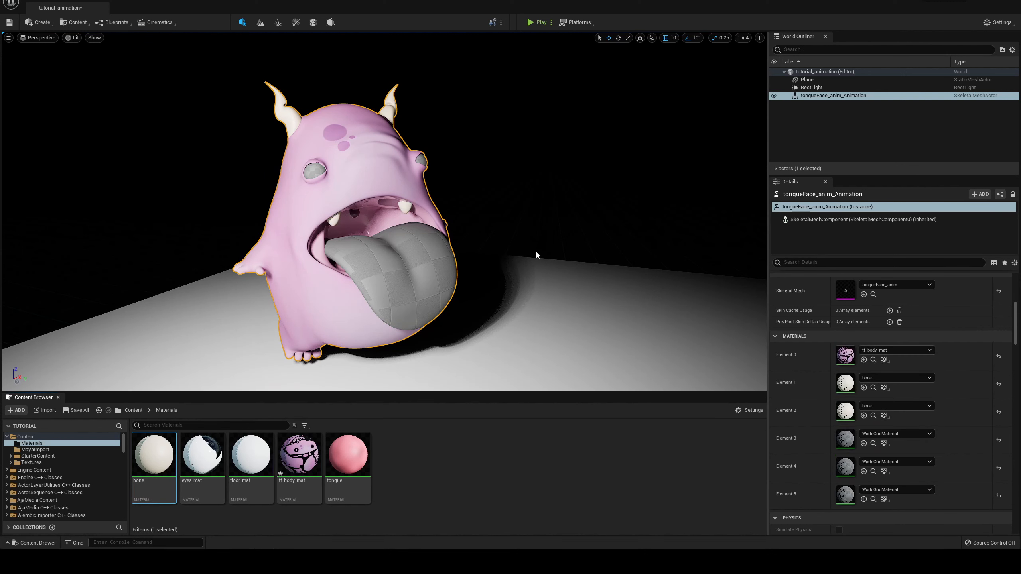
Step: Try eyes_mat on the character's Element 3 material slot
right_click_drag(536, 255, 522, 258)
left_click_drag(202, 454, 880, 437)
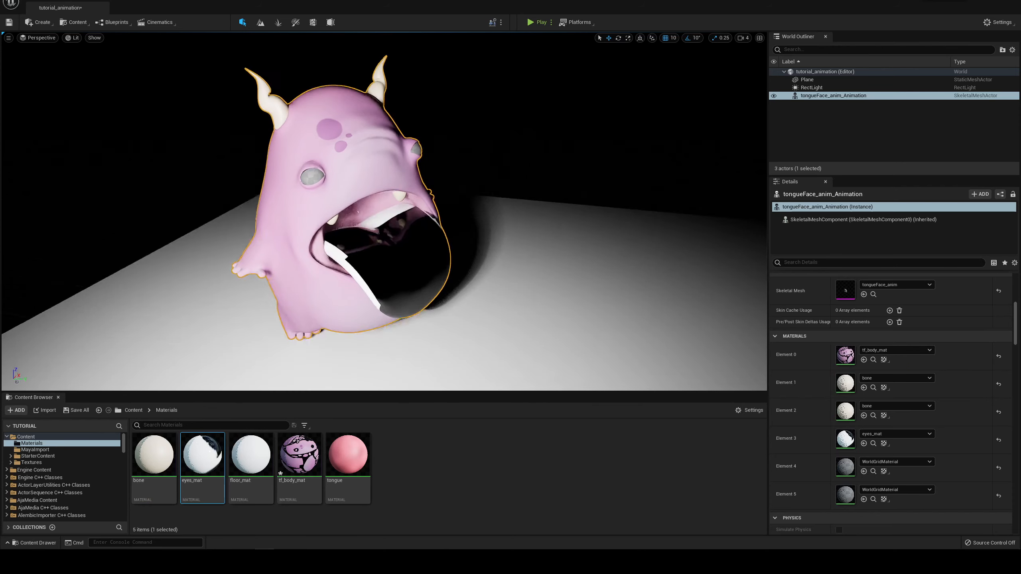
left_click_drag(462, 257, 463, 225, "alt")
Step: Assign the tongue material to the character's Element 3 slot and eyes_mat to Element 4 and Element 5
left_click_drag(341, 466, 864, 439)
left_click_drag(203, 454, 884, 466)
left_click_drag(204, 465, 884, 494)
Step: Inspect the fully textured character and the rect light's position in the scene from several angles
left_click_drag(567, 223, 466, 152, "alt")
right_click_drag(466, 153, 522, 160, "alt")
left_click_drag(522, 161, 514, 144, "alt")
right_click_drag(514, 145, 446, 153, "alt")
left_click_drag(446, 153, 494, 177, "alt")
right_click_drag(488, 195, 434, 189, "alt")
middle_click_drag(495, 202, 478, 178, "alt")
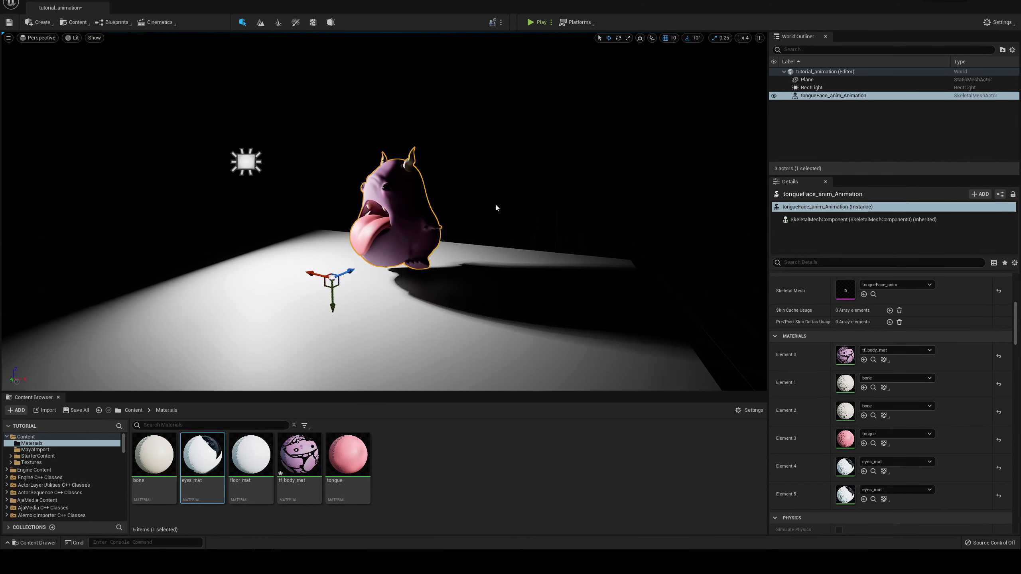
Step: Examine the textured character and its shadow from behind, the side and the front, with the character deselected at the end
right_click_drag(495, 202, 558, 209, "alt")
left_click_drag(427, 270, 366, 268, "alt")
middle_click_drag(427, 270, 365, 173, "alt")
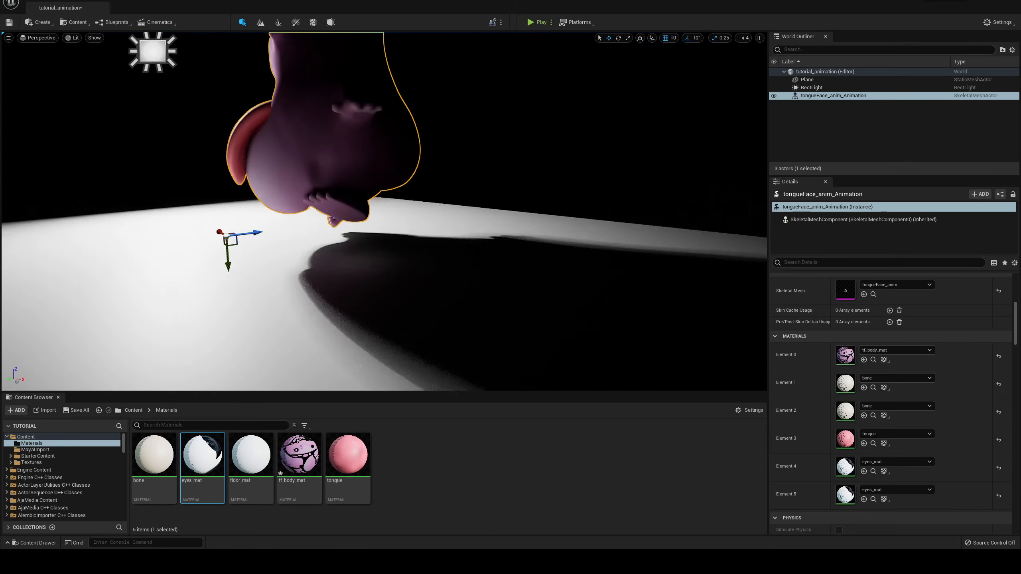
left_click_drag(431, 233, 346, 229, "alt")
middle_click_drag(438, 168, 465, 241, "alt")
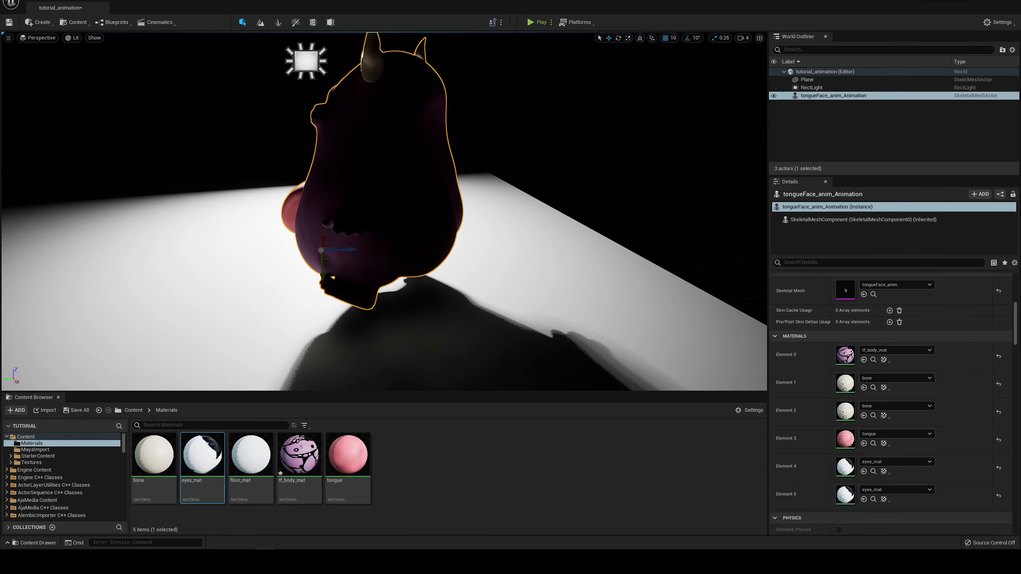
left_click_drag(383, 131, 615, 139, "alt")
right_click_drag(382, 131, 321, 126, "alt")
middle_click_drag(382, 131, 505, 204, "alt")
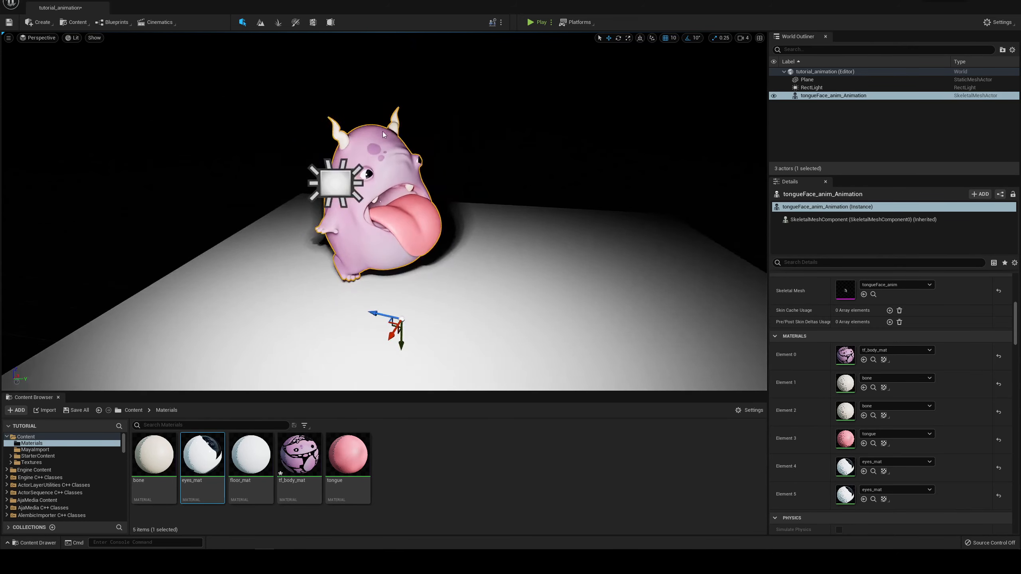
left_click_drag(383, 131, 381, 107, "alt")
right_click_drag(385, 138, 430, 140, "alt")
middle_click_drag(384, 139, 317, 141, "alt")
left_click(388, 146)
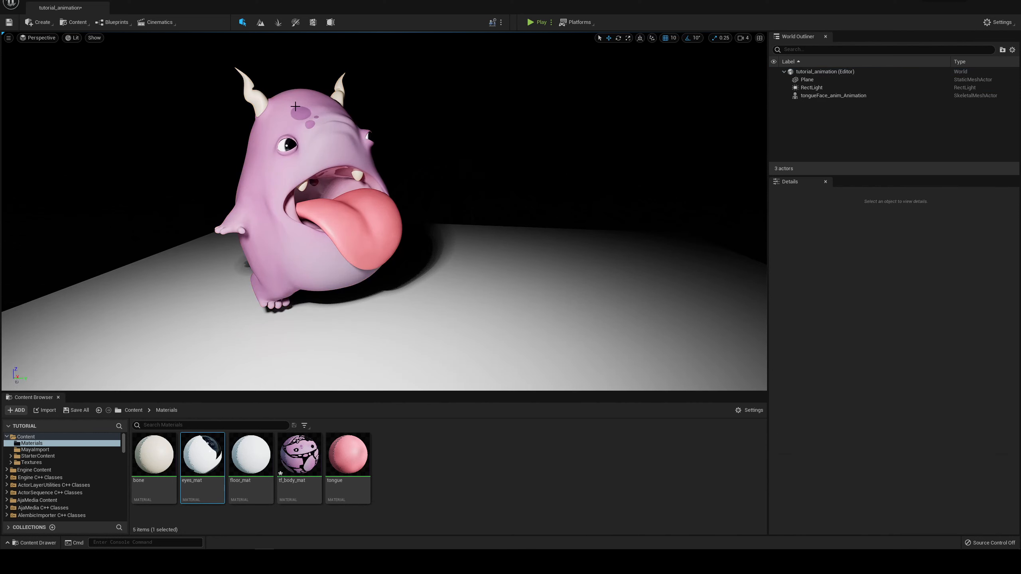
left_click_drag(300, 107, 349, 126, "alt")
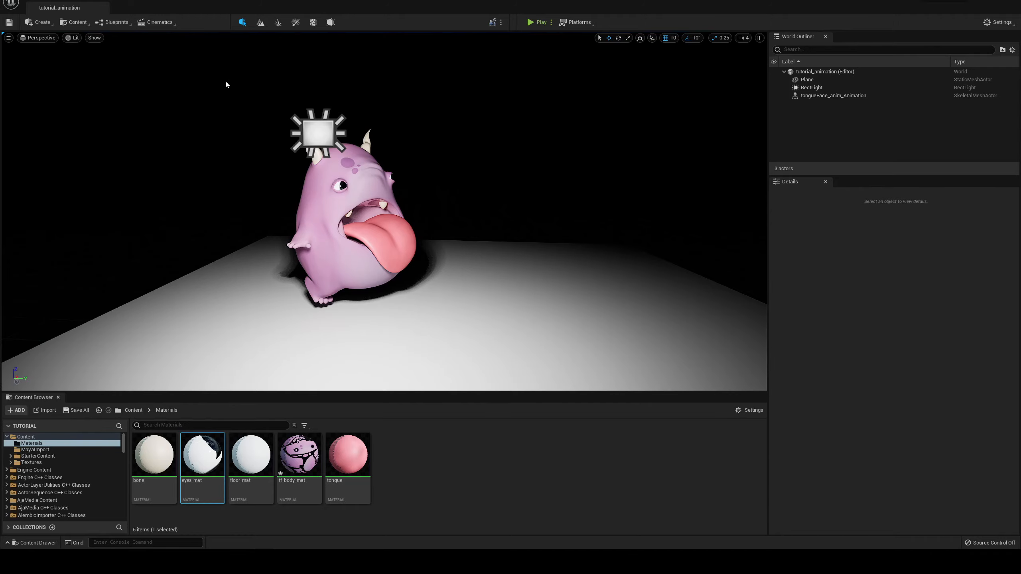
Step: Add a Cine Camera Actor to the level
left_click(49, 22)
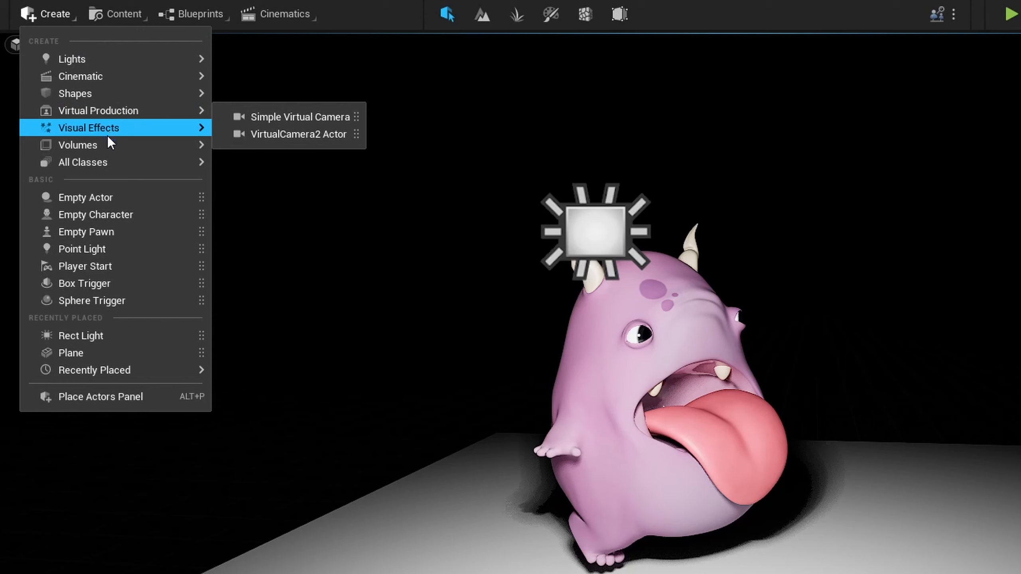
mouse_move(126, 79)
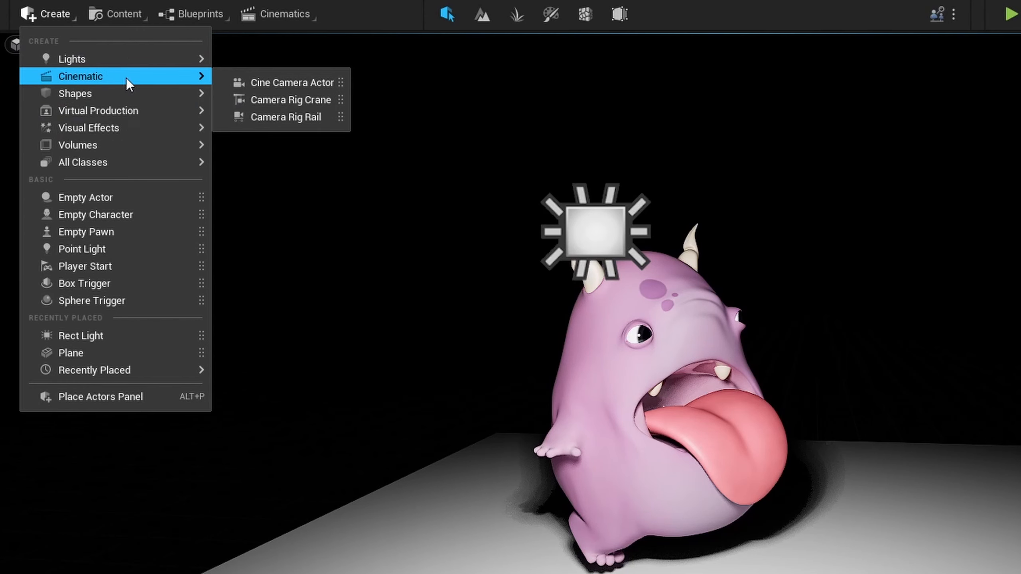
left_click(265, 86)
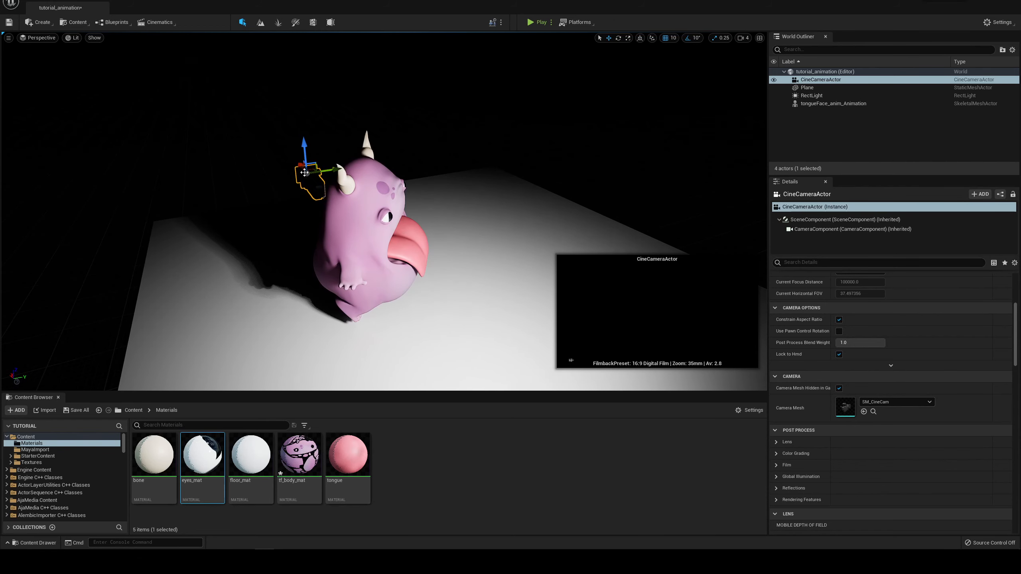
Step: Pull the cine camera back until the whole character fits in its frame, and keep its preview pinned
left_click_drag(318, 149, 362, 167, "alt")
left_click_drag(266, 176, 533, 308)
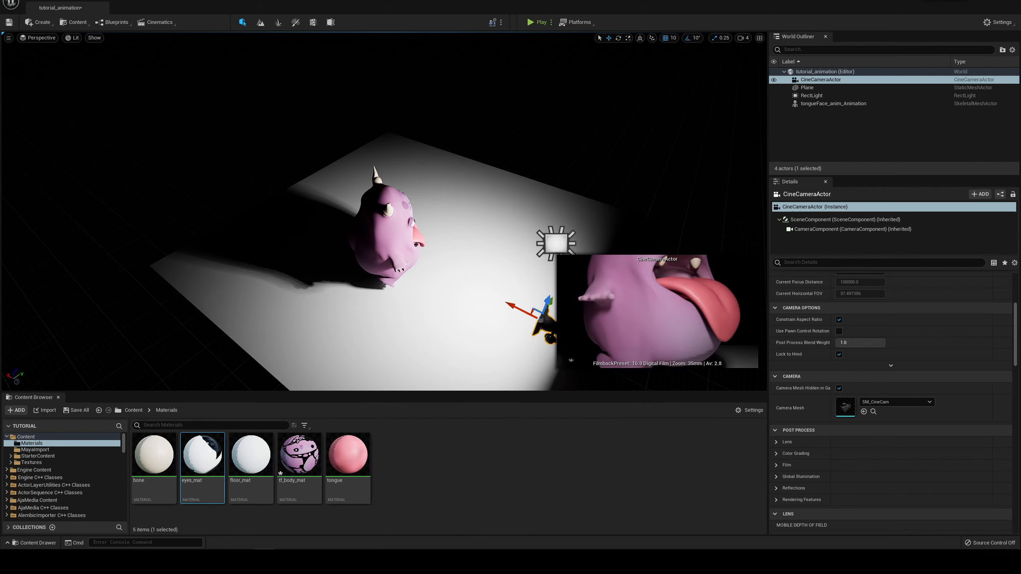
middle_click_drag(609, 171, 461, 123, "alt")
left_click_drag(380, 266, 536, 345)
scroll(548, 232, "down", 5)
left_click_drag(553, 226, 472, 195, "alt")
left_click_drag(396, 296, 444, 160, "alt")
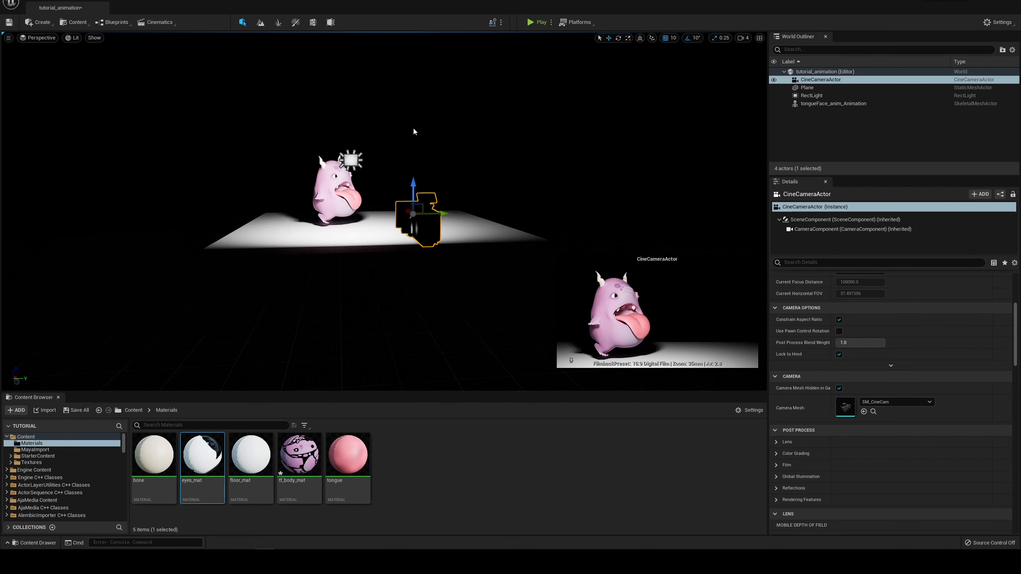
mouse_move(394, 109)
left_mouse_down("alt")
mouse_move(418, 113)
mouse_move(393, 115)
left_mouse_up("alt")
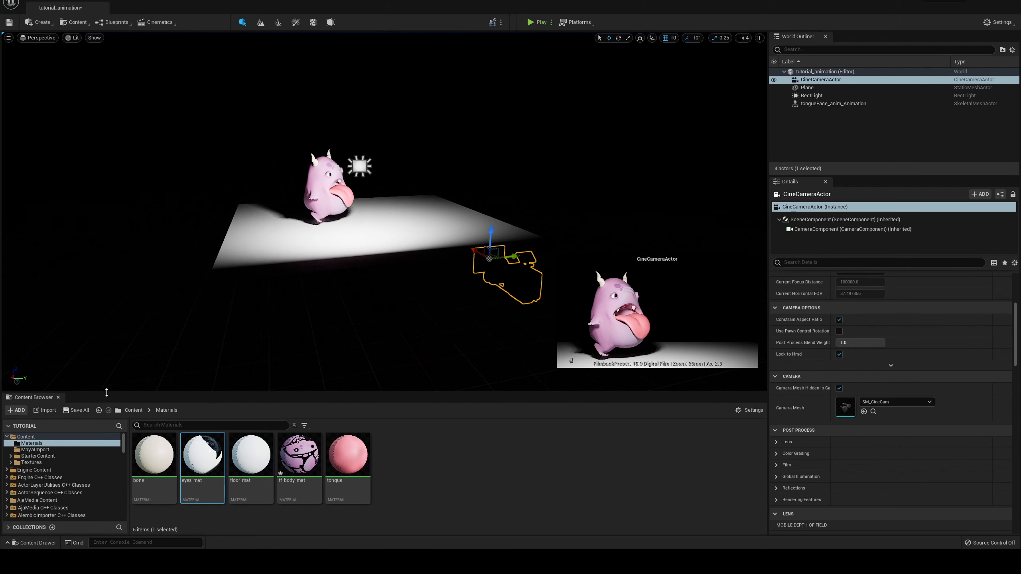
left_click(414, 285)
left_click_drag(452, 128, 417, 128, "alt")
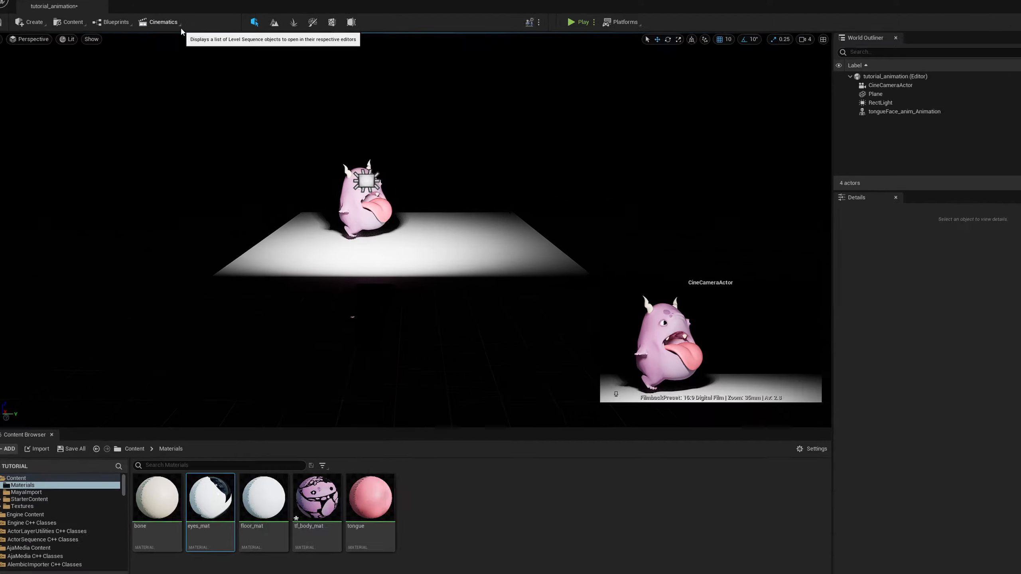
Step: Start a new level sequence and create a folder named Sequences inside Content for it
left_click(159, 22)
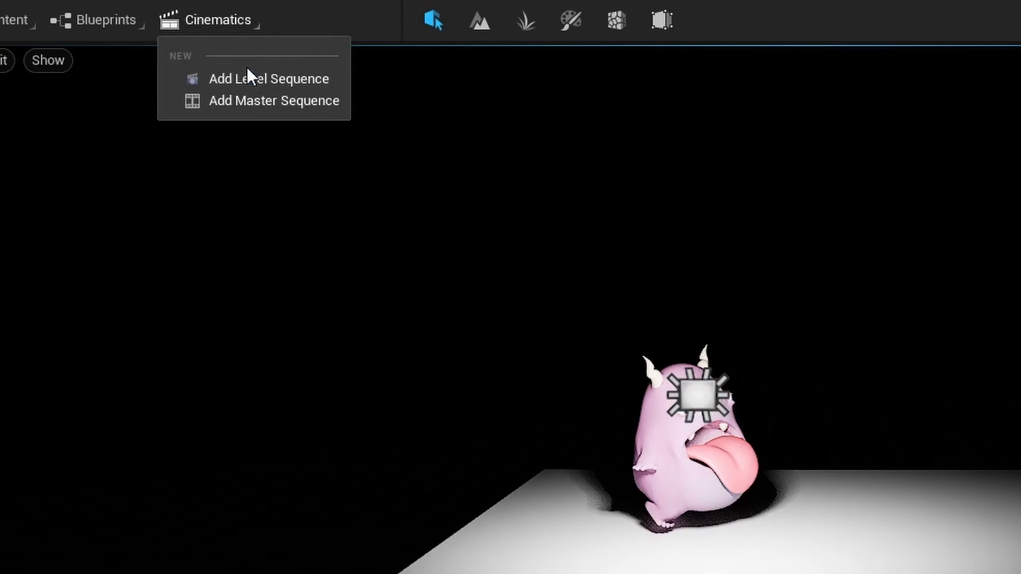
key("Escape")
left_click(245, 43)
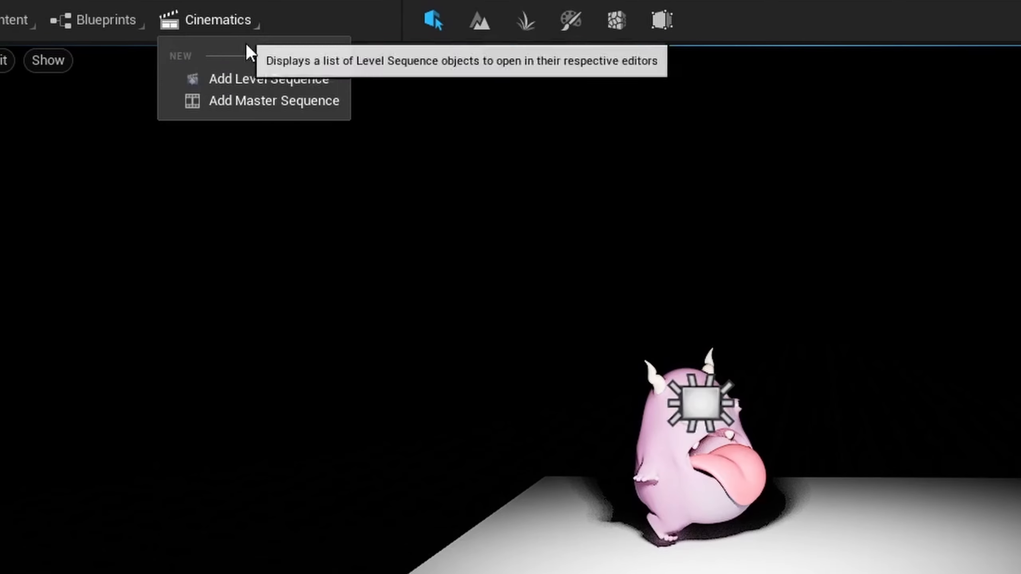
left_click(259, 78)
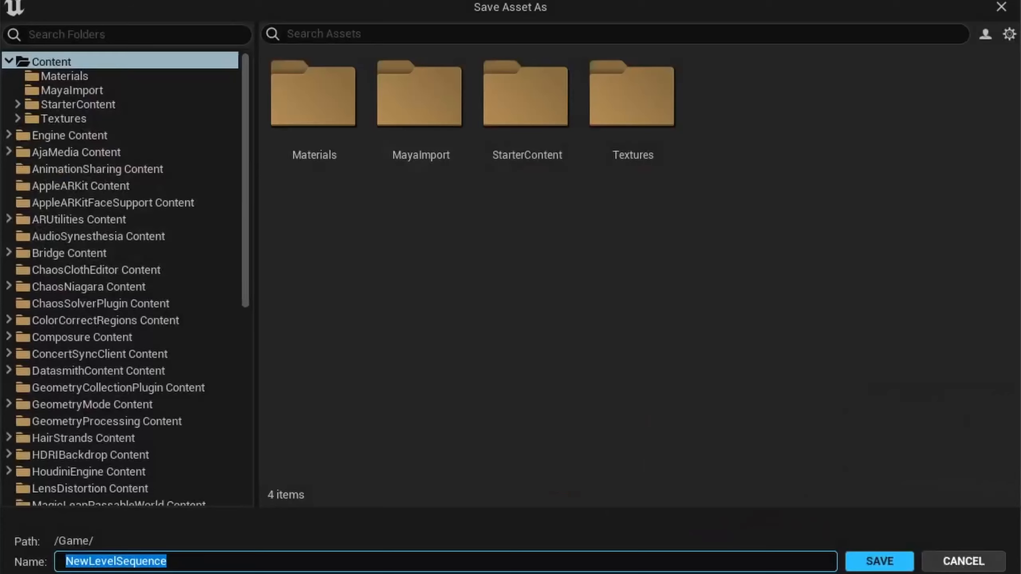
right_click(819, 127)
left_click(898, 171)
type("S")
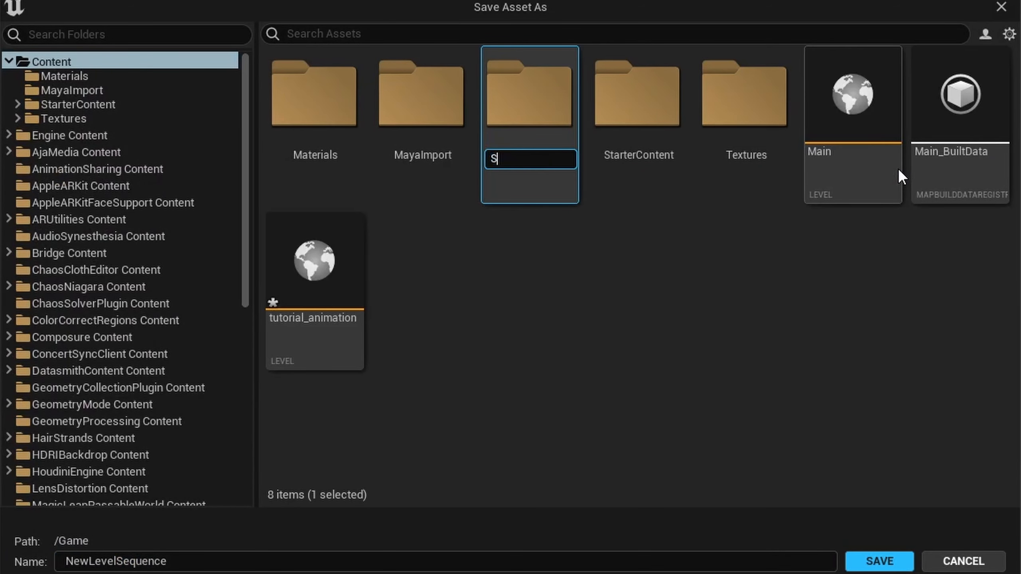
type("equences")
key("Return")
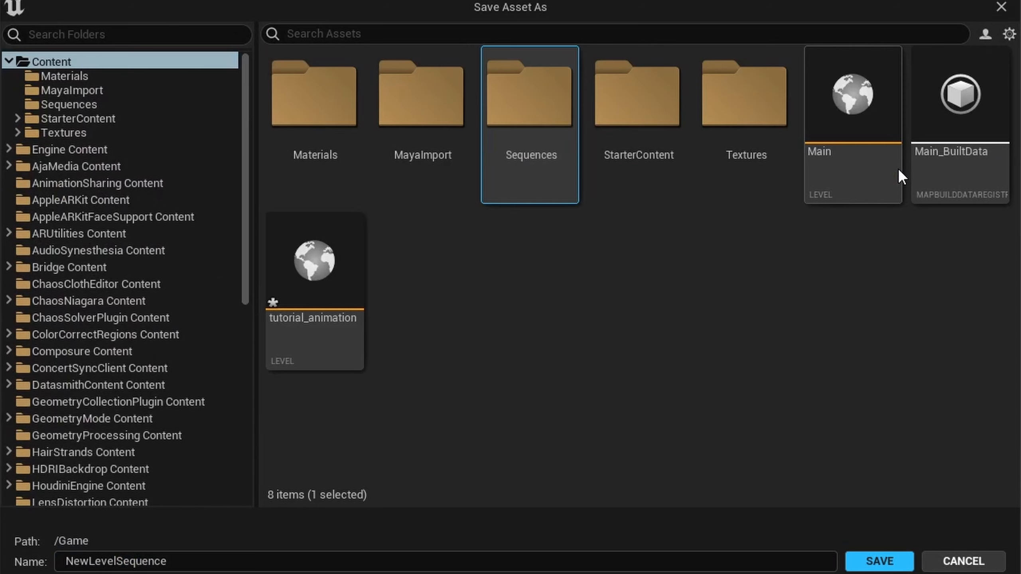
Step: Save the level sequence in the Sequences folder as tongueFace_render
double_click(529, 104)
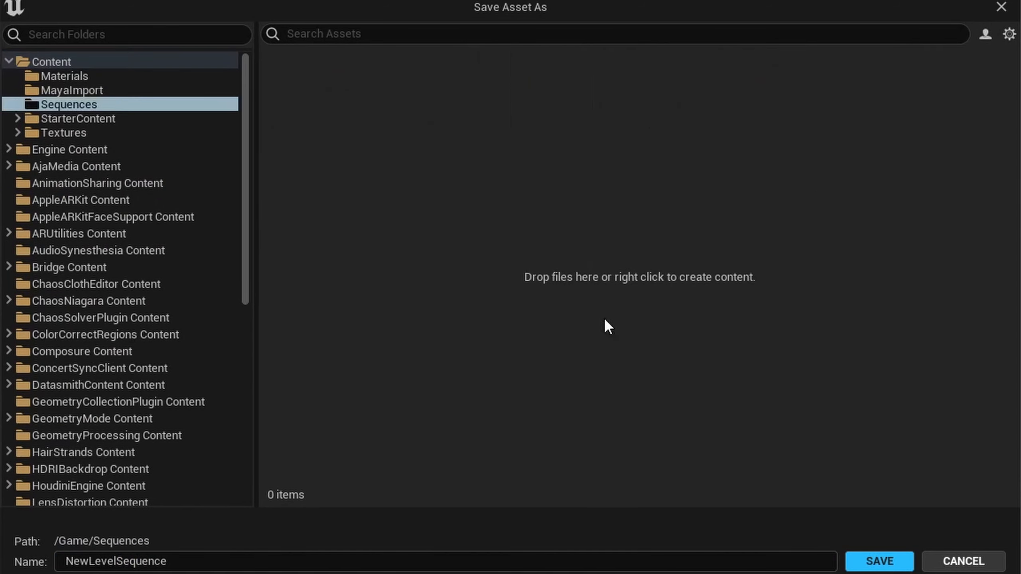
left_click(436, 567)
left_click(429, 549)
left_click(420, 565)
left_click_drag(419, 565, 27, 510)
type("tong")
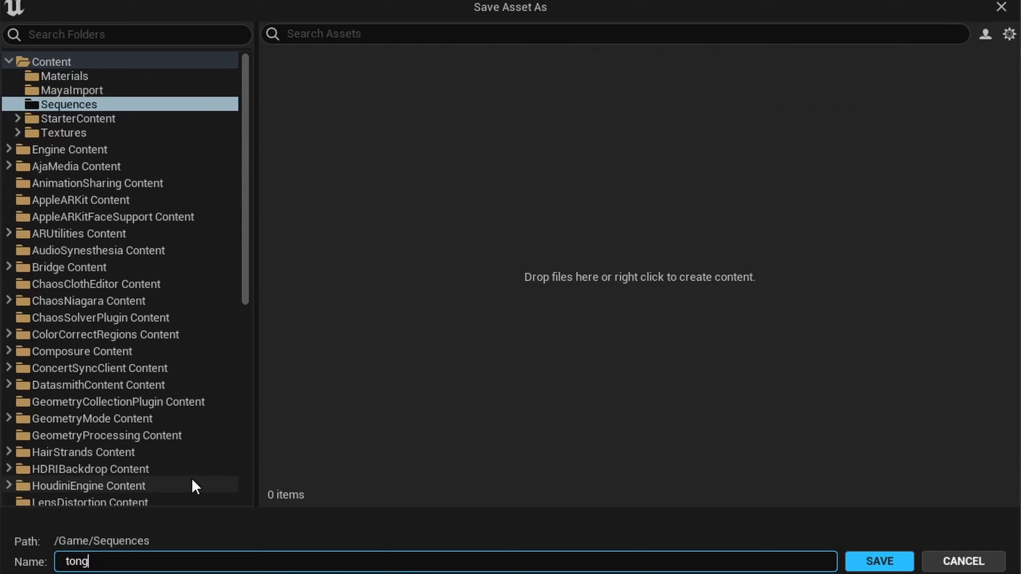
type("ueFace_render")
left_click(870, 561)
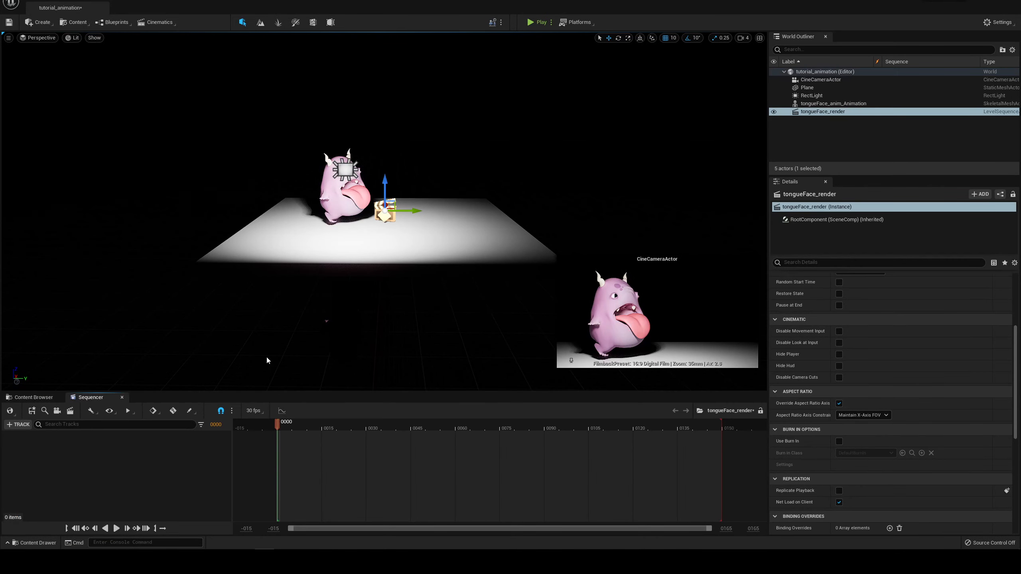
Step: Undock the Sequencer into a floating window and dock it back beside the Content Browser
left_click_drag(104, 399, 134, 399)
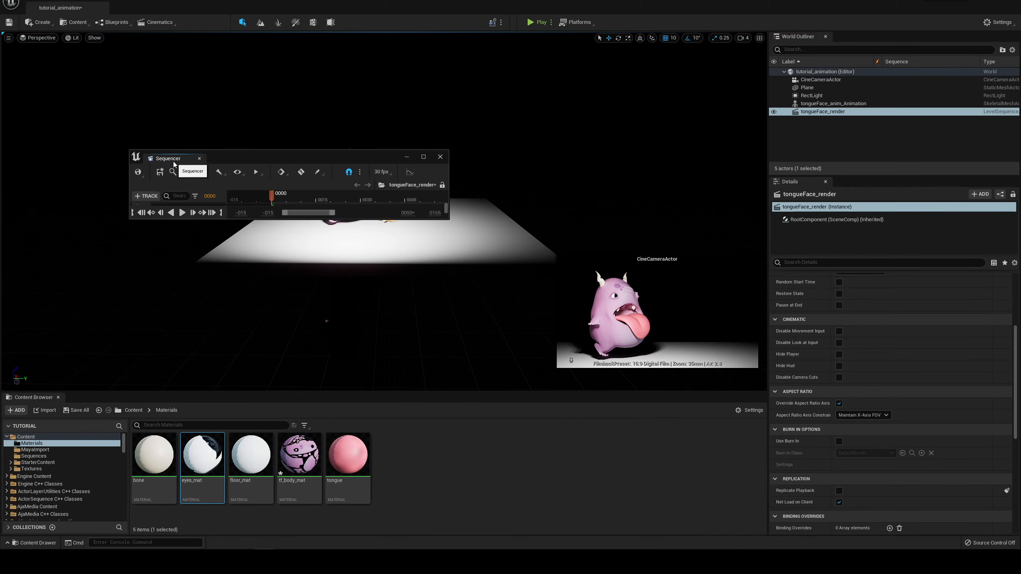
left_click_drag(173, 161, 97, 399)
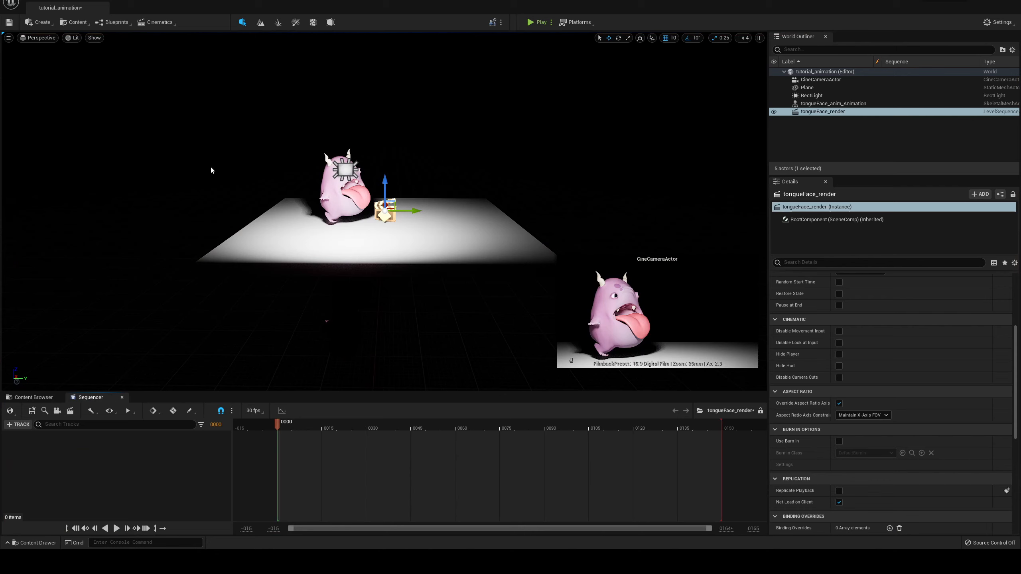
left_click_drag(211, 167, 227, 164, "alt")
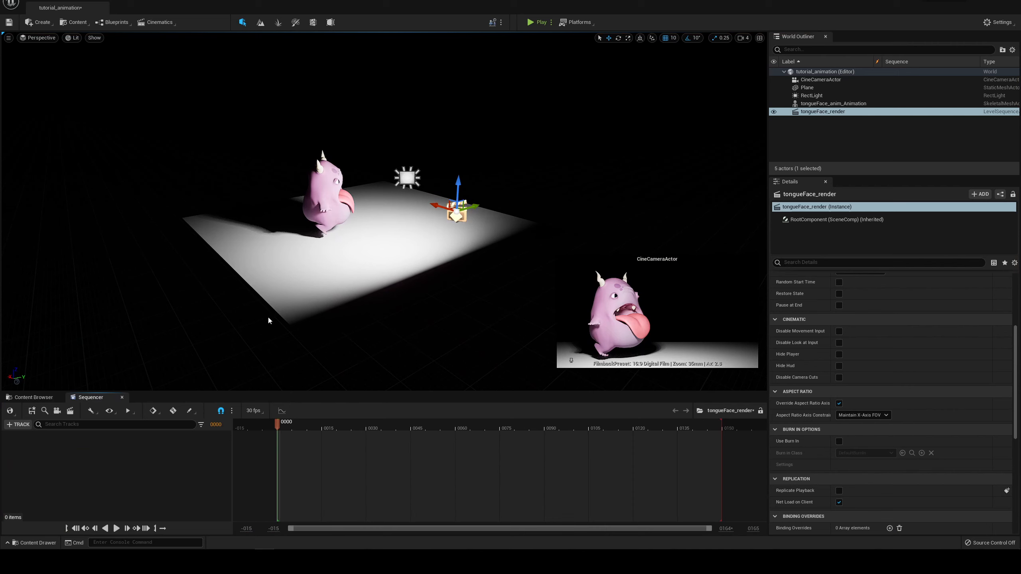
Step: Set the sequence's display rate to 24 fps (film) and scrub the playhead to frame 21
left_click(256, 412)
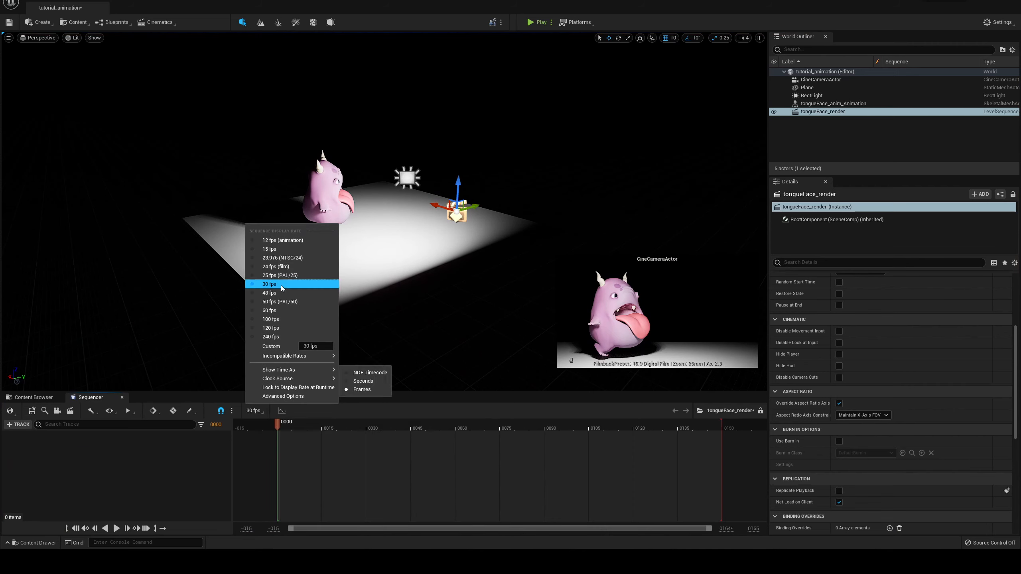
left_click(284, 266)
mouse_move(514, 166)
left_mouse_down("alt")
mouse_move(525, 165)
mouse_move(514, 164)
left_mouse_up("alt")
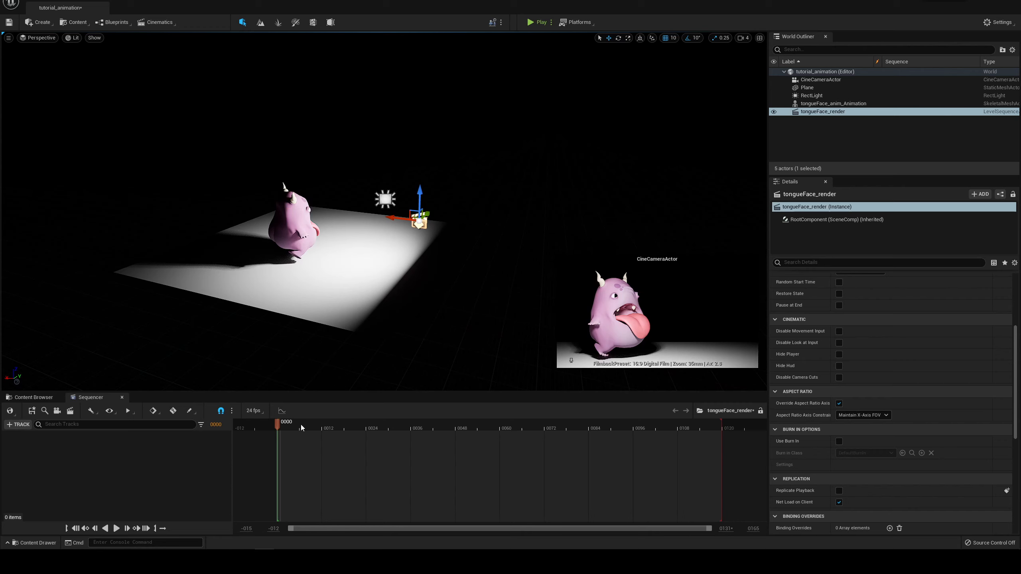
mouse_move(302, 427)
left_mouse_down()
mouse_move(534, 427)
mouse_move(289, 427)
left_mouse_up()
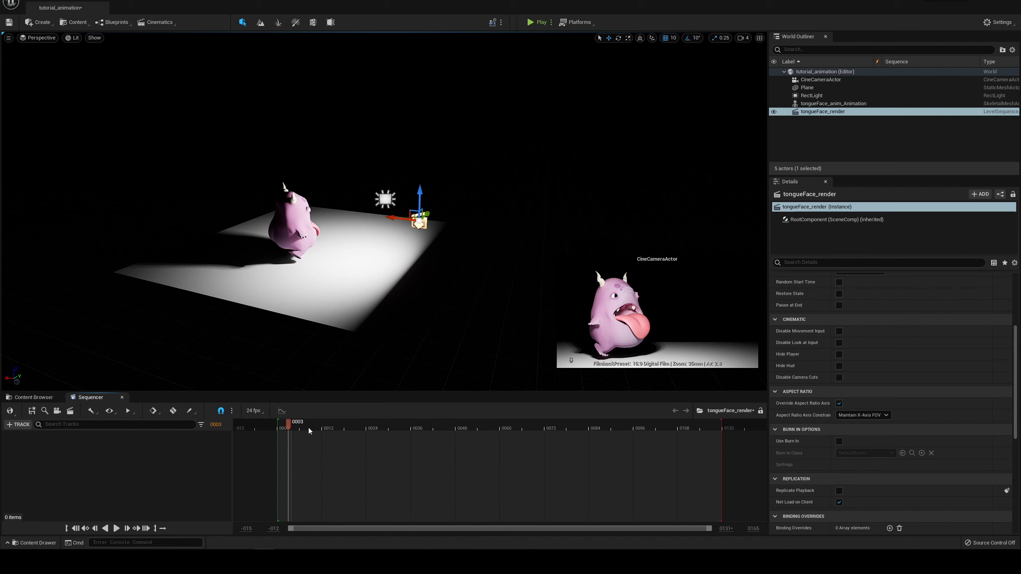
left_click(355, 427)
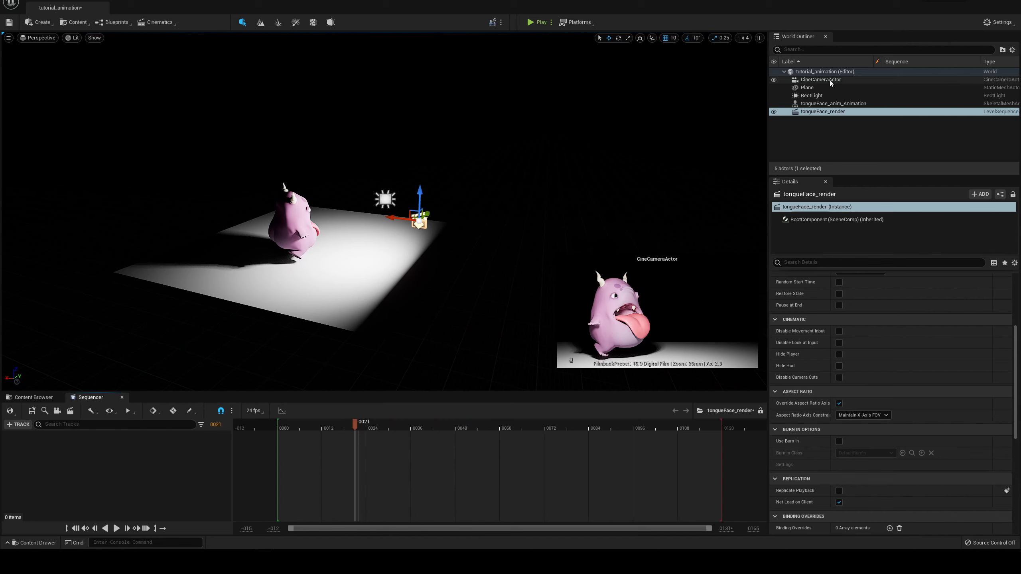
Step: Add the CineCameraActor to the tongueFace_render sequence and scrub the playhead to frame 11
left_click_drag(828, 80, 298, 442)
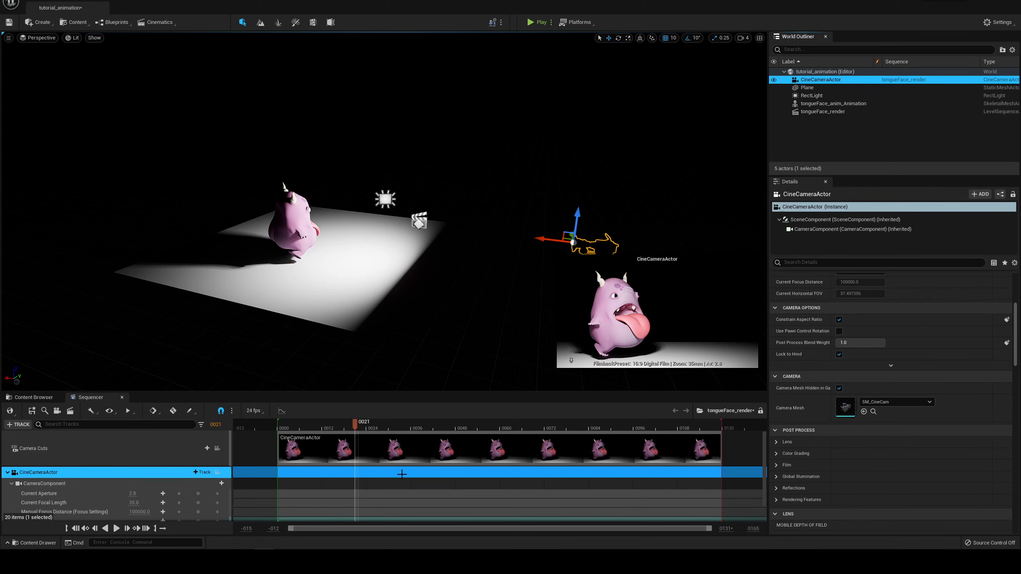
scroll(395, 471, "down", 2)
left_click_drag(354, 425, 320, 432)
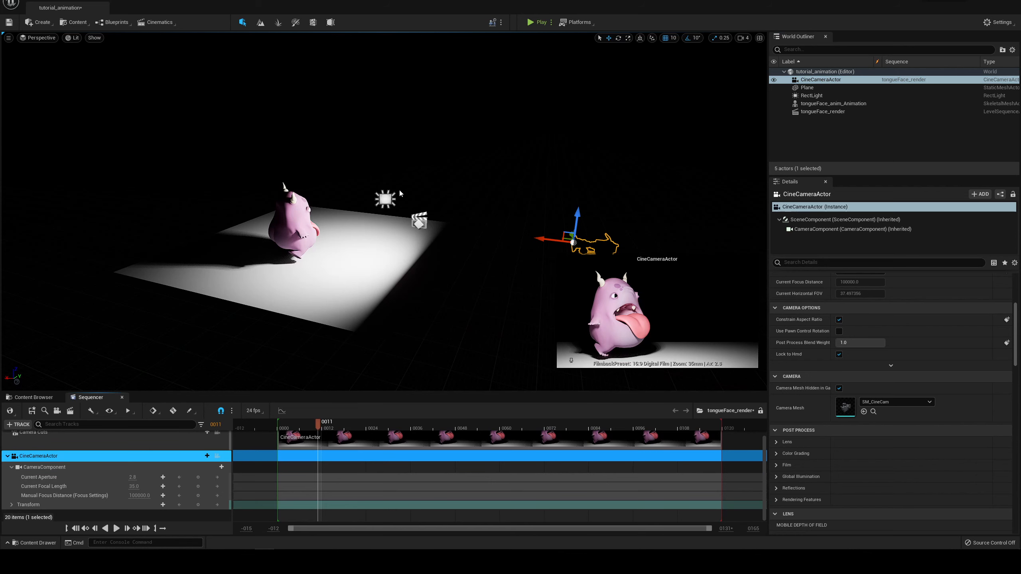
left_click_drag(399, 191, 381, 185, "alt")
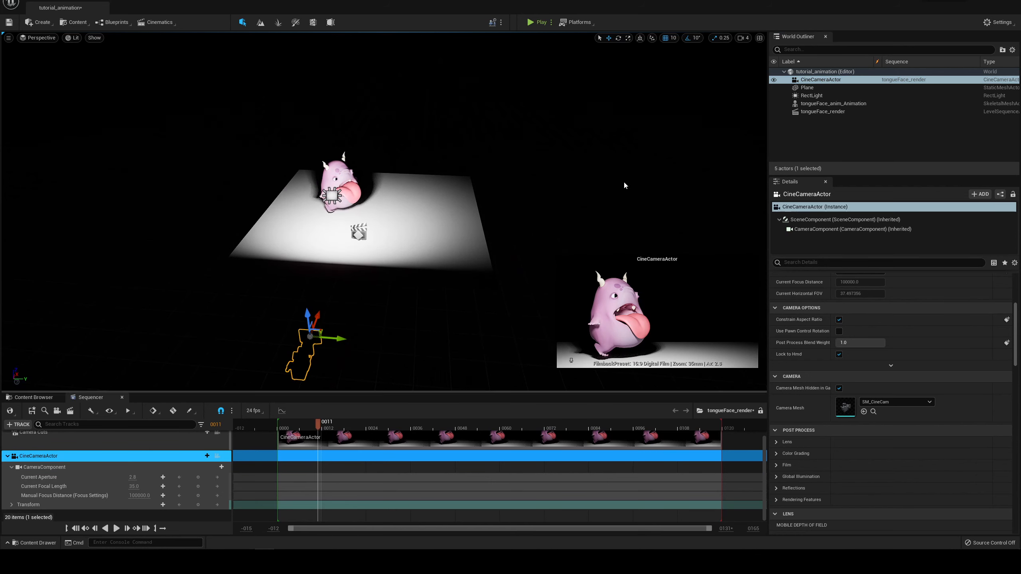
Step: Add the tongueFace_anim_Animation actor to the sequence and scrub the playhead to frame 9
left_click(831, 103)
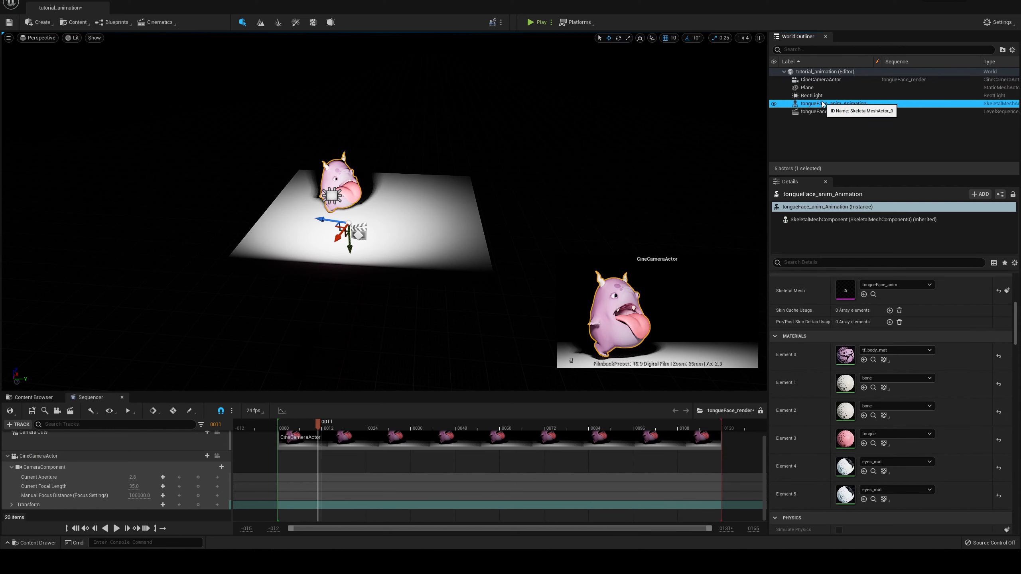
left_click_drag(853, 106, 247, 522)
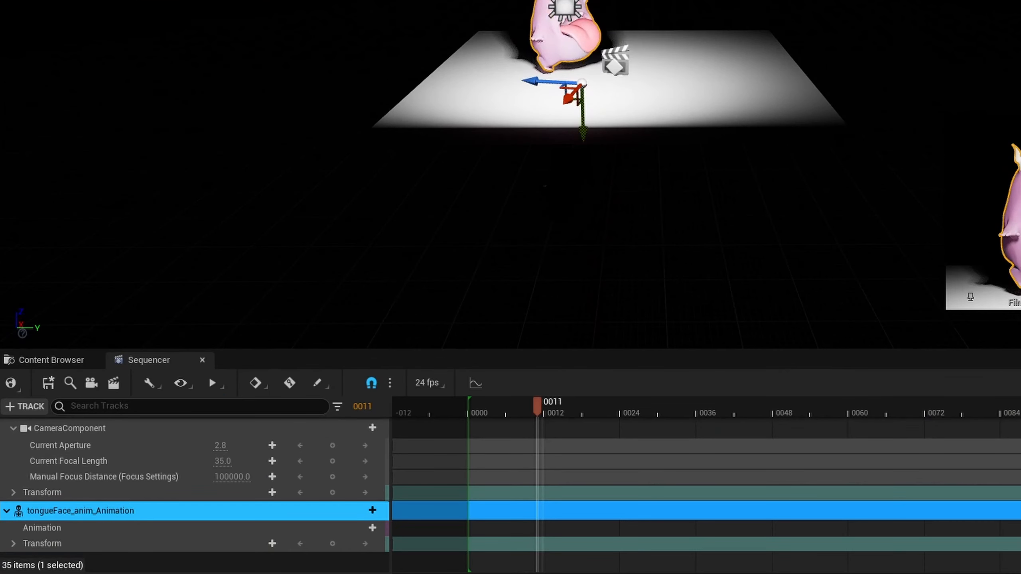
mouse_move(529, 416)
left_mouse_down()
mouse_move(576, 415)
mouse_move(524, 410)
left_mouse_up()
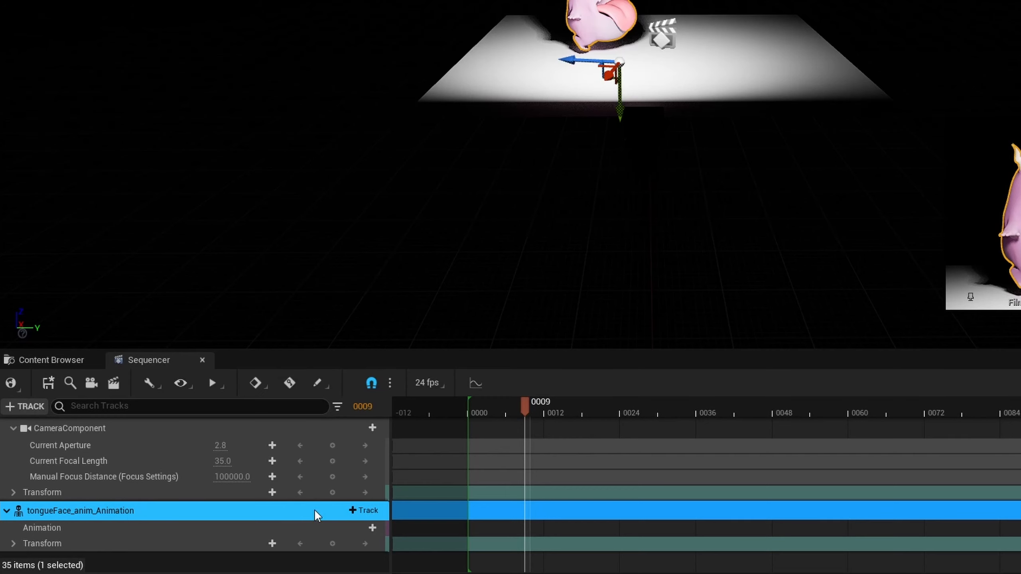
Step: Add the tongueFace_anim_Animation sequence to the character's track, start its section at frame 1 and return the playhead to frame 0
left_click(366, 511)
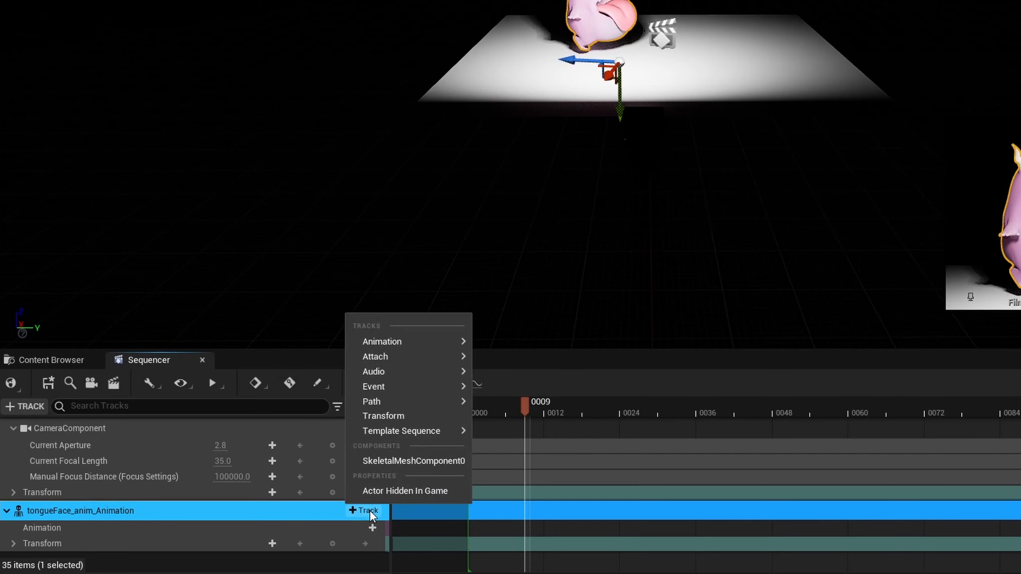
mouse_move(395, 356)
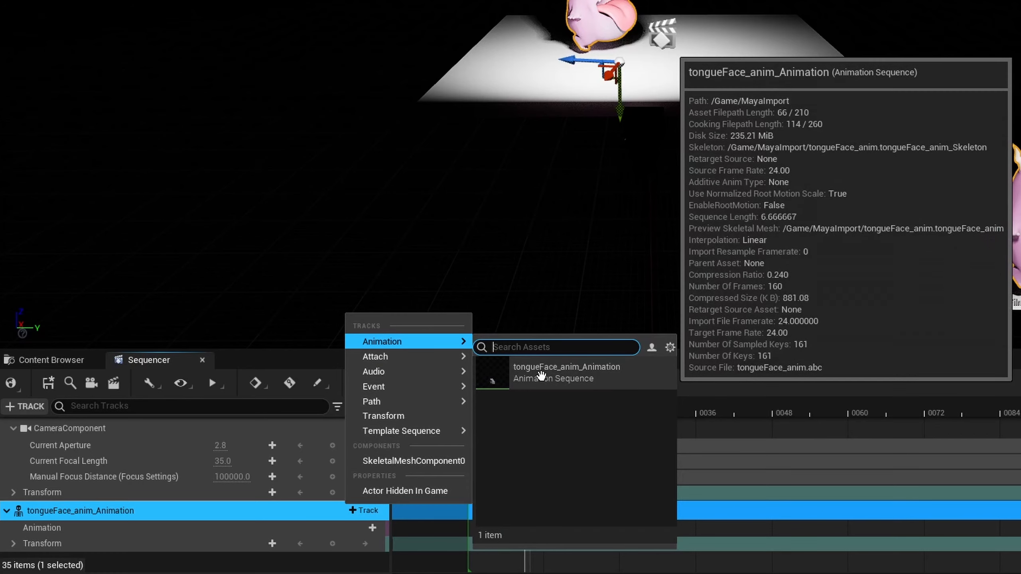
left_click(543, 376)
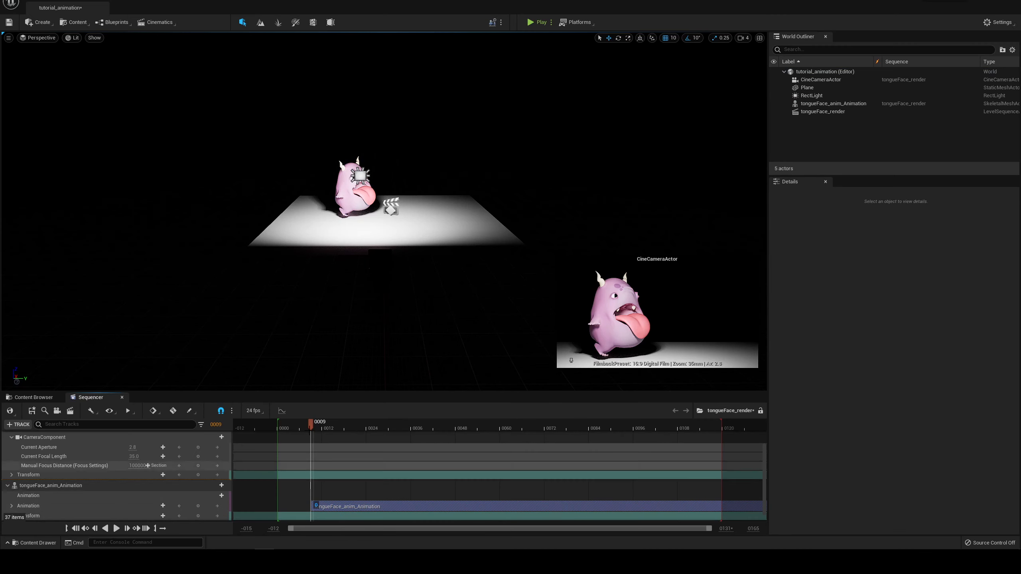
mouse_move(315, 425)
left_mouse_down()
mouse_move(360, 425)
mouse_move(285, 425)
mouse_move(342, 427)
mouse_move(287, 438)
mouse_move(360, 438)
mouse_move(322, 439)
left_mouse_up()
left_click_drag(360, 508, 329, 507)
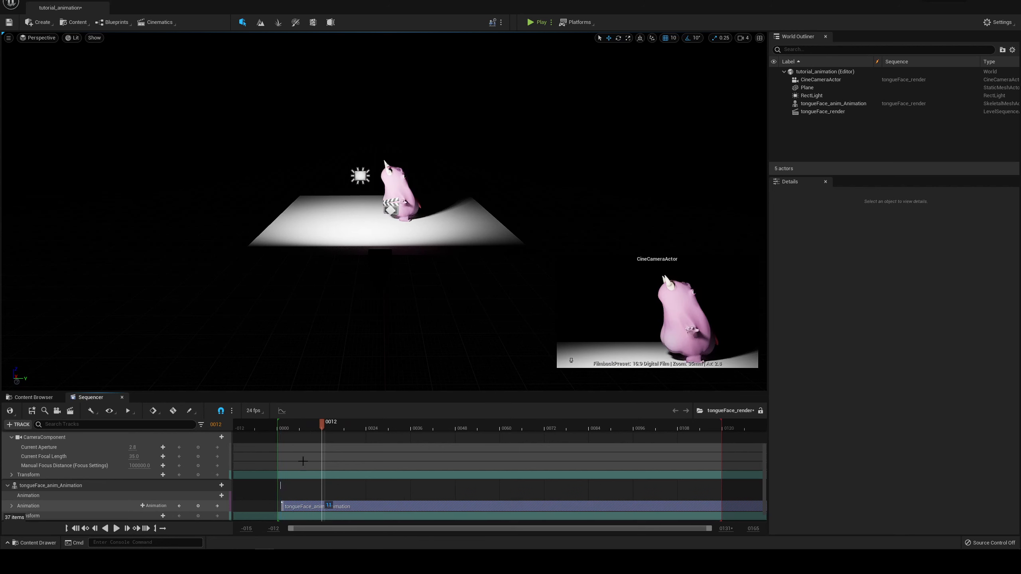
left_click(282, 427)
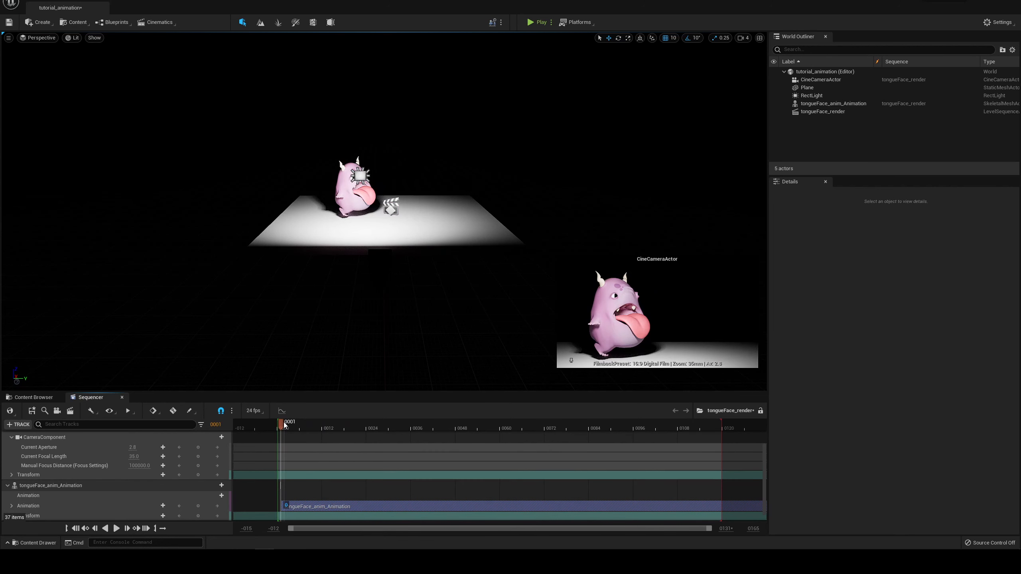
left_click_drag(282, 426, 277, 426)
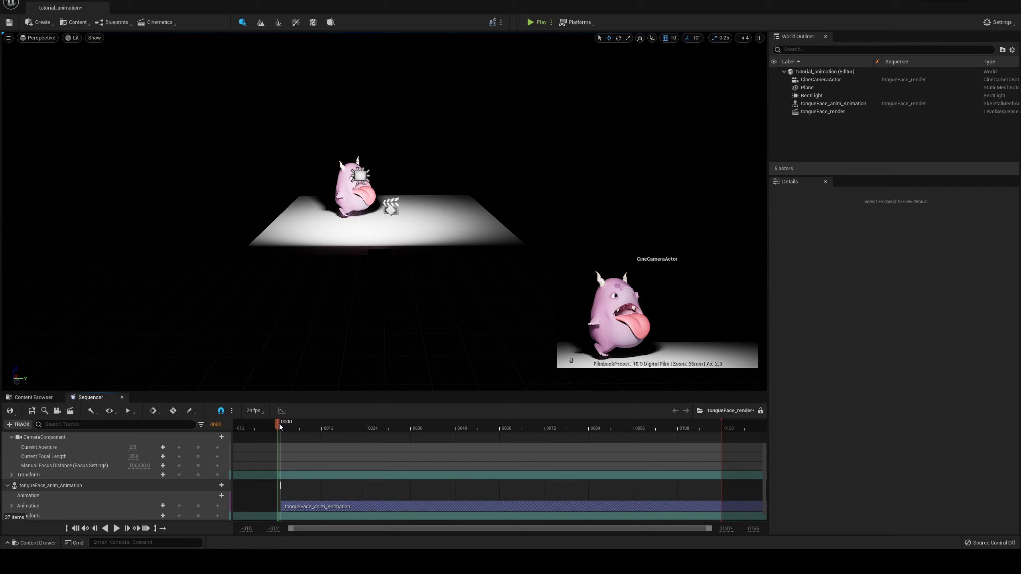
Step: Scrub through the animation, extend the visible timeline range and set the sequence's playback end to frame 160
scroll(299, 232, "up", 5)
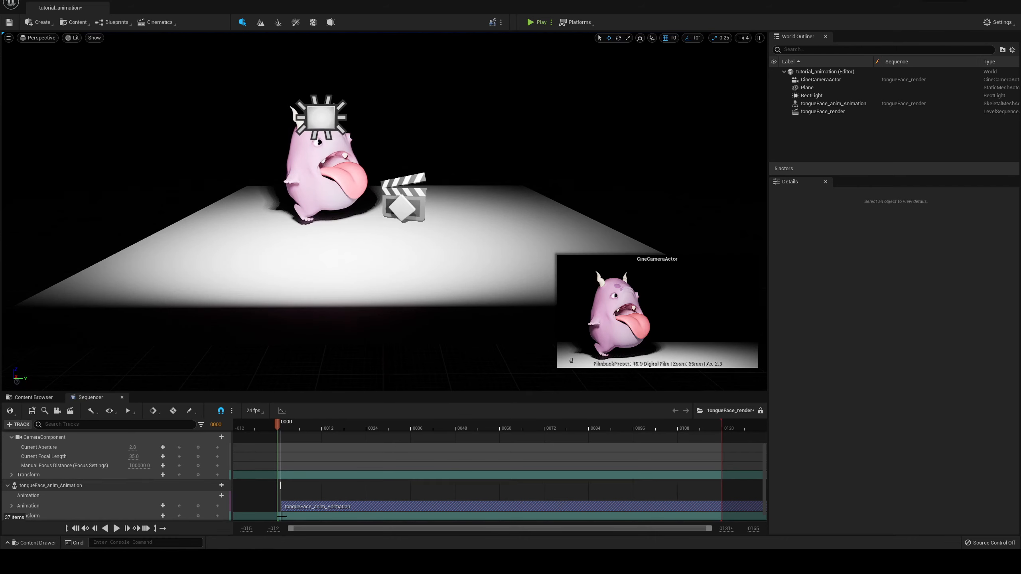
mouse_move(279, 424)
left_mouse_down()
mouse_move(303, 429)
mouse_move(279, 429)
left_mouse_up()
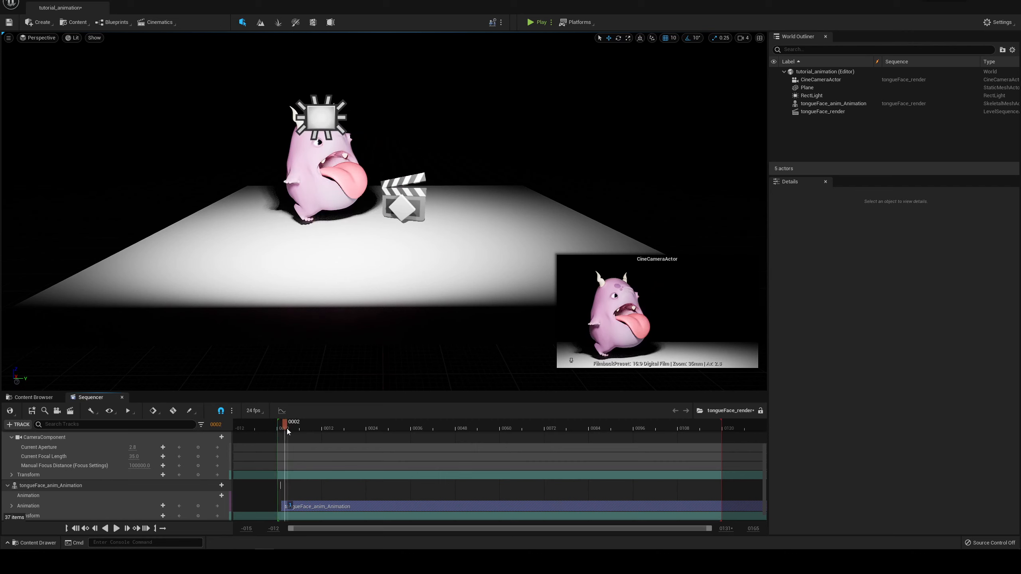
left_click_drag(320, 426, 374, 426)
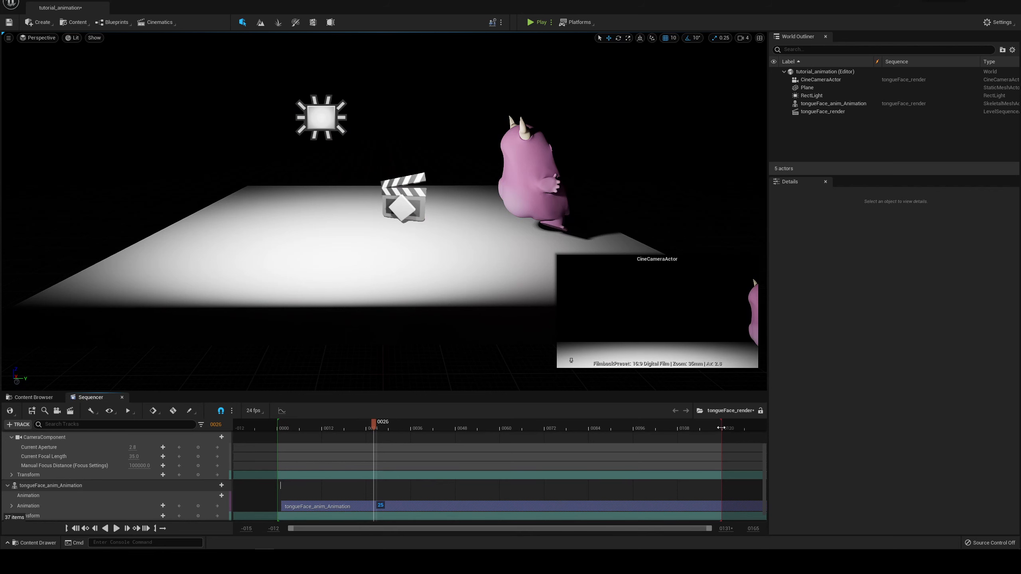
left_click(708, 428)
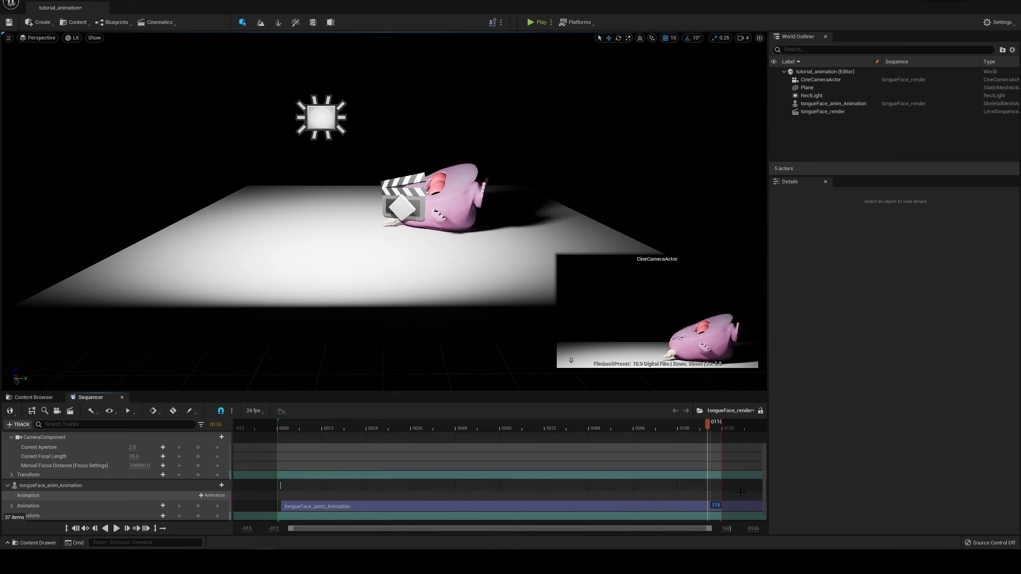
key("Return")
left_click_drag(759, 435, 735, 430)
left_click(731, 430)
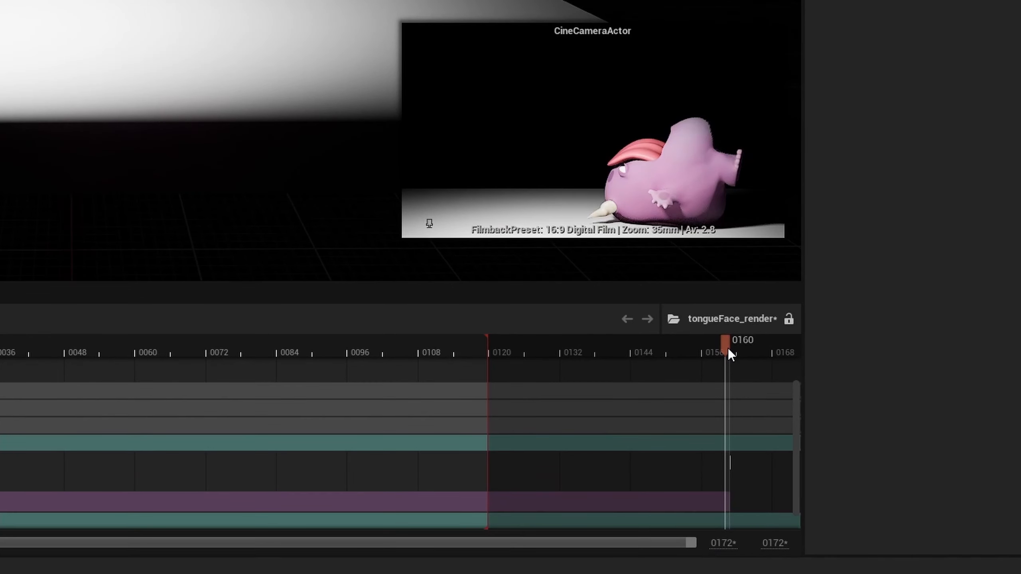
right_click(729, 351)
left_click(767, 413)
Step: Shift the CineCameraActor sideways to center the character in its frame and scrub the animation up to frame 137
left_click_drag(659, 342, 236, 336)
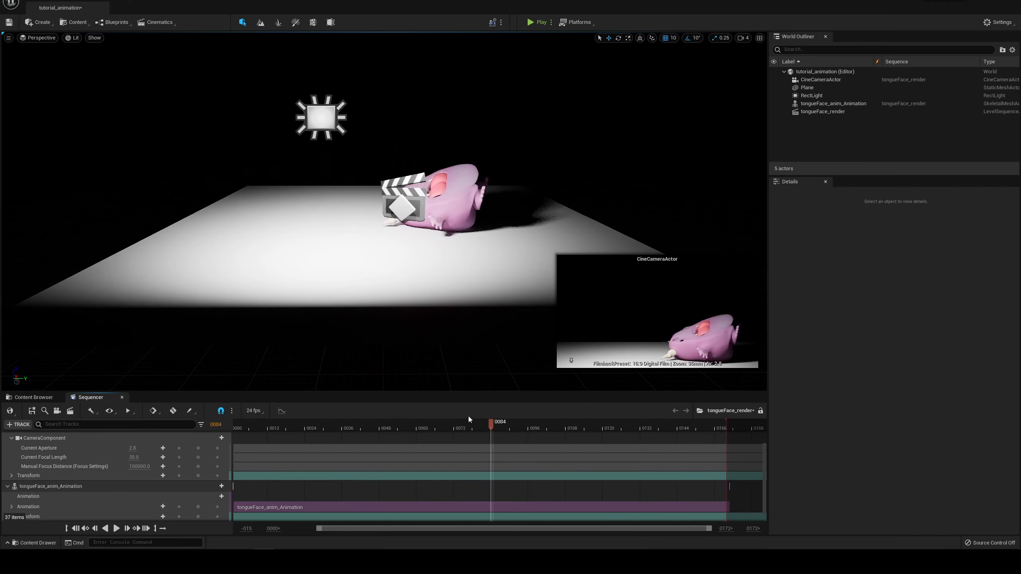
left_click_drag(468, 420, 359, 410)
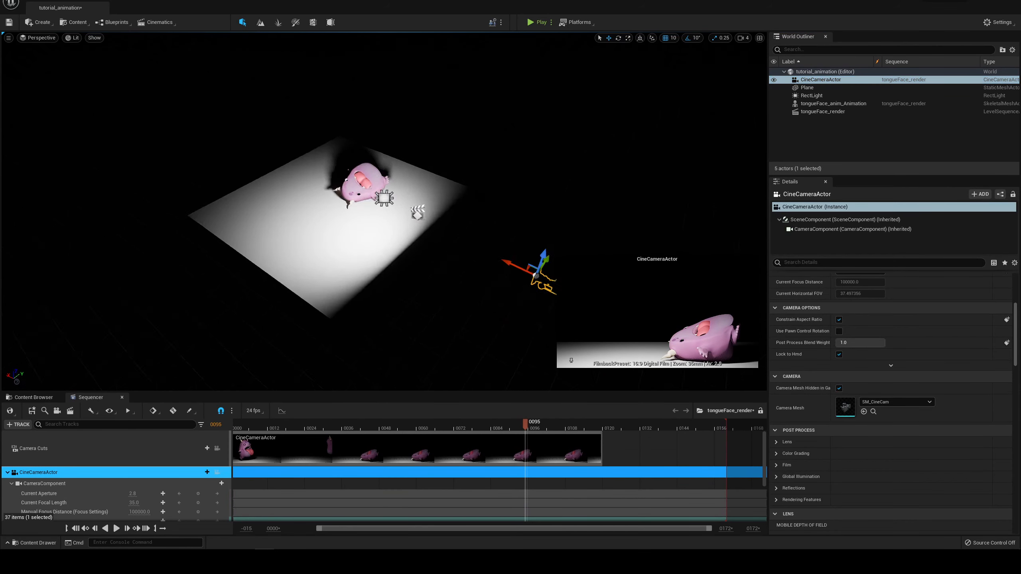
left_click_drag(547, 286, 529, 299, "alt")
left_click_drag(449, 427, 296, 425)
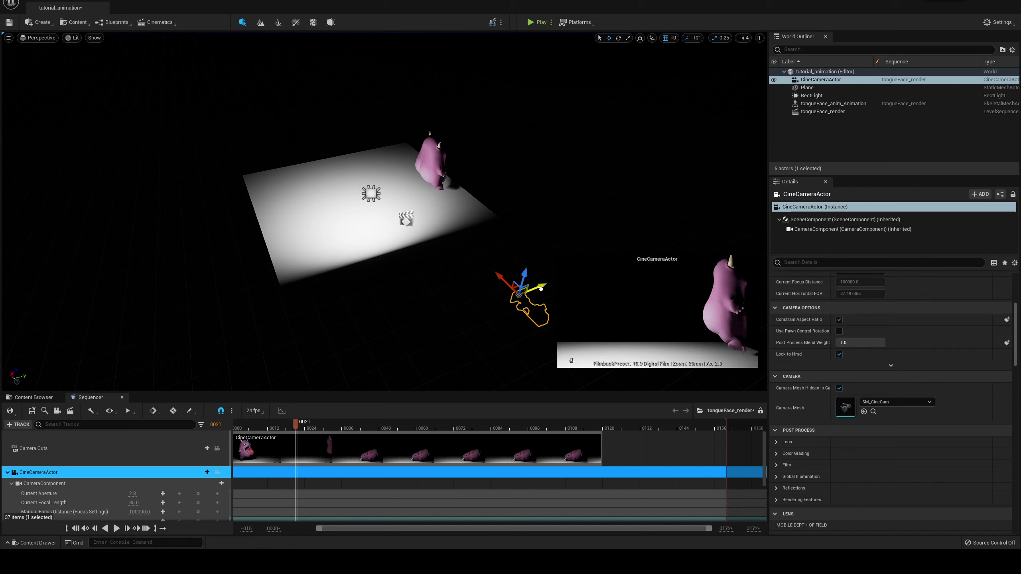
left_click(270, 425)
left_click_drag(270, 426, 374, 432)
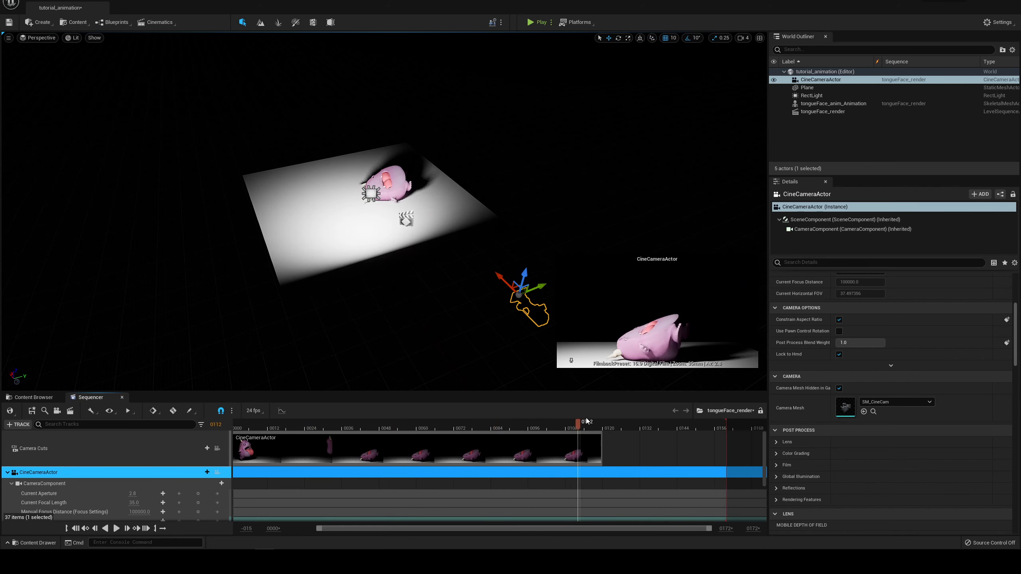
left_click_drag(586, 421, 656, 422)
Step: Extend the CineCameraActor section of the Camera Cuts track to frame 160
left_click(597, 446)
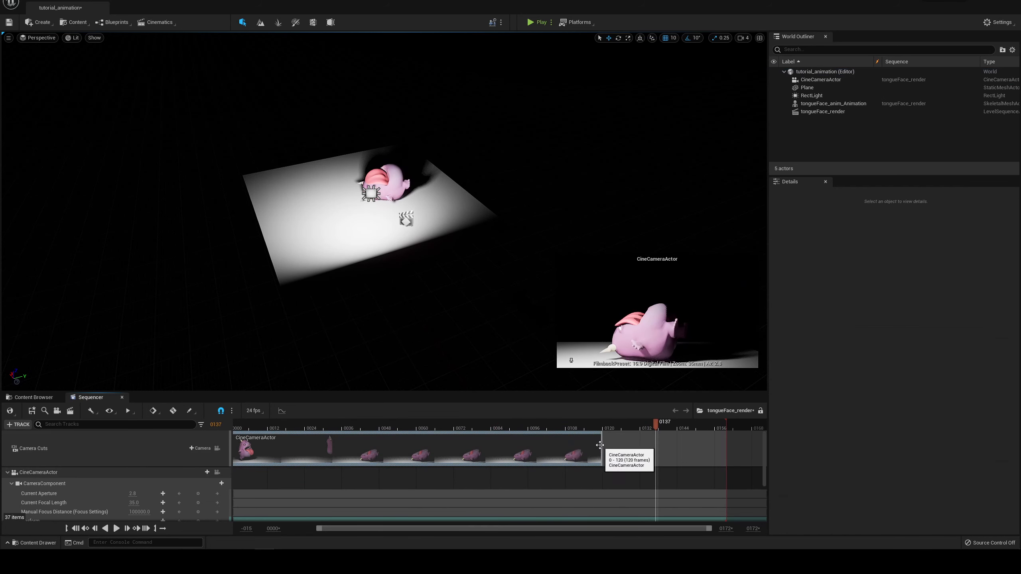
left_click(485, 427)
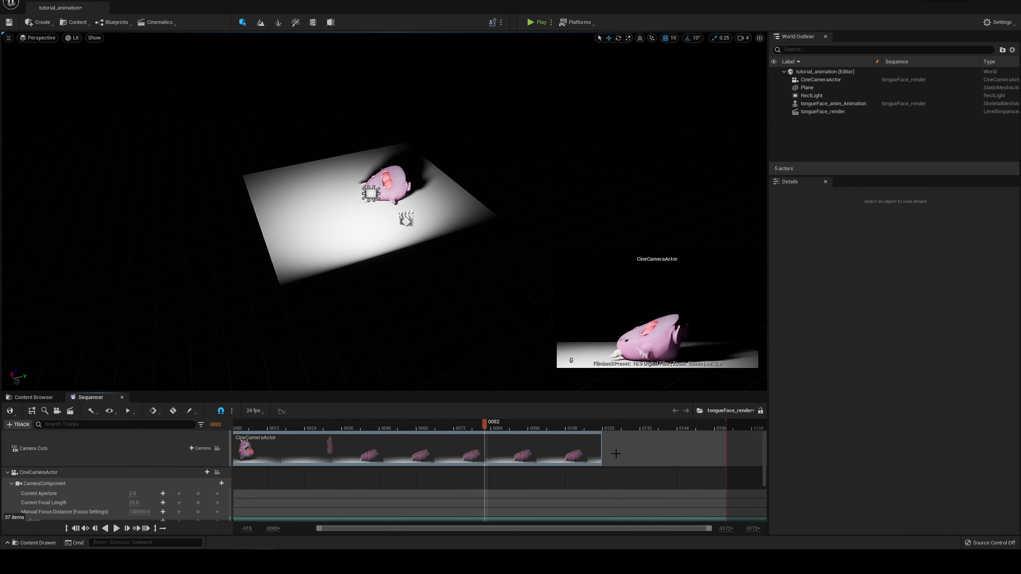
mouse_move(602, 454)
left_mouse_down()
mouse_move(711, 430)
mouse_move(272, 472)
left_mouse_up()
left_click(724, 427)
left_click_drag(342, 529, 306, 530)
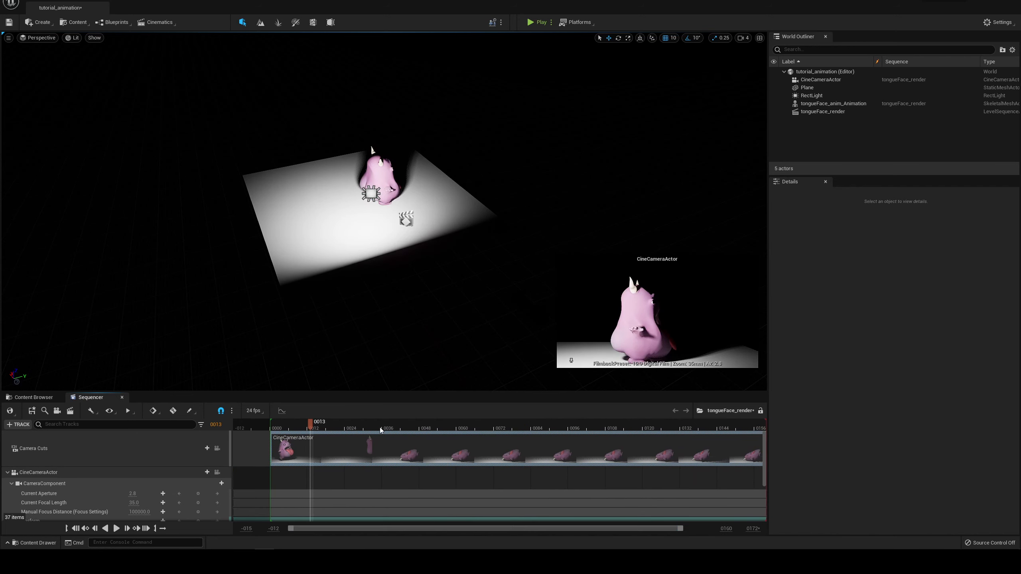
Step: Preview the shot with the viewport locked to the camera cuts, unlock the viewport and scrub the character's motion back to frame 19
left_click_drag(353, 306, 352, 273, "alt")
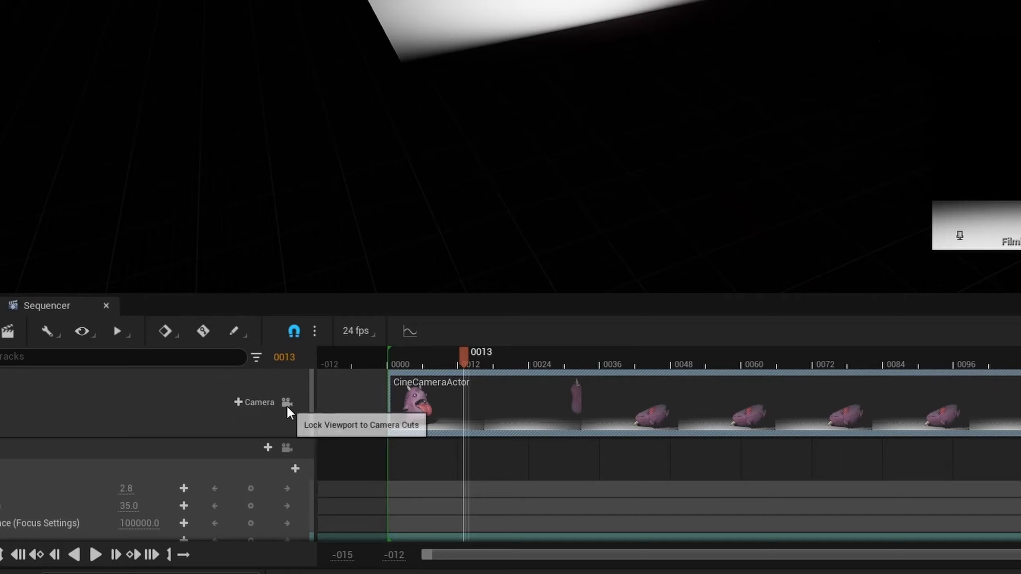
left_click(217, 449)
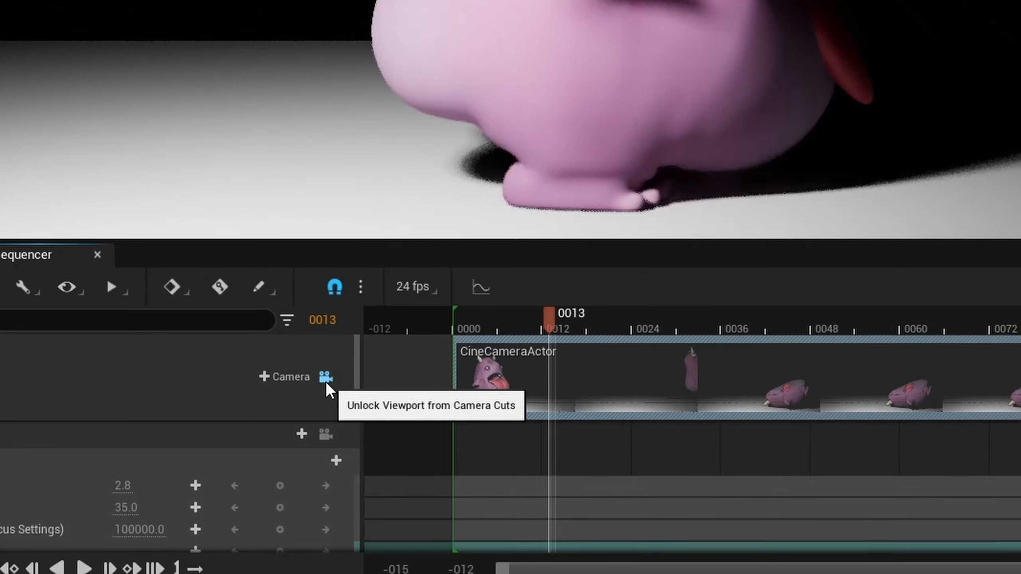
left_click(325, 378)
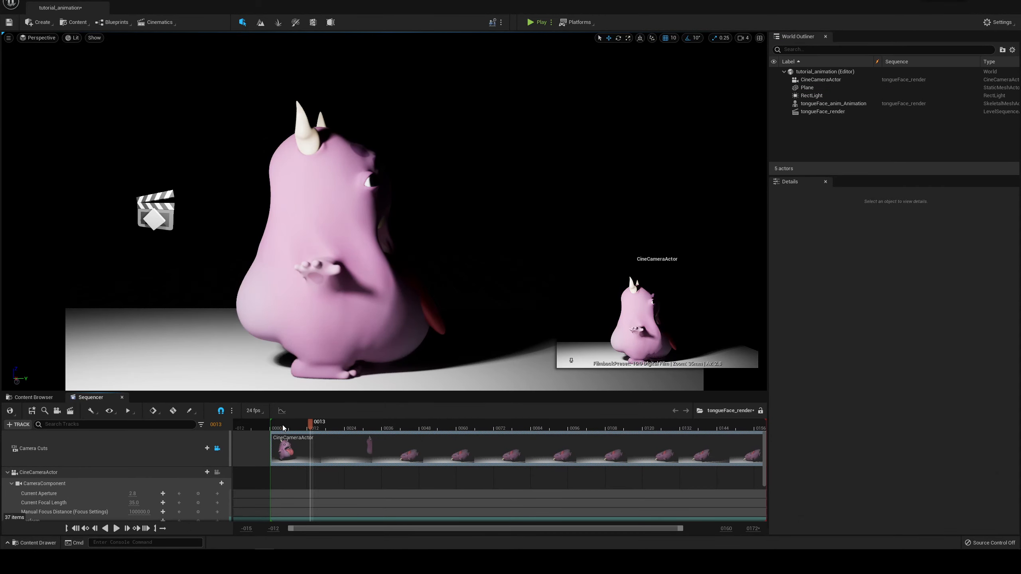
left_click(496, 326)
mouse_move(288, 426)
left_mouse_down()
mouse_move(412, 422)
mouse_move(299, 409)
mouse_move(437, 397)
mouse_move(278, 423)
left_mouse_up()
left_click(216, 448)
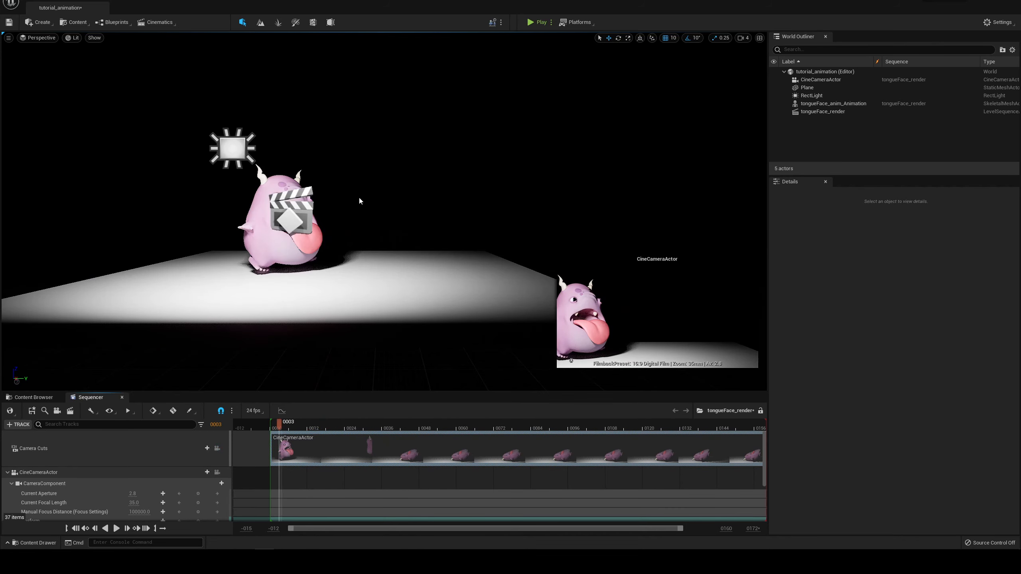
left_click_drag(370, 186, 377, 228, "alt")
scroll(370, 186, "down", 4)
left_click_drag(595, 426, 507, 428)
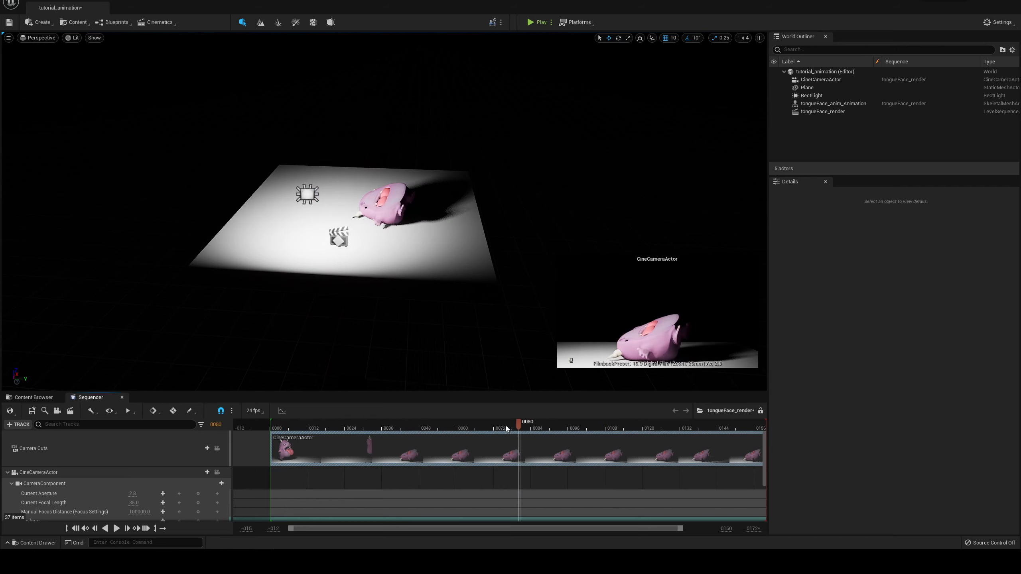
left_click_drag(609, 420, 332, 422)
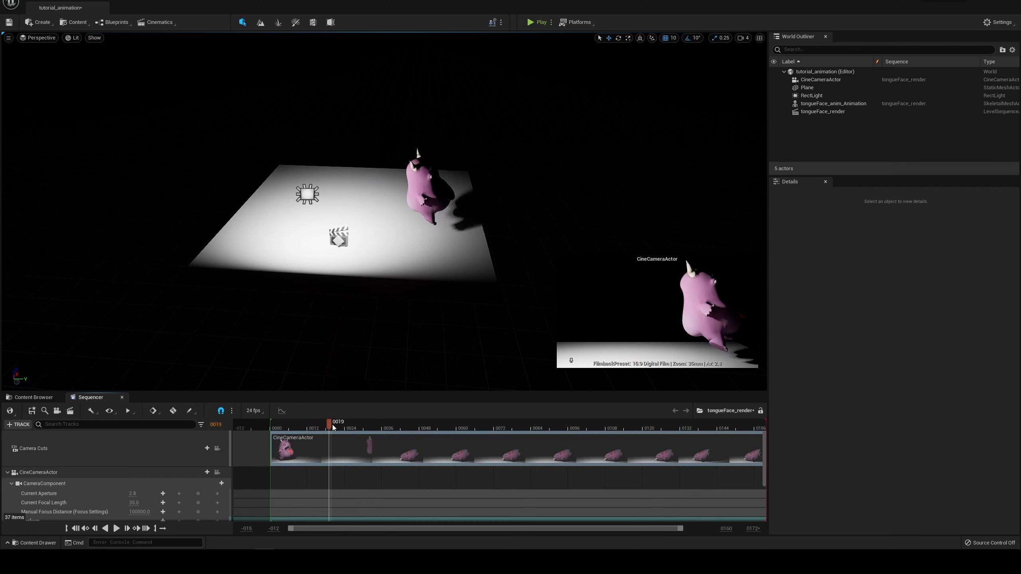
Step: Add a cube as a wall at the end of the plane the character moves toward and scrub the playhead to frame 8
left_click(71, 24)
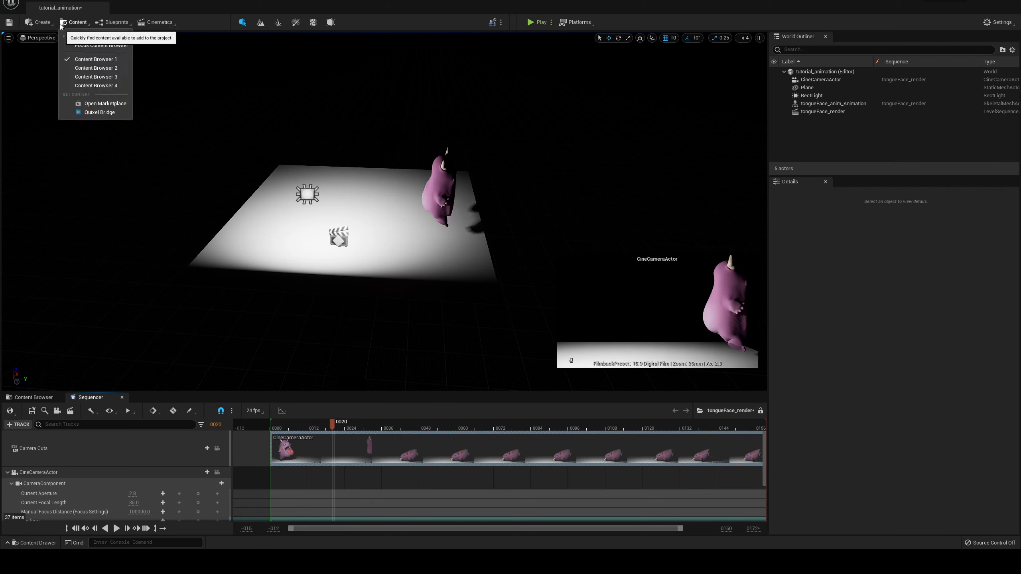
left_click(38, 22)
mouse_move(80, 63)
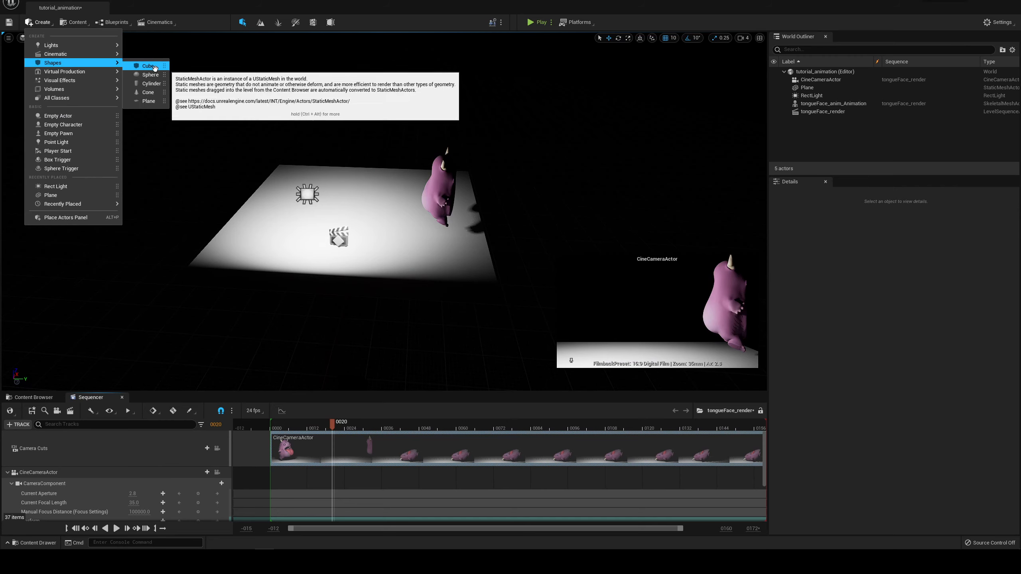
left_click(150, 66)
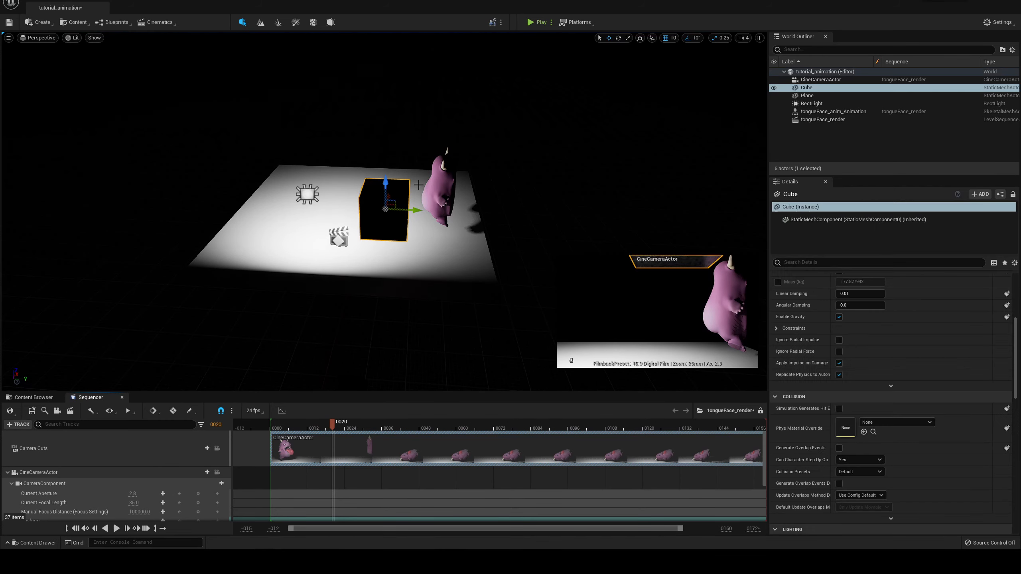
right_click_drag(408, 210, 373, 210)
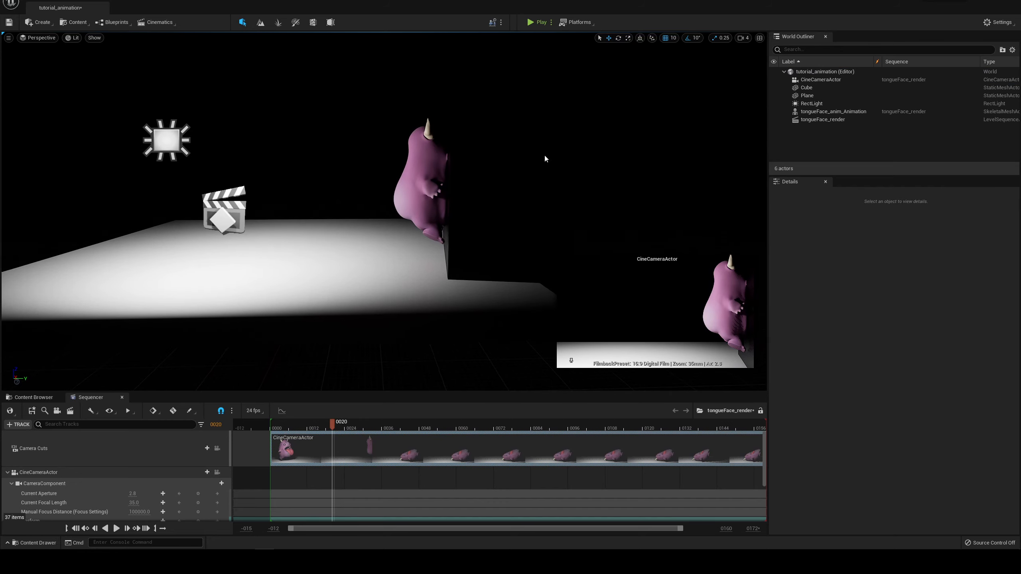
left_click_drag(332, 425, 299, 424)
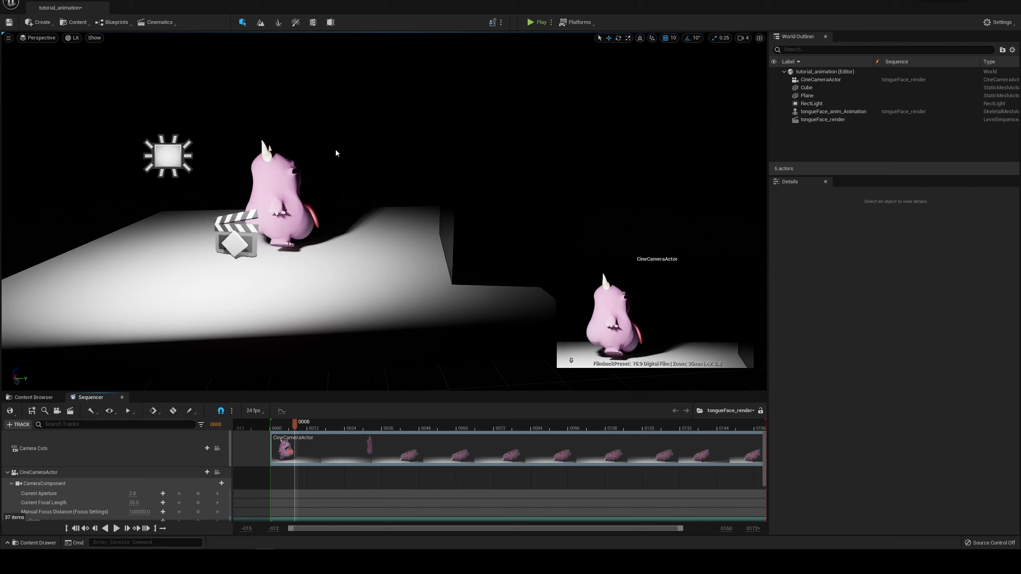
Step: Duplicate the RectLight and move the copy away from the original, high above the plane
left_click_drag(335, 150, 413, 143, "alt")
right_click_drag(519, 158, 466, 191, "alt")
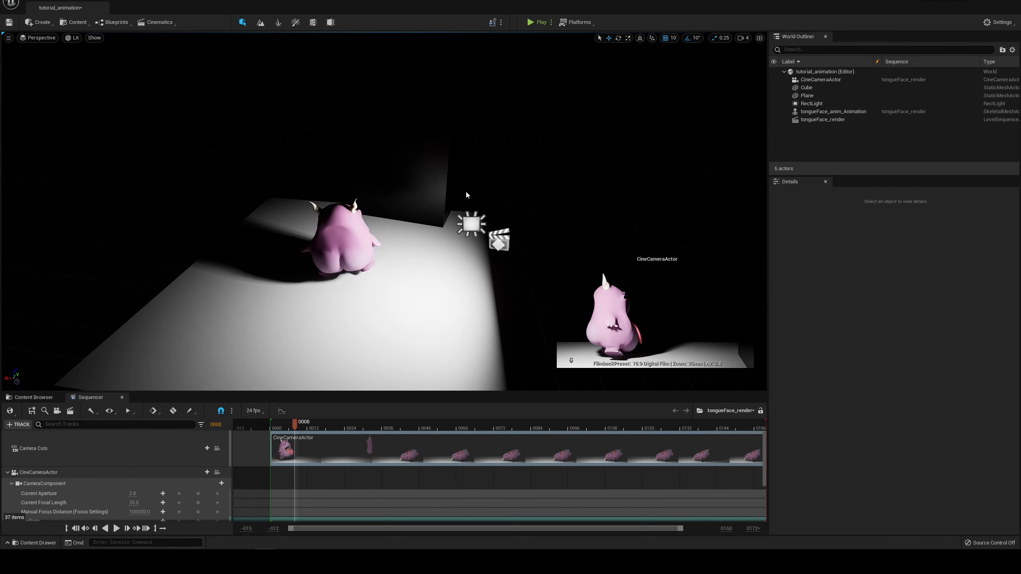
left_click(474, 226)
left_click_drag(524, 189, 431, 26, "alt")
middle_click_drag(496, 66, 583, 169, "alt")
Step: Rotate and reposition the duplicated rect light so it shines down on the character from the opposite side
key("e")
left_click_drag(496, 137, 494, 177)
key("w")
left_click_drag(482, 173, 402, 160, "alt")
key("e")
left_click_drag(297, 133, 307, 129)
left_click_drag(536, 132, 356, 225, "alt")
Step: Enable color temperature on the original RectLight and set it to 6000
left_click(297, 195)
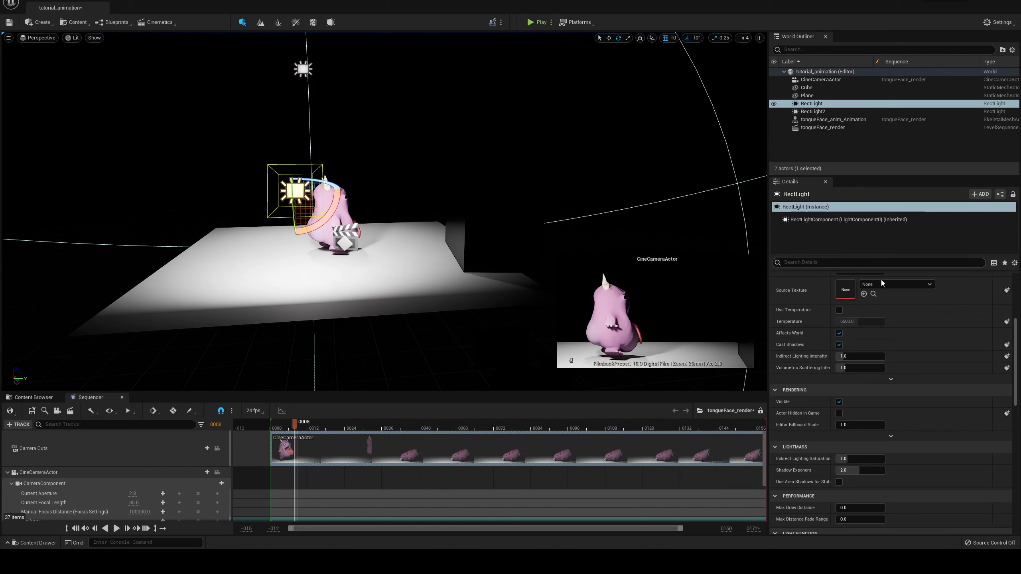
scroll(881, 283, "up", 5)
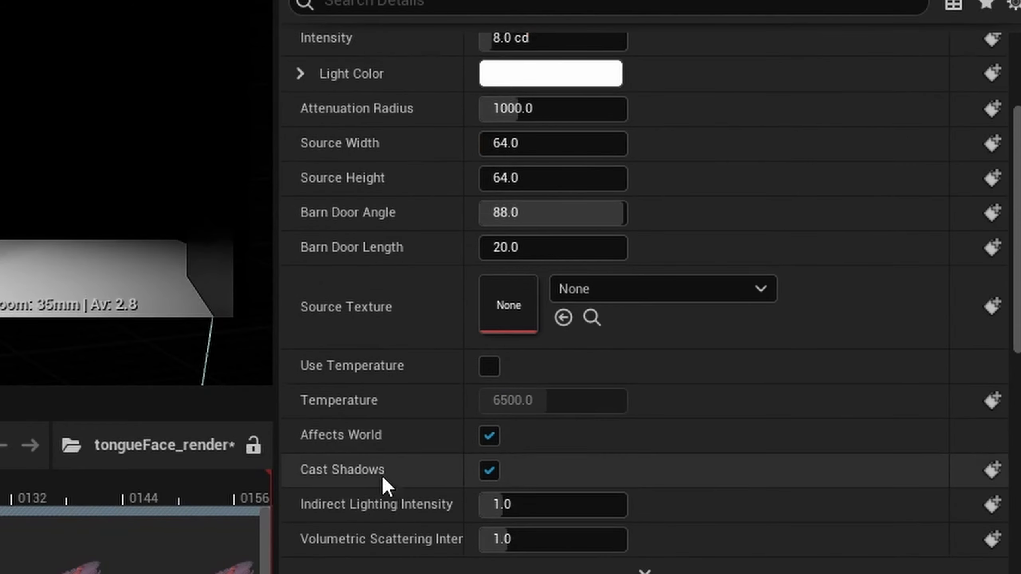
scroll(382, 479, "down", 5)
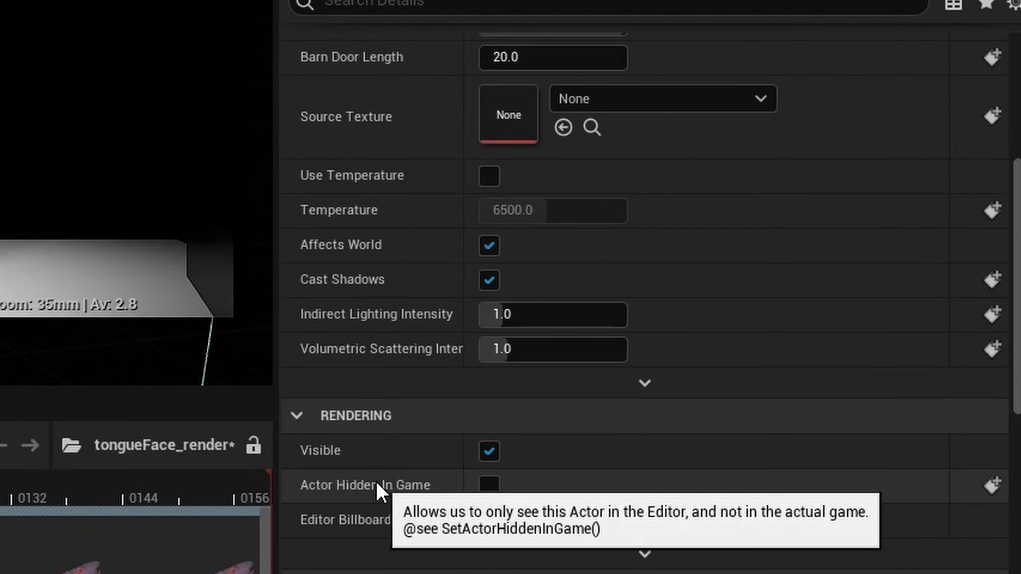
scroll(390, 547, "up", 5)
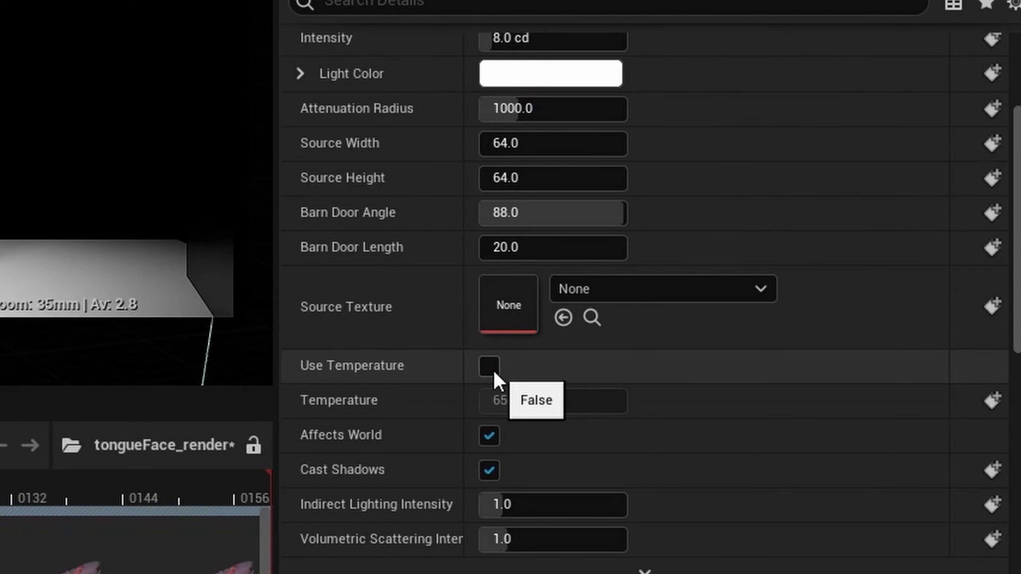
left_click(492, 370)
left_click(527, 401)
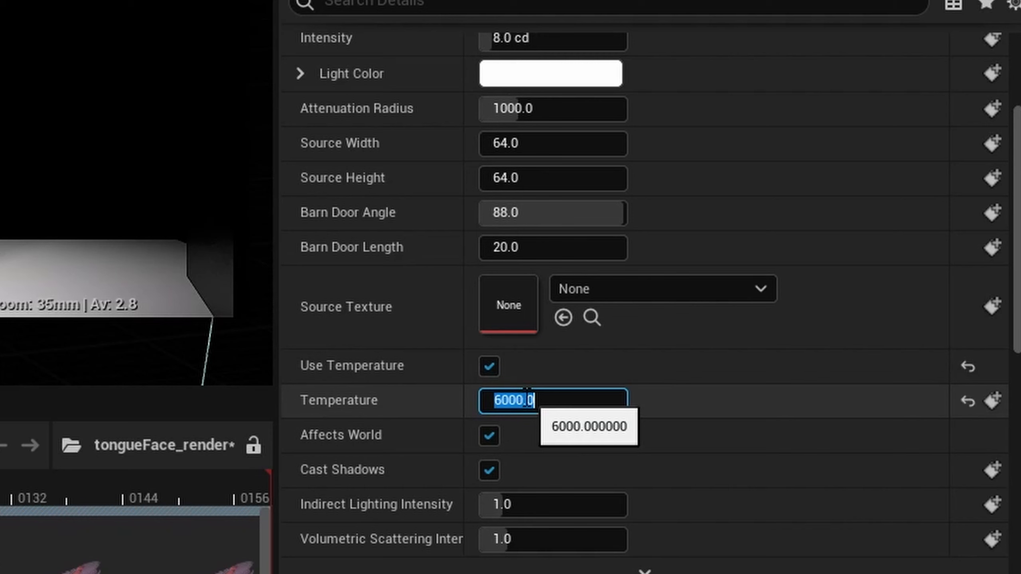
key("Return")
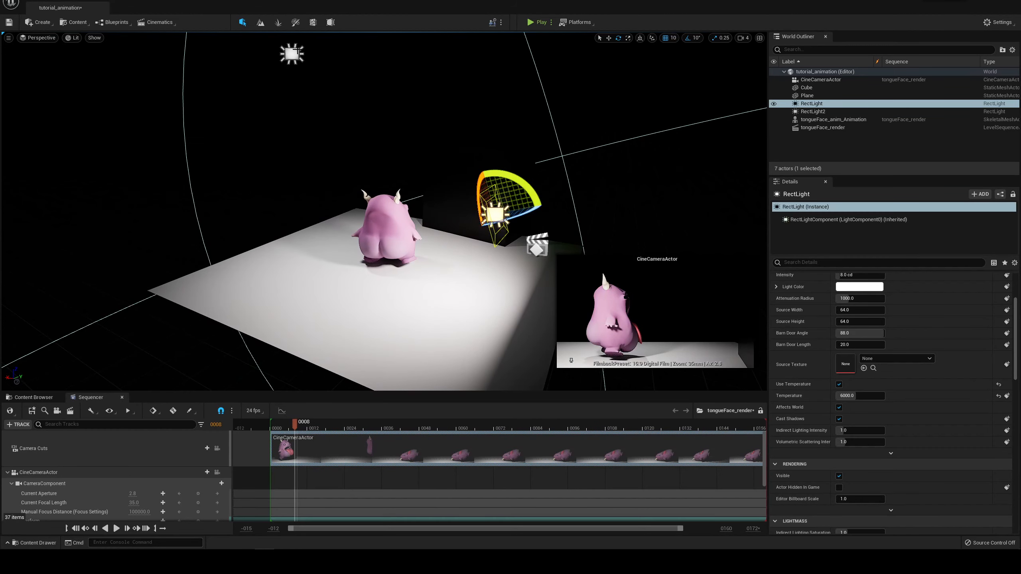
Step: Select RectLight2 and set its intensity to 4 cd
left_click(294, 53)
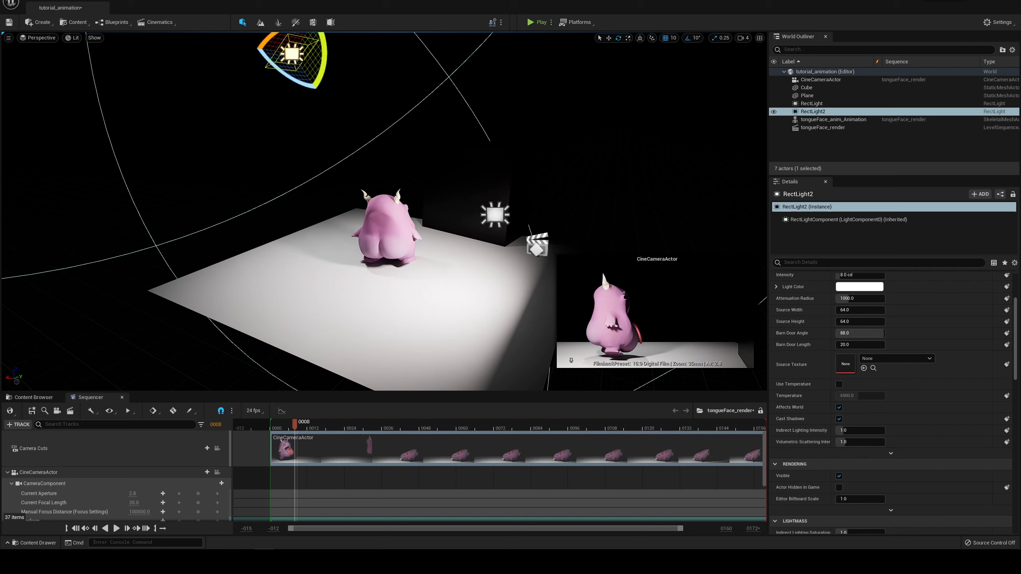
scroll(910, 328, "up", 3)
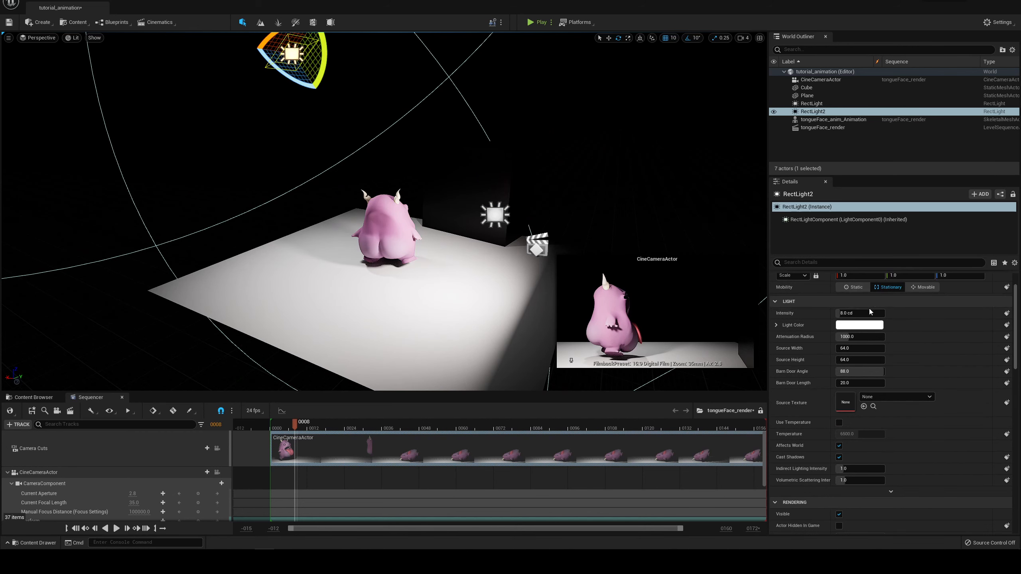
left_click(860, 313)
type("4")
key("Return")
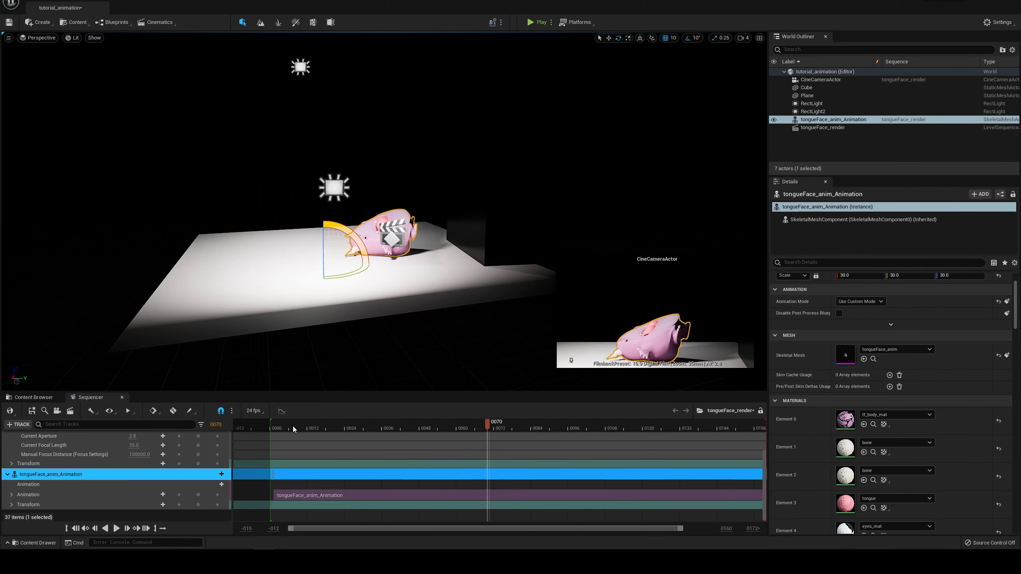
Step: Examine the lighting on the character and the wall from several angles while scrubbing between frames 0 and 30
left_click(272, 429)
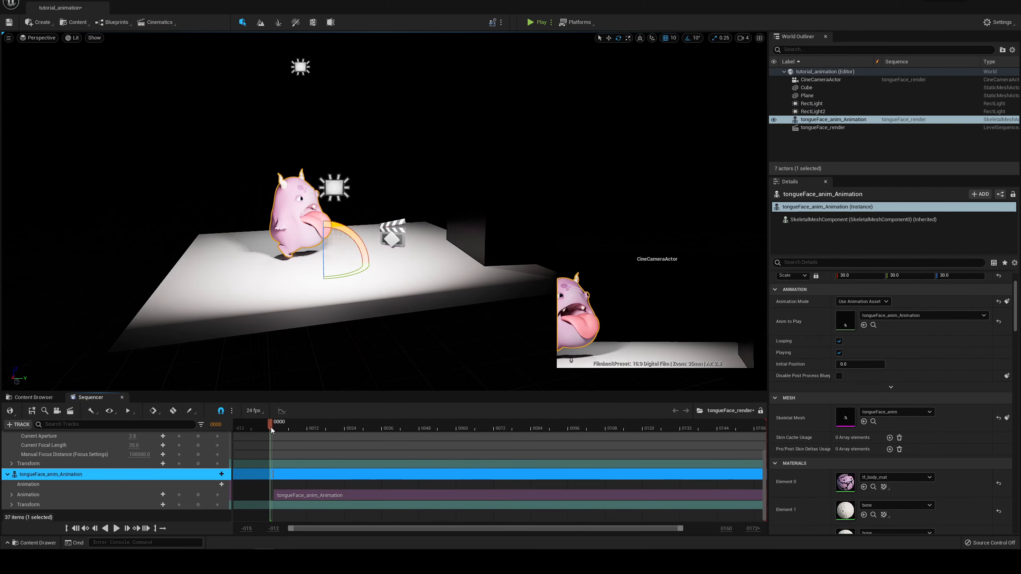
left_click_drag(405, 219, 367, 272, "alt")
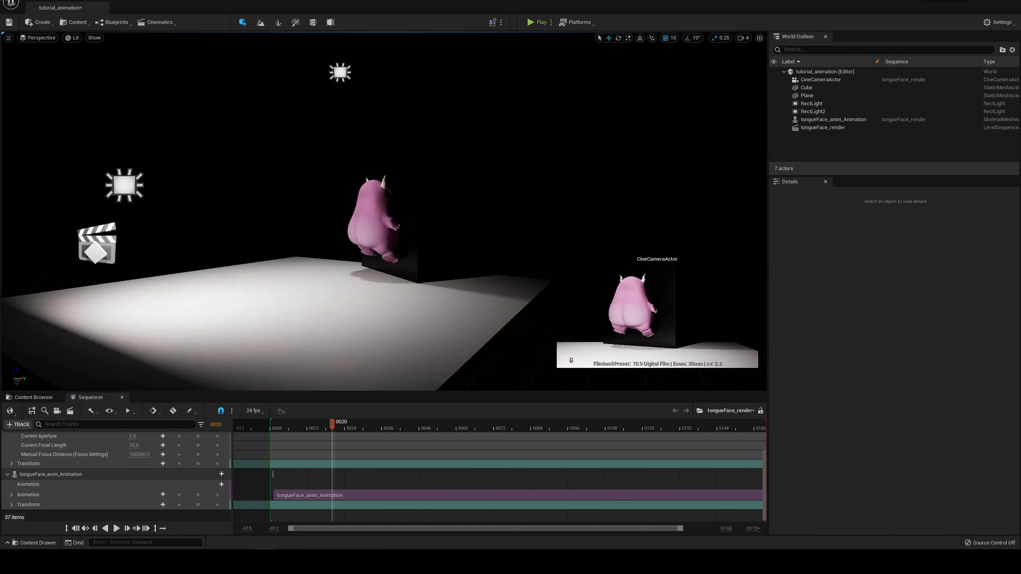
scroll(283, 169, "up", 3)
mouse_move(332, 430)
left_mouse_down()
mouse_move(286, 421)
mouse_move(347, 423)
left_mouse_up()
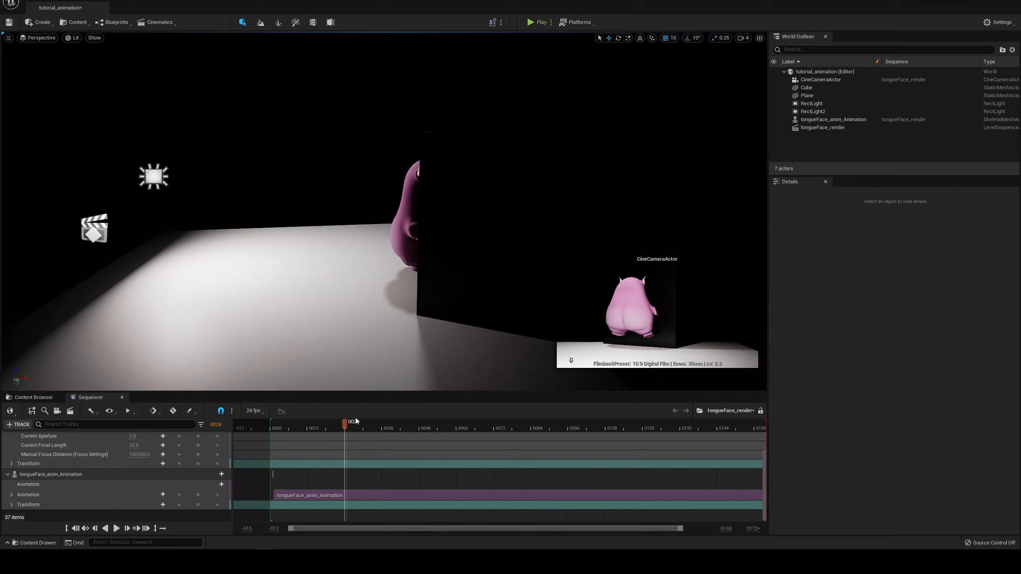
mouse_move(319, 428)
left_mouse_down()
mouse_move(296, 428)
mouse_move(308, 427)
left_mouse_up()
left_click_drag(322, 266, 367, 325, "alt")
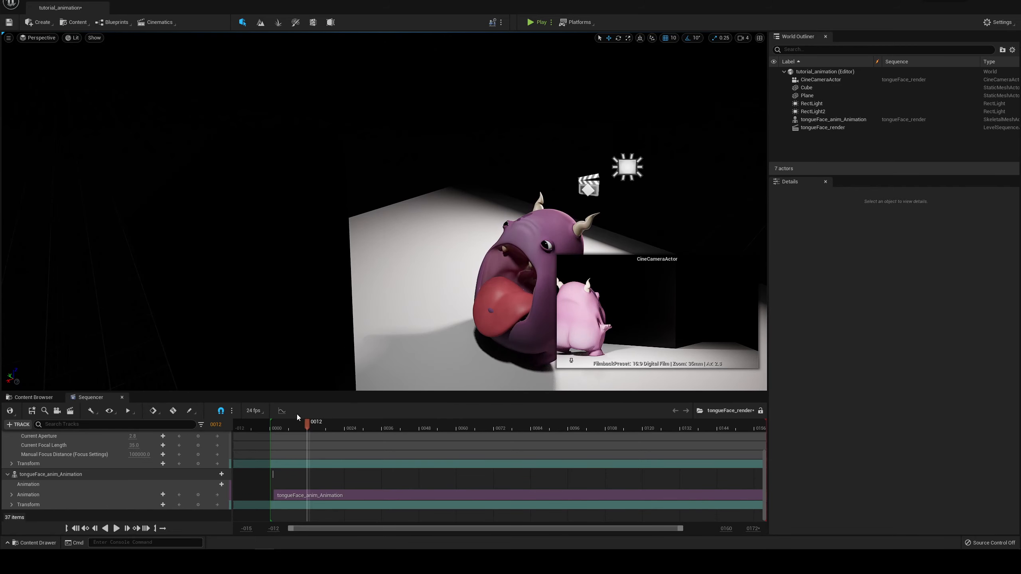
left_click_drag(307, 426, 332, 427)
left_click_drag(414, 148, 221, 121, "alt")
right_click_drag(414, 148, 494, 157, "alt")
left_click_drag(335, 426, 362, 426)
left_click_drag(400, 354, 438, 370, "alt")
right_click_drag(400, 354, 353, 350, "alt")
left_click_drag(400, 354, 421, 374, "alt")
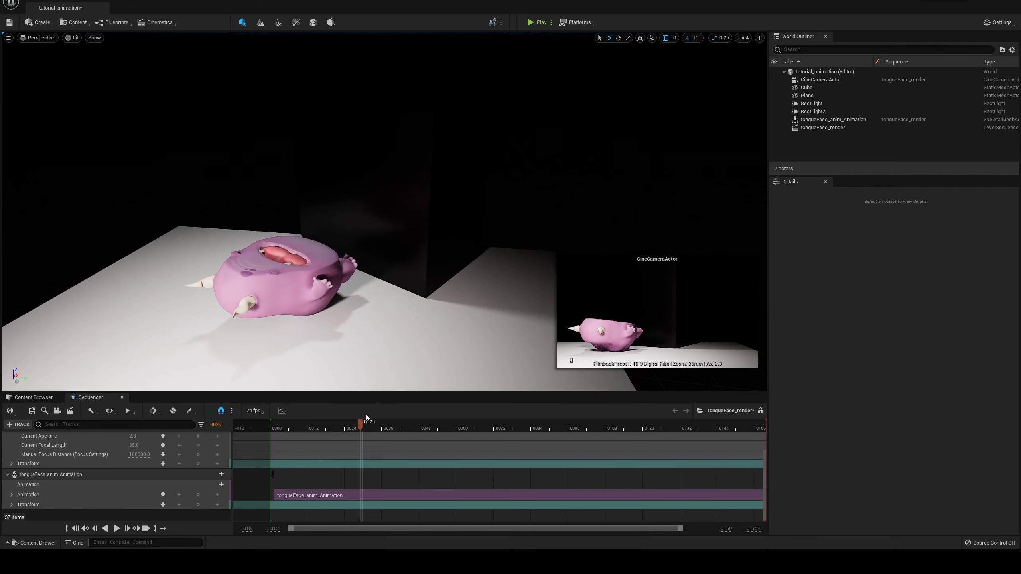
mouse_move(367, 418)
left_mouse_down()
mouse_move(500, 422)
mouse_move(363, 423)
left_mouse_up()
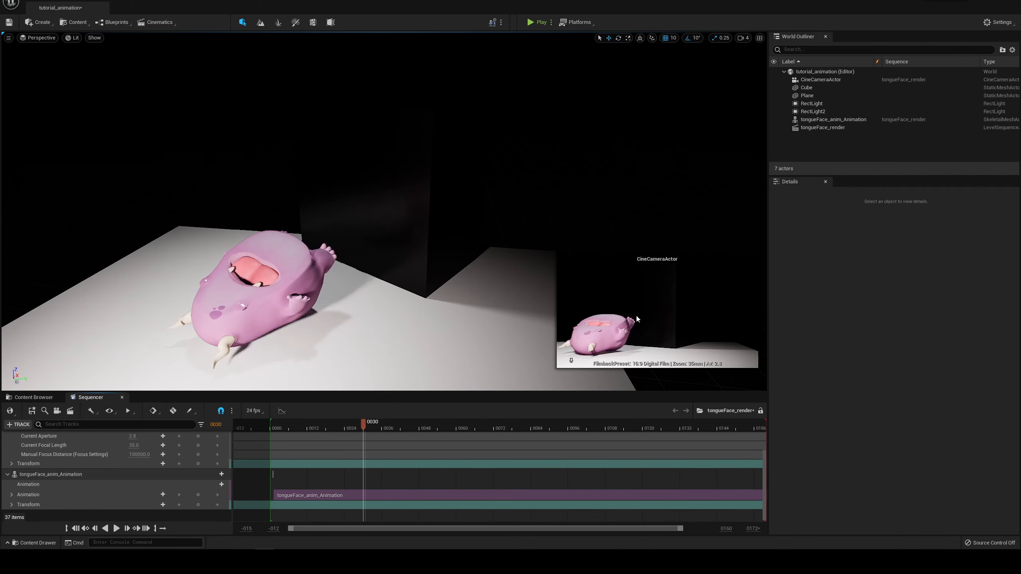
right_click_drag(378, 294, 300, 278, "alt")
left_click_drag(378, 295, 374, 257, "alt")
Step: Move the CineCameraActor sideways in the negative Y direction to reframe the lying character, checking at frame 45
left_click(406, 207)
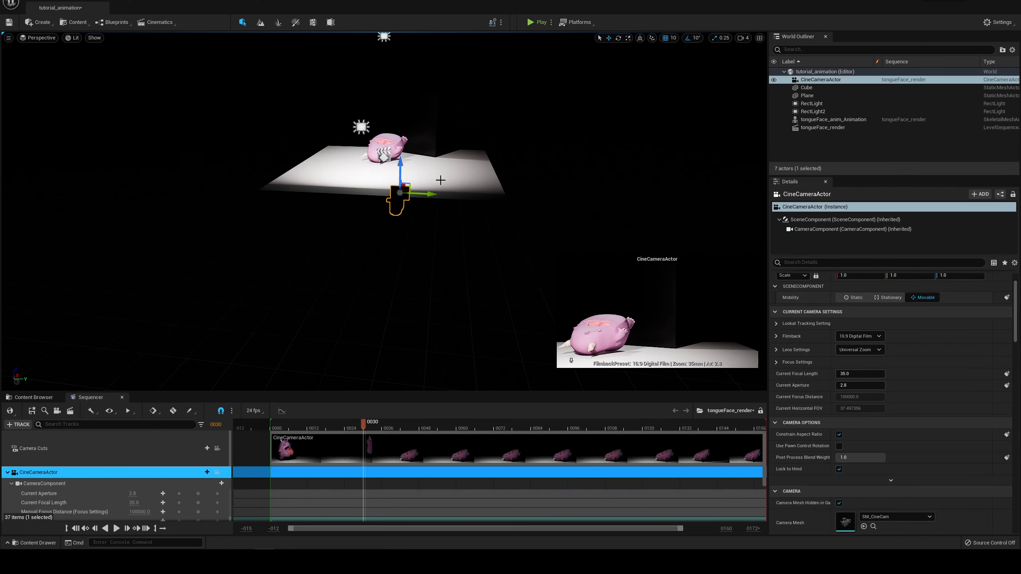
right_click_drag(407, 207, 450, 267, "alt")
left_click_drag(457, 276, 449, 280)
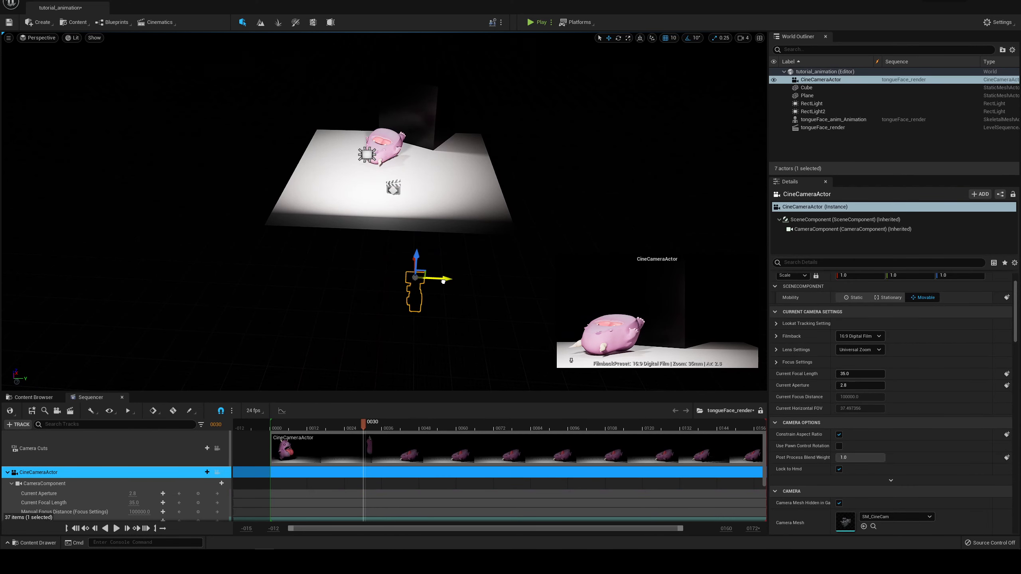
left_click_drag(354, 428, 407, 440)
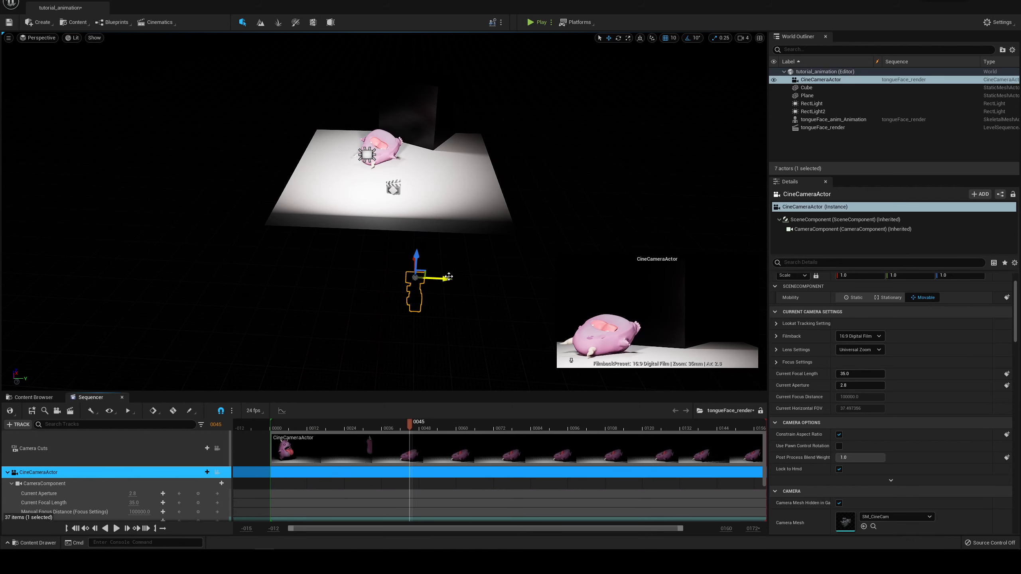
left_click_drag(441, 278, 433, 278)
left_click_drag(458, 245, 329, 323, "alt")
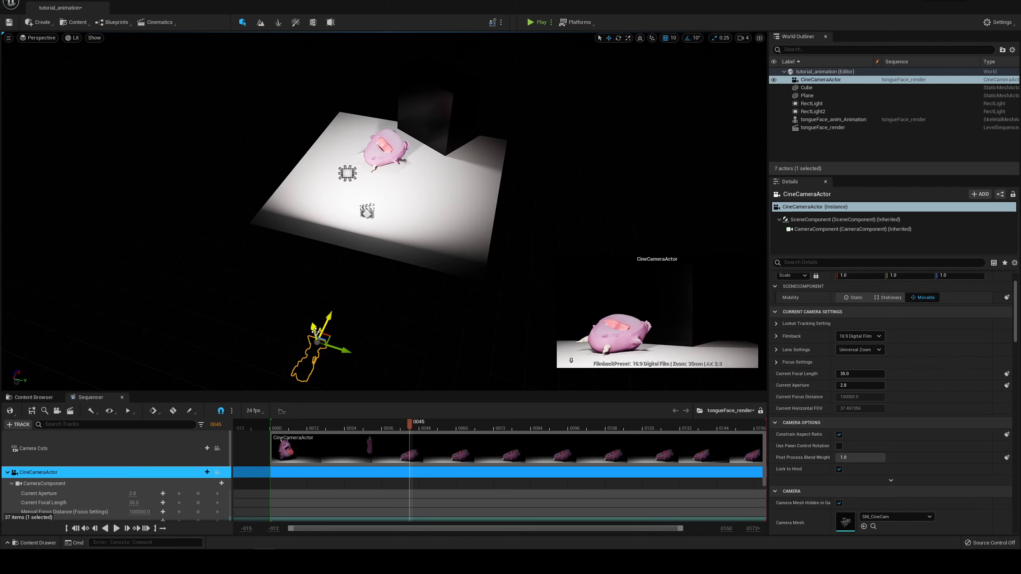
Step: Scrub through the sequence to check the framing, lock the viewport to the camera cuts, and go to frame 50
left_click_drag(351, 429, 424, 421)
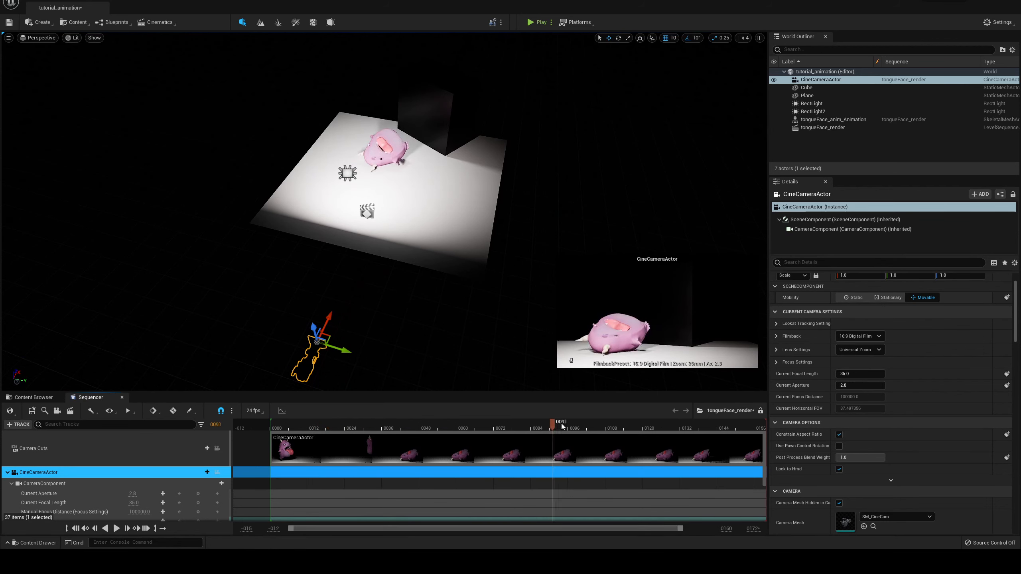
left_click_drag(558, 425, 302, 425)
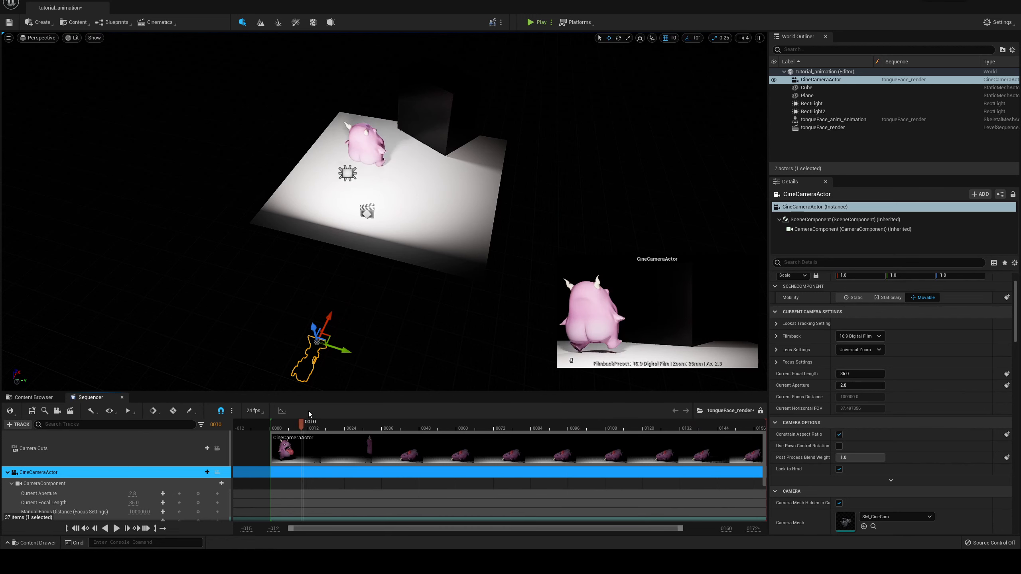
left_click(217, 448)
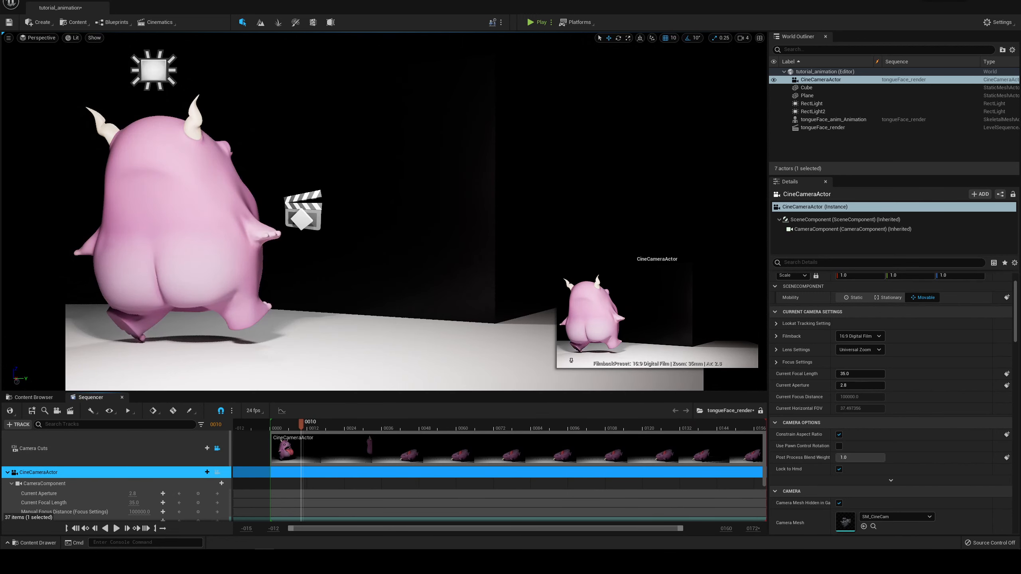
left_click(444, 428)
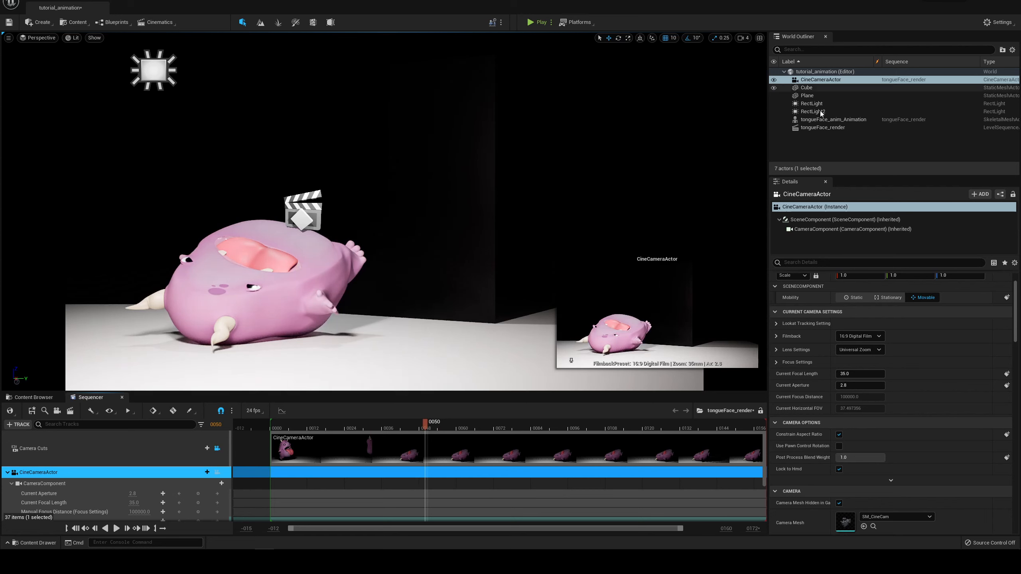
Step: Expand the CineCameraActor's focus settings and sample the manual focus distance from the lying character's body
left_click(820, 80)
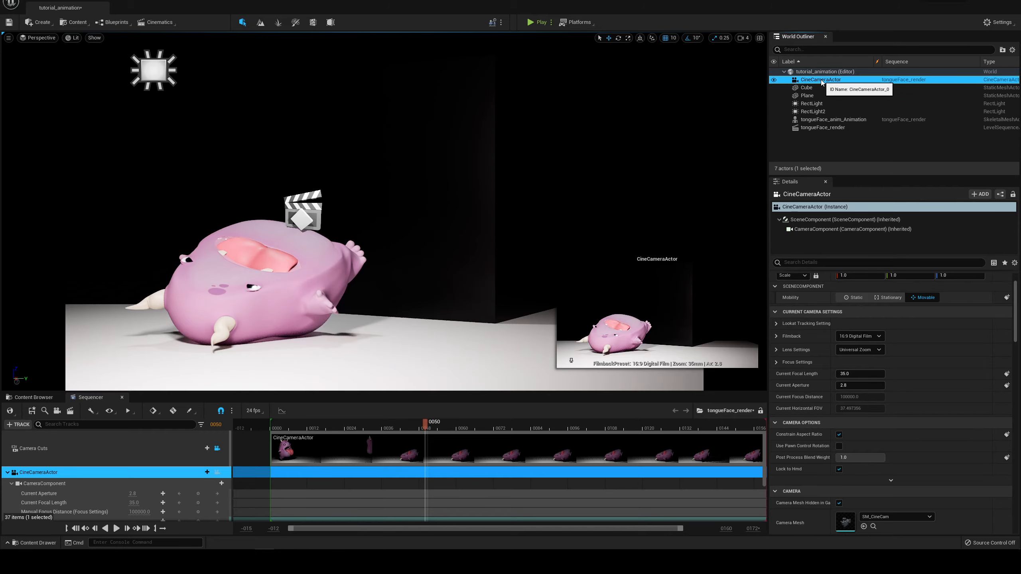
scroll(811, 360, "up", 1)
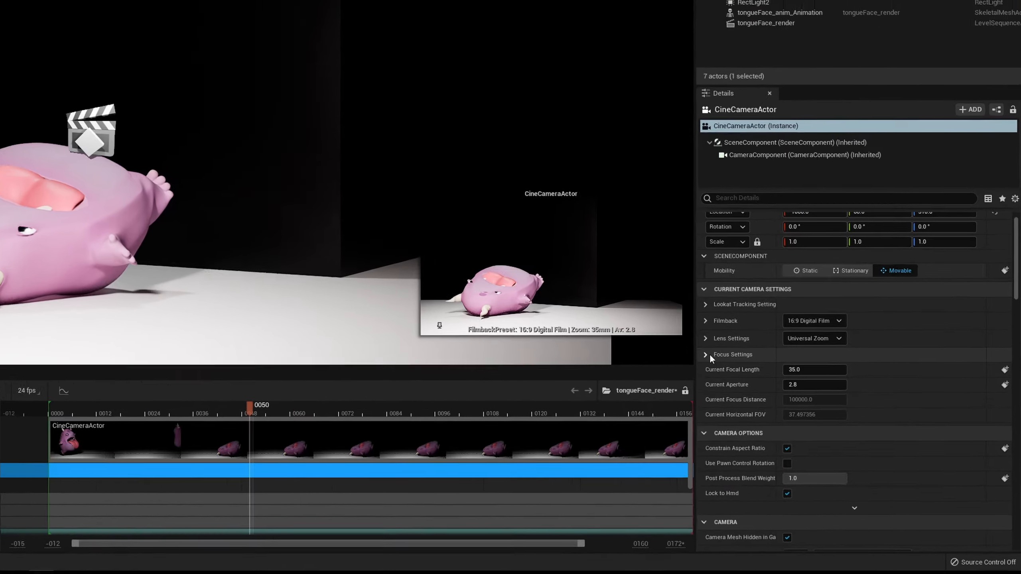
left_click(778, 383)
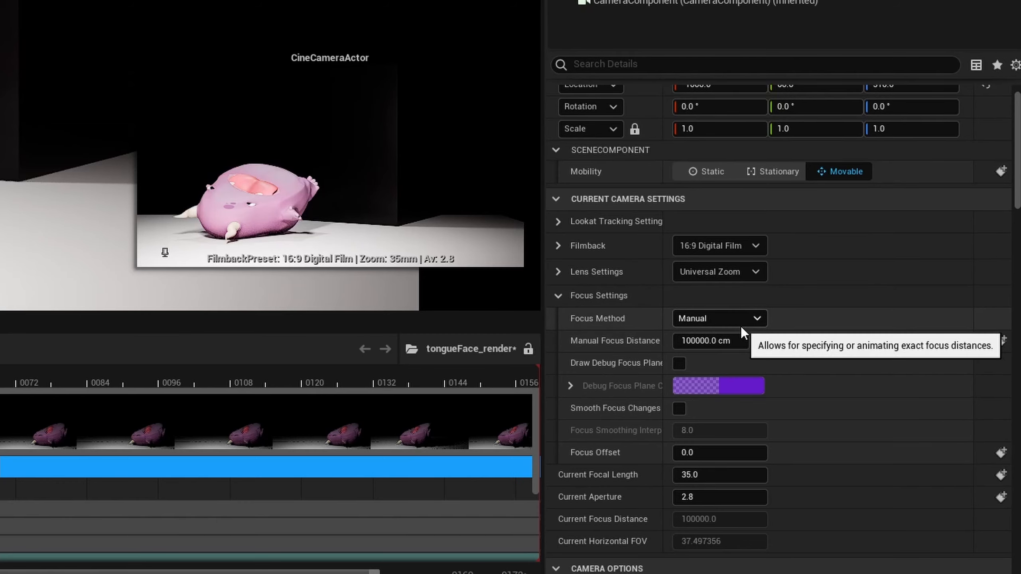
left_click(760, 341)
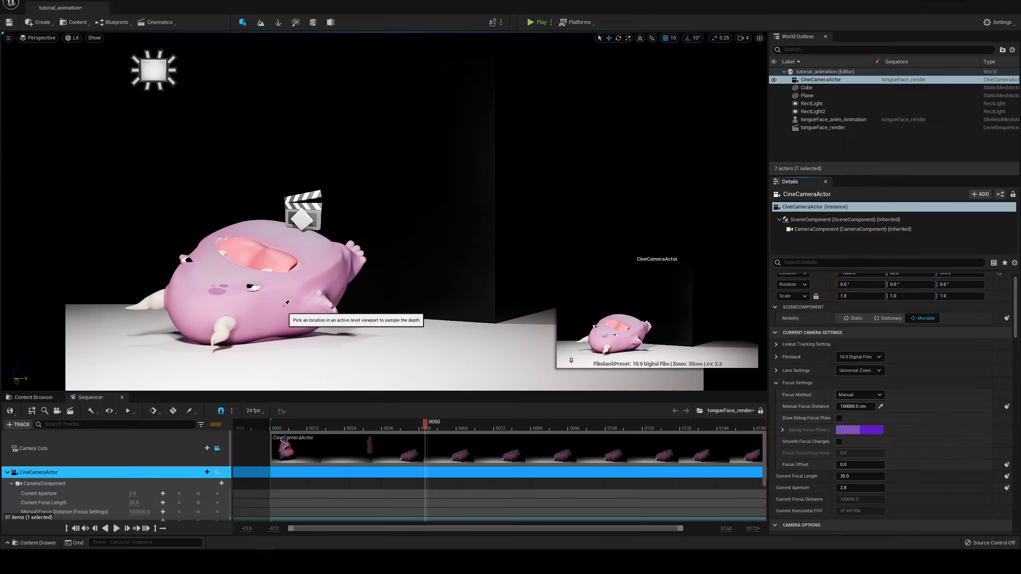
left_click(257, 284)
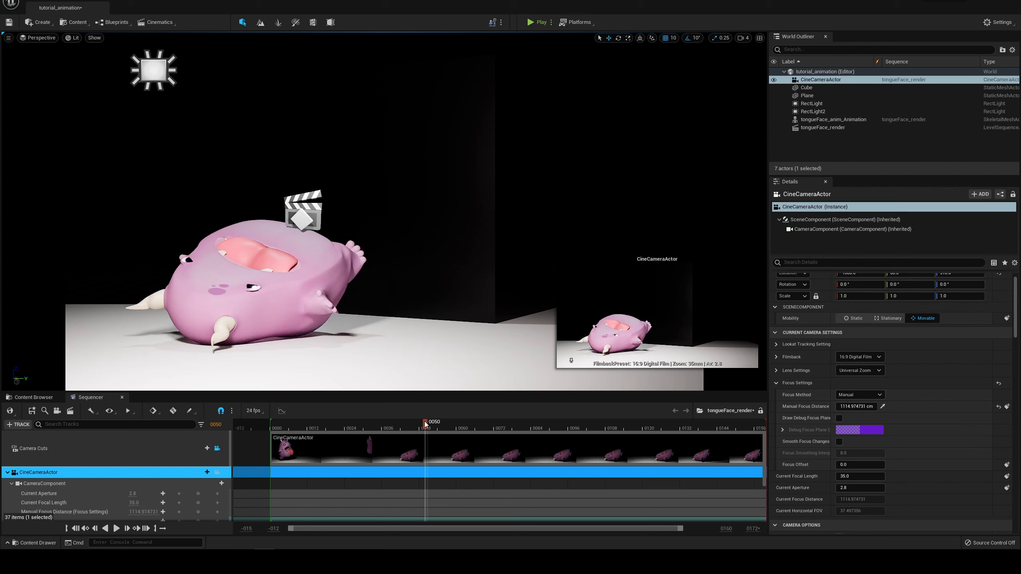
Step: Give the camera custom lens settings with a minimum f-stop of 0.1 and set the current aperture to 0.1
left_click_drag(387, 423, 277, 414)
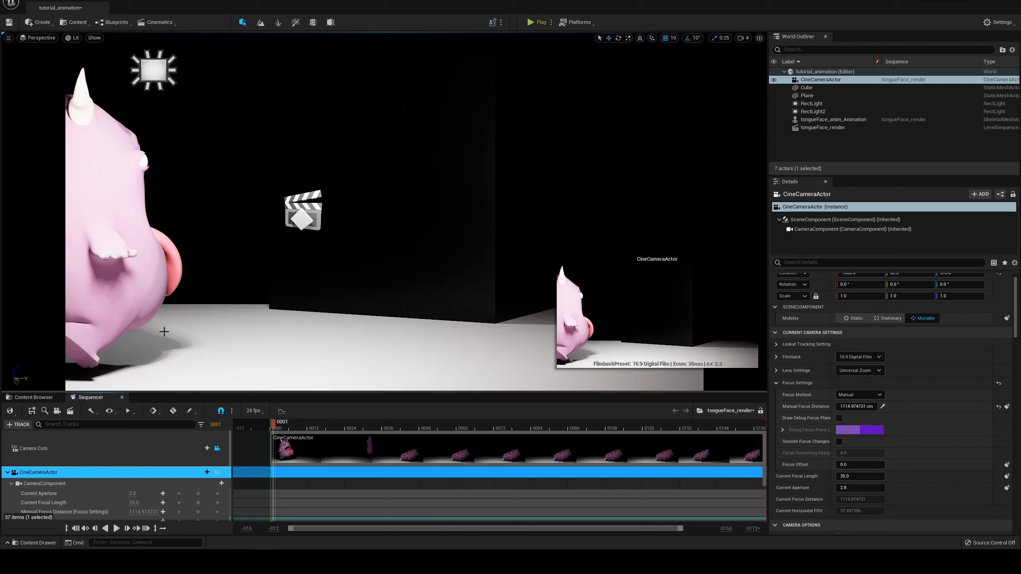
left_click(846, 476)
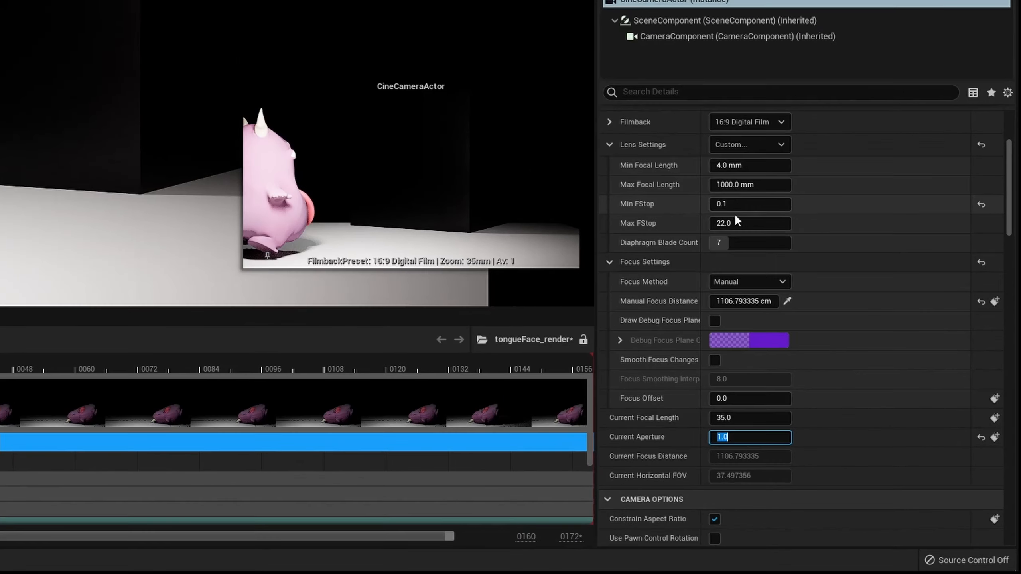
left_click(739, 204)
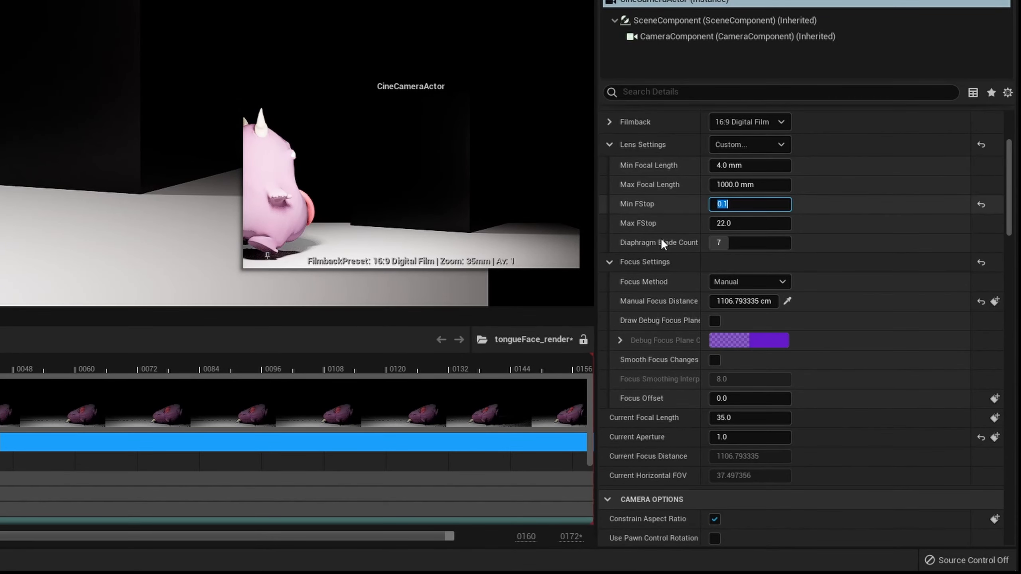
left_click(738, 438)
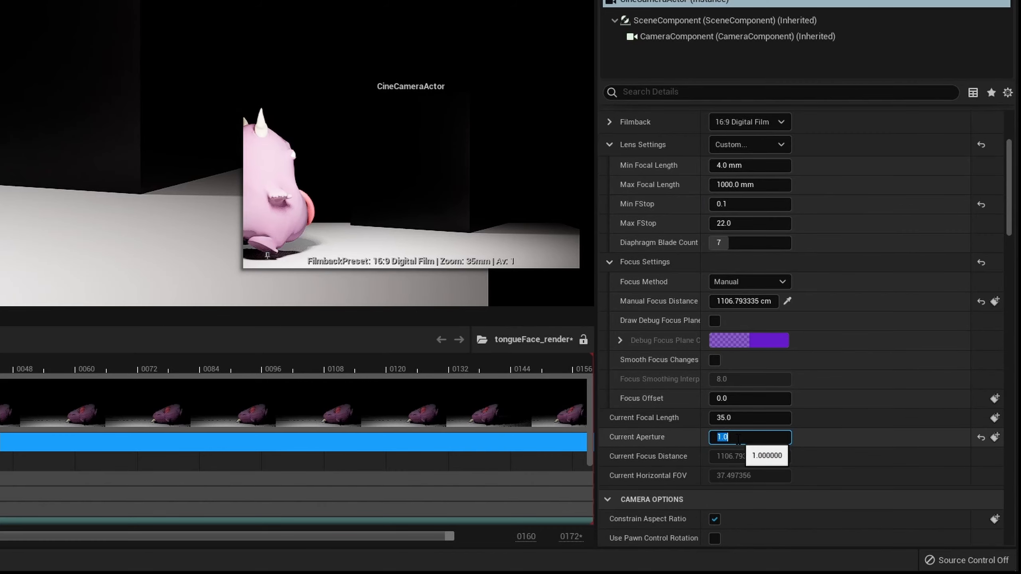
type("0.1")
key("Return")
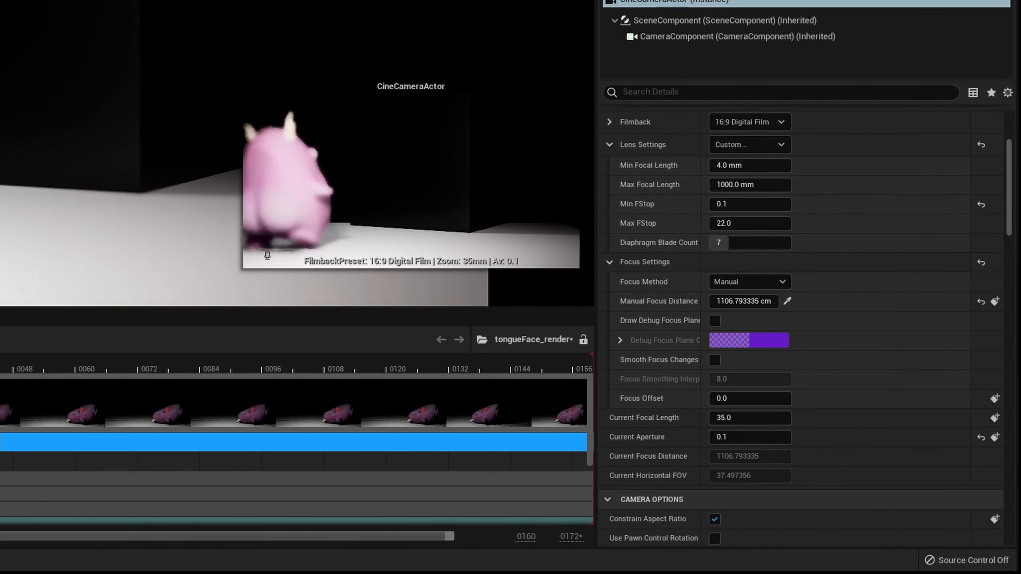
Step: Scrub to frame 54 and set the camera's current aperture to 0.5
left_click_drag(310, 428, 438, 427)
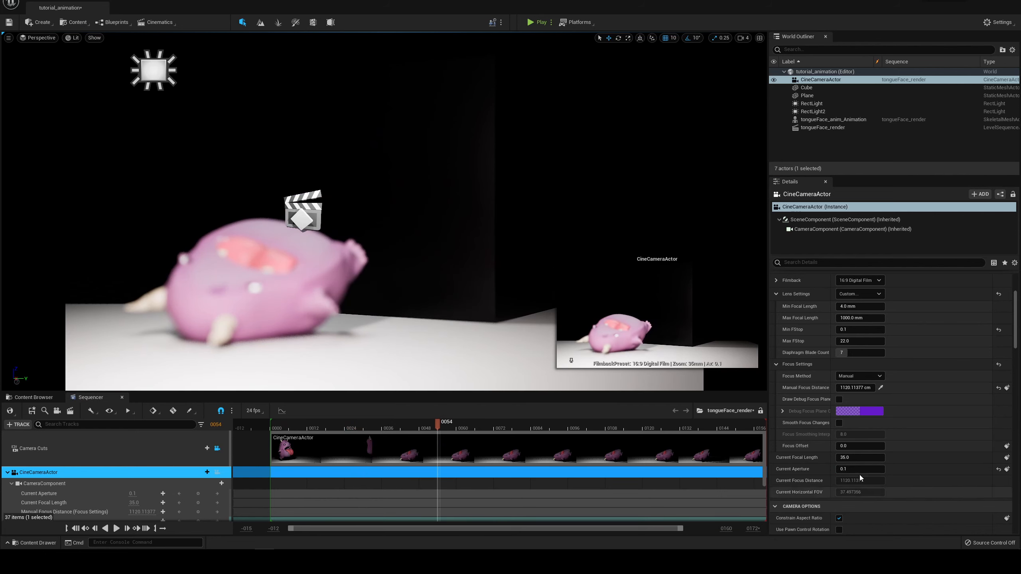
left_click(843, 469)
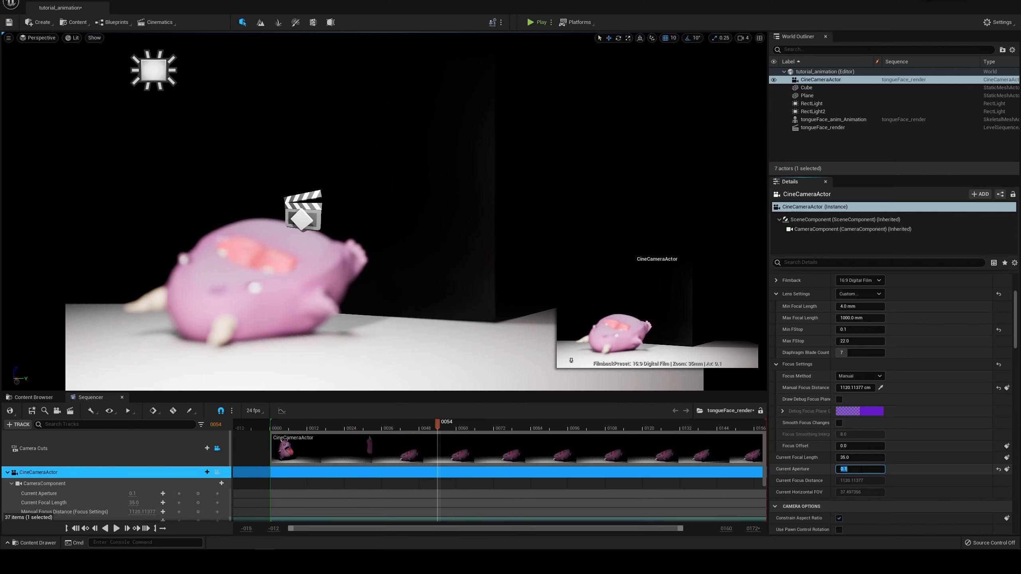
type(".5")
key("Return")
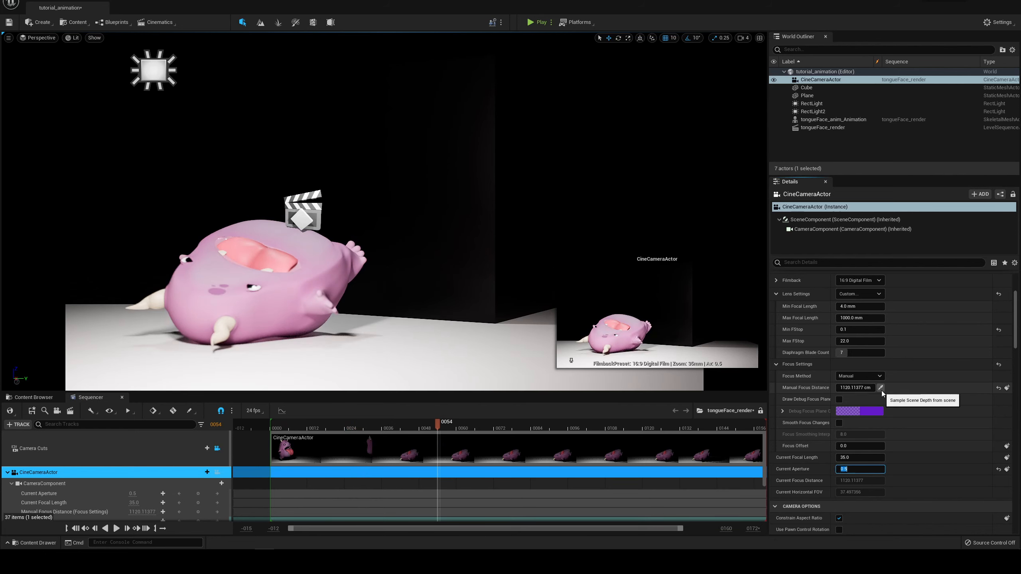
Step: Resample the manual focus distance from the character's front horn and scrub back to frame 9
left_click(880, 387)
left_click(226, 326)
left_click_drag(438, 427, 297, 427)
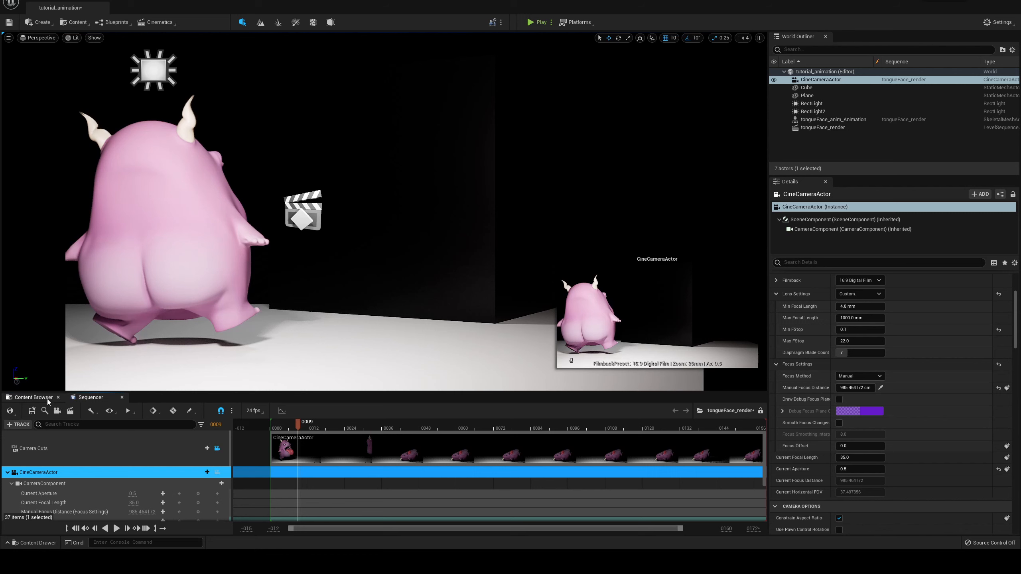
Step: Open the Content Browser and scrub the sequence to frame 17 to review the character against the wall
left_click(34, 396)
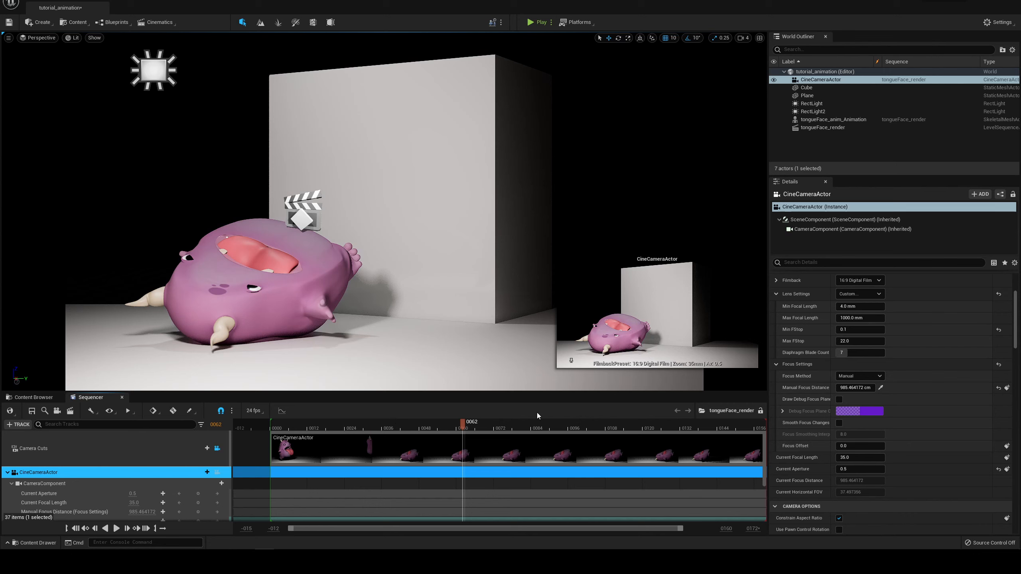
left_click_drag(407, 426, 324, 432)
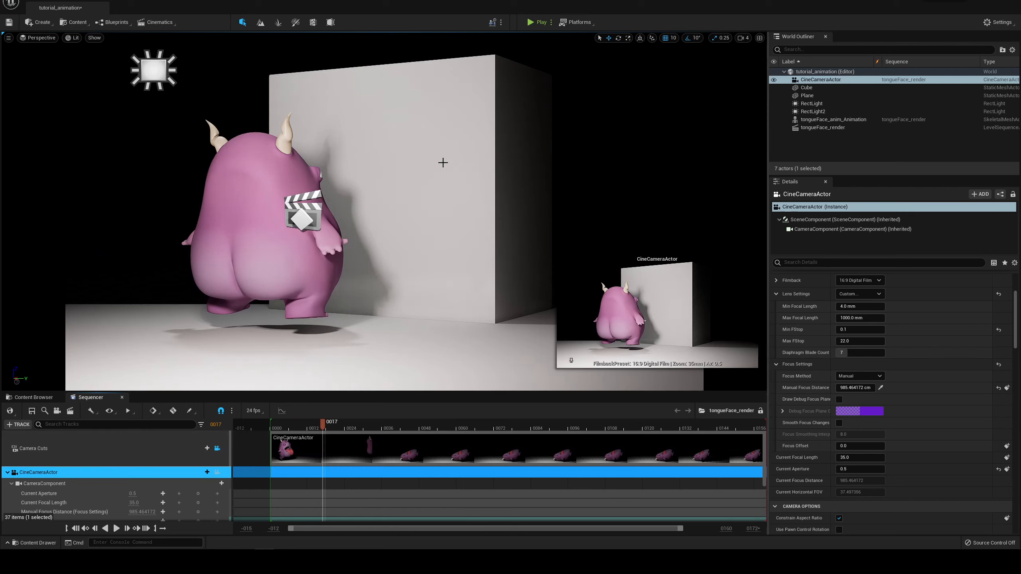
Step: Try Screen Space (Beta) as the camera's post process global illumination method, then restore Lumen and disable the method override
scroll(834, 393, "down", 10)
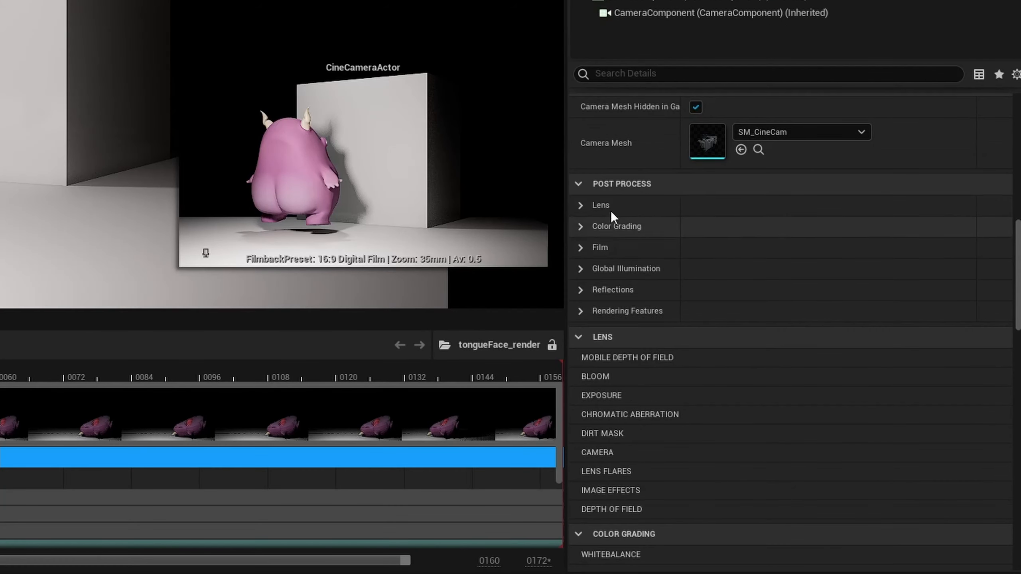
left_click(583, 269)
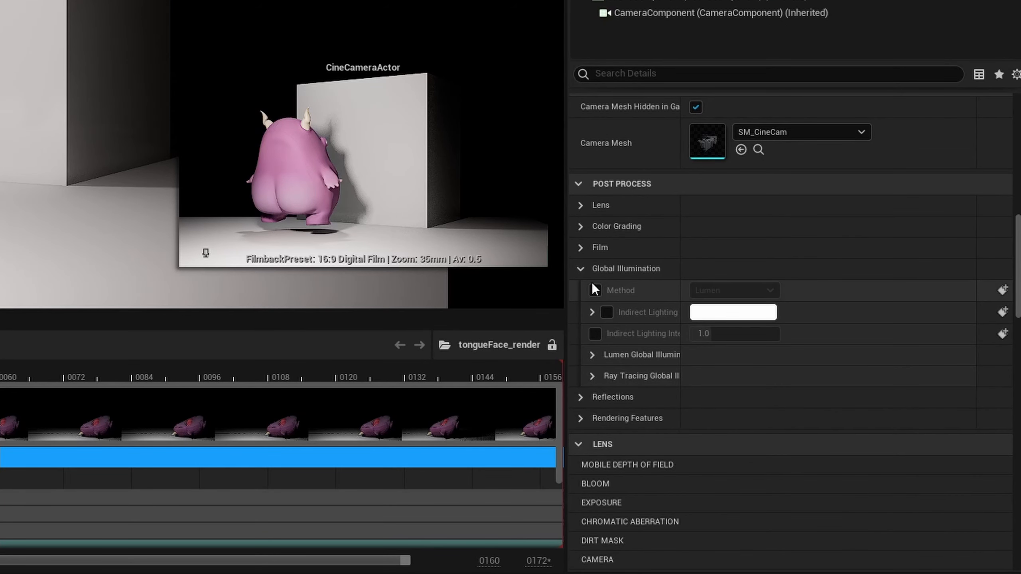
left_click(595, 291)
left_click(714, 291)
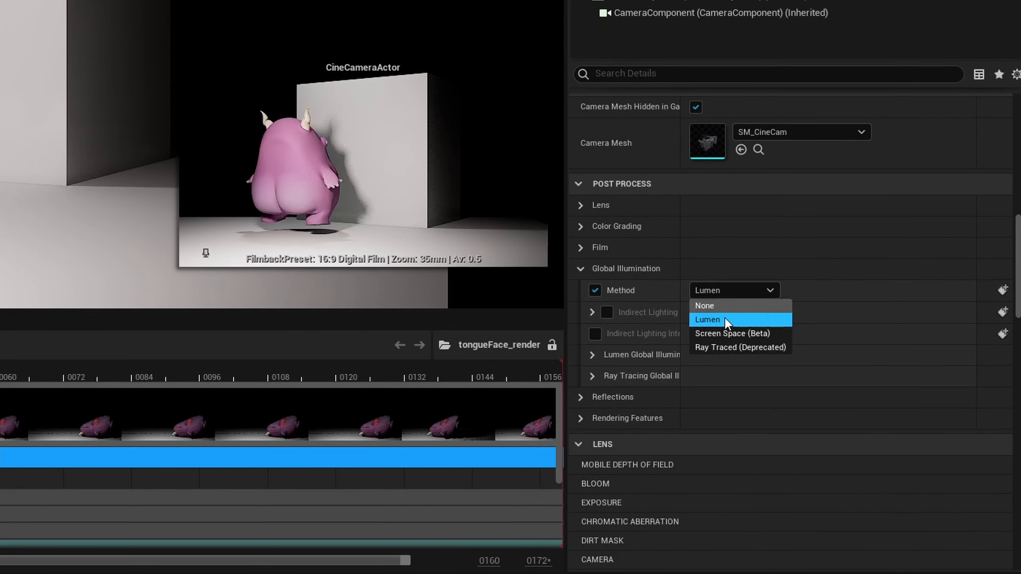
left_click(756, 333)
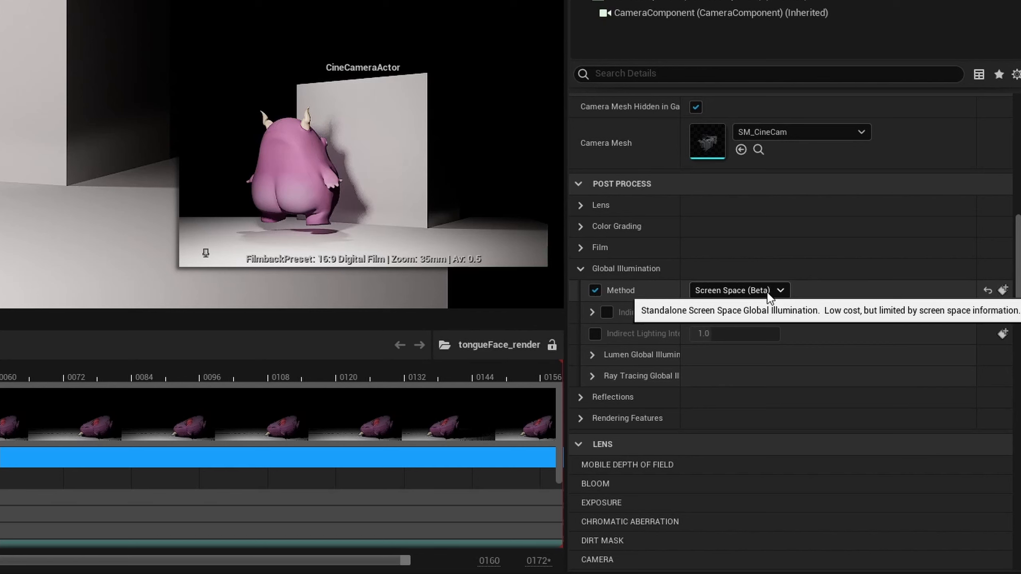
left_click(767, 291)
left_click(751, 319)
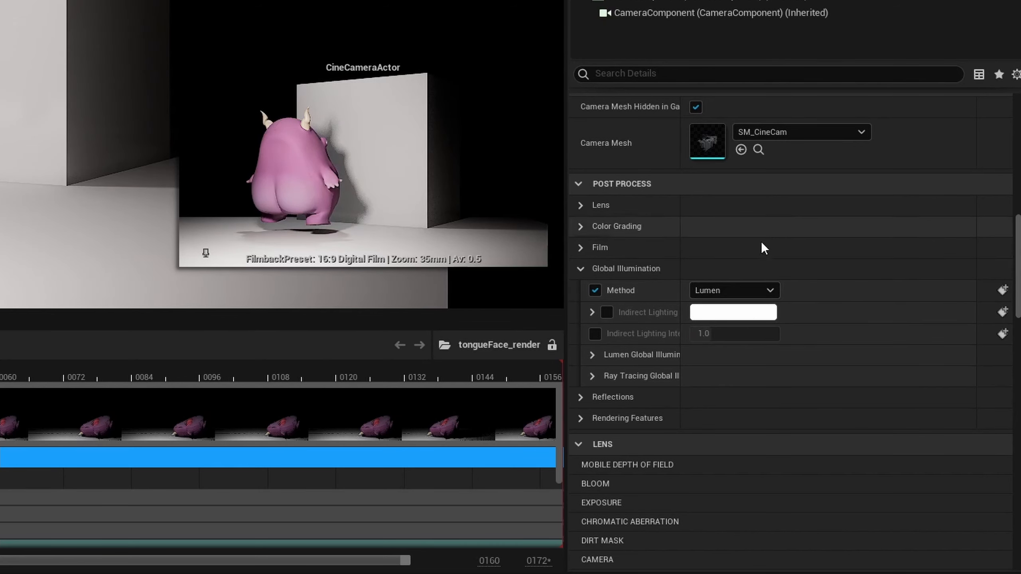
left_click(768, 291)
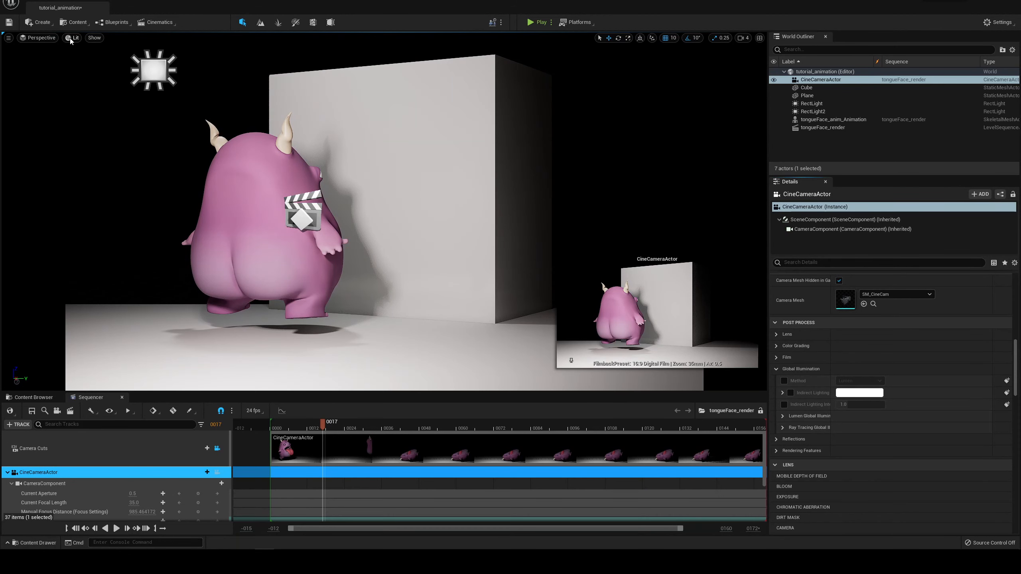
Step: Preview the scene in the Path Tracing view mode and return the viewport to Lit
left_click(70, 38)
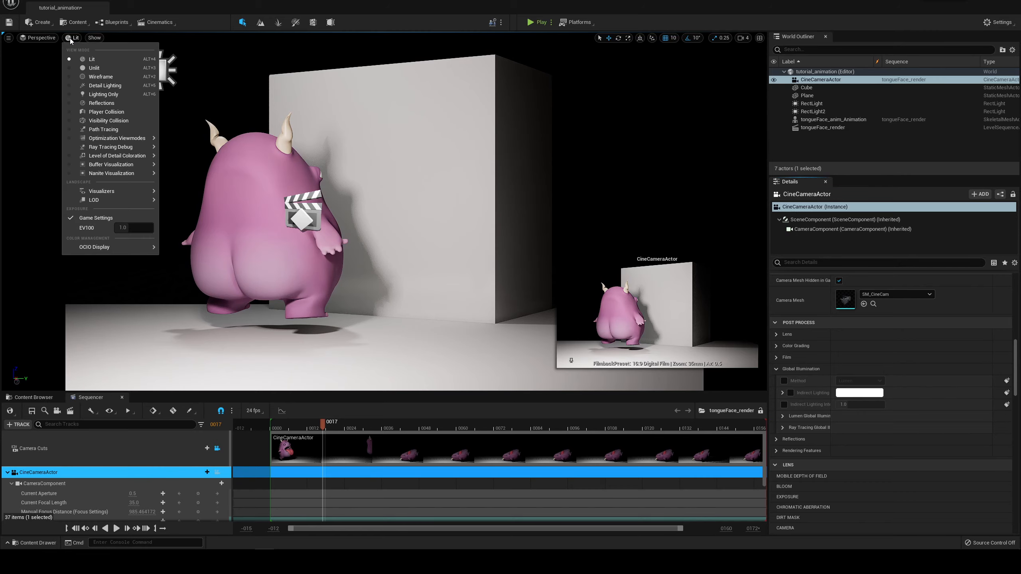
left_click(117, 129)
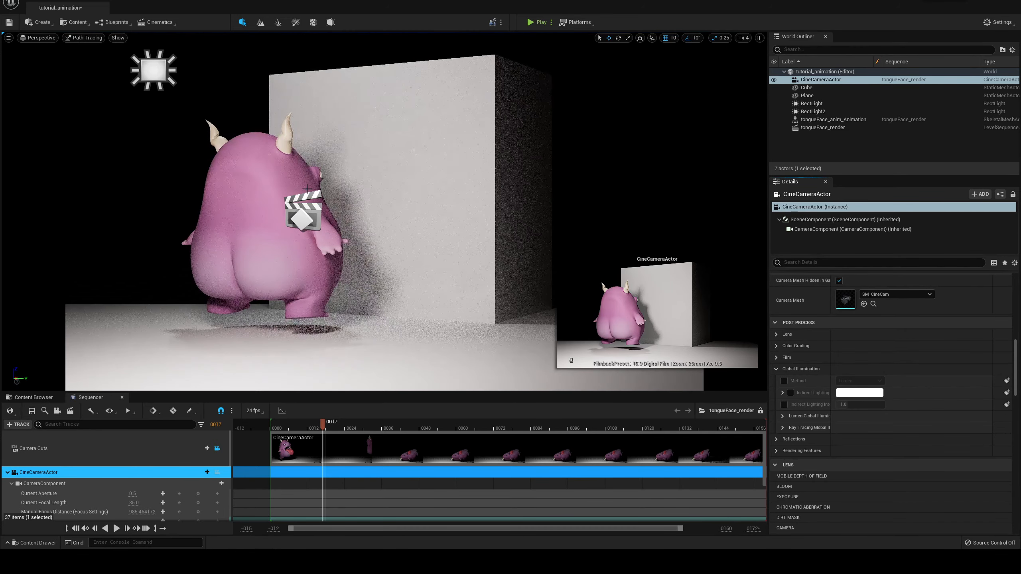
left_click(82, 38)
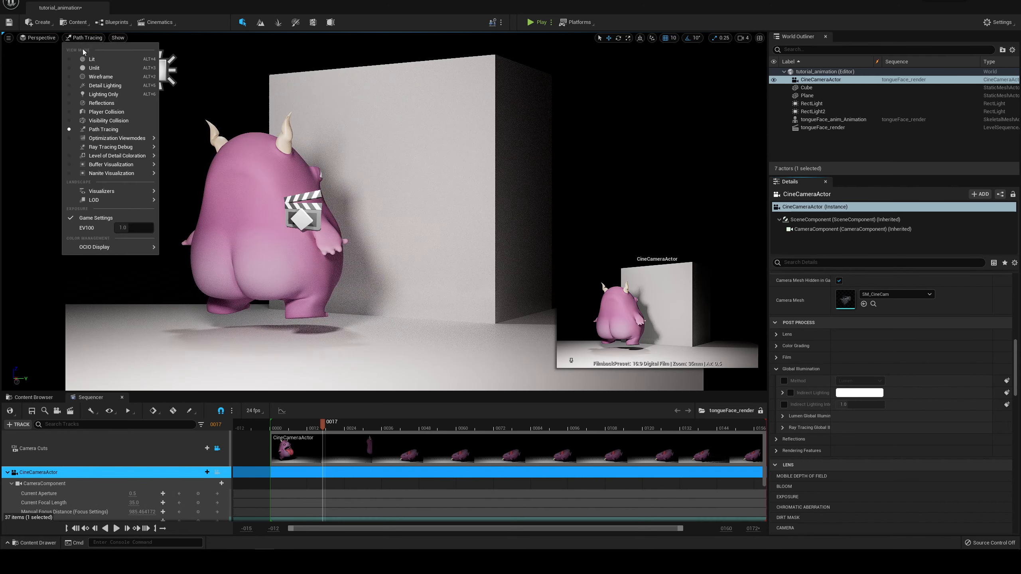
left_click(86, 60)
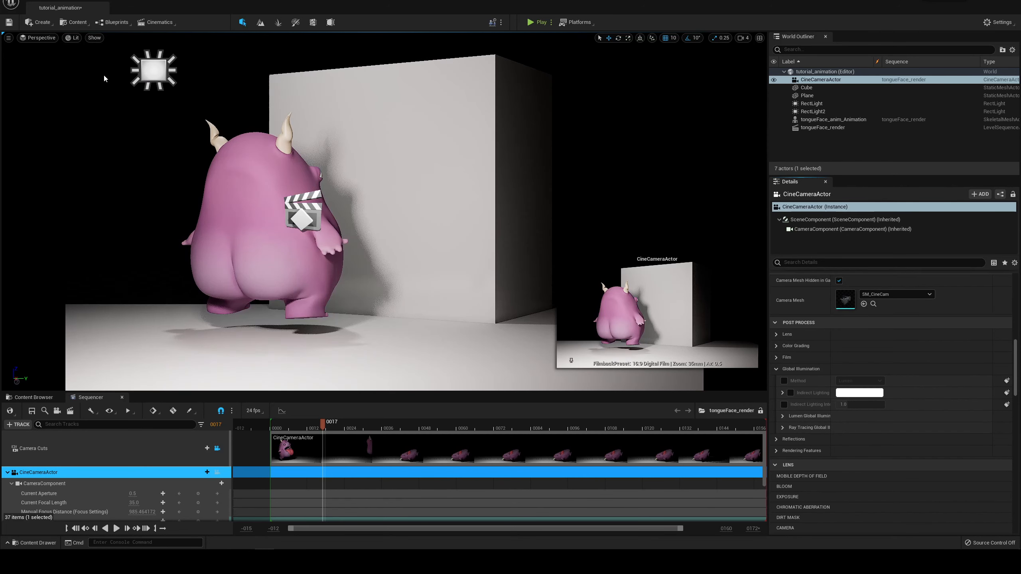
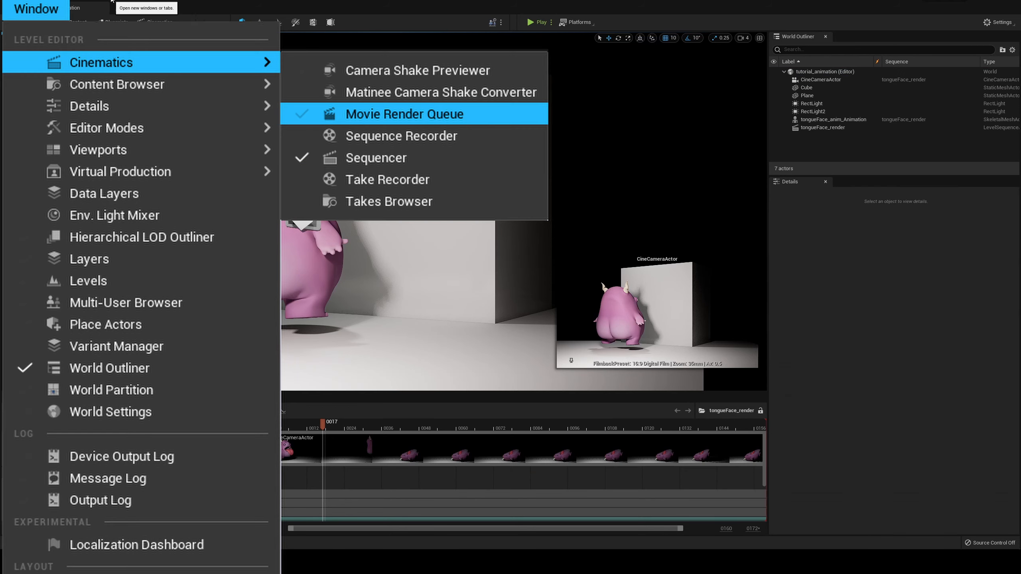
Step: Open the Movie Render Queue and add the tongueFace_render level sequence as a render job
left_click(111, 1)
mouse_move(127, 16)
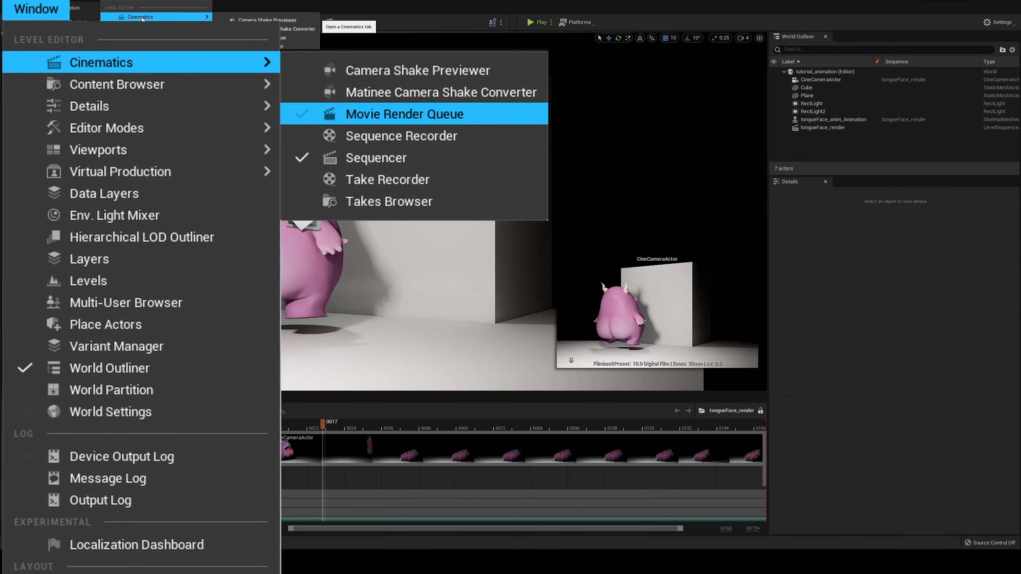
left_click(261, 38)
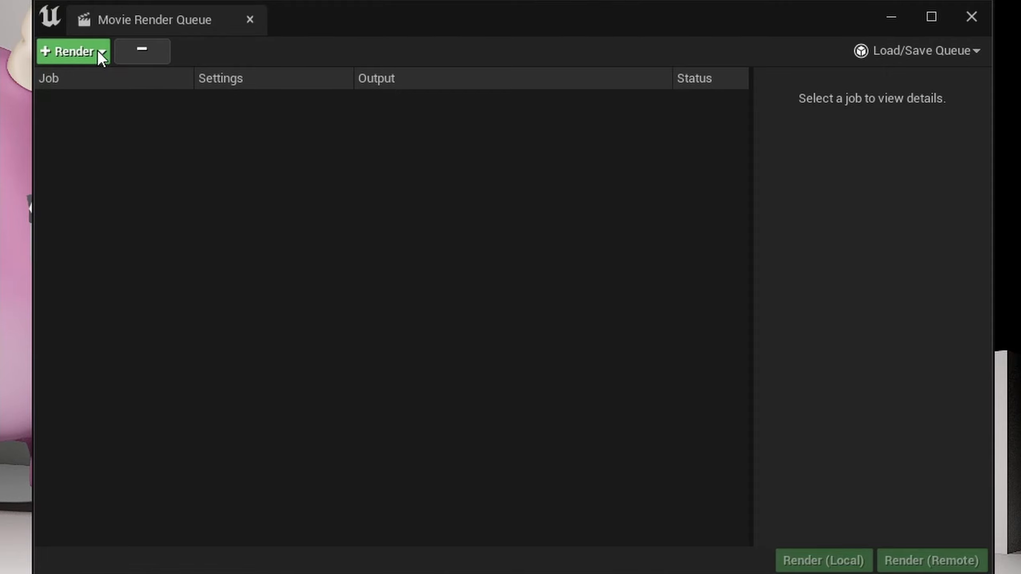
left_click(77, 52)
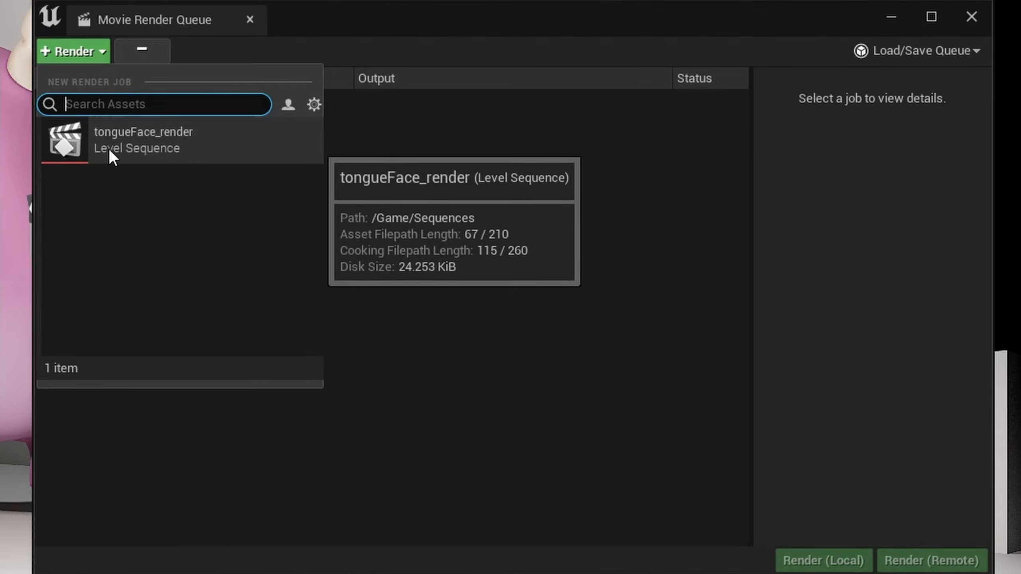
left_click(138, 142)
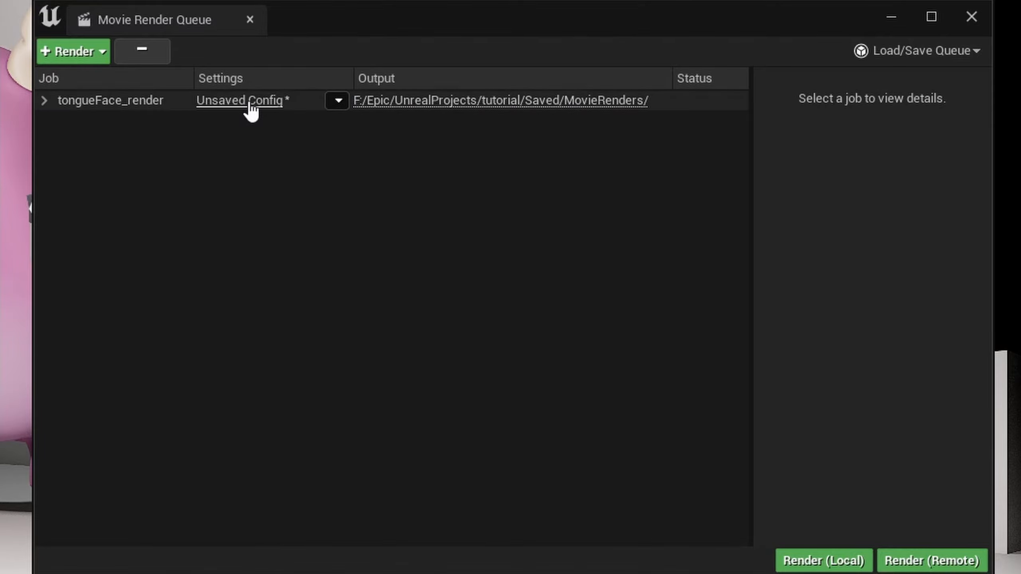
Step: Replace the .jpg Sequence [8bit] output with .png Sequence [8bit] in the tongueFace_render job's configuration
left_click(246, 101)
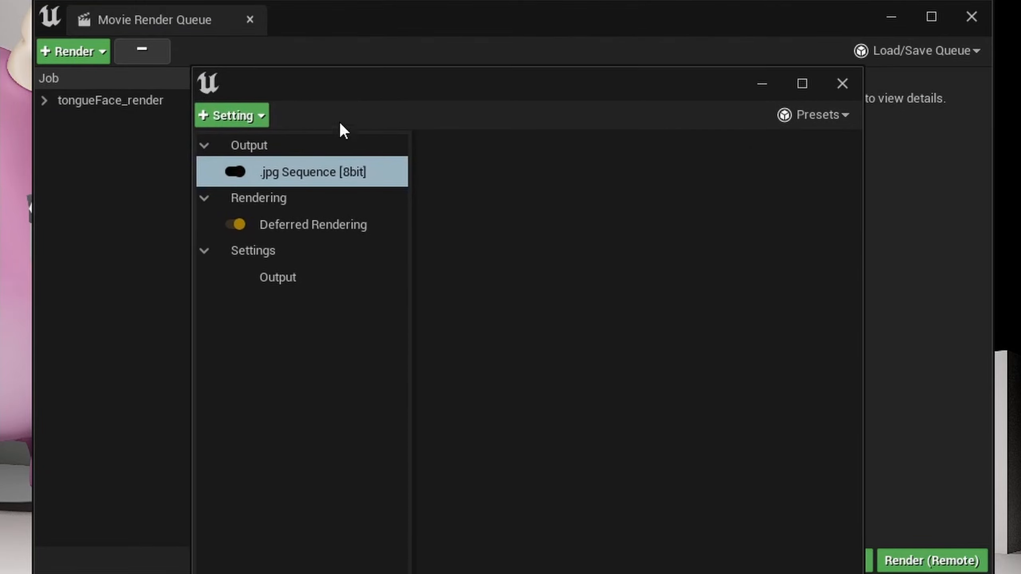
left_click(306, 181)
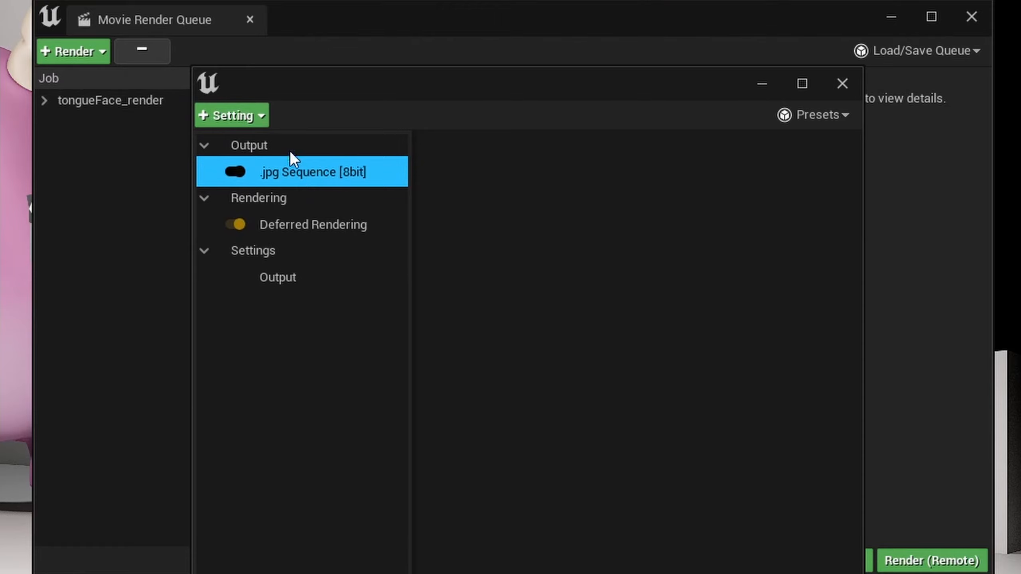
key("Delete")
left_click(237, 112)
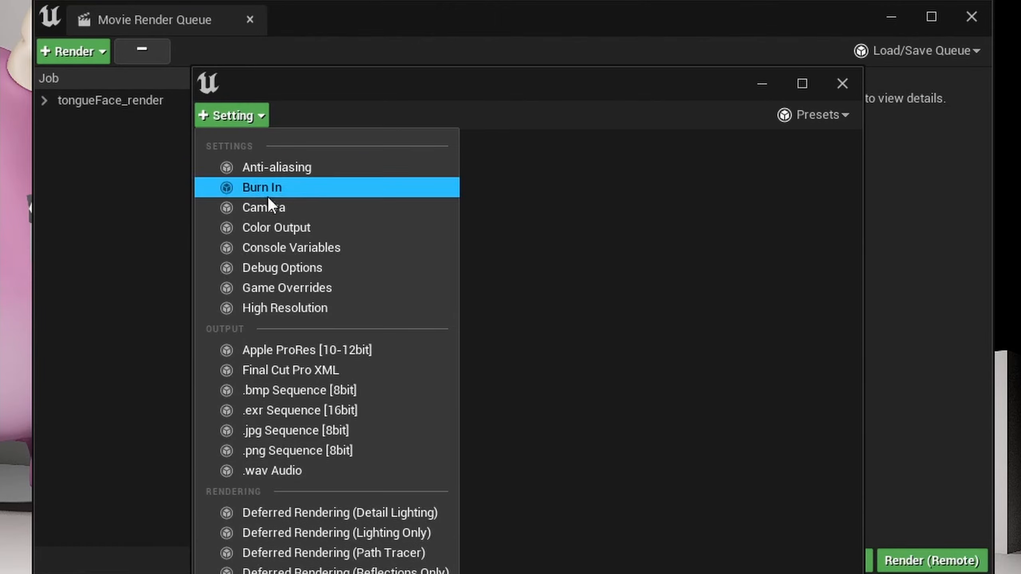
left_click(330, 450)
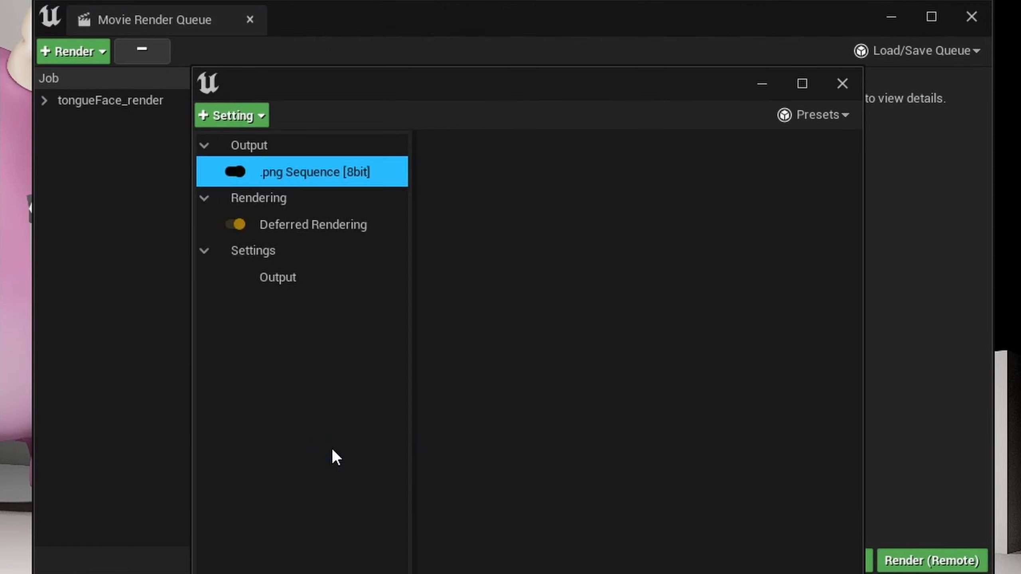
Step: Add the Anti-aliasing and Console Variables settings to the render job's configuration
left_click(280, 223)
left_click(223, 116)
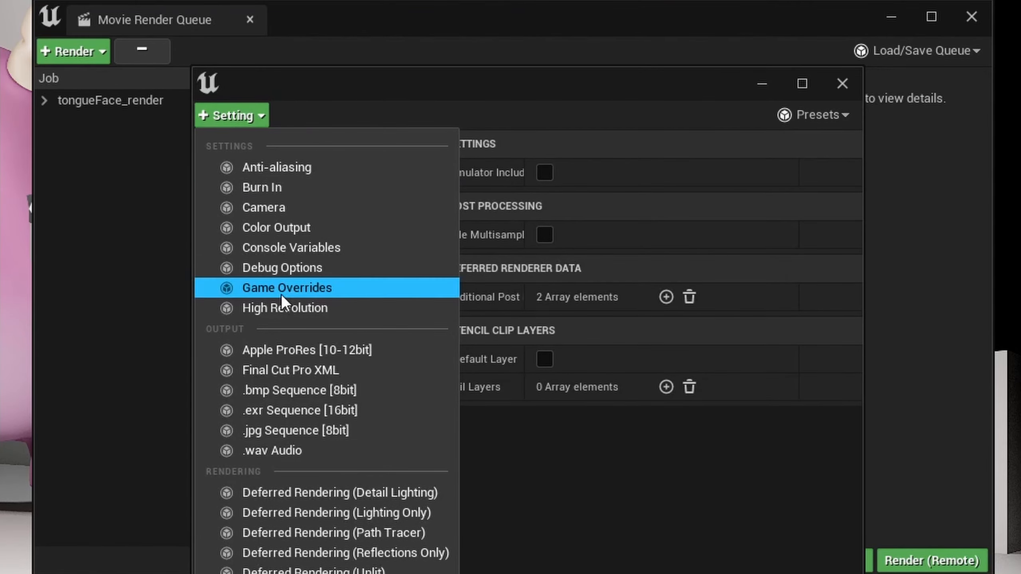
left_click(303, 168)
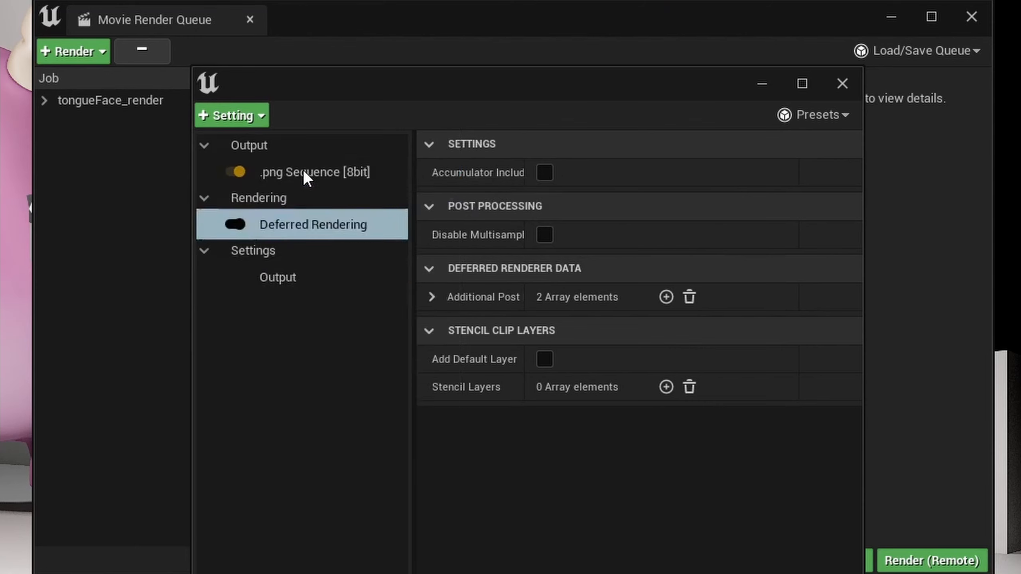
left_click(301, 224)
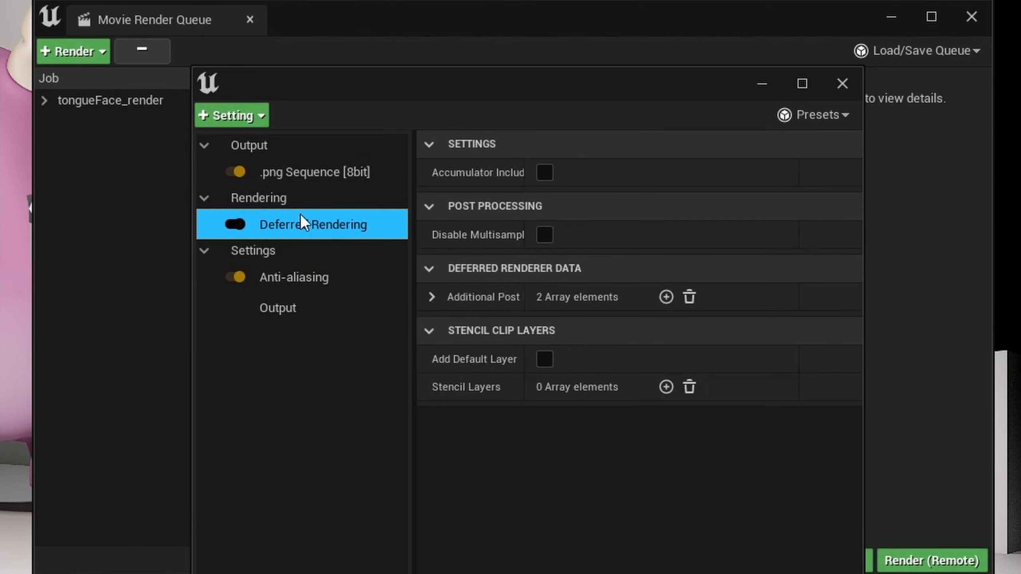
left_click(311, 281)
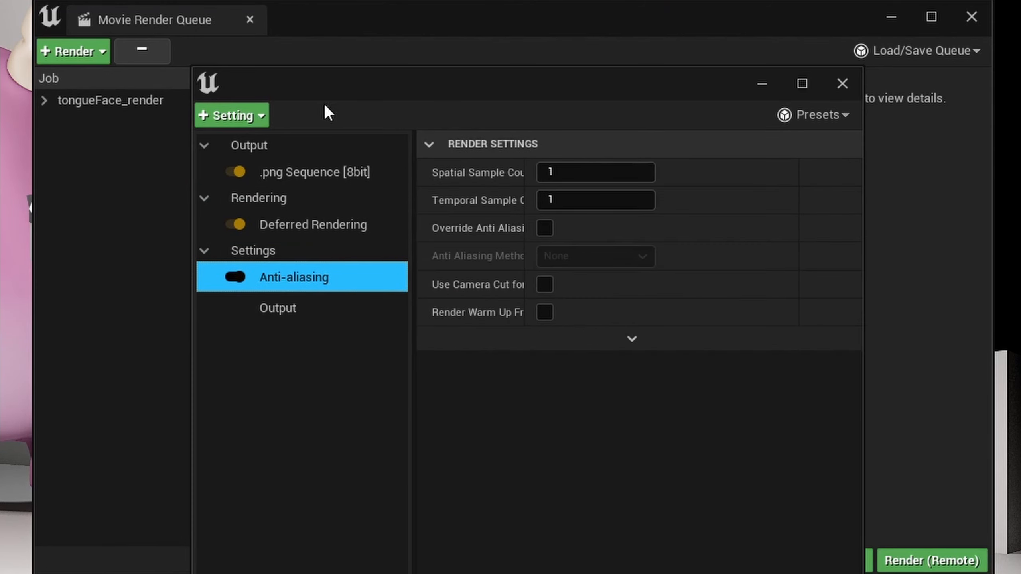
left_click(221, 115)
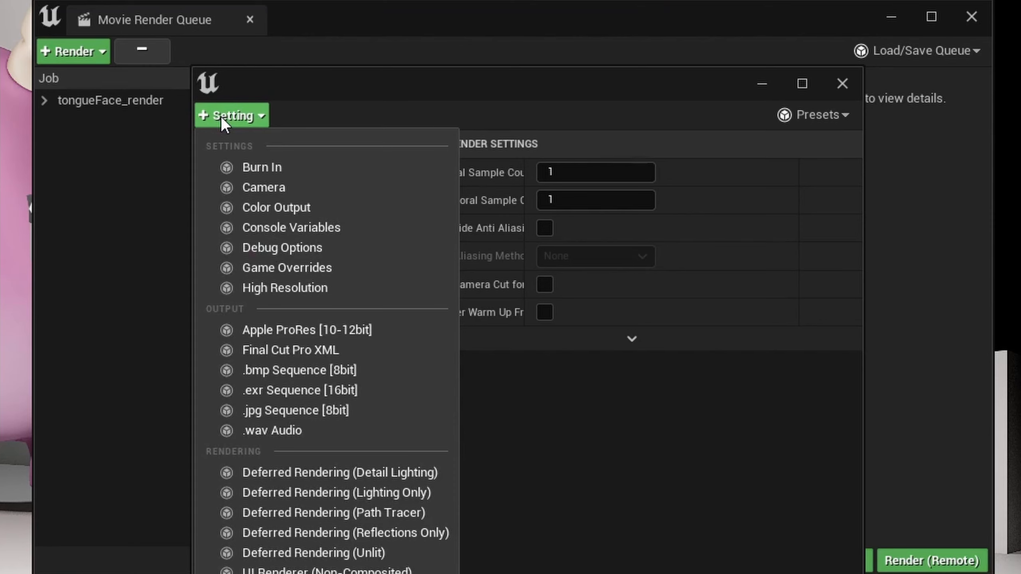
left_click(332, 228)
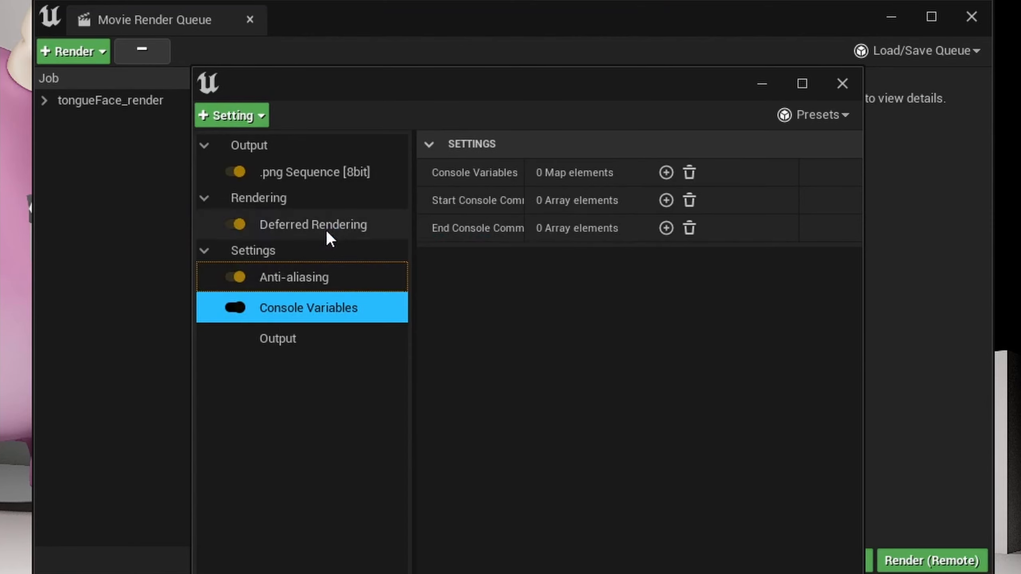
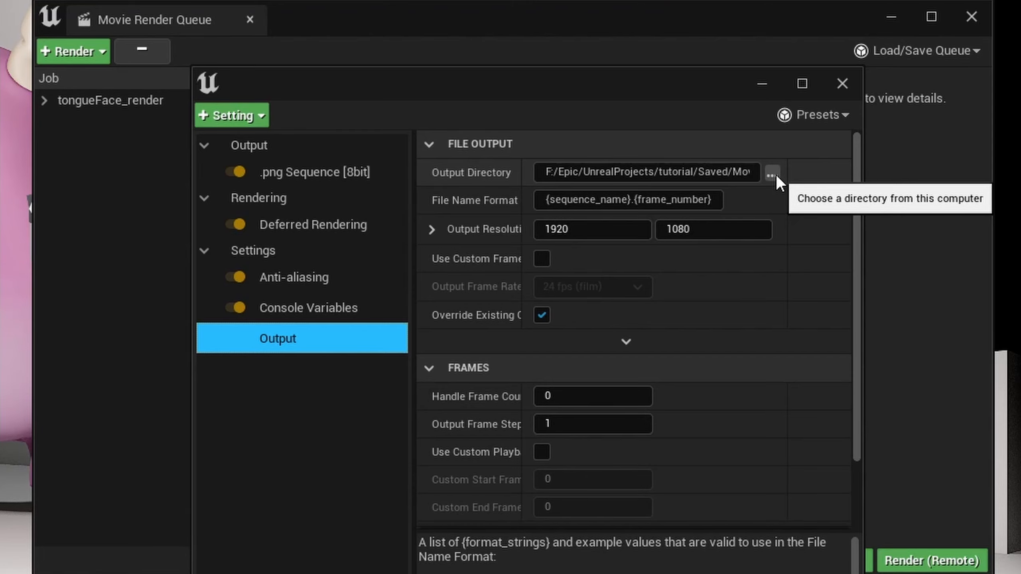
Step: Set the render job's output directory to F:/Epic/UnrealProjects/Renders/tongueFrace_tutorial
left_click(772, 174)
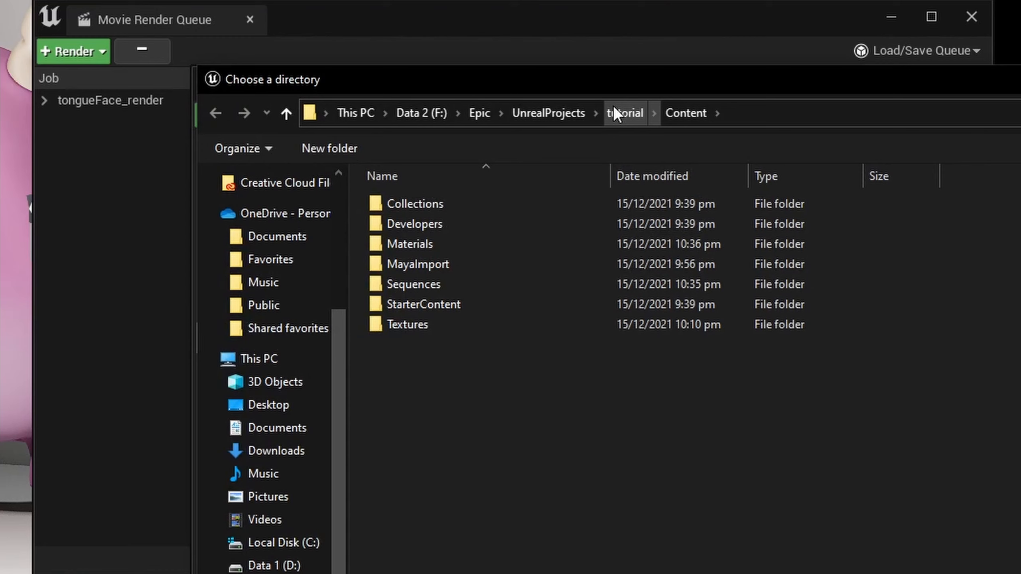
left_click(615, 111)
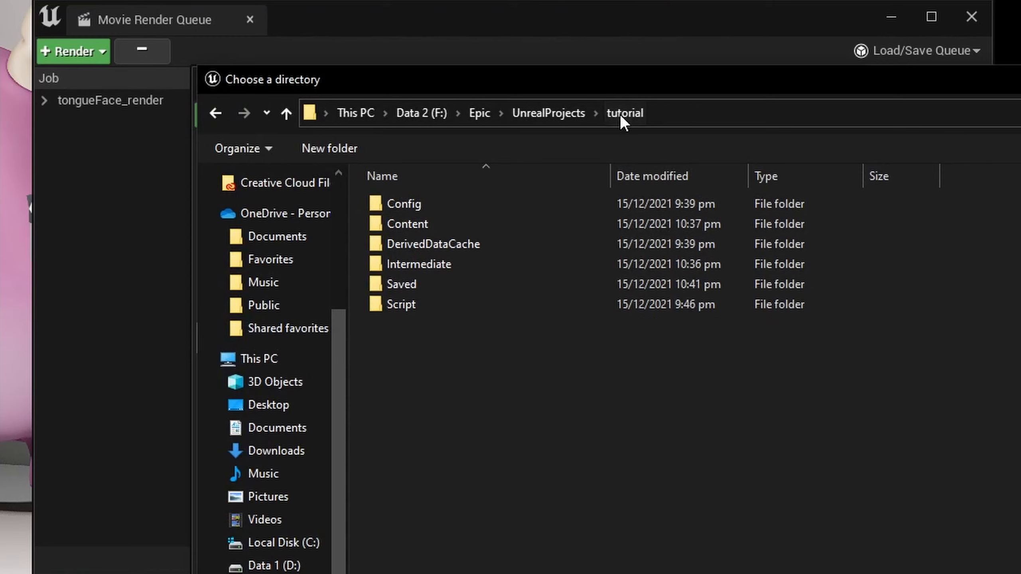
left_click(574, 114)
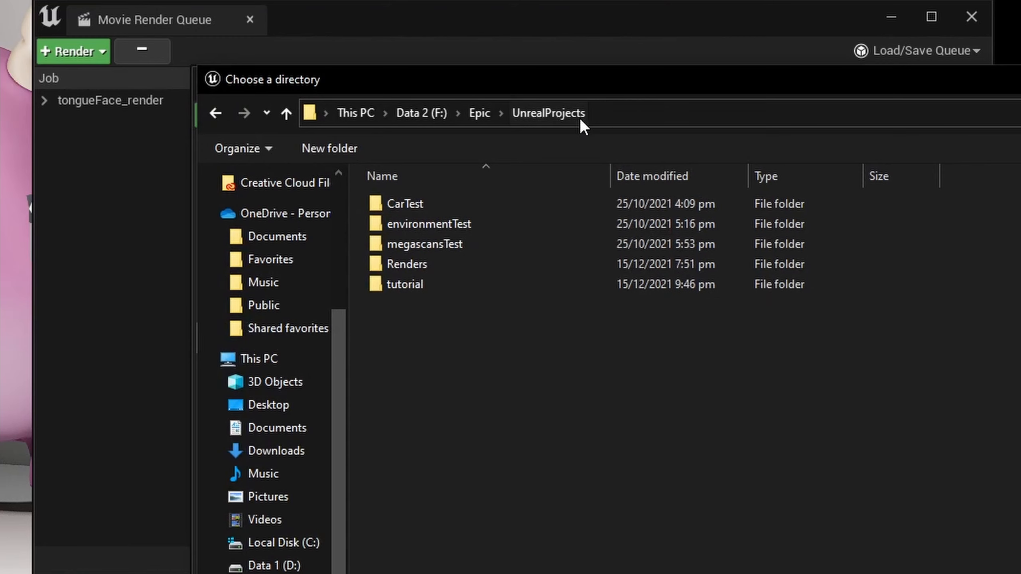
left_click(418, 285)
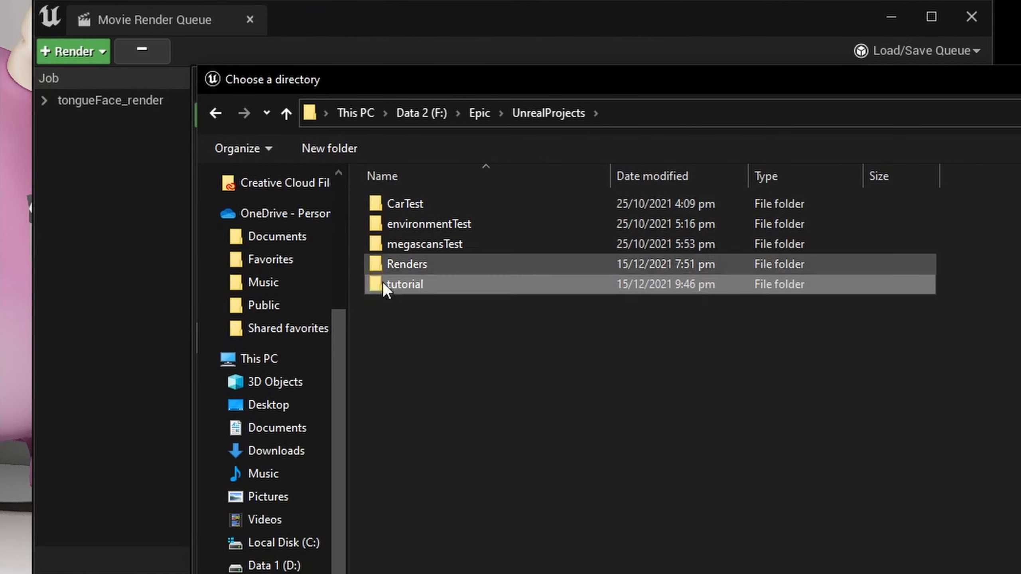
double_click(426, 270)
right_click(474, 410)
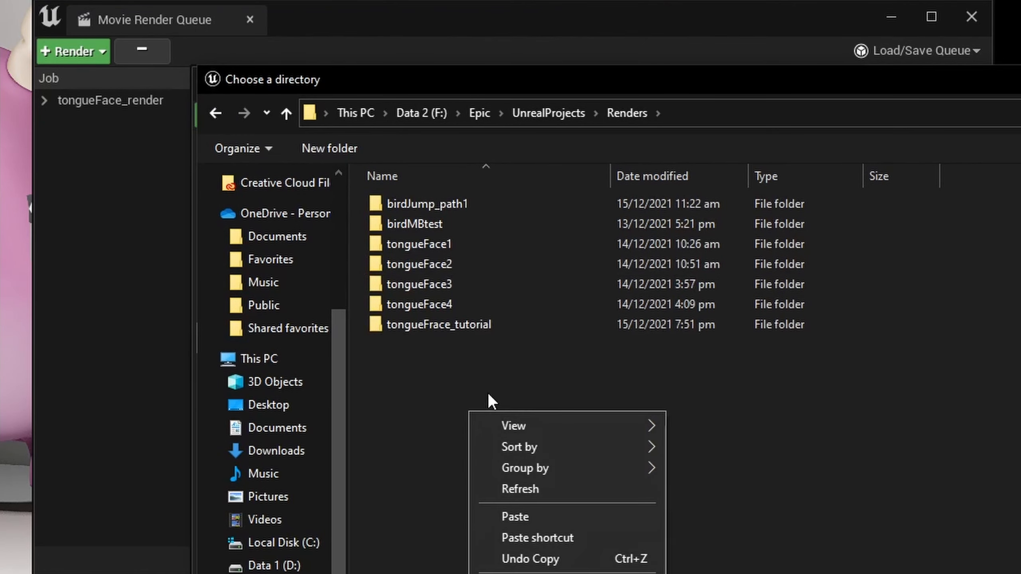
left_click(469, 325)
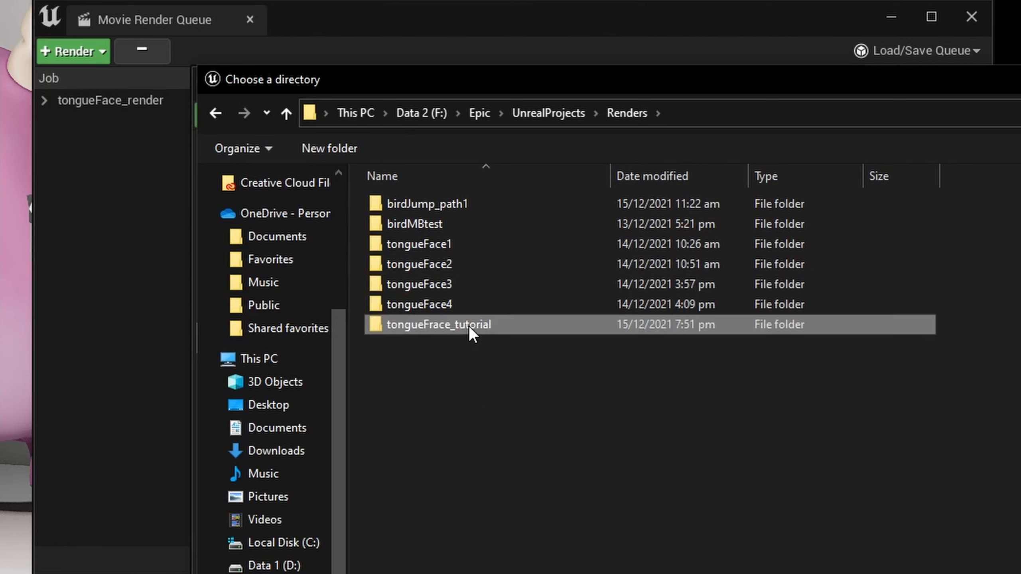
double_click(438, 327)
left_click(1020, 573)
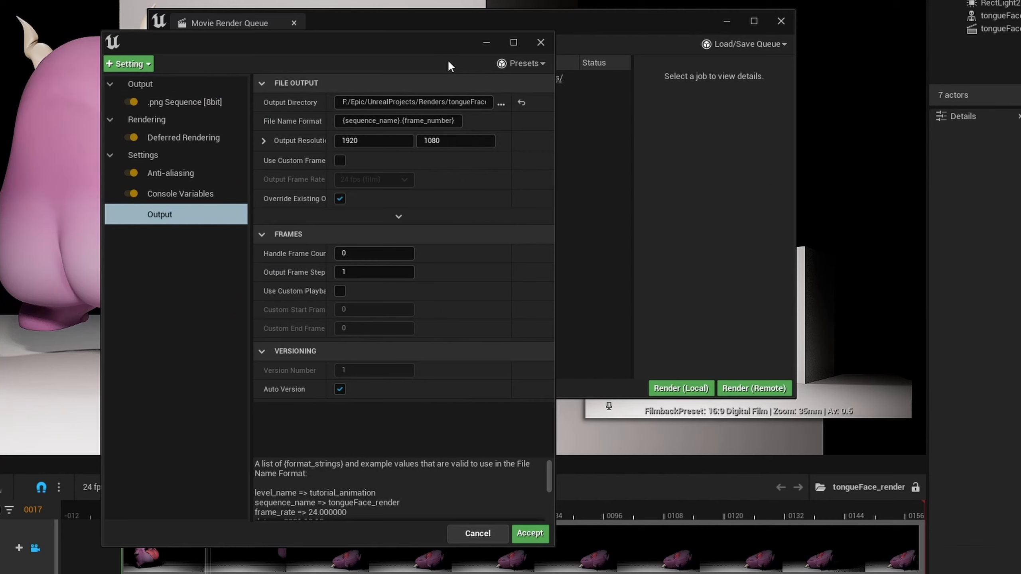
Step: Save the render configuration as a preset named renderBasic in the Sequences folder and accept the configuration
left_click(541, 64)
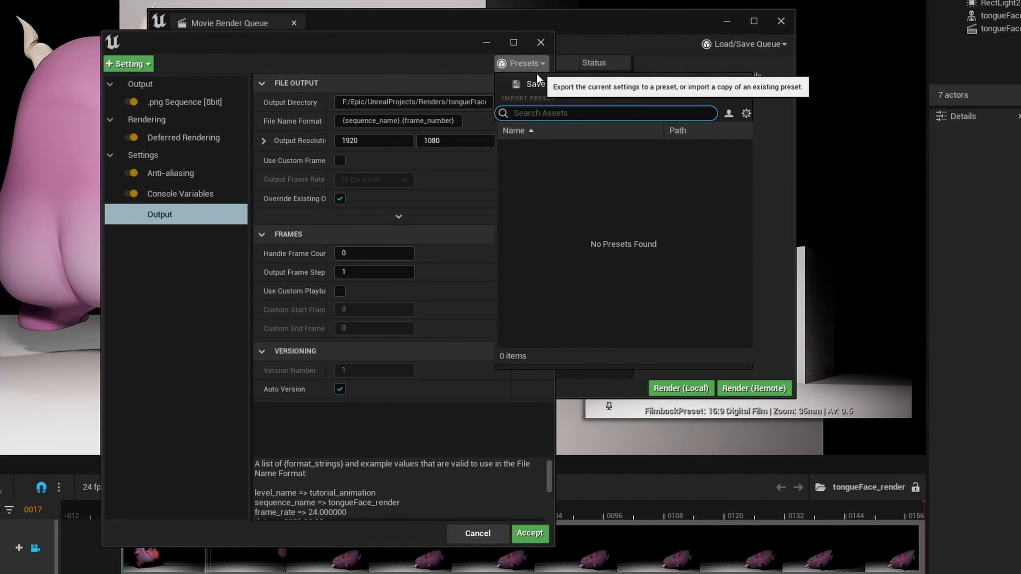
left_click(534, 84)
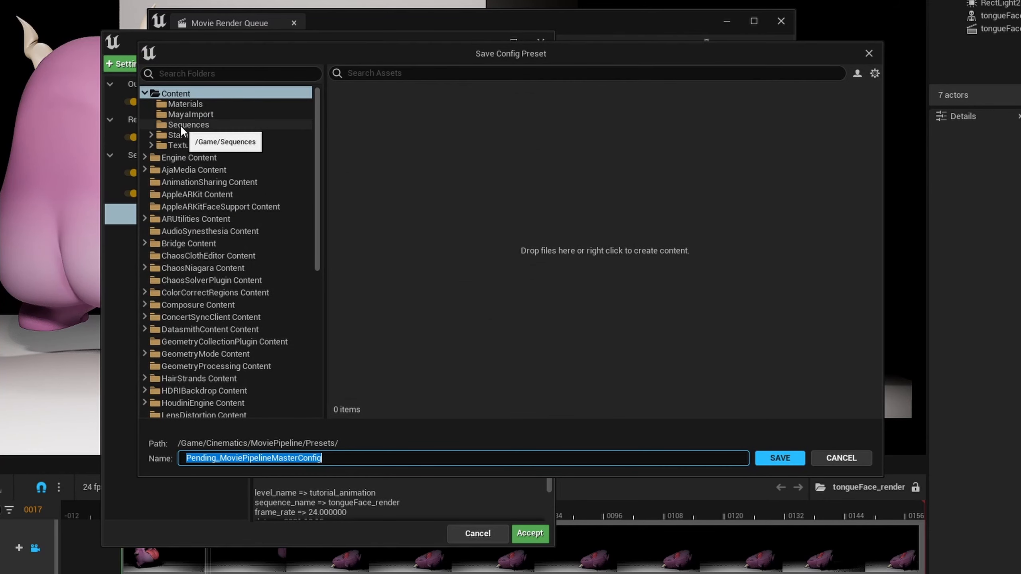
left_click(180, 125)
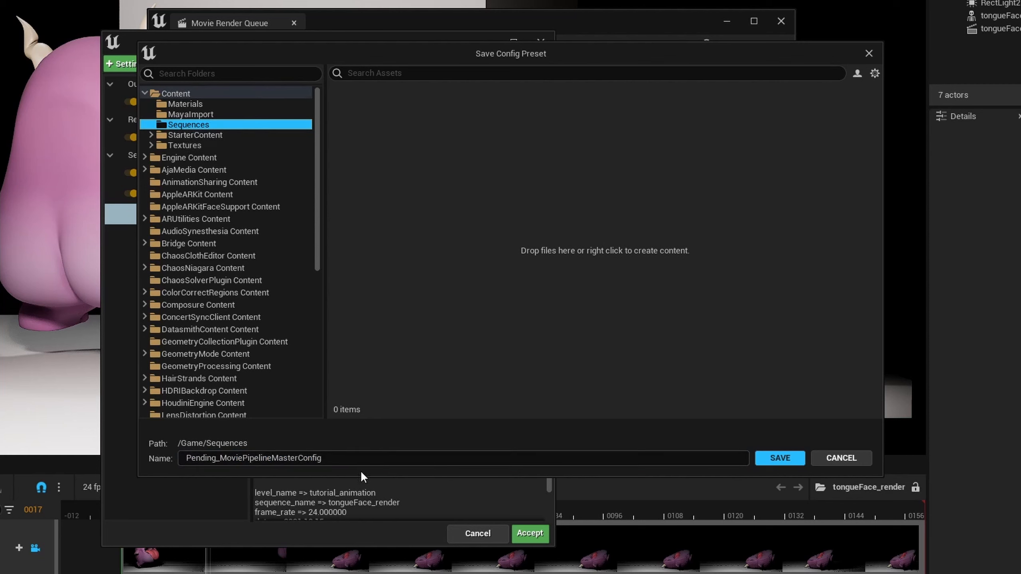
left_click(378, 458)
double_click(377, 457)
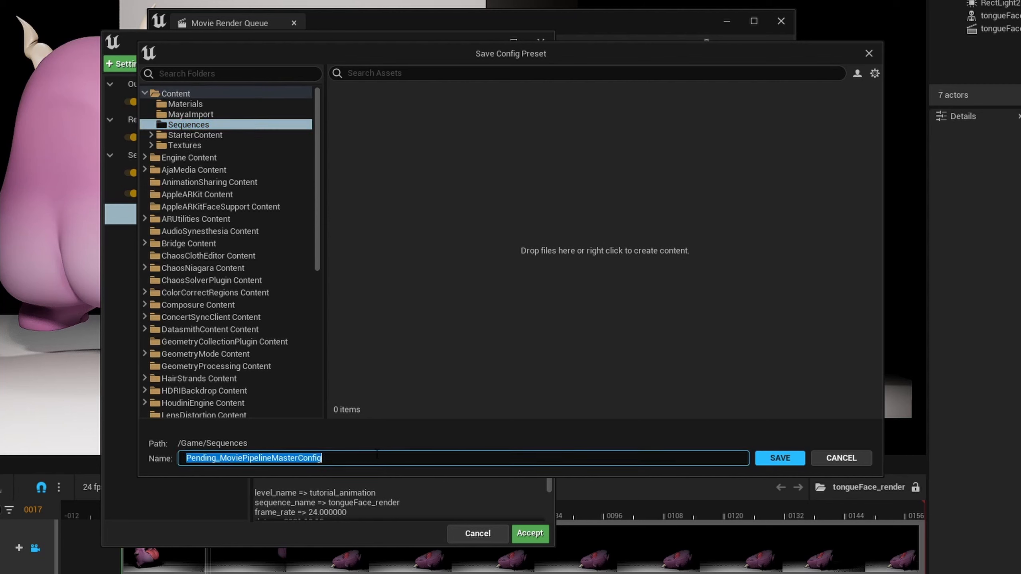
type("renderBasic")
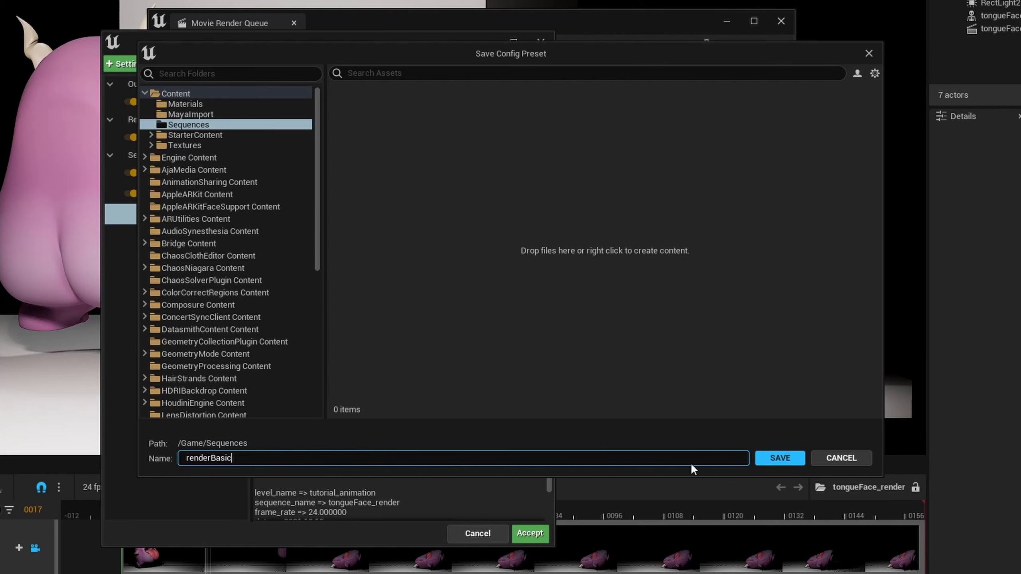
left_click(780, 458)
left_click(530, 533)
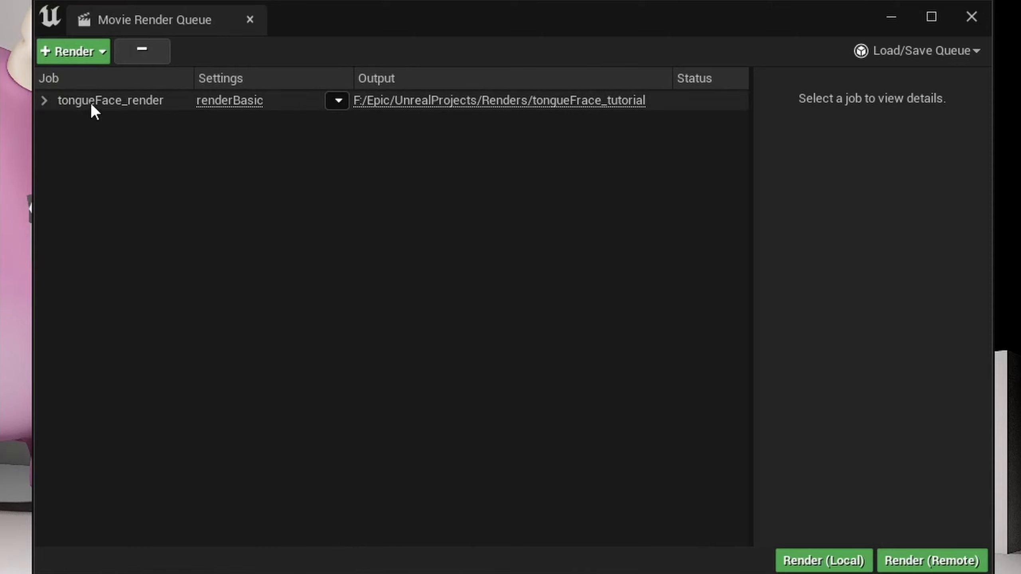
Step: Review the renderBasic Output settings, render the tongueFace_render job locally and close the Movie Render Queue
left_click(340, 103)
left_click(402, 229)
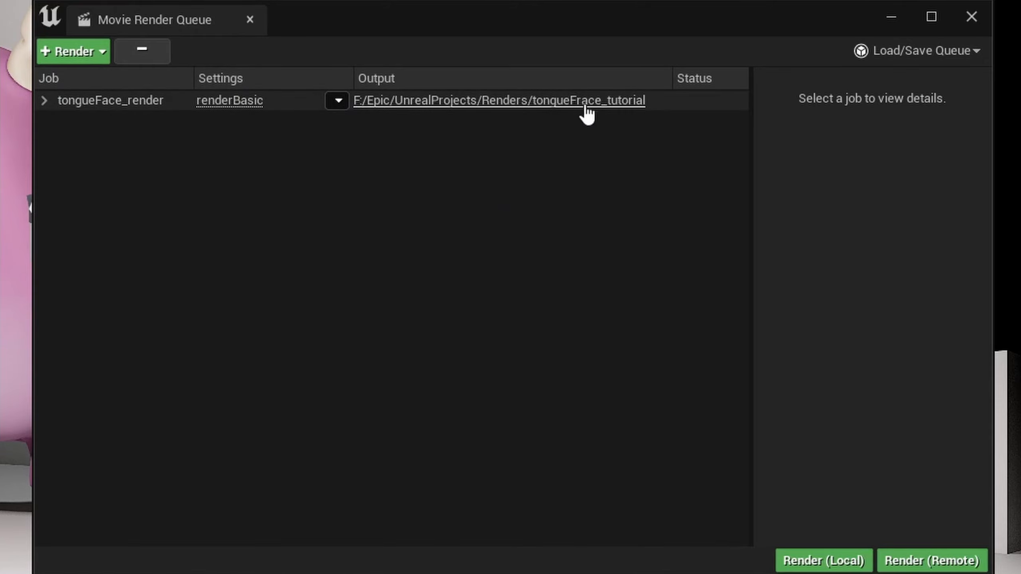
left_click(217, 102)
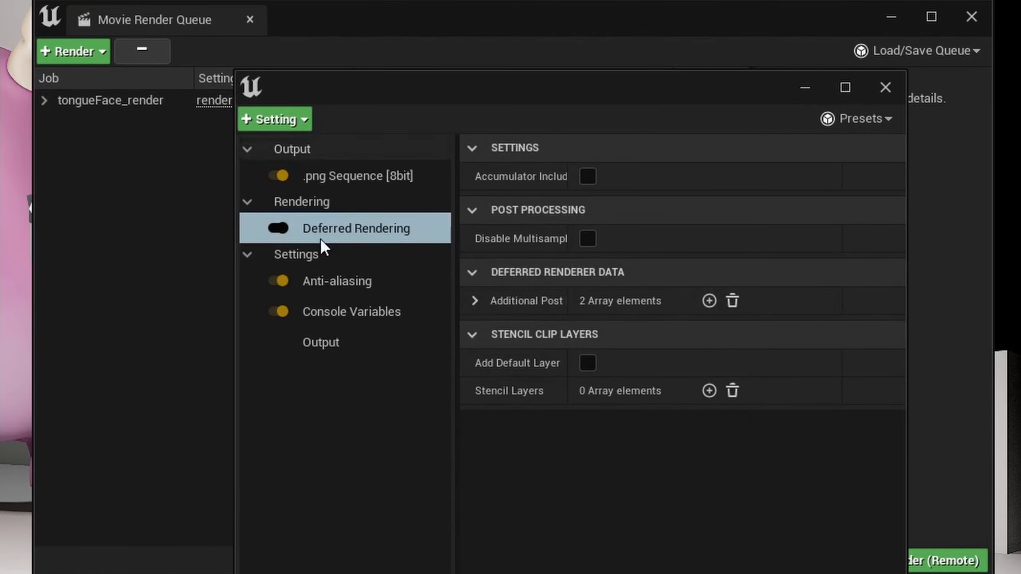
left_click(368, 344)
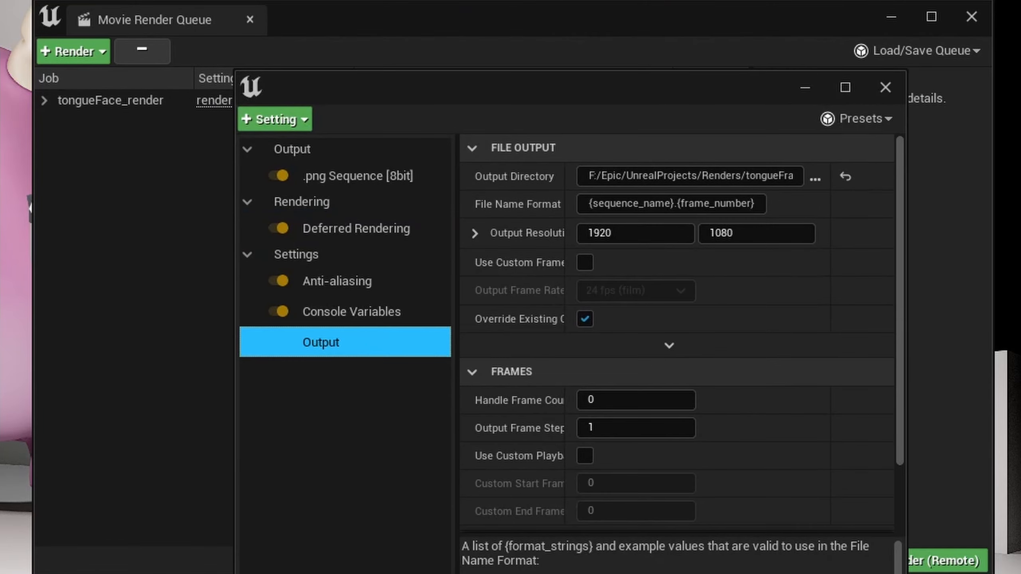
left_click(743, 573)
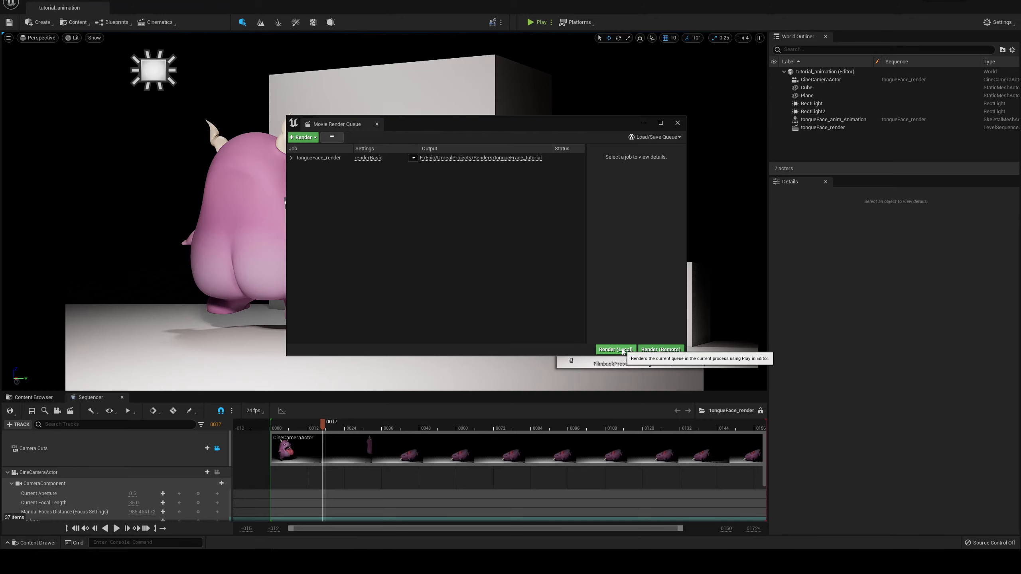
left_click(623, 350)
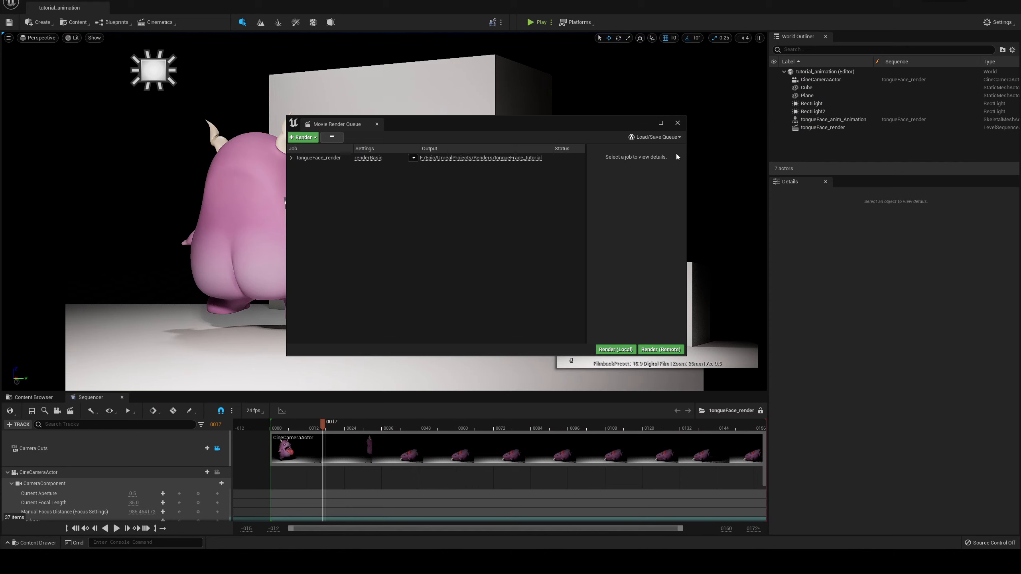
left_click(678, 123)
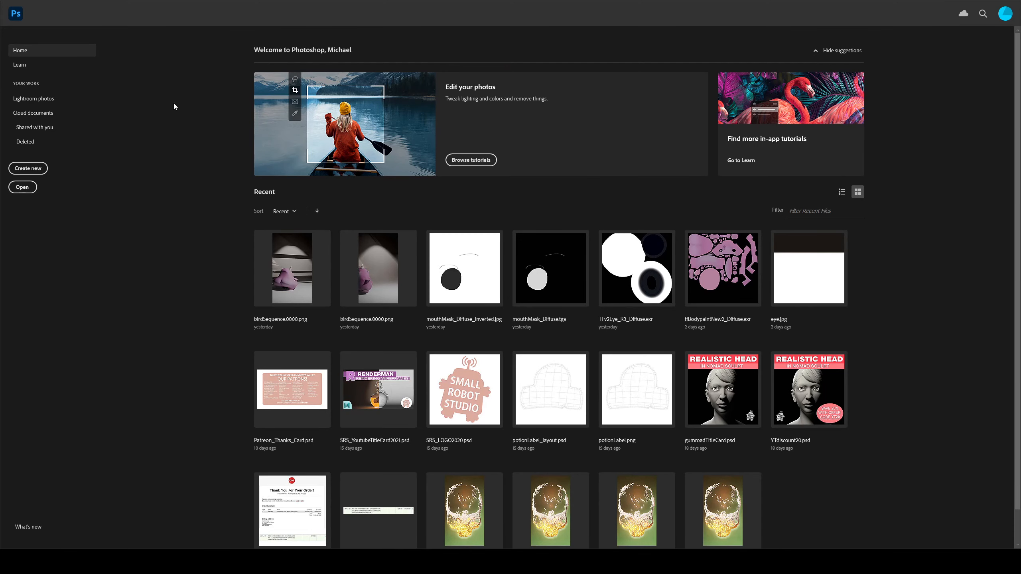
Step: Switch to Photoshop and open the tongueFace_render PNG frames as an image sequence at 24 fps, starting from tongueFace_render.0000
left_click(19, 0)
left_click(41, 12)
left_click(148, 80)
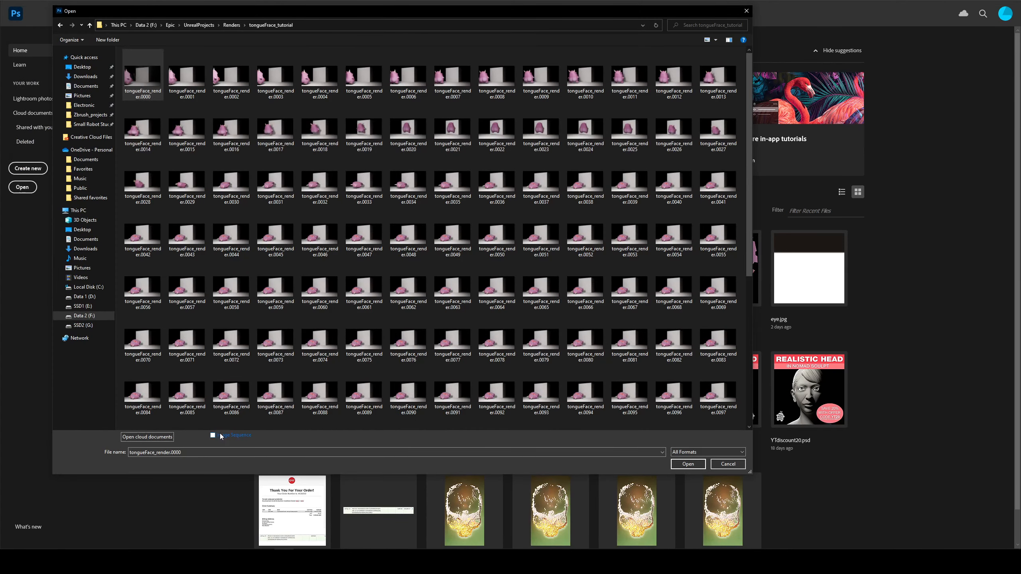
left_click(698, 468)
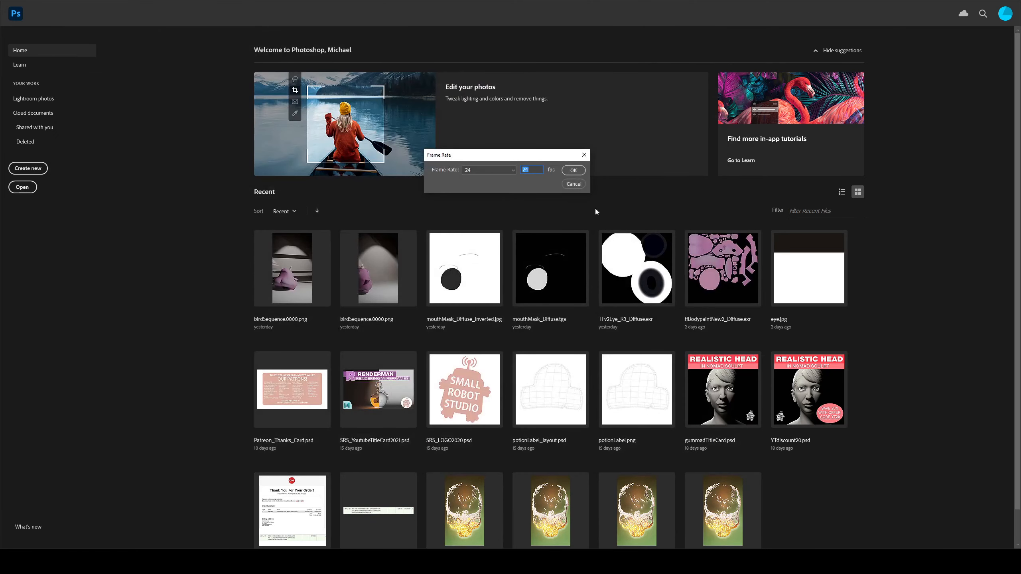
left_click(572, 171)
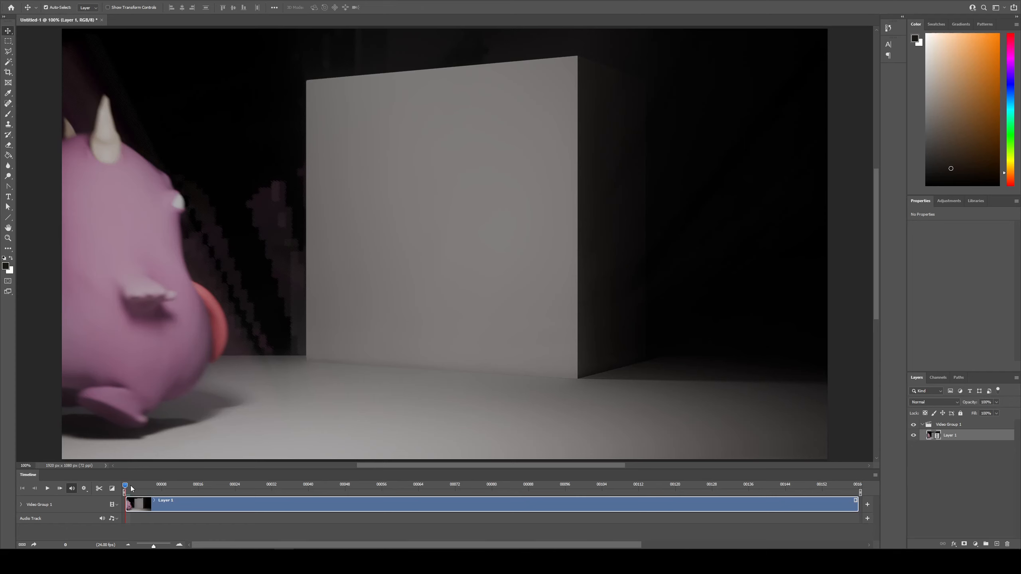
Step: Play and scrub through the rendered animation, and examine the character up close near the final frame
left_click_drag(126, 485, 137, 502)
left_click_drag(137, 502, 136, 501)
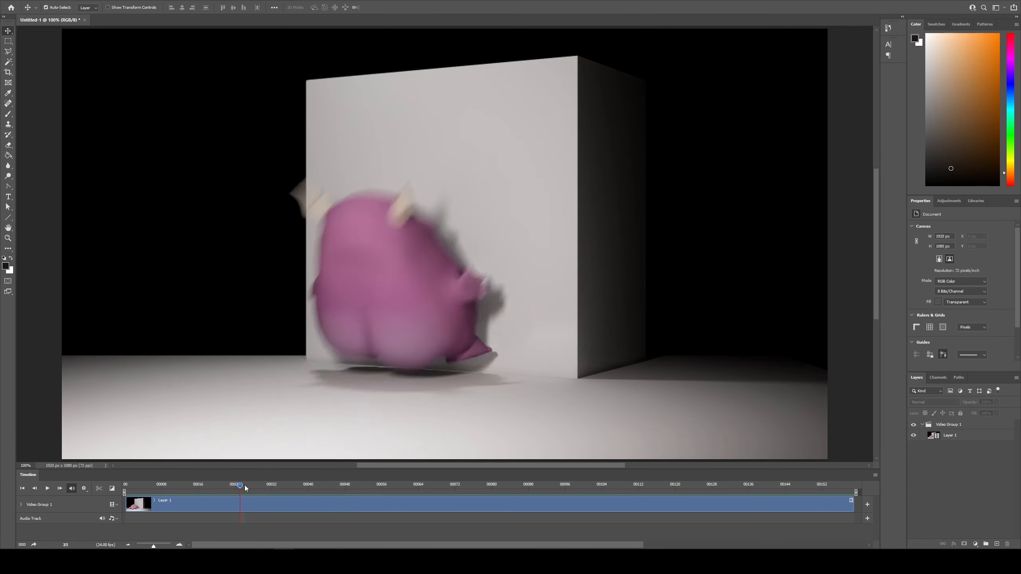
left_click_drag(244, 485, 450, 485)
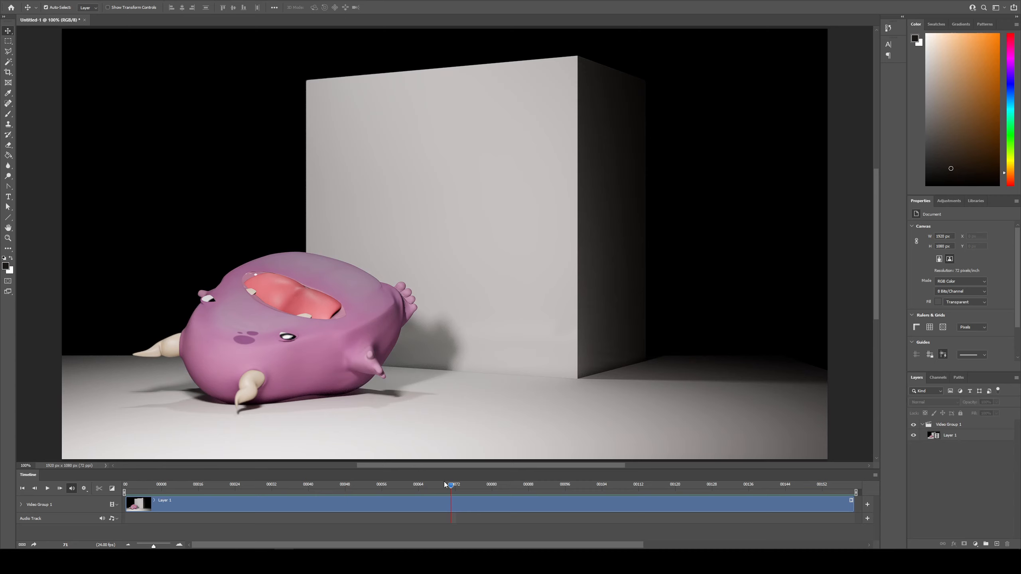
left_click_drag(451, 485, 387, 485)
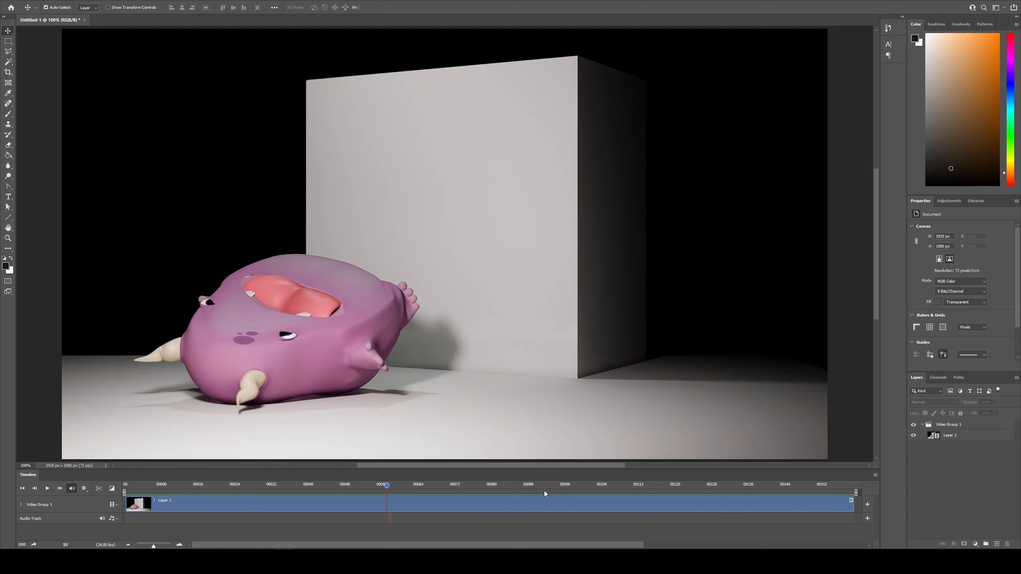
left_click_drag(544, 490, 851, 490)
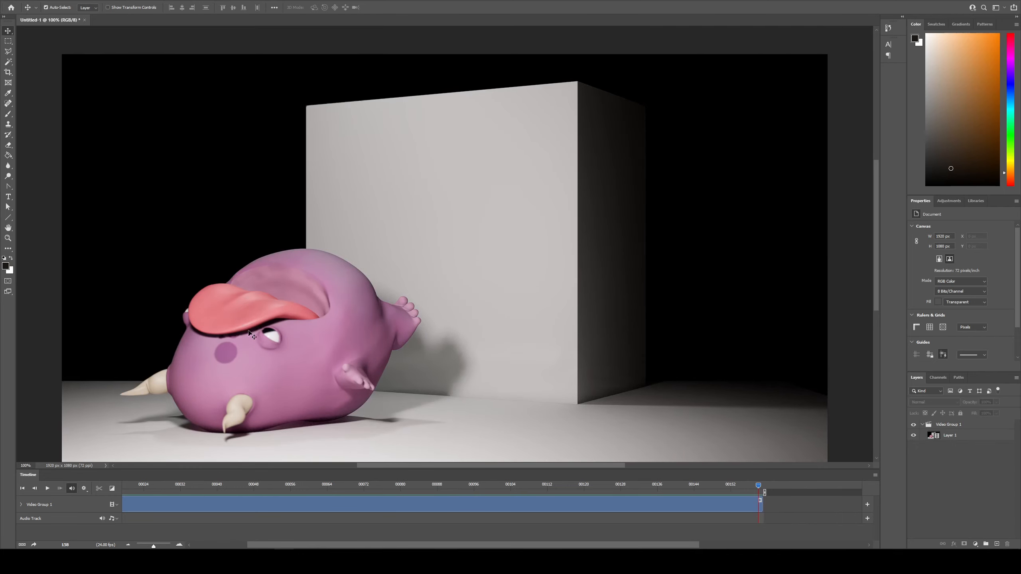
scroll(282, 320, "up", 3, "alt")
scroll(307, 296, "up", 2, "alt")
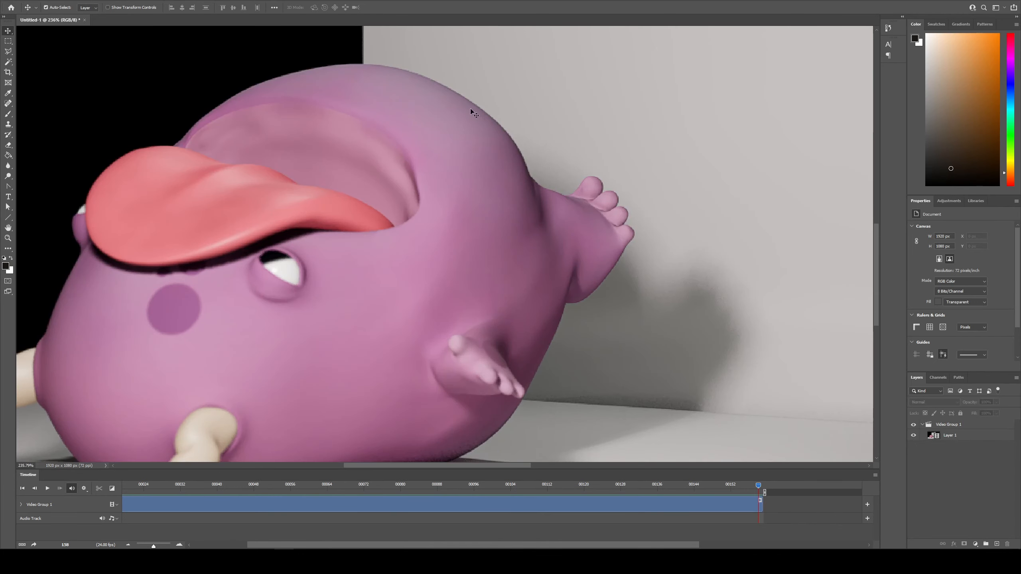
scroll(264, 159, "down", 4, "alt")
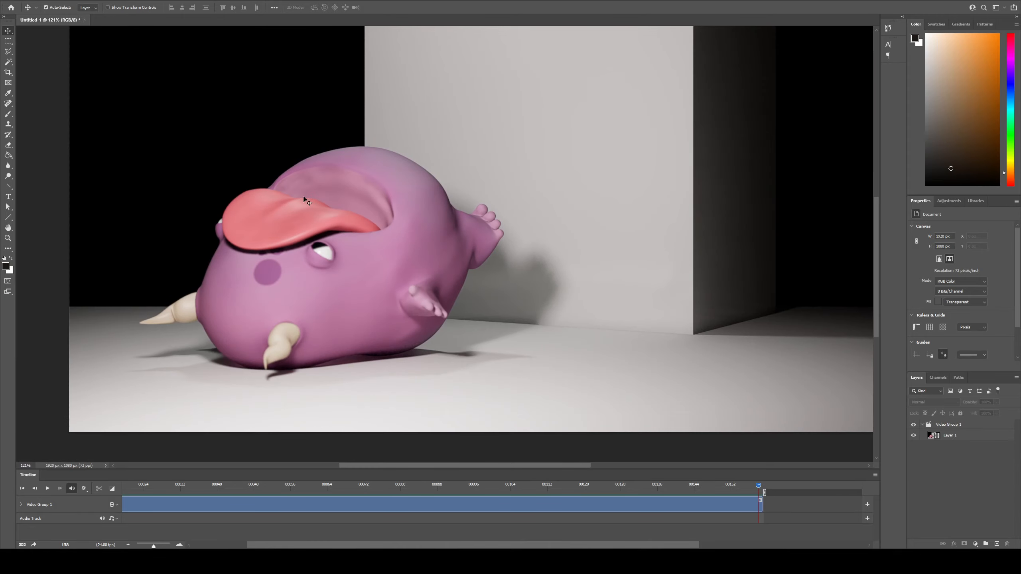
scroll(317, 208, "down", 3, "alt")
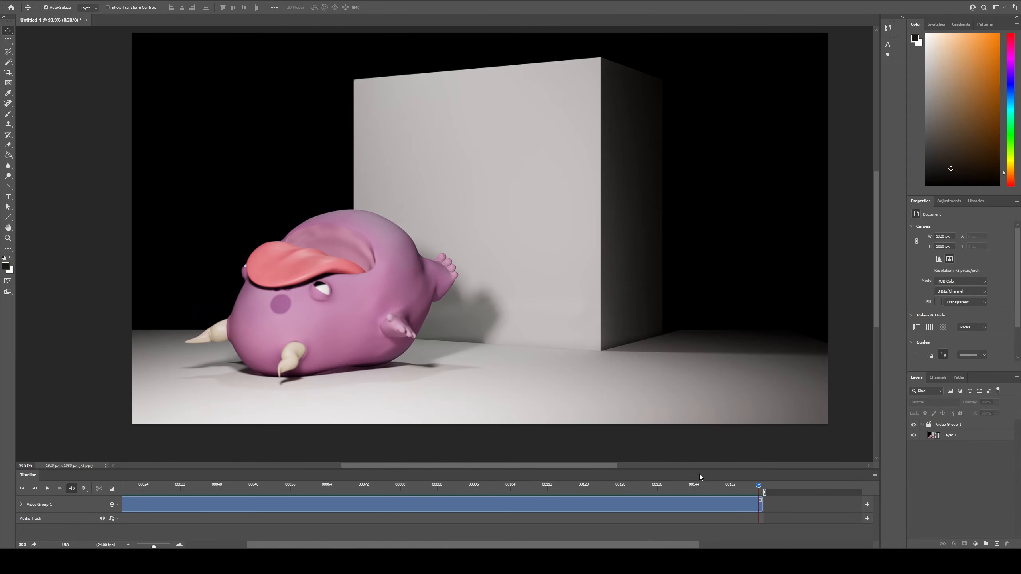
Step: Examine the motion blur on the character's horns and body at frame 27, and scrub through the remaining frames
left_click_drag(699, 484, 158, 494)
scroll(371, 212, "up", 5, "alt")
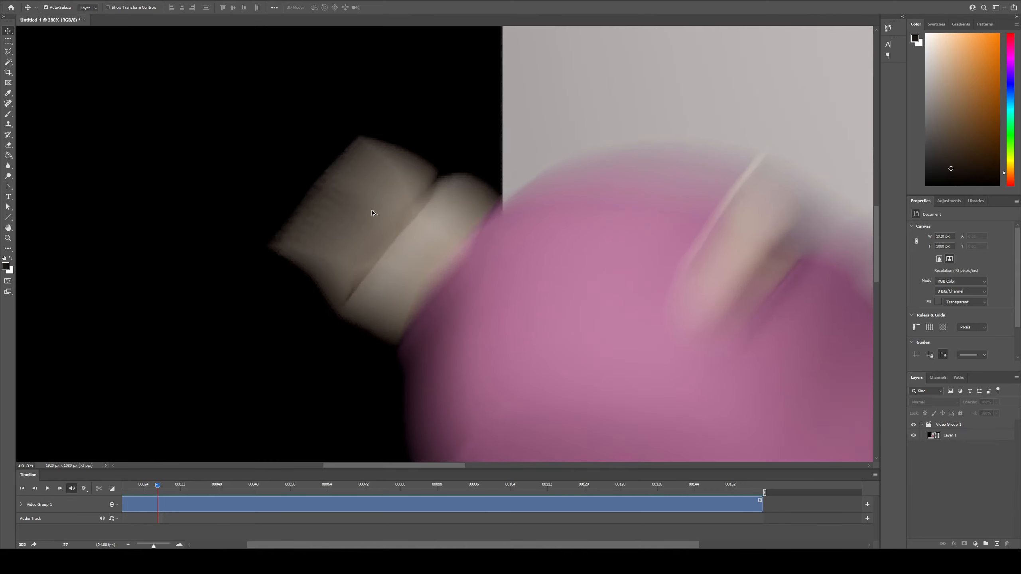
scroll(366, 209, "up", 1, "alt")
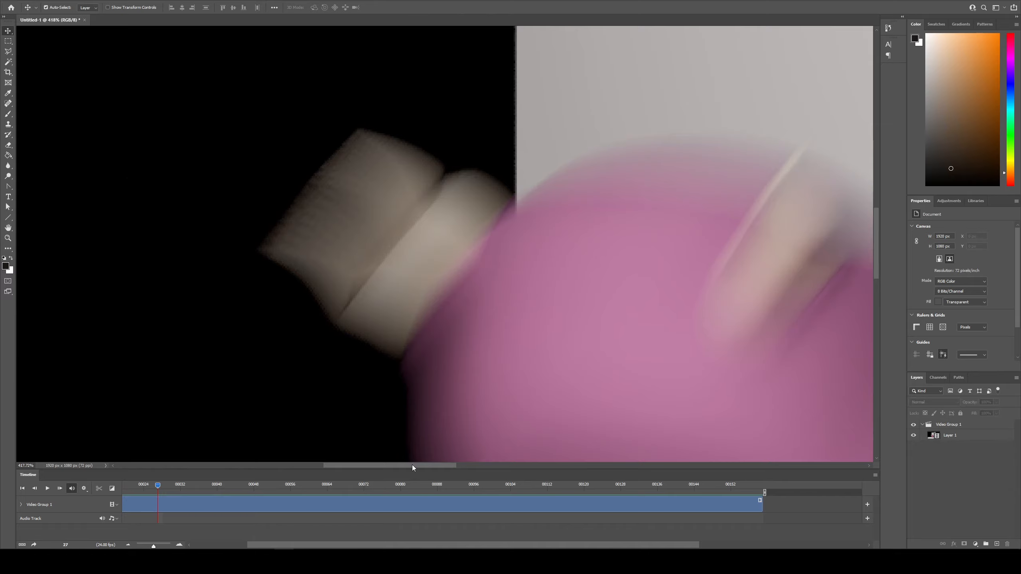
left_click_drag(412, 467, 451, 466)
scroll(458, 357, "down", 10, "alt")
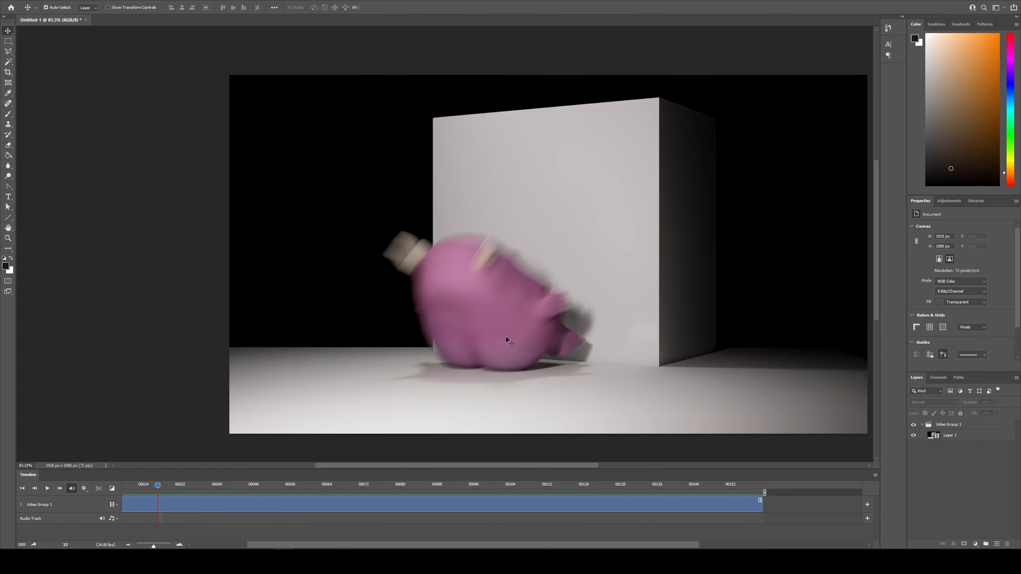
left_click_drag(575, 465, 603, 467)
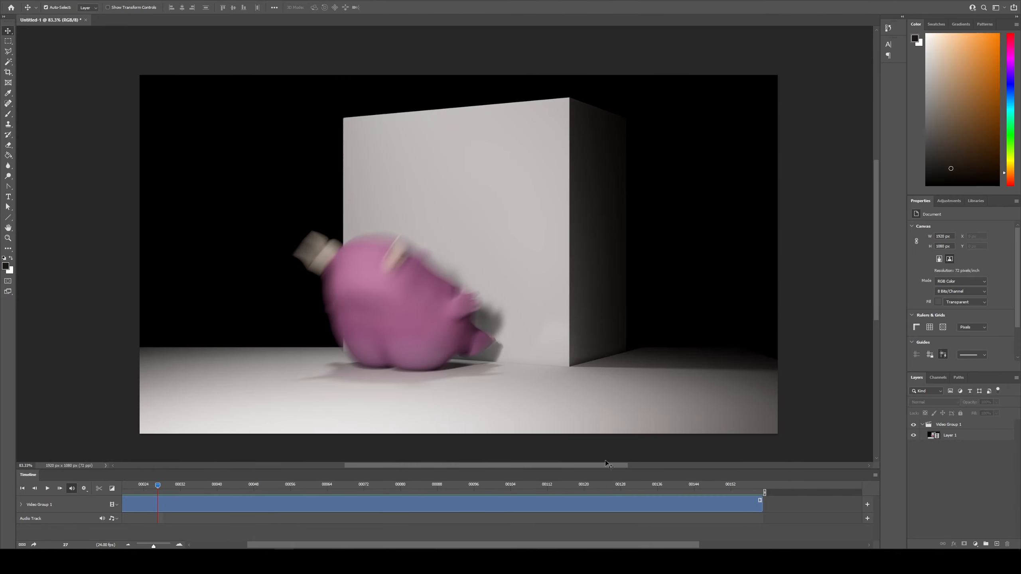
scroll(520, 411, "up", 1, "alt")
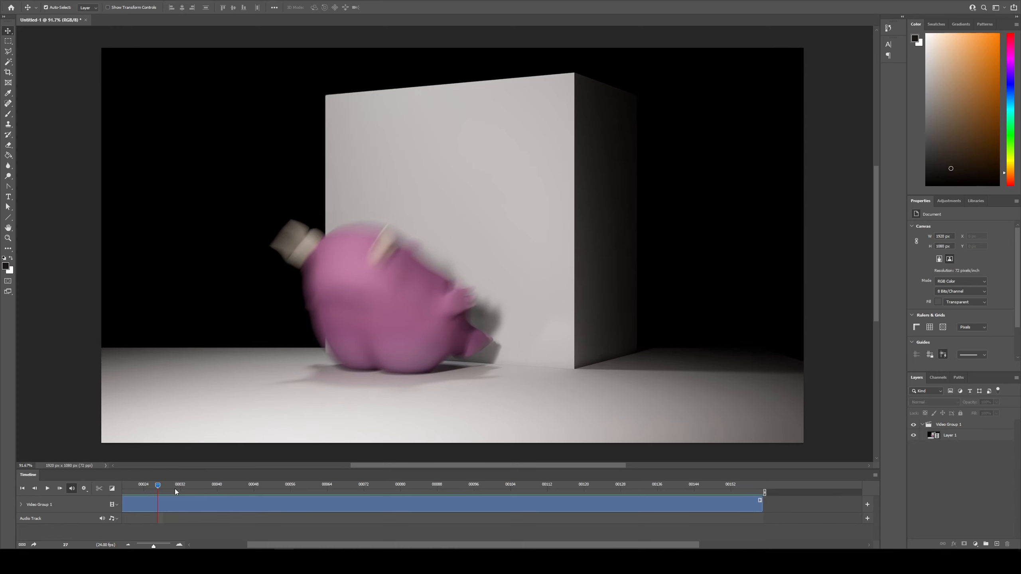
left_click_drag(175, 486, 388, 486)
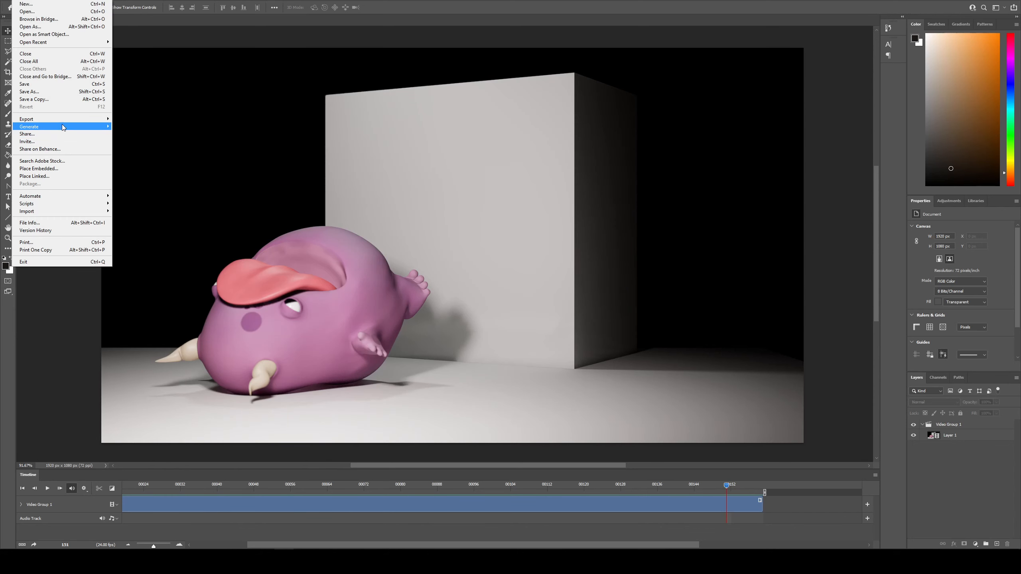
Step: Render the image sequence to an H.264 video named tongueFace1.mp4
mouse_move(67, 123)
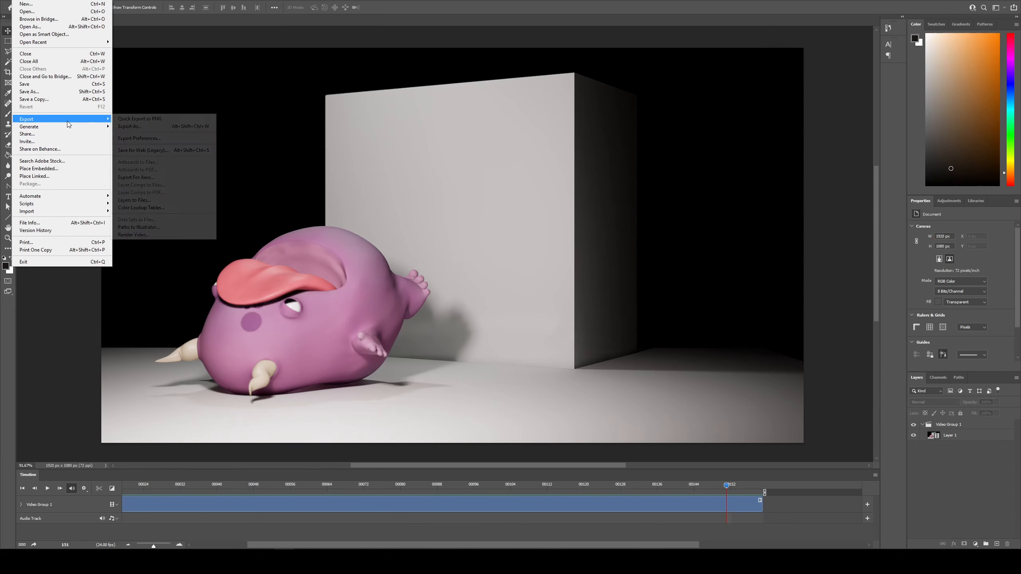
left_click(184, 236)
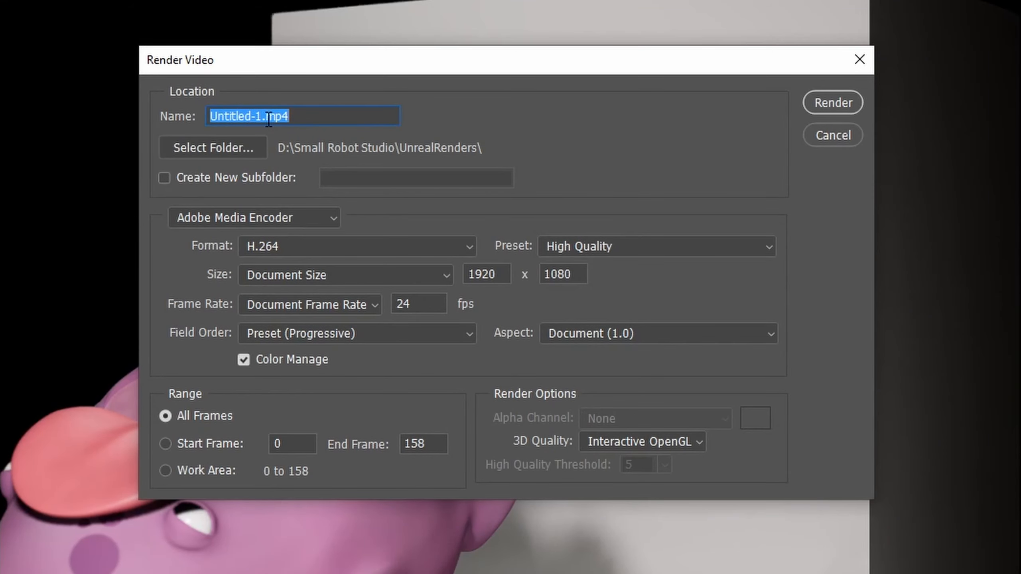
left_click(262, 117)
key("shift+Home")
type("tongueF")
type("ace")
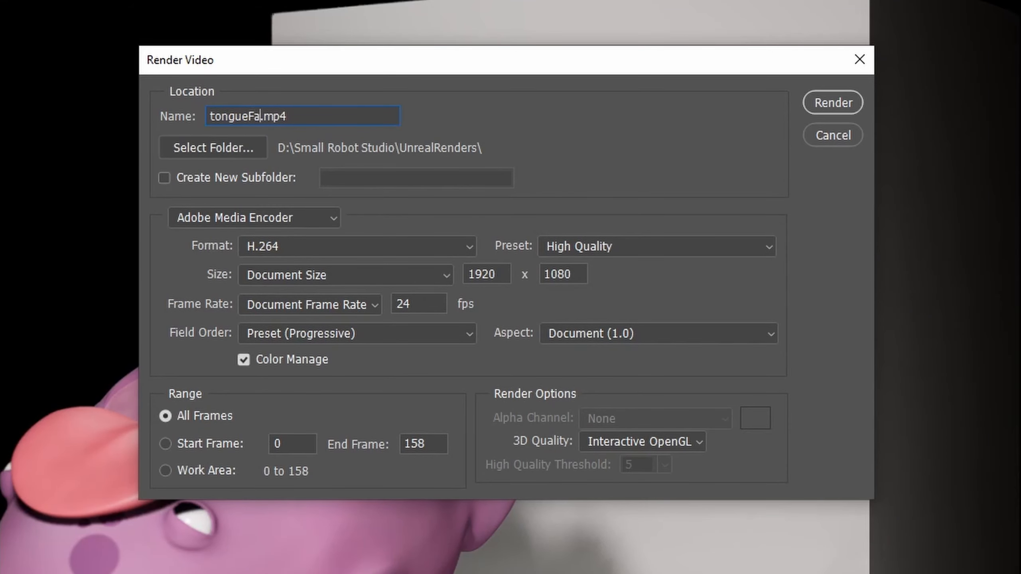
type("1")
left_click(827, 100)
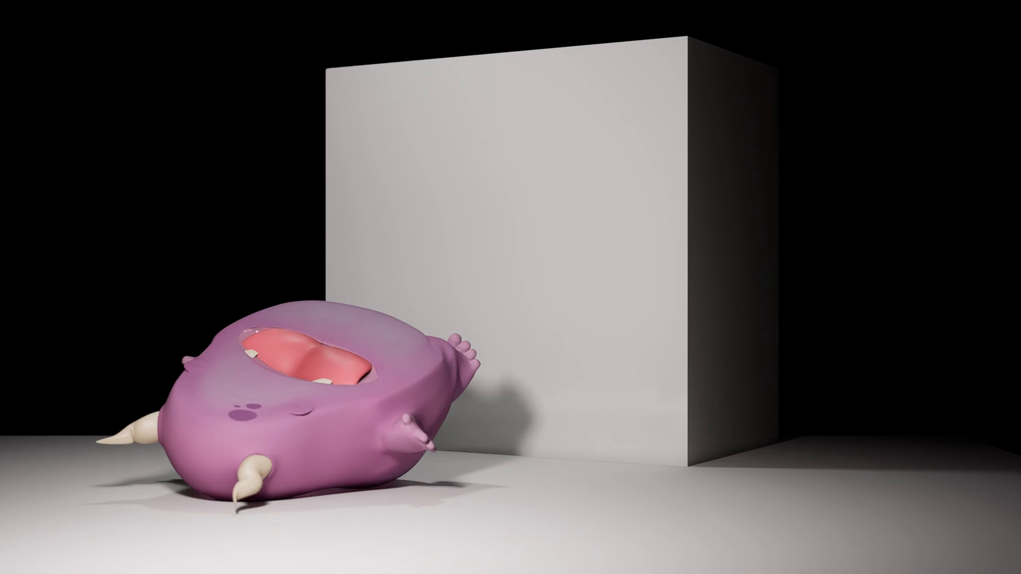